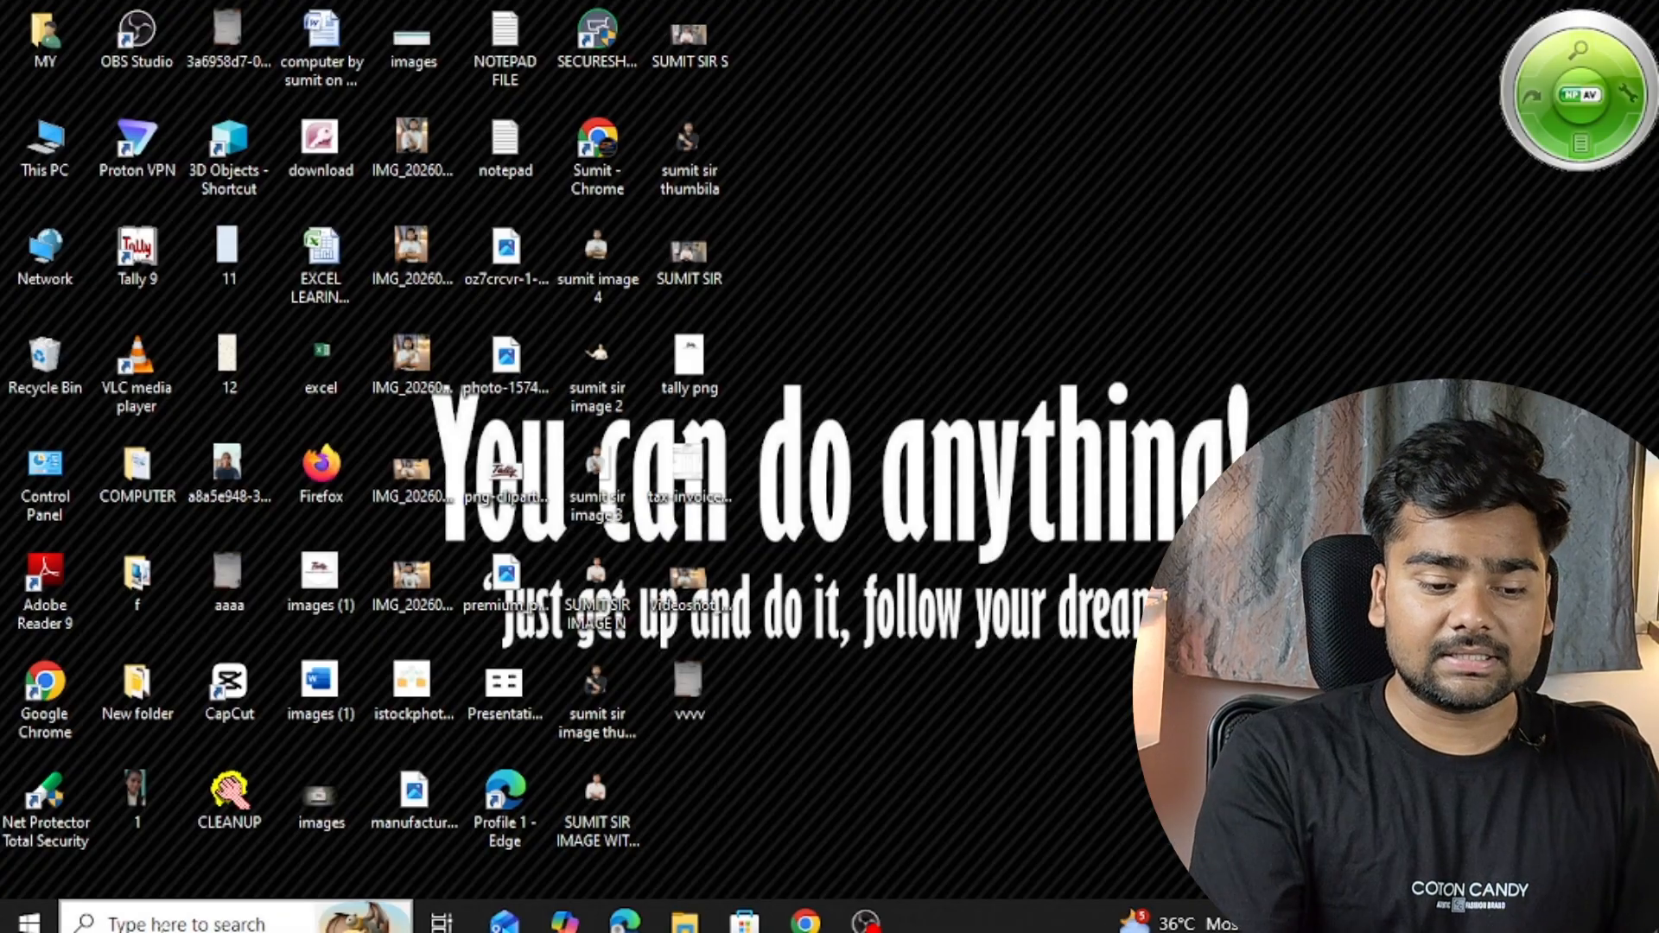
- Search the computer for Access and launch Microsoft Office Access 2007
click(156, 922)
text(acce)
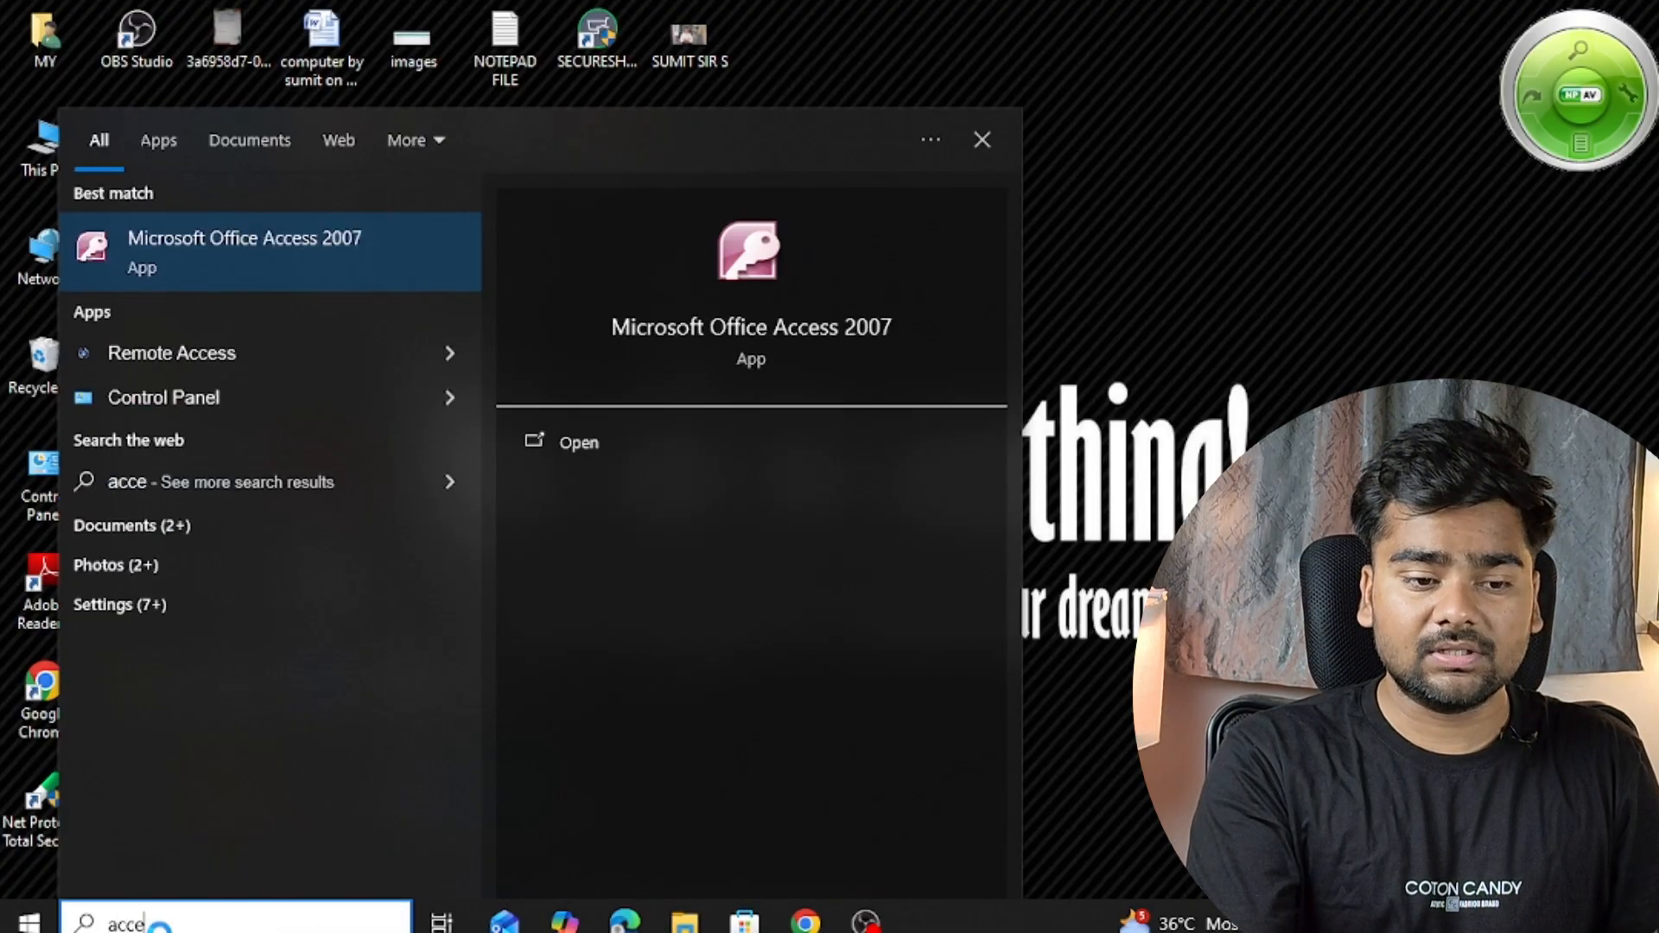
text(ss)
click(286, 247)
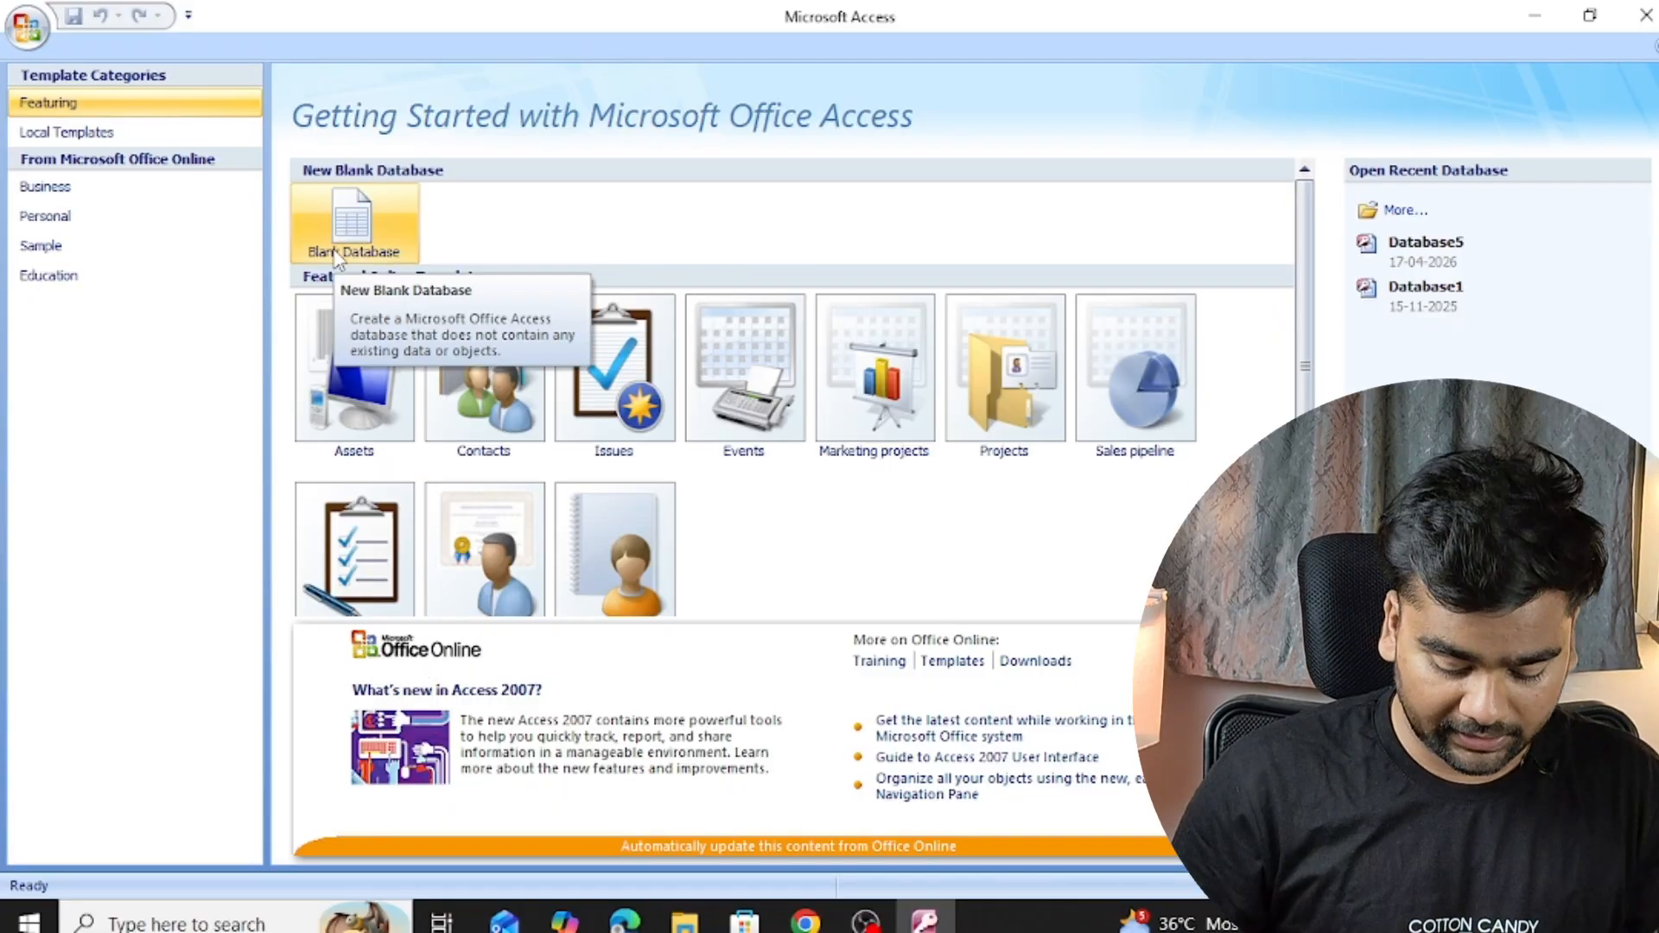
- Create a new blank database with the file name Database6
key(super+plus)
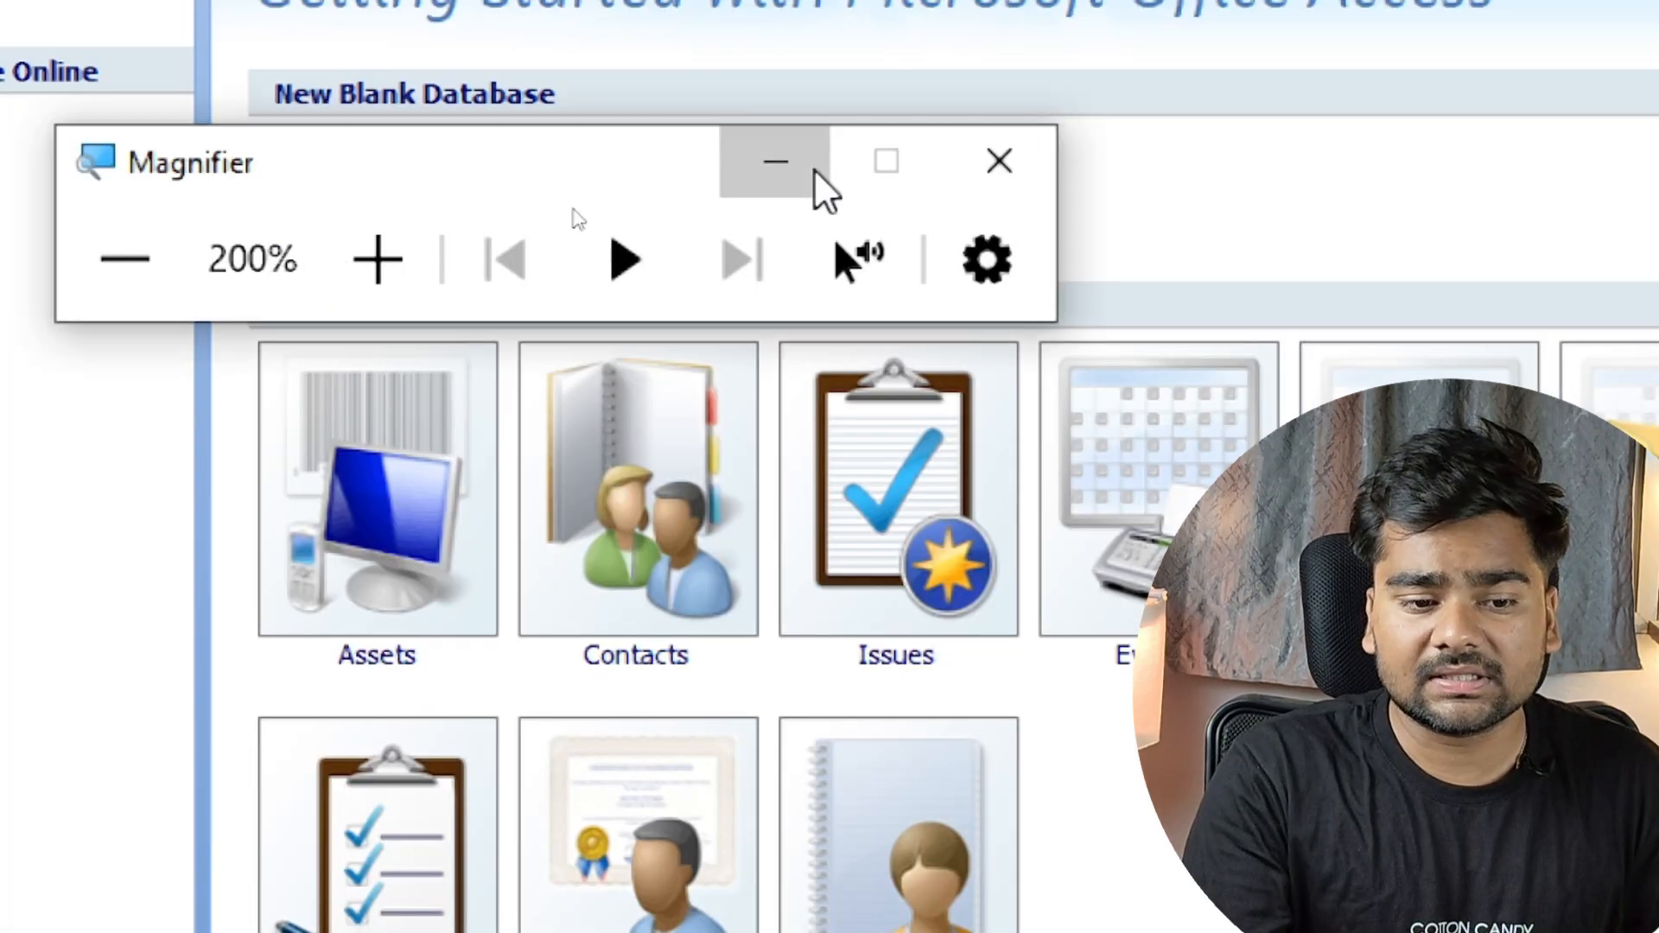
click(775, 161)
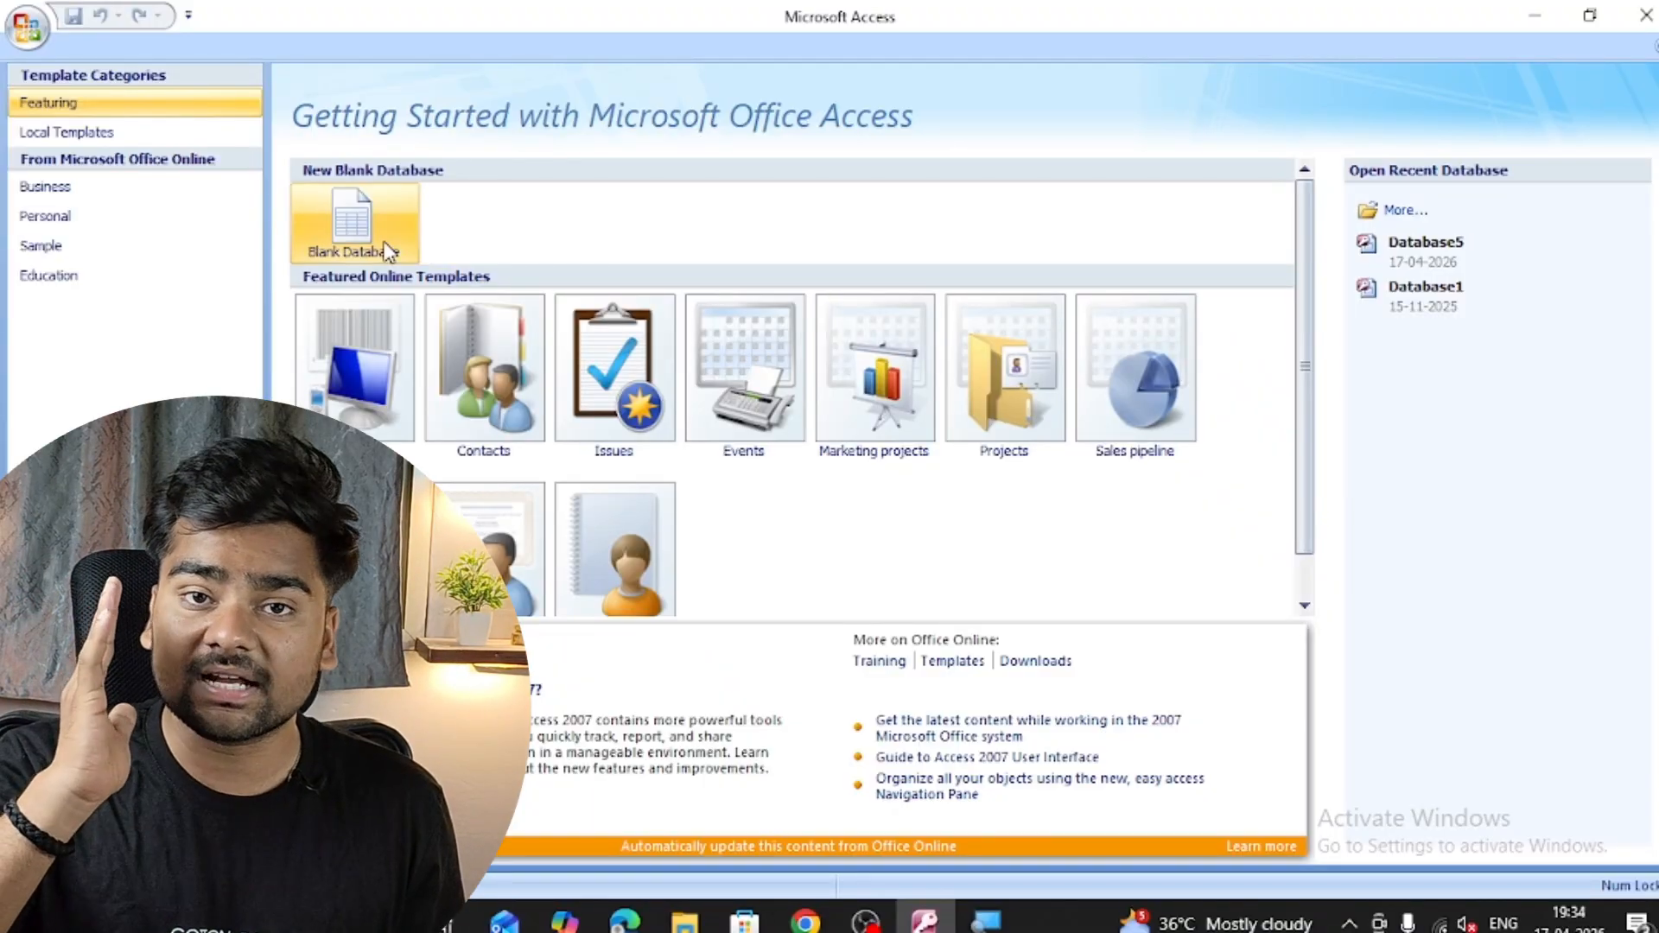
click(386, 252)
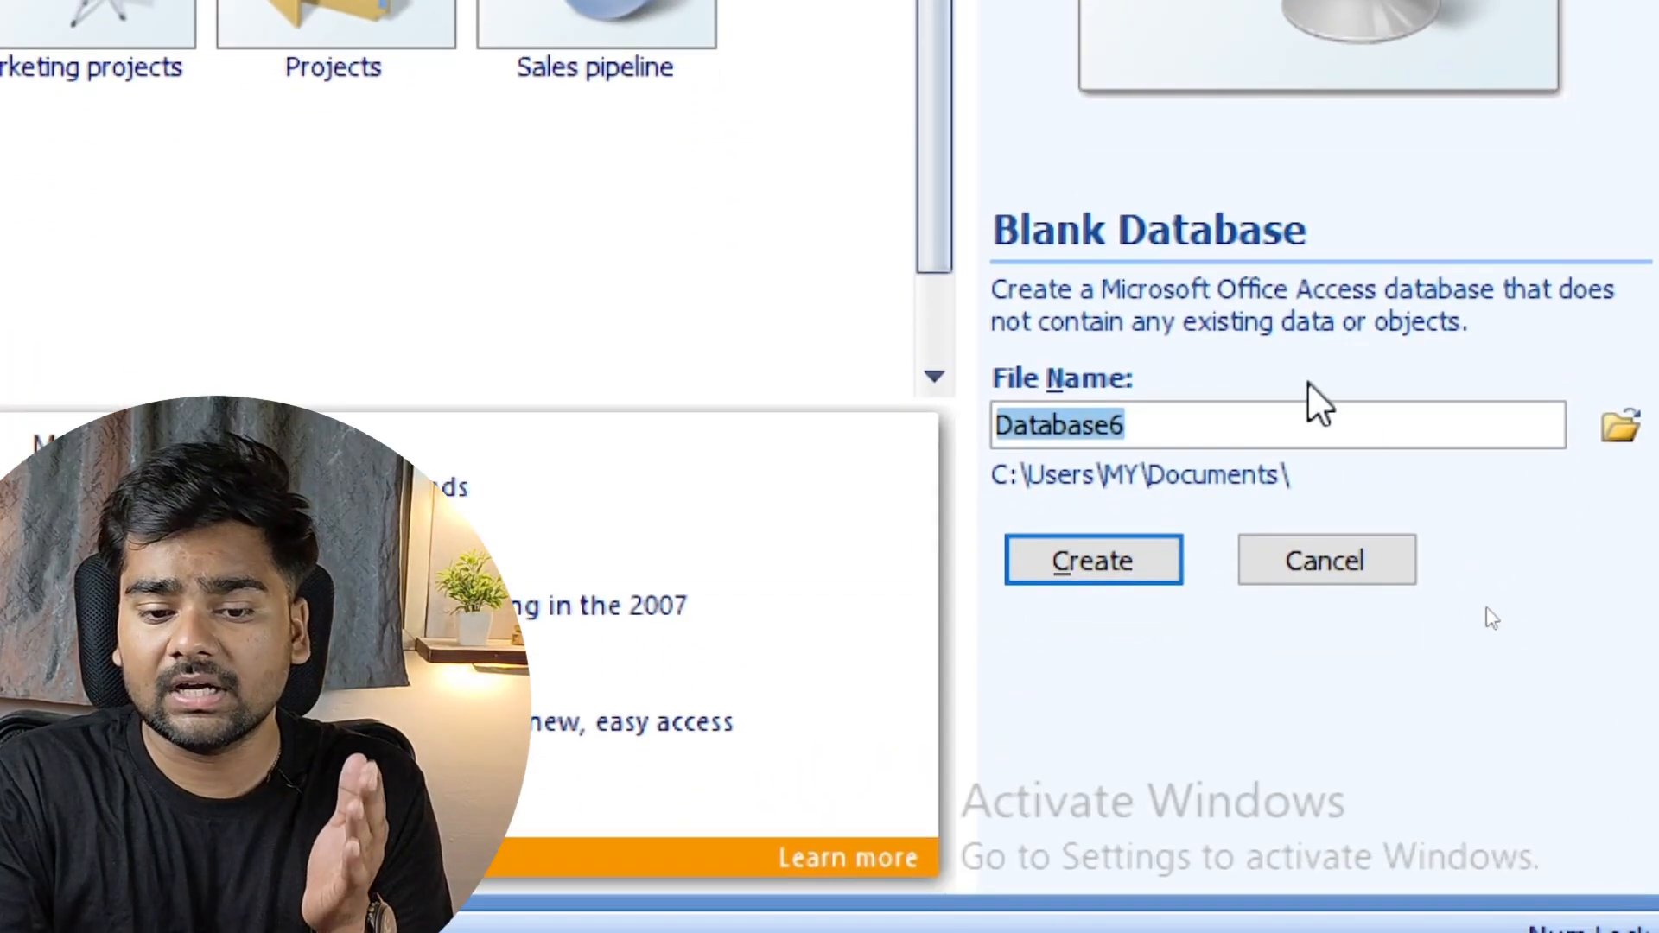
click(1184, 432)
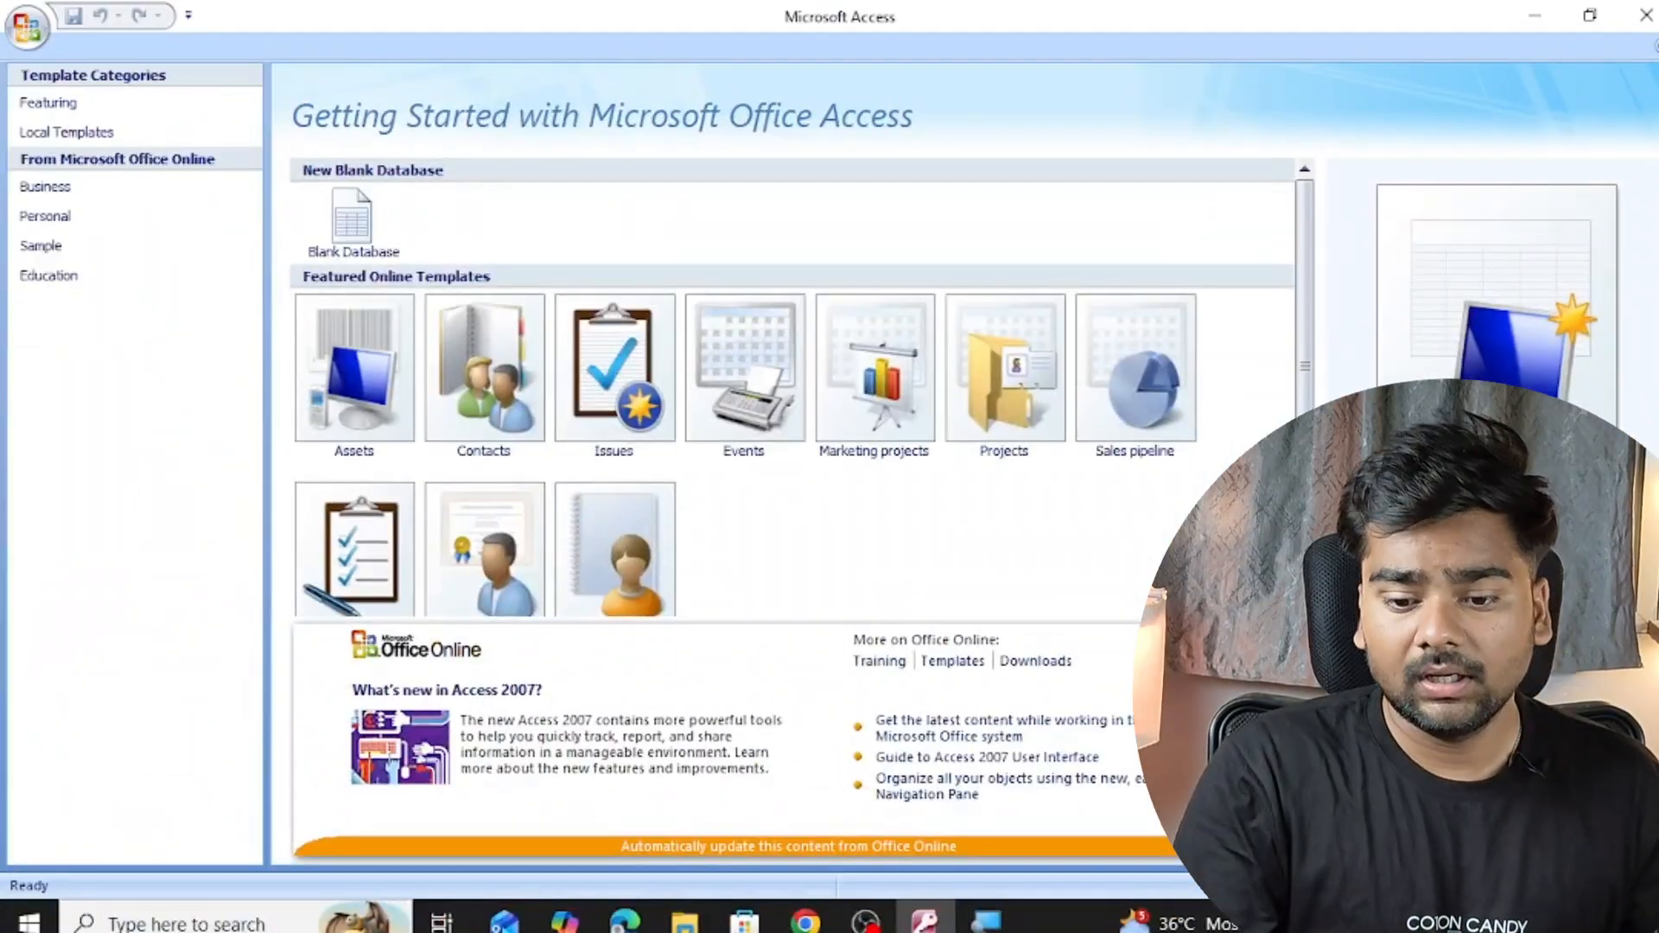
click(1551, 845)
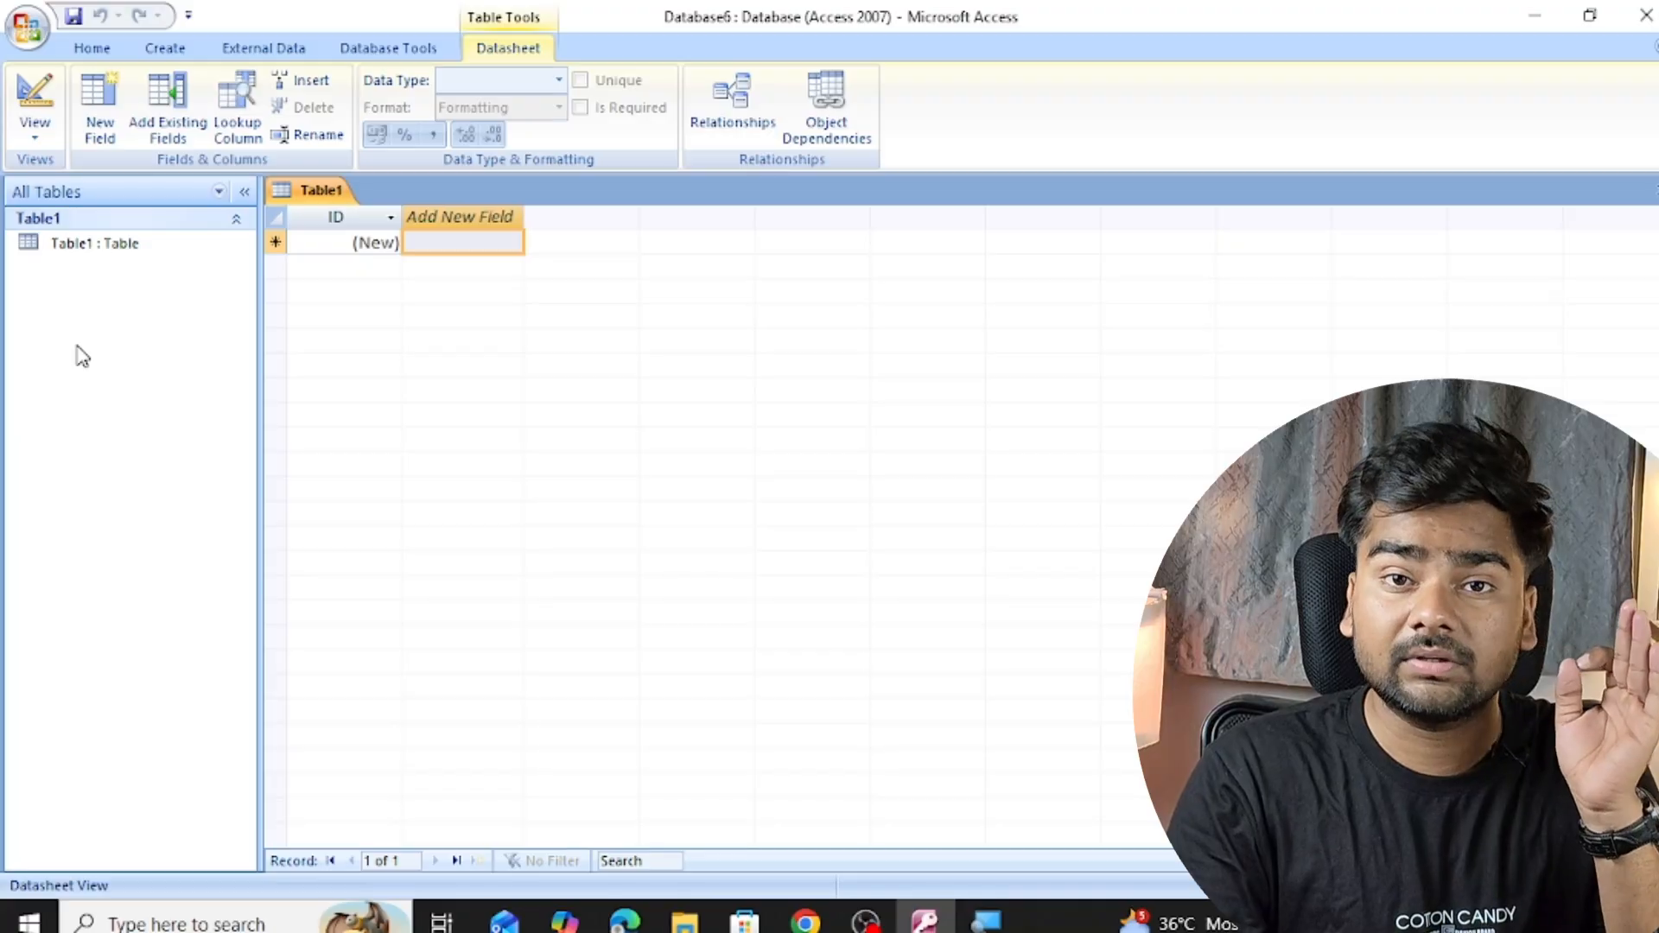
- Switch Table1 to Design View, saving the table under the name Table1
click(89, 255)
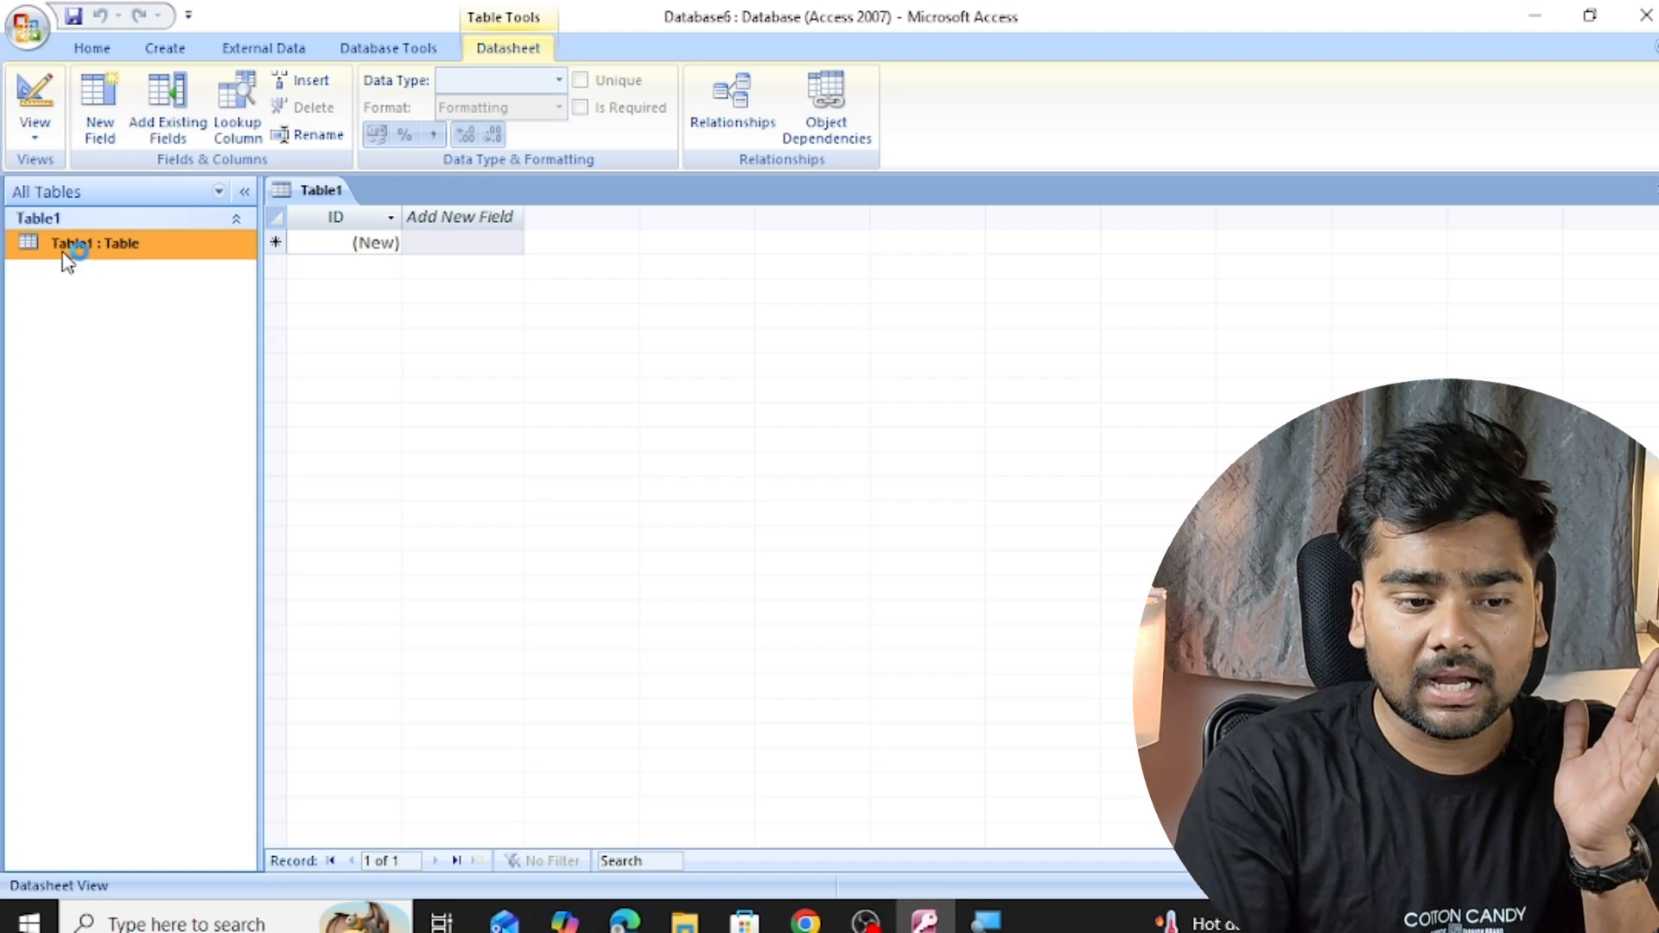
double_click(69, 249)
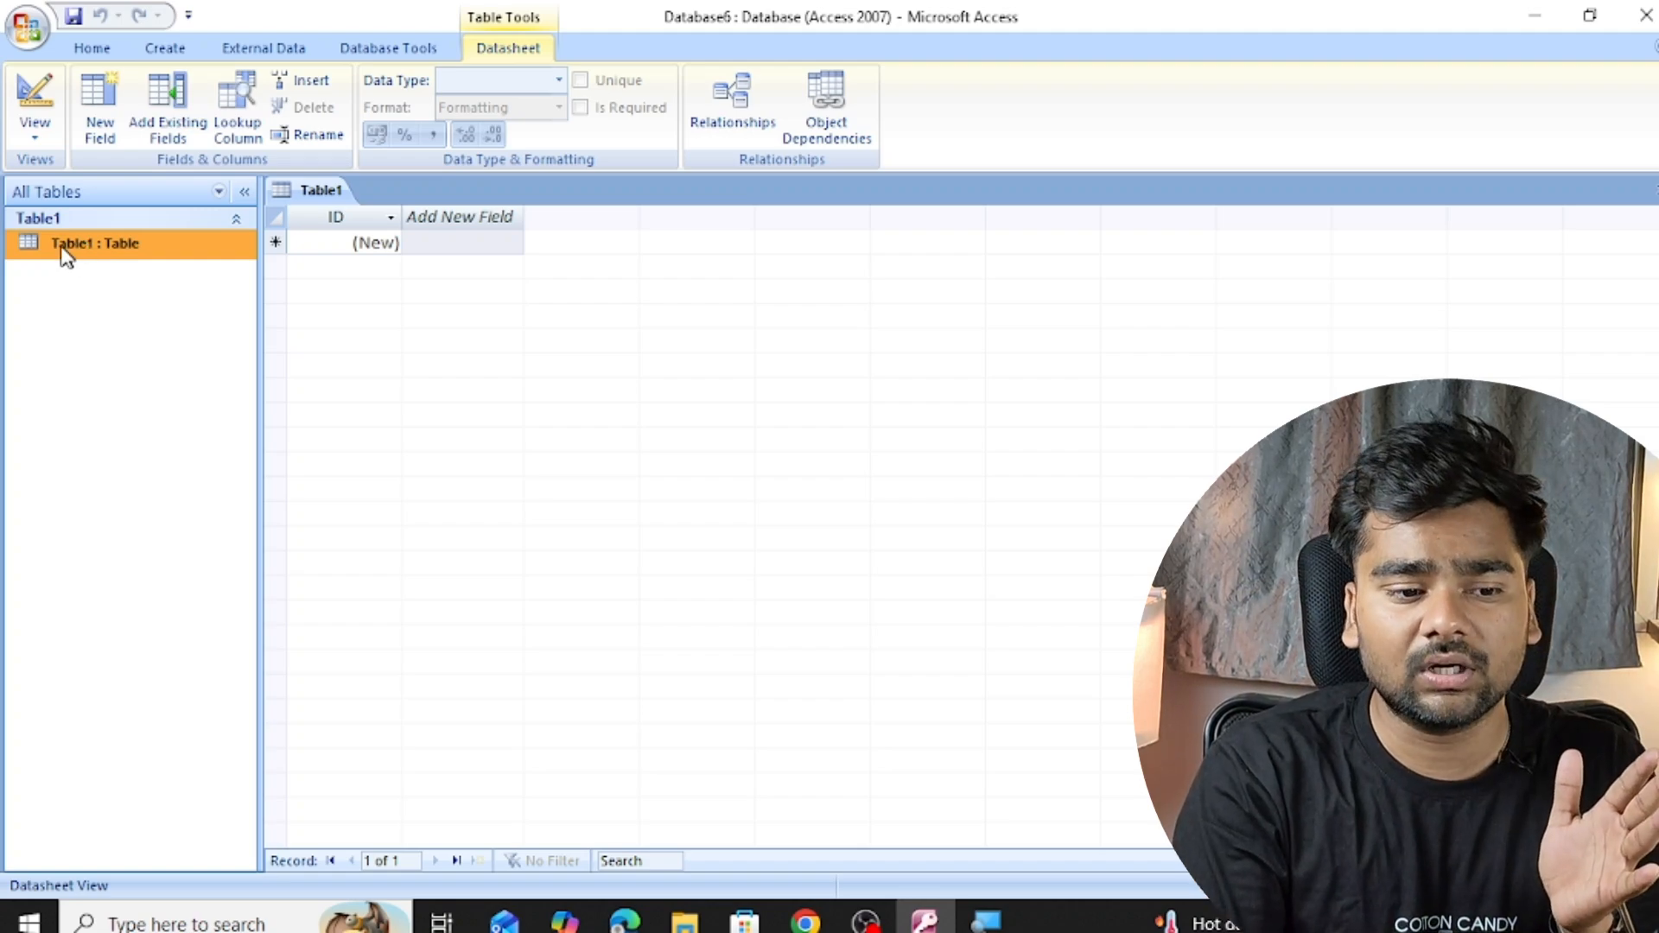
right_click(63, 248)
click(34, 252)
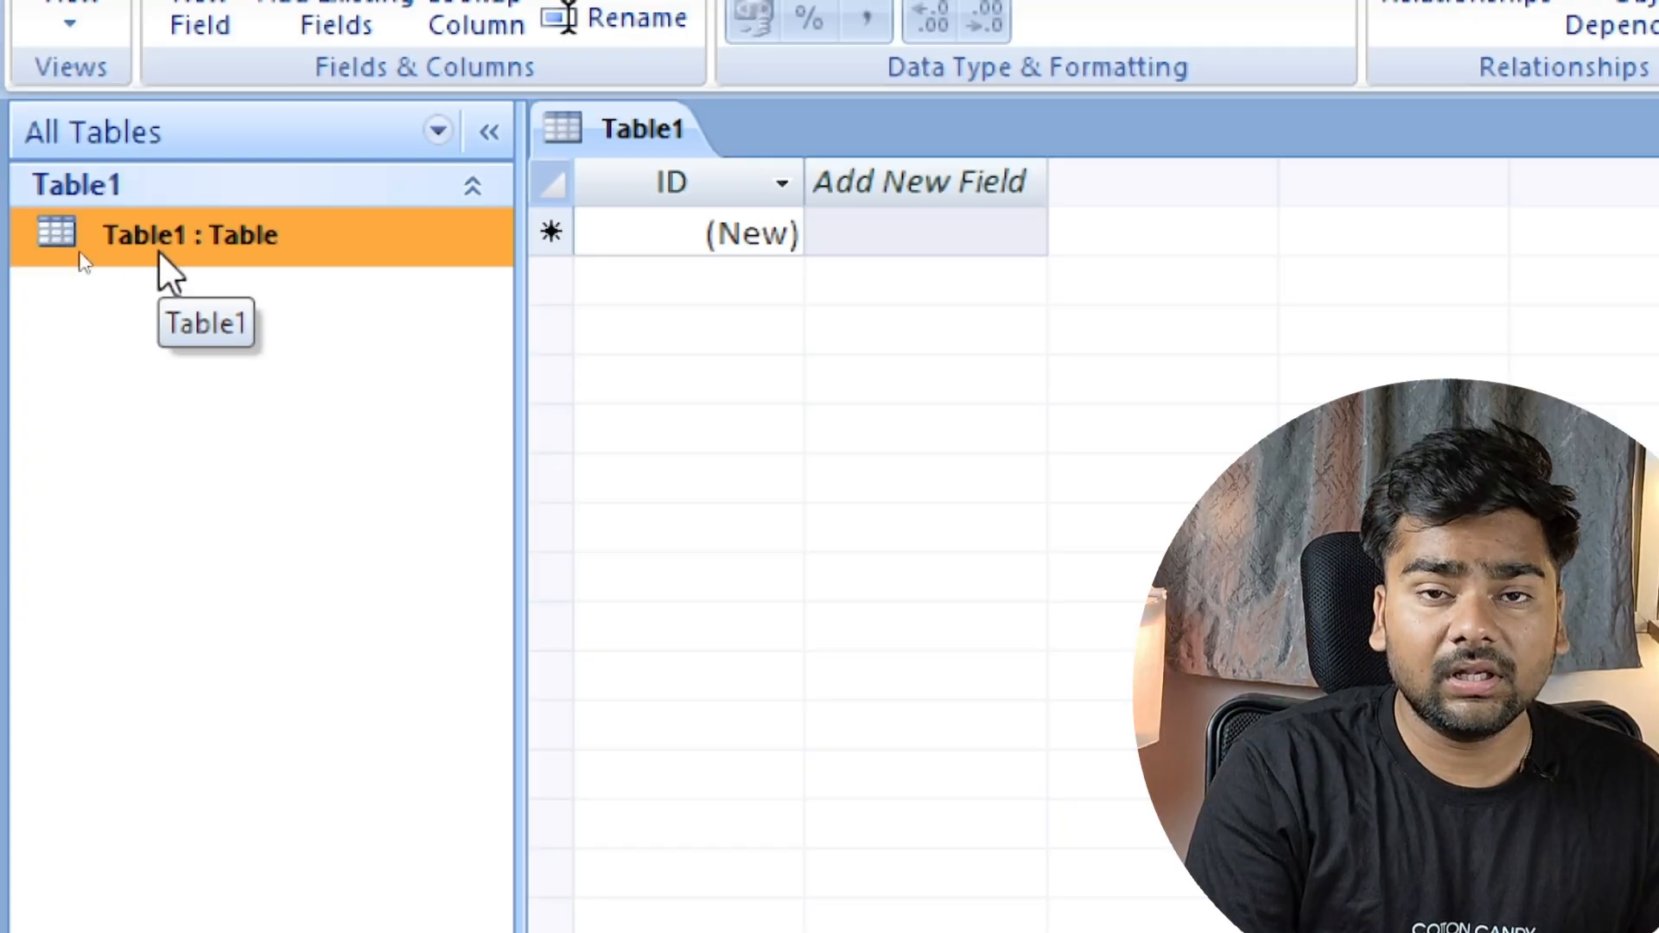
right_click(160, 250)
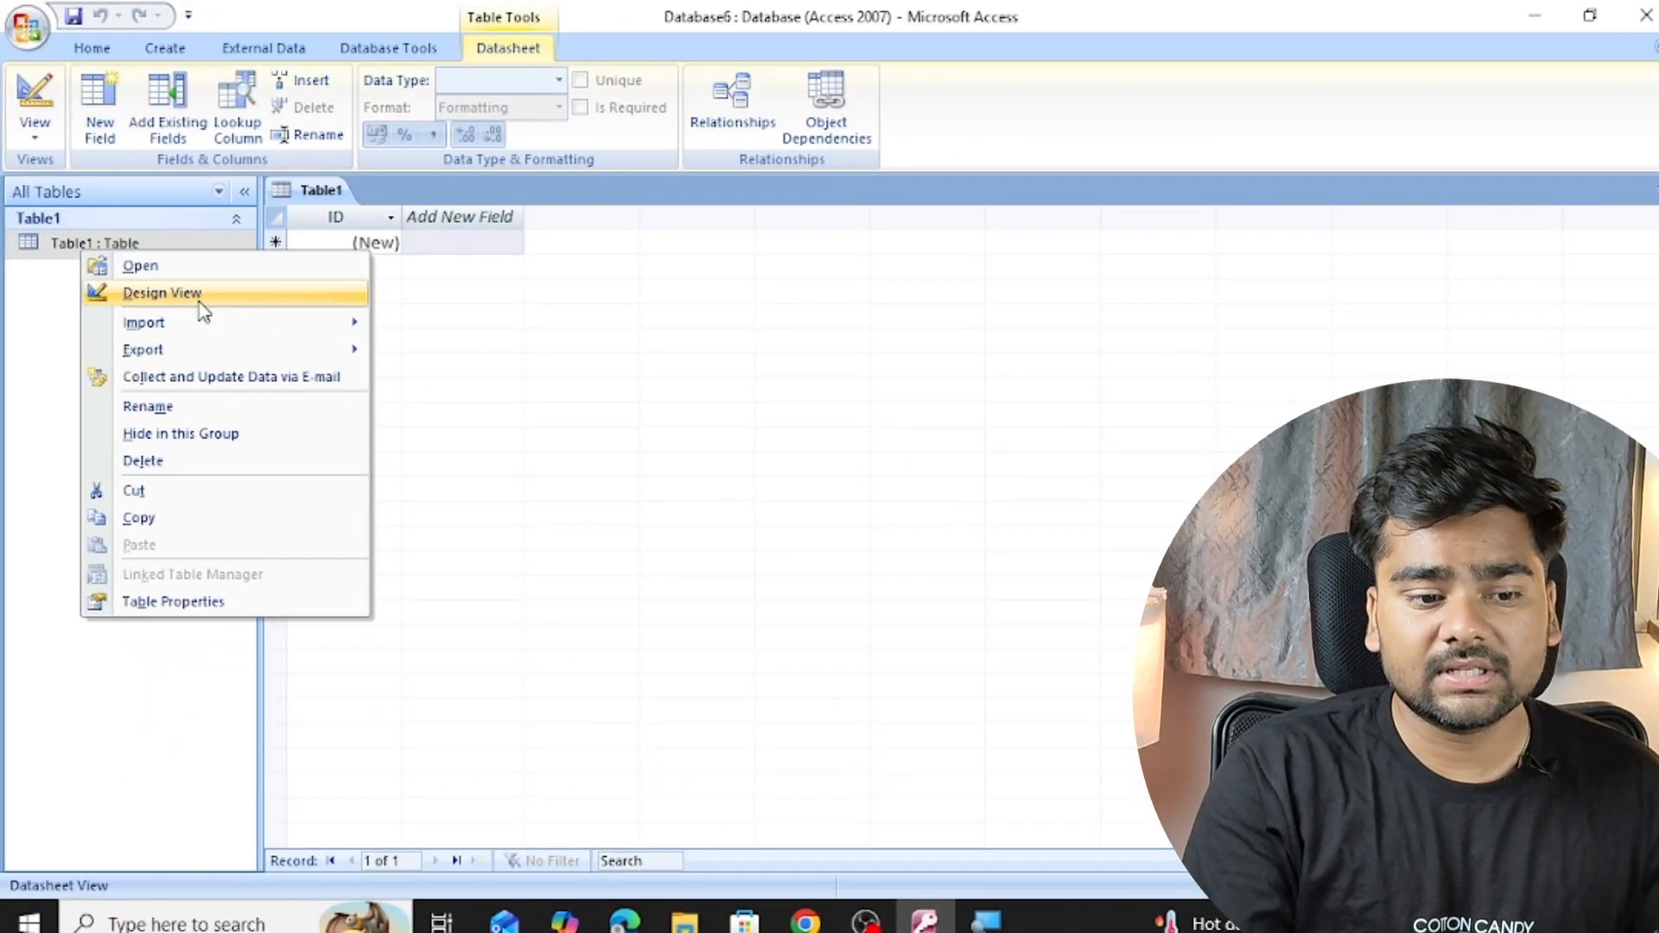
click(199, 298)
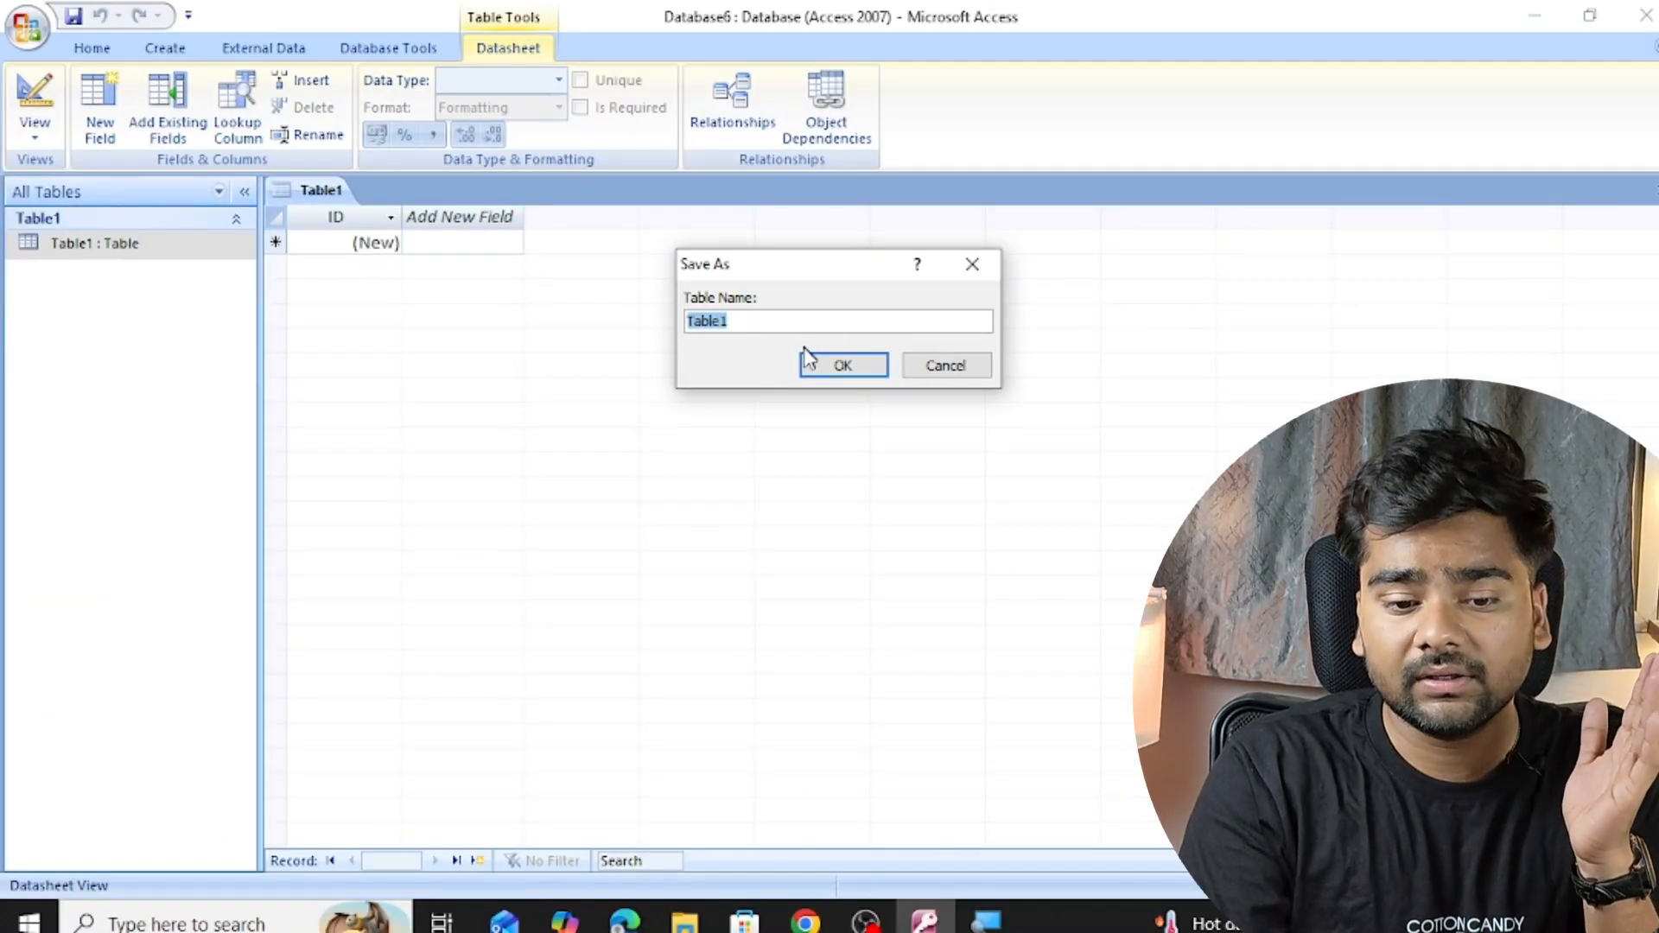
click(832, 369)
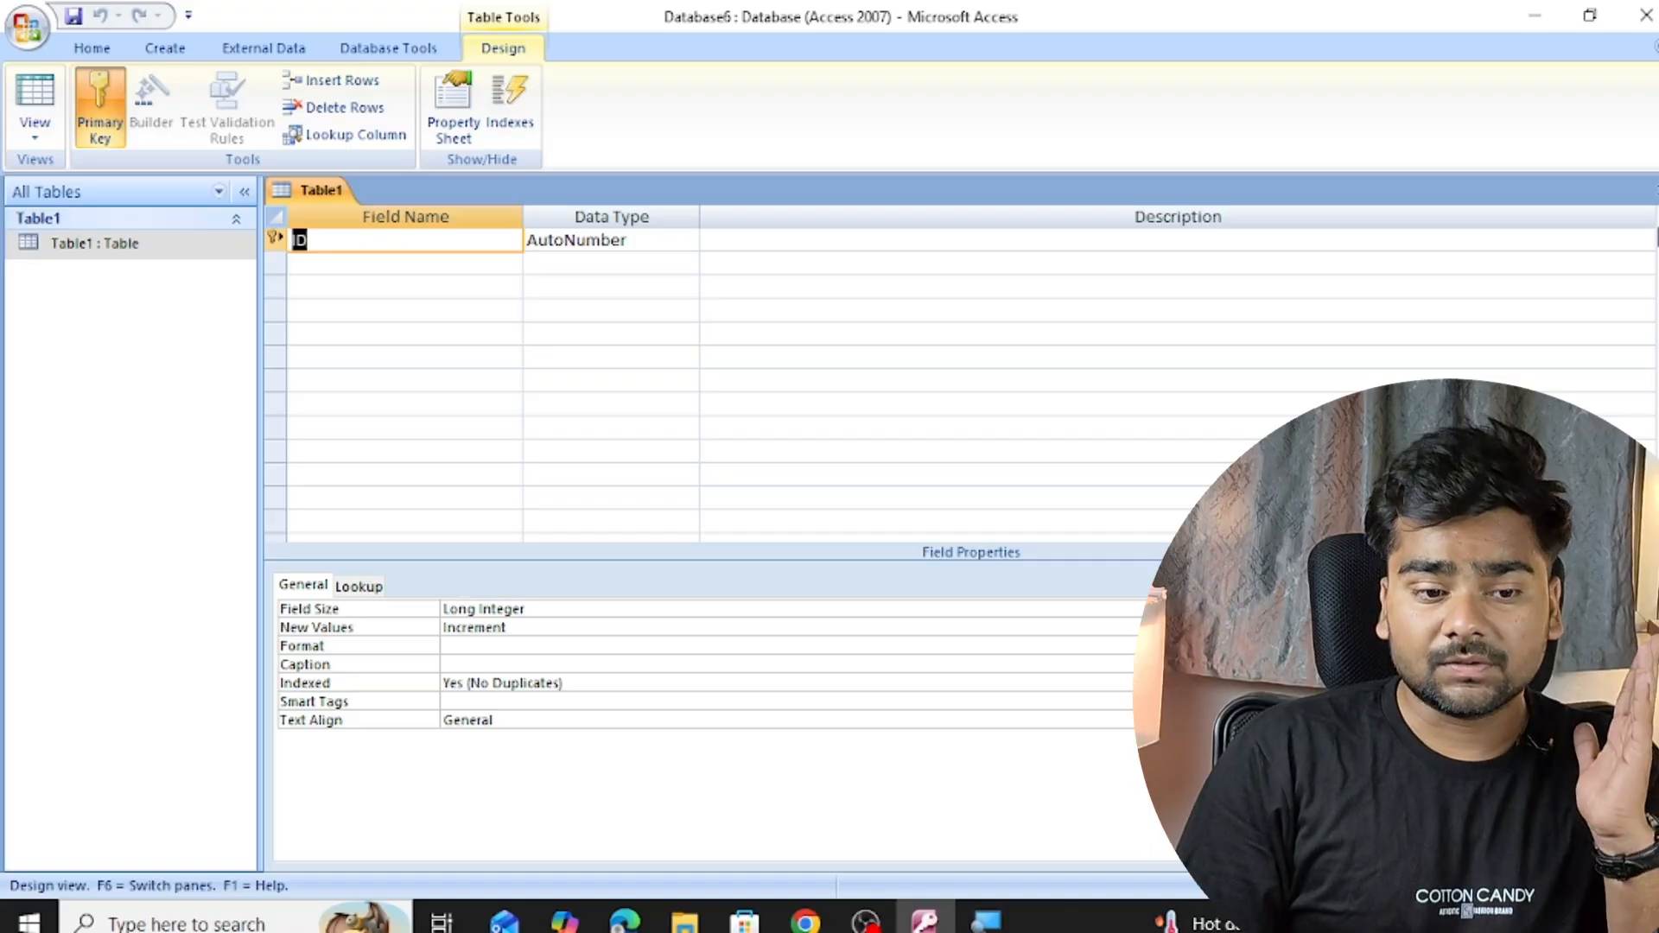
- Rename the primary key field ID as Product Id and set its data type to Number
text(po)
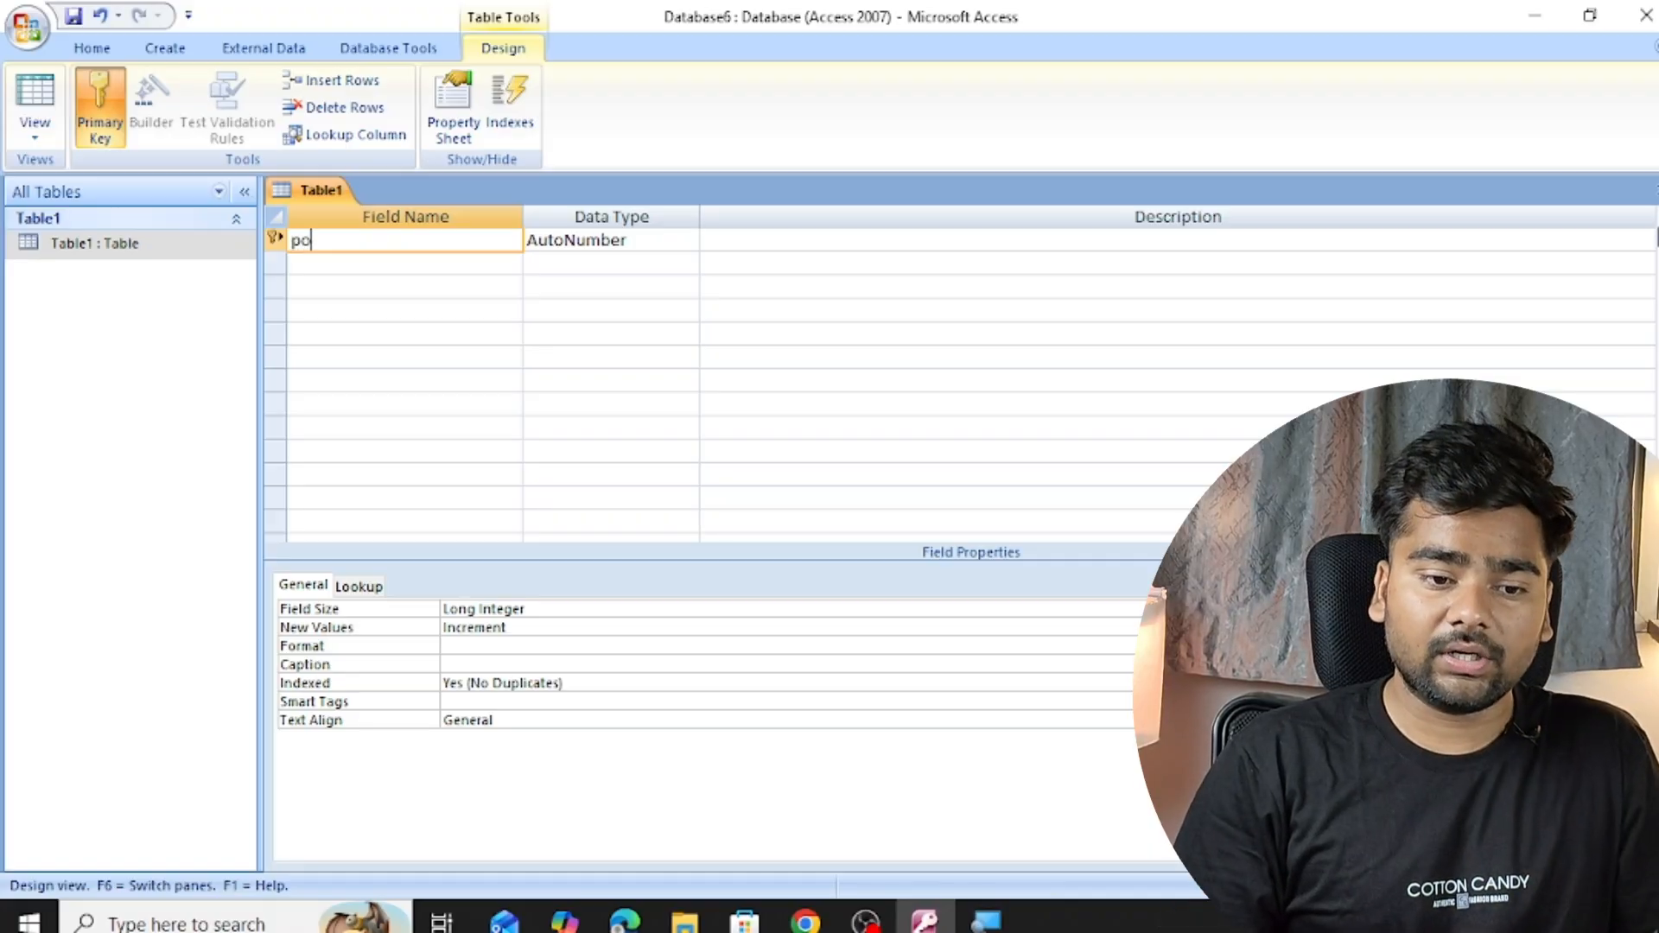
key(BackSpace)
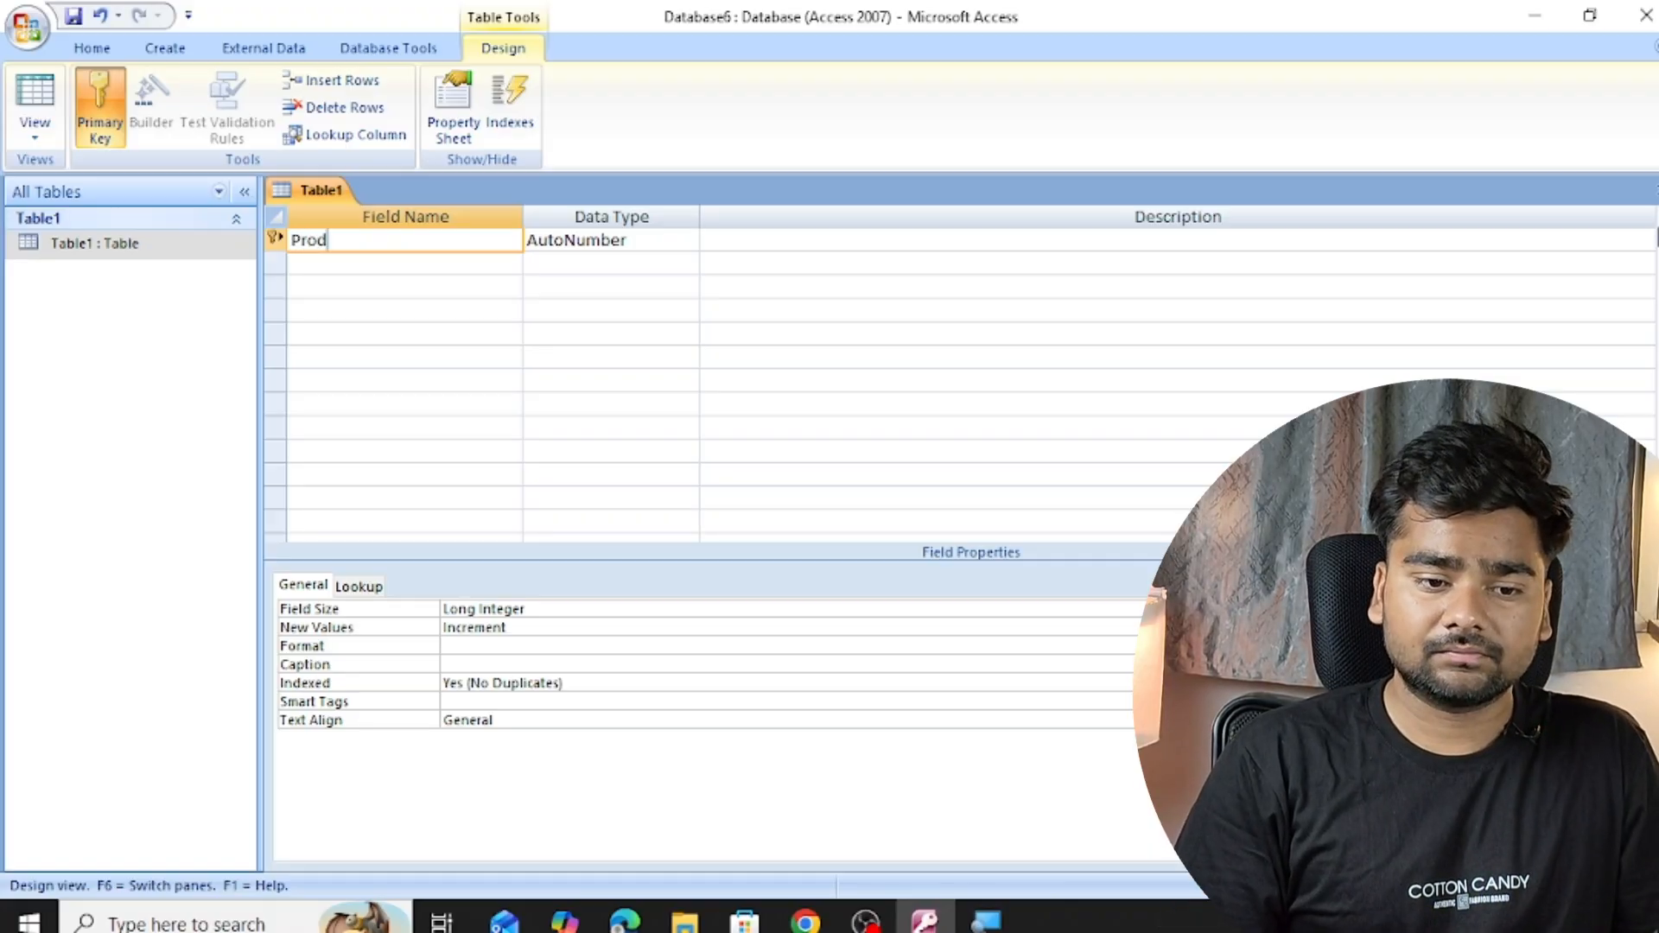
text(roduct Id)
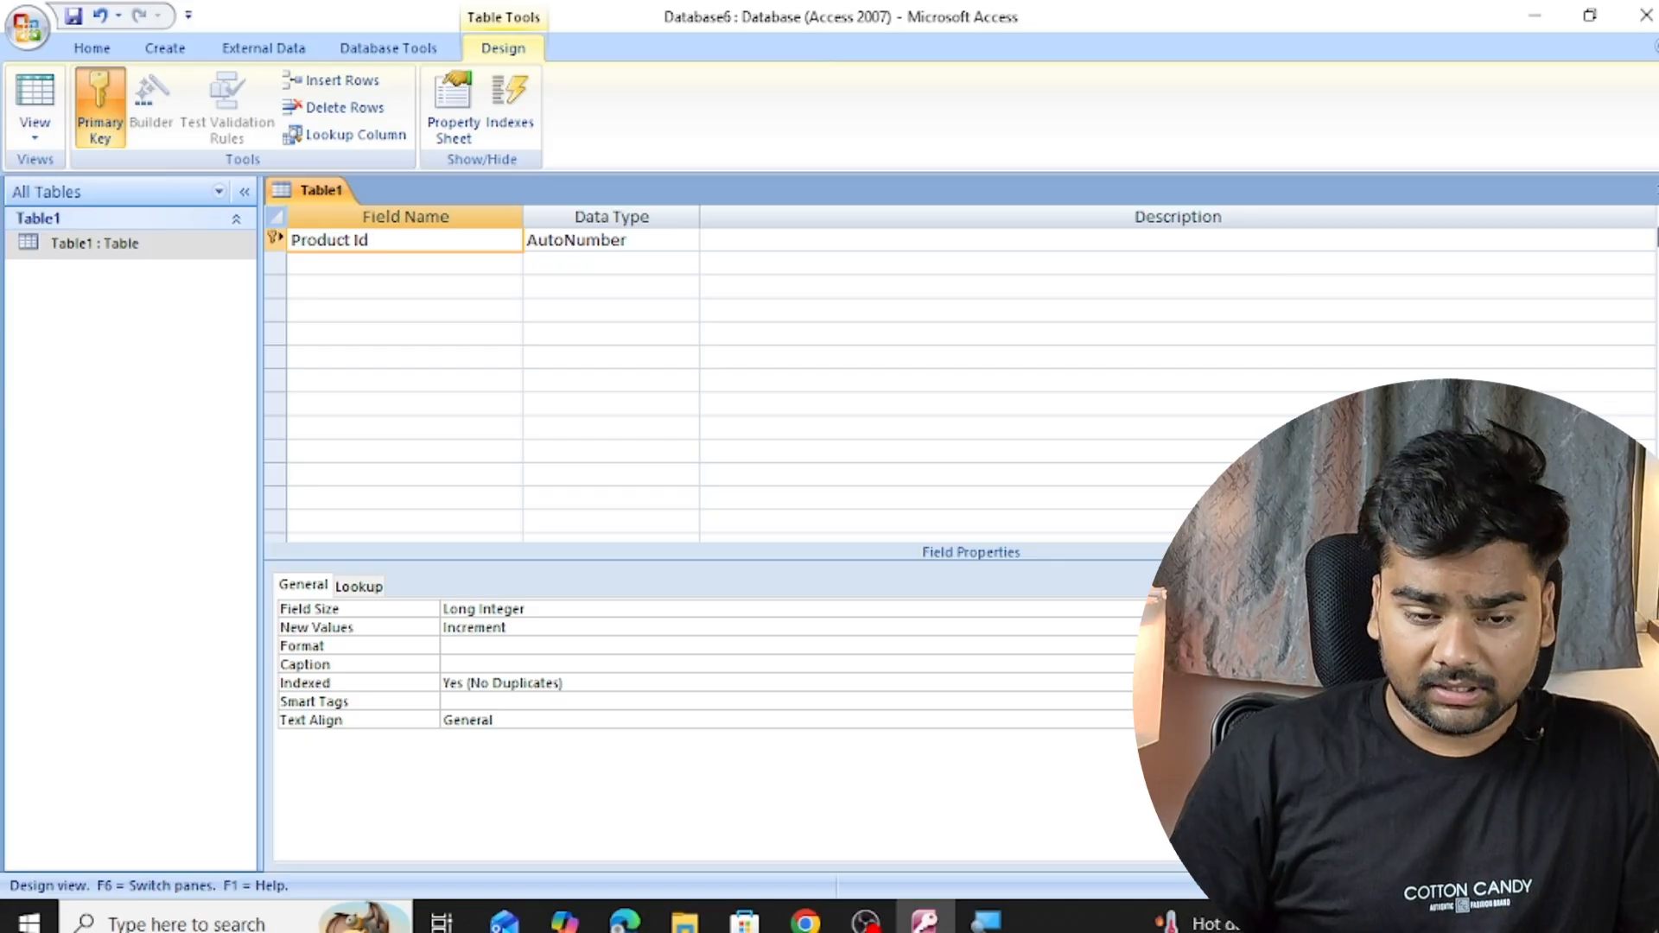
key(Tab)
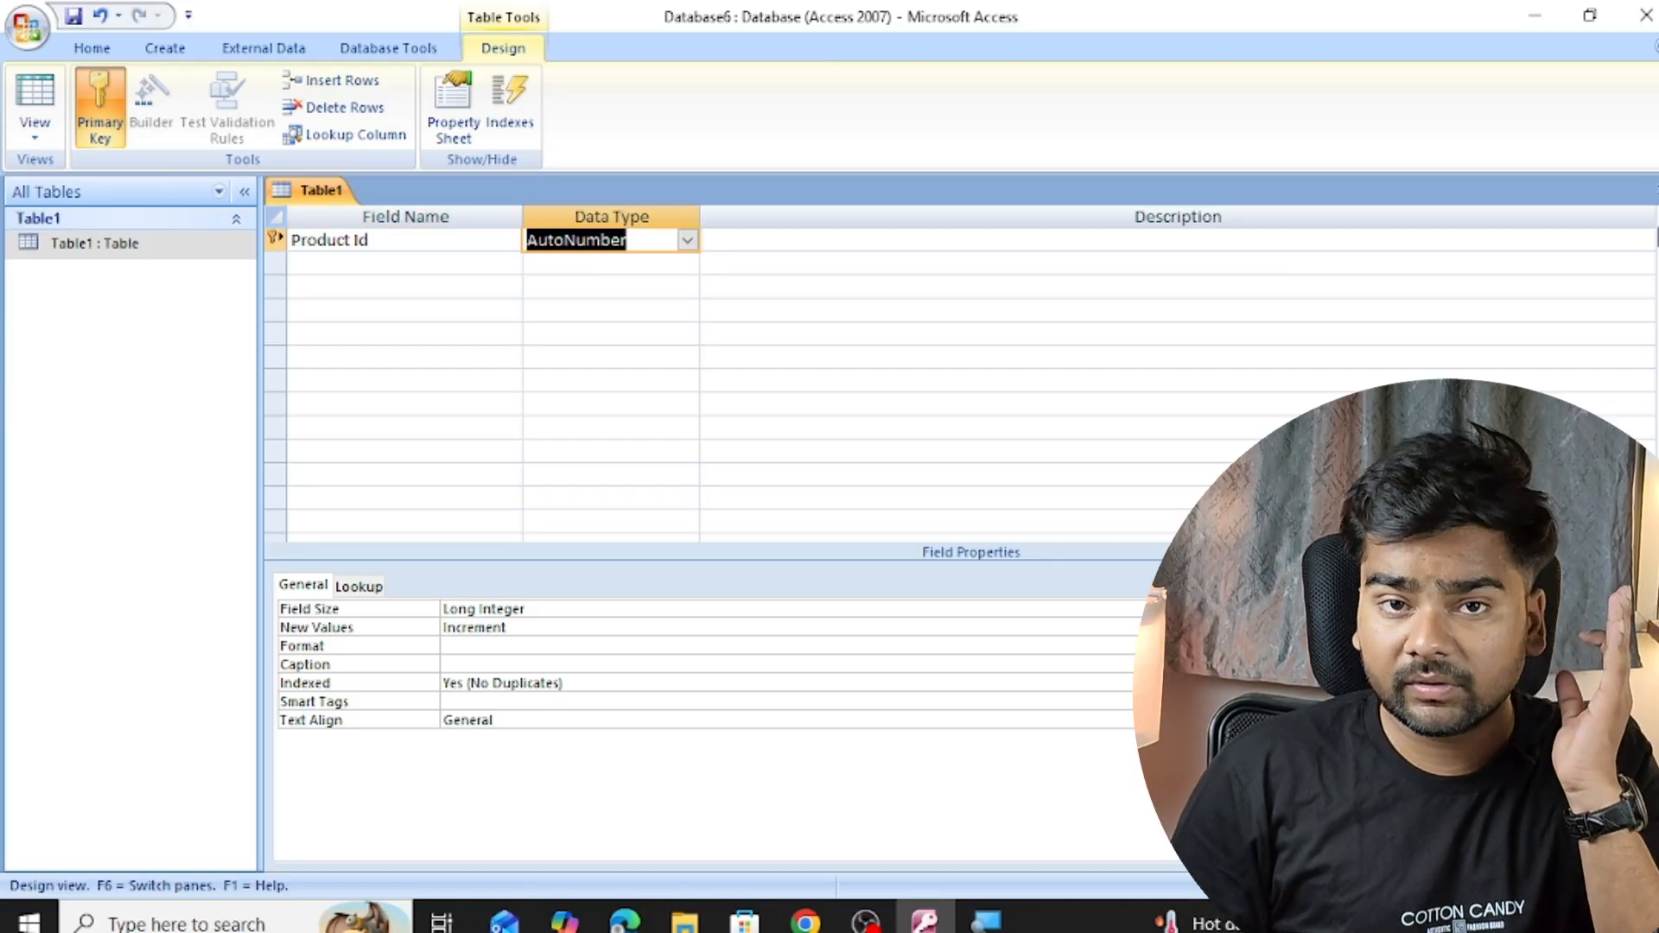
text(n)
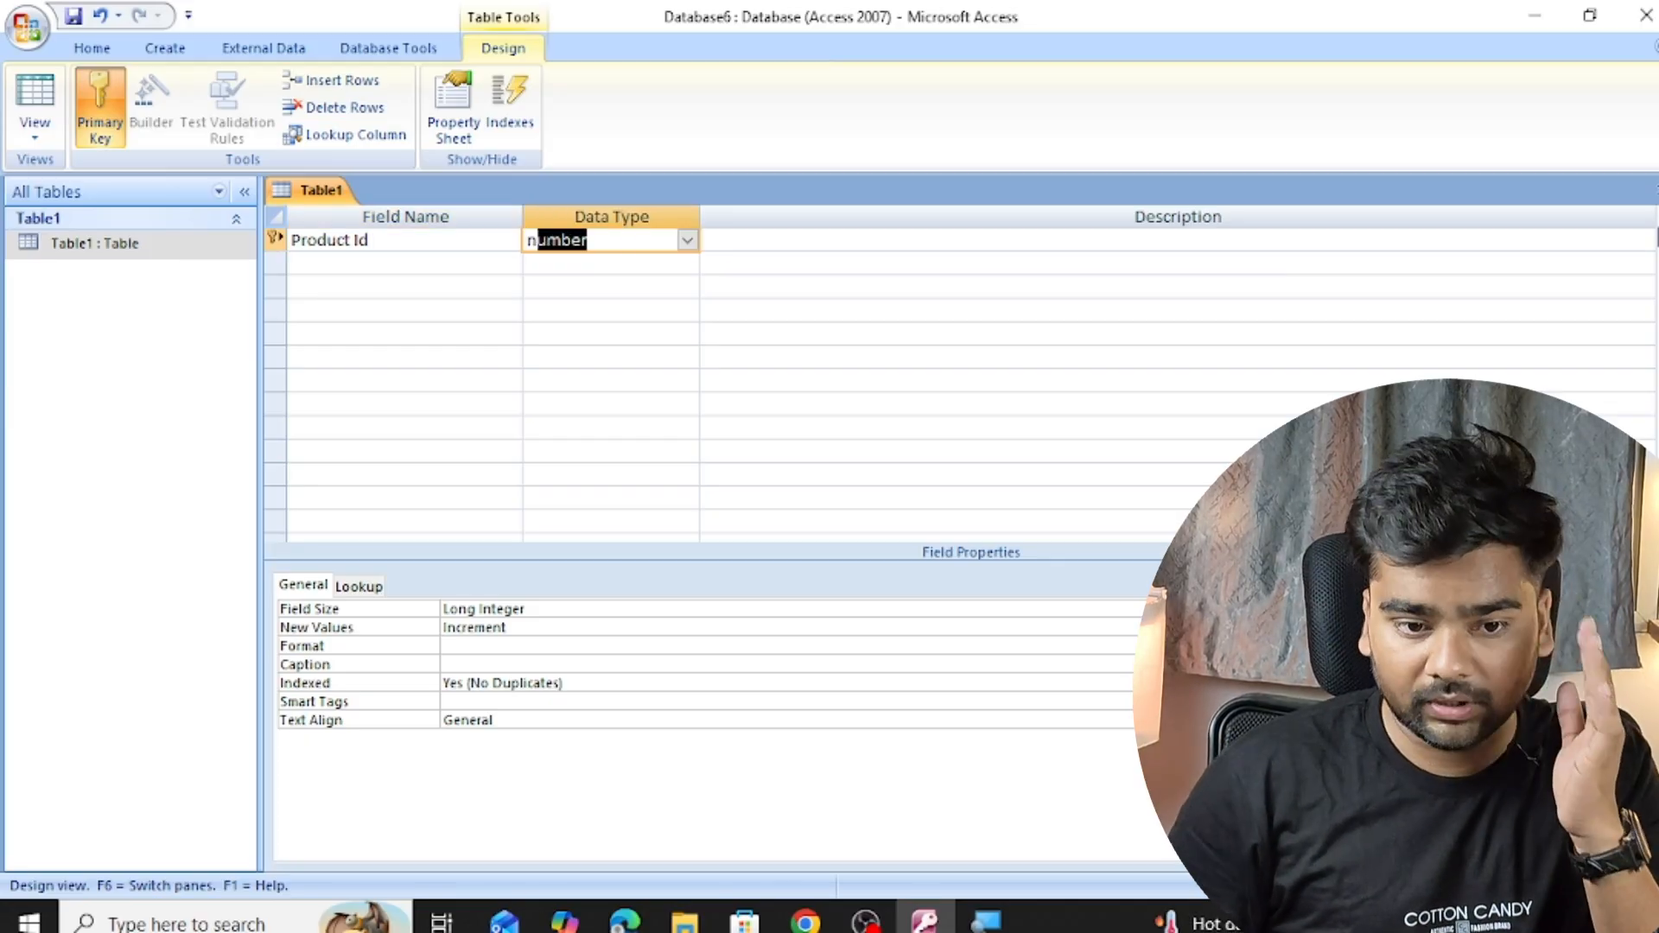
key(Tab)
key(Tab)
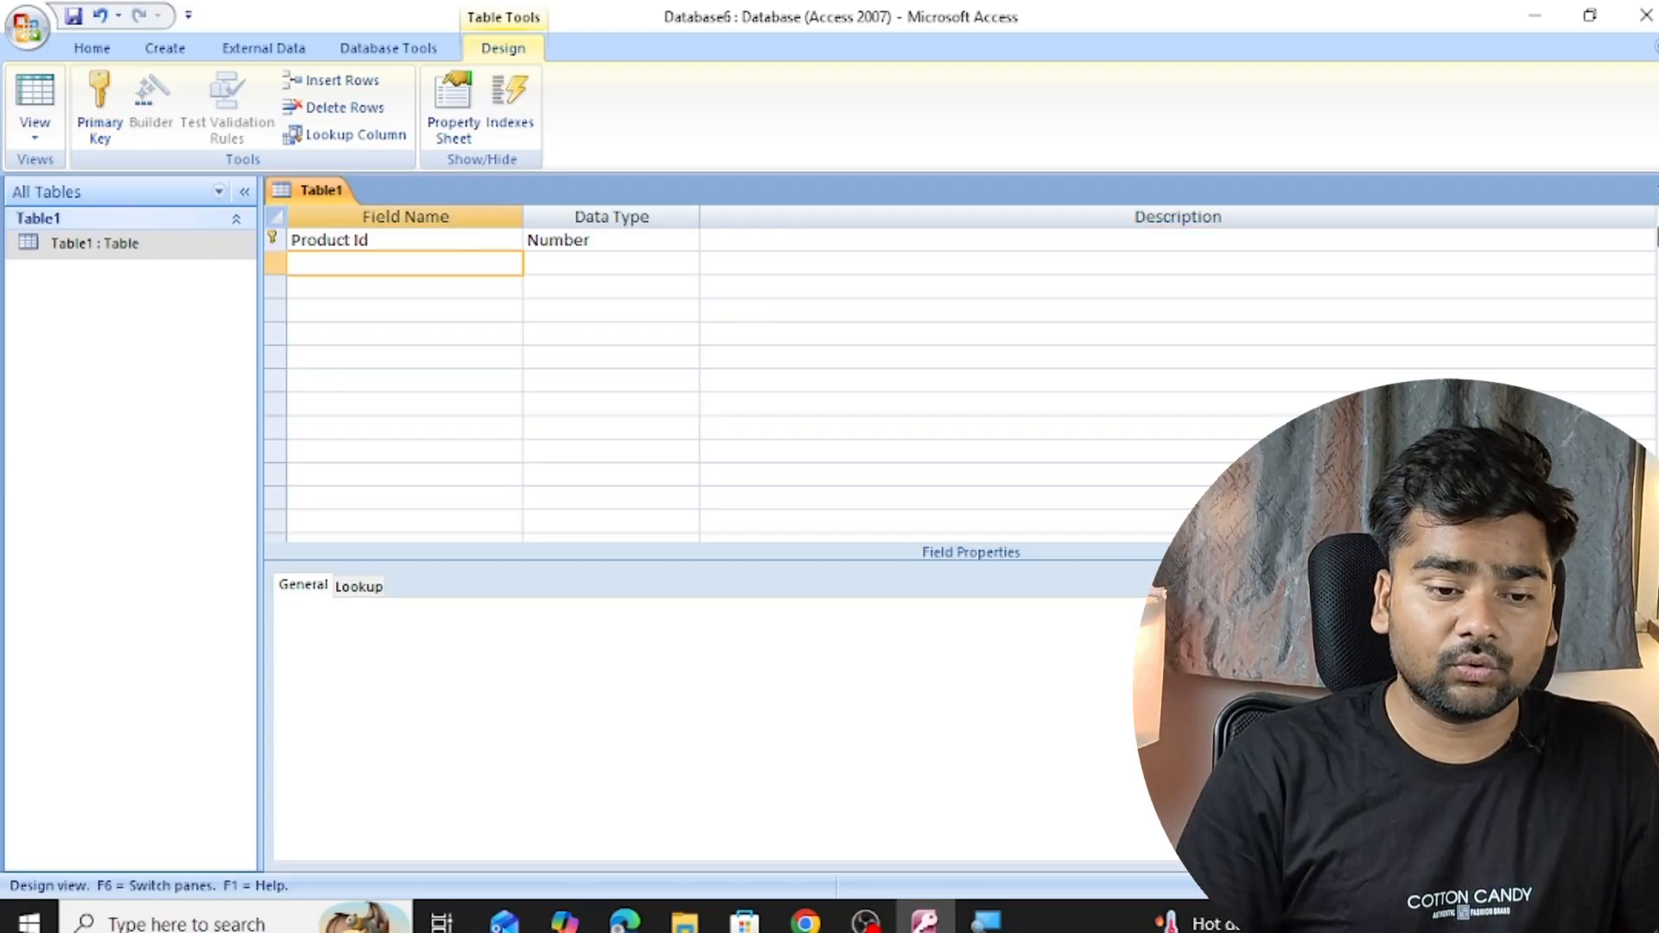
- Add a Product Name field with the Text data type below Product Id
text(Product )
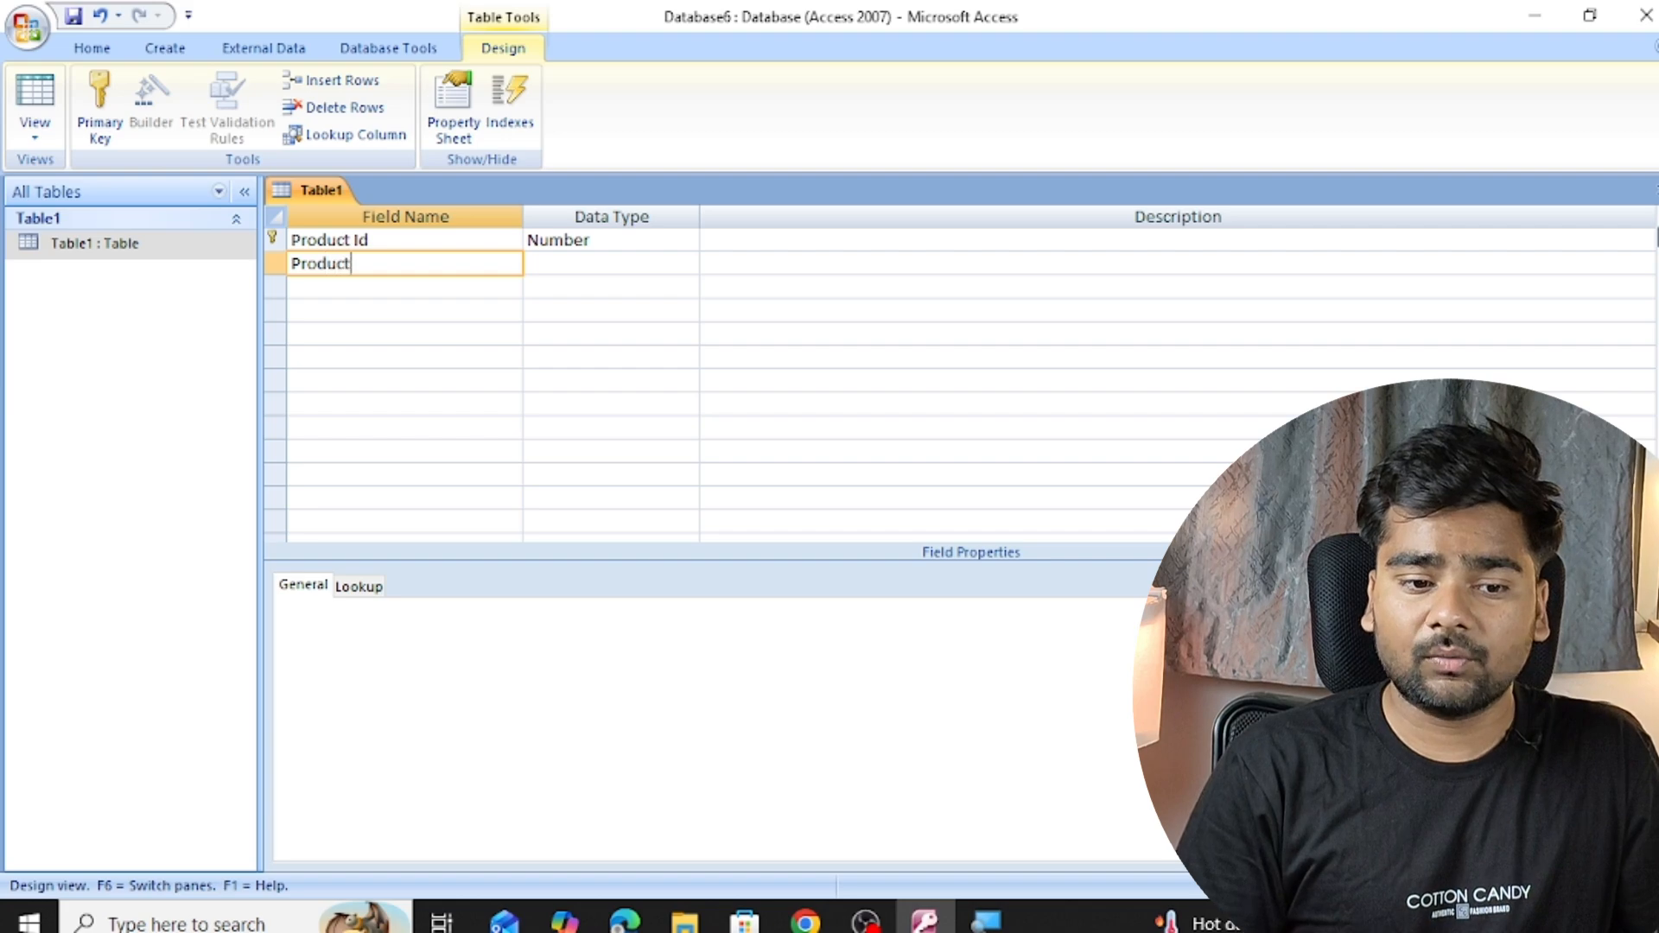
text(Name)
key(Tab)
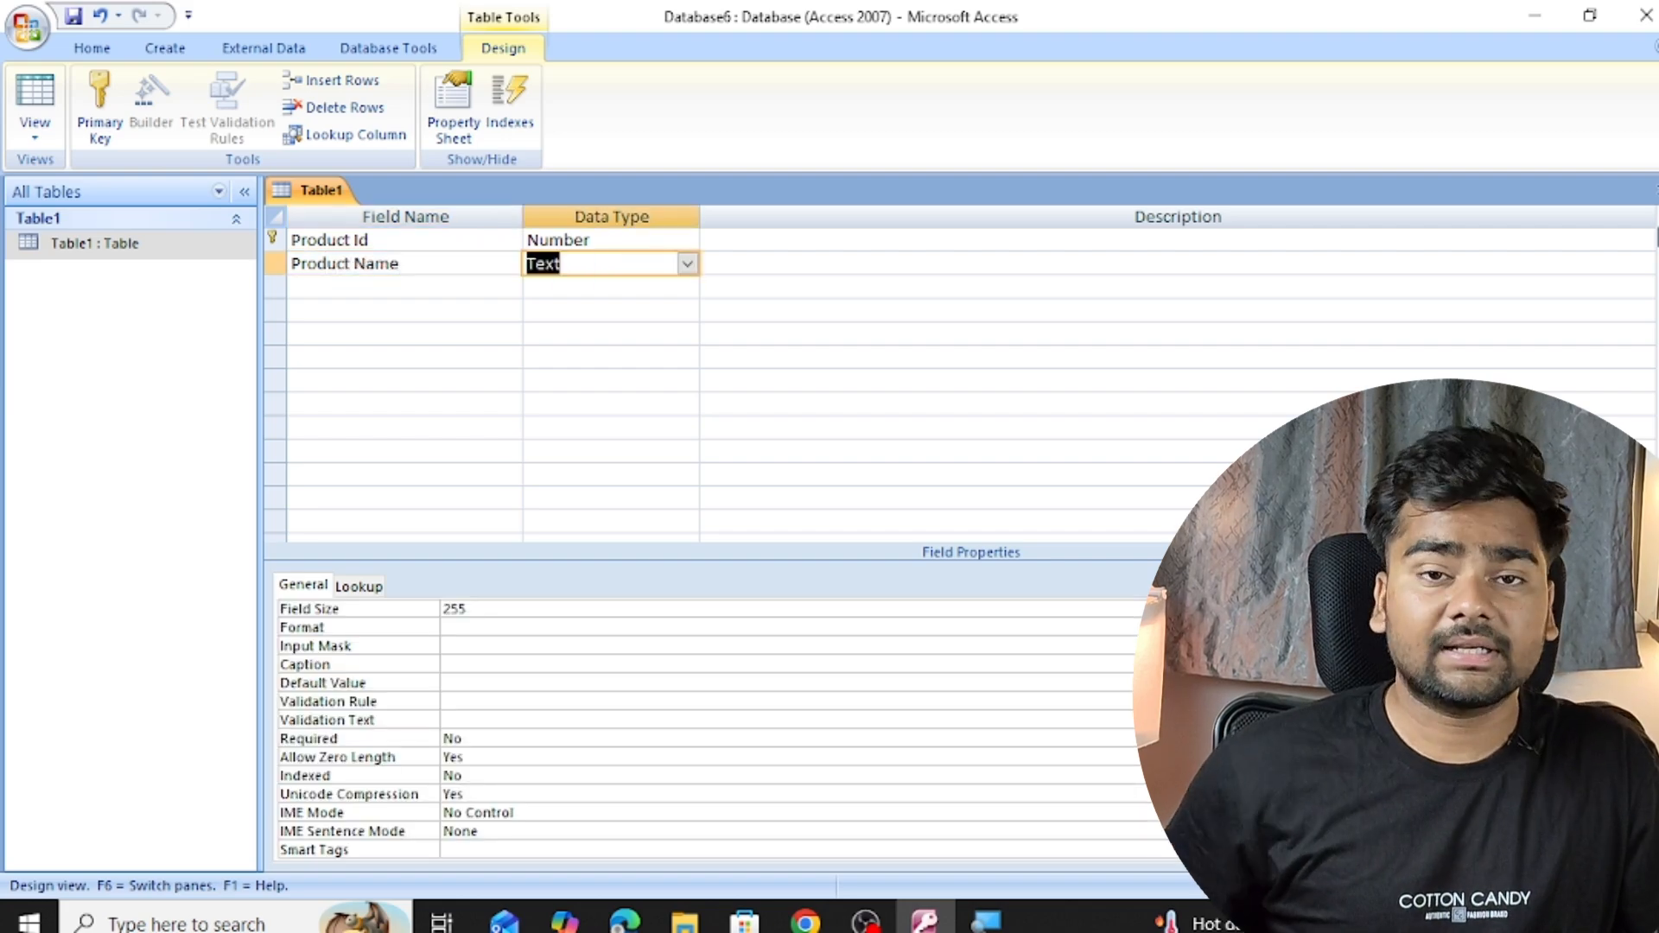
key(Tab)
key(Tab)
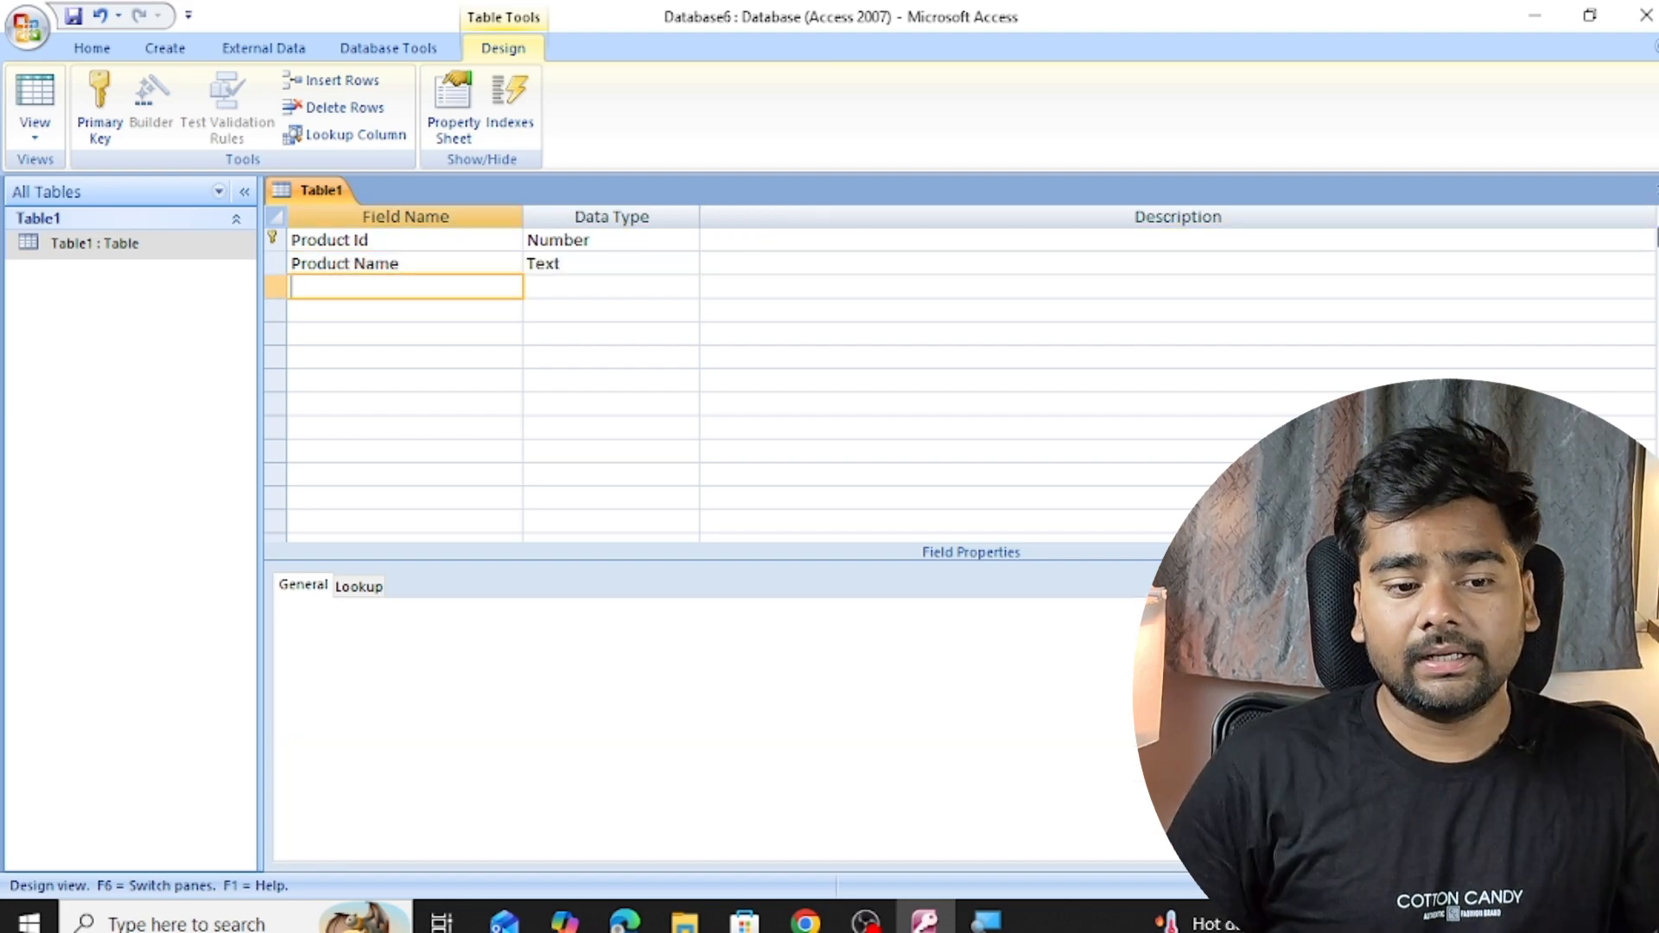
- Add Salesman Name and City fields below Product Name, both with the Text data type
text(Salesman Name)
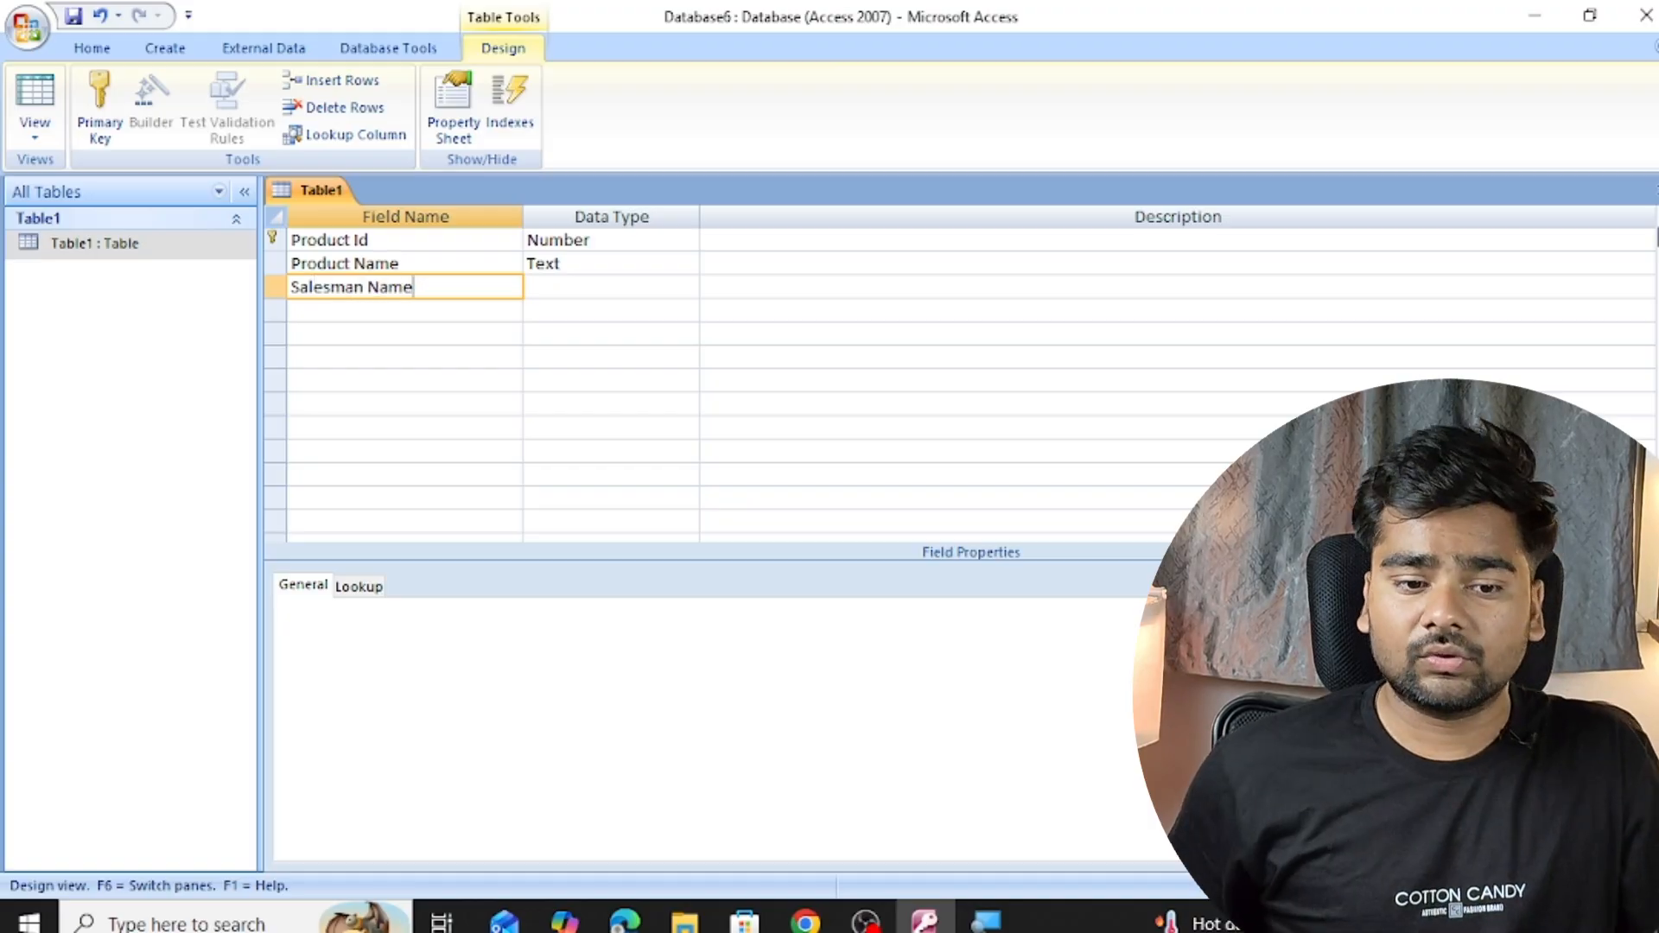
key(Tab)
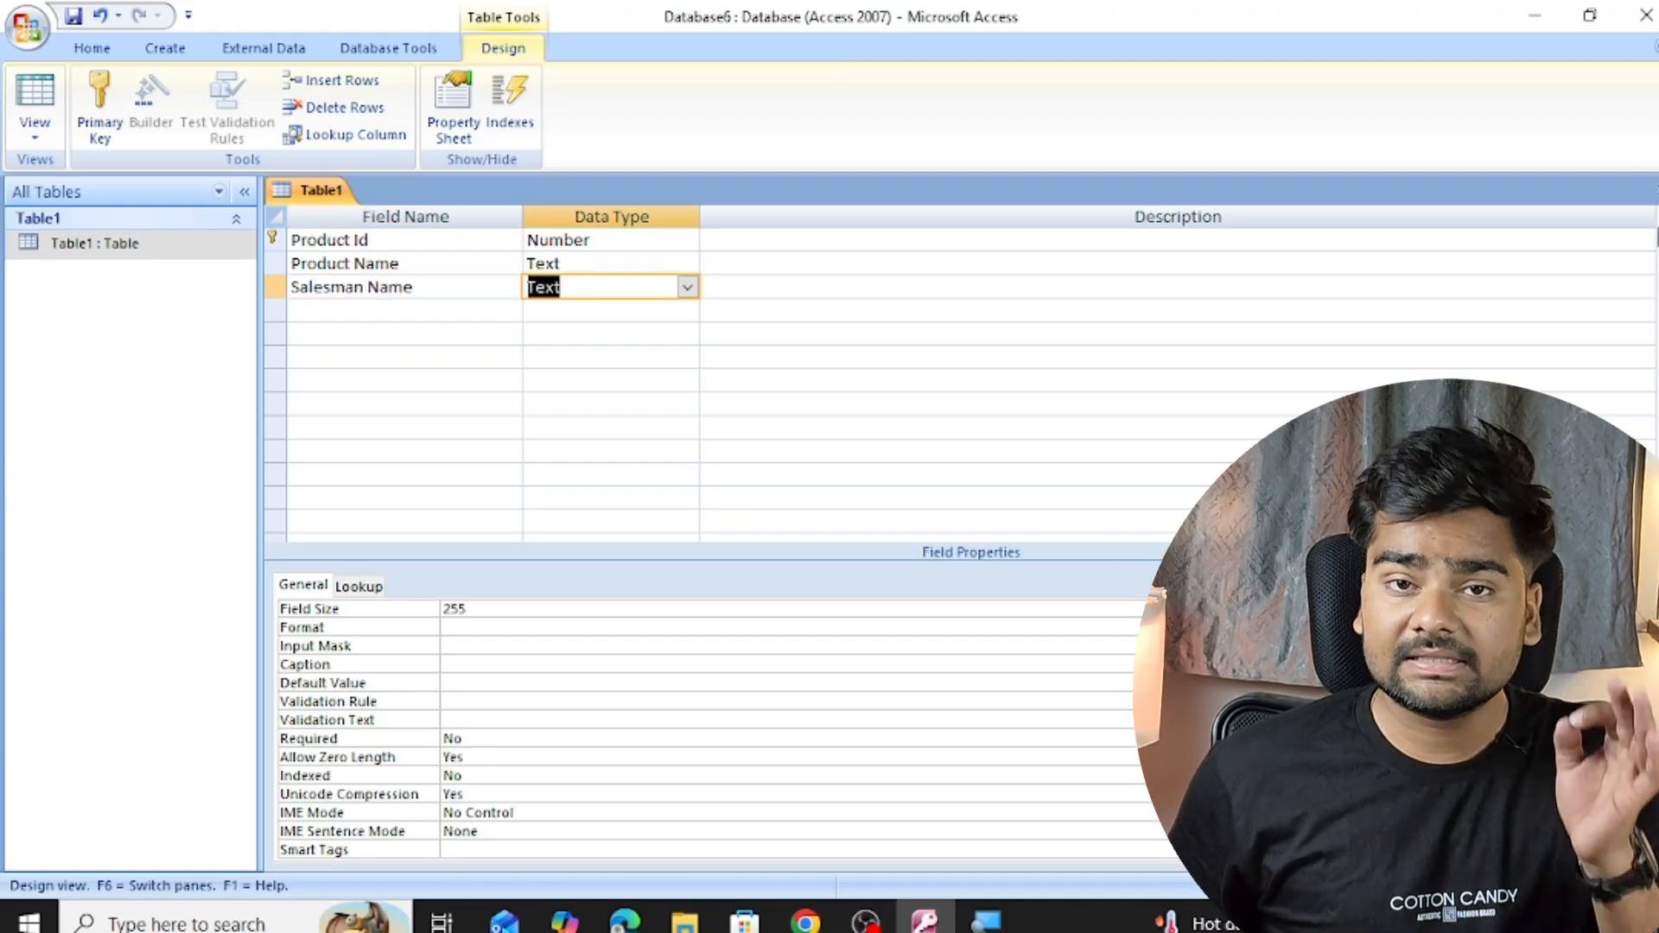
key(Tab)
key(Tab)
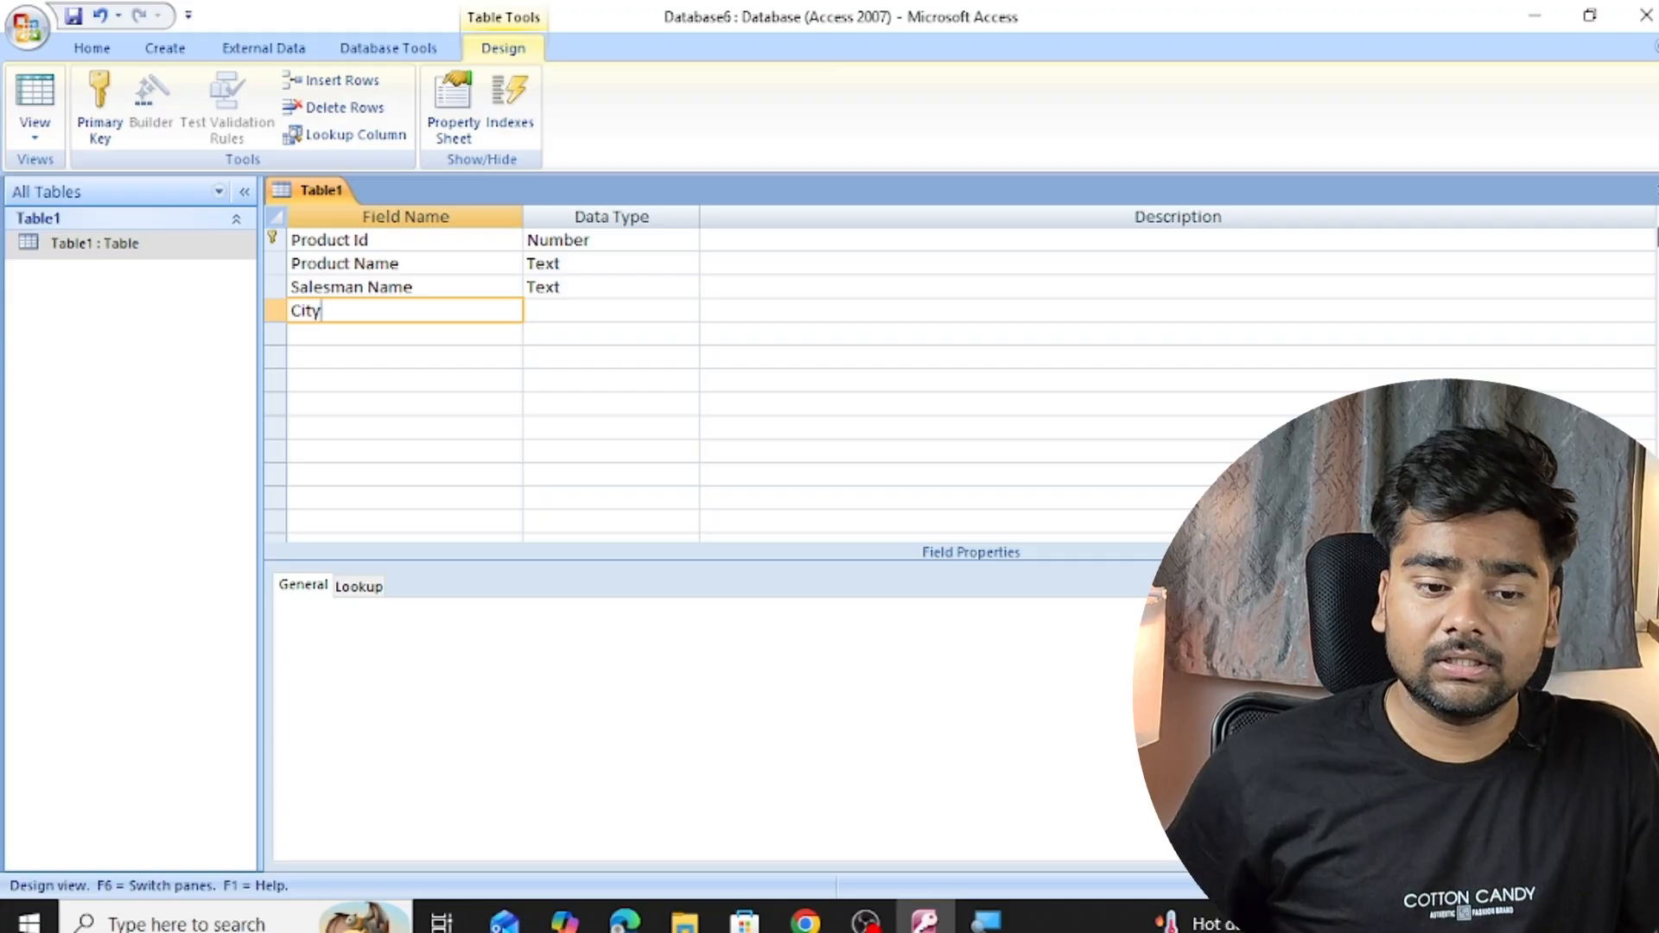
key(Tab)
key(Tab)
key(Tab)
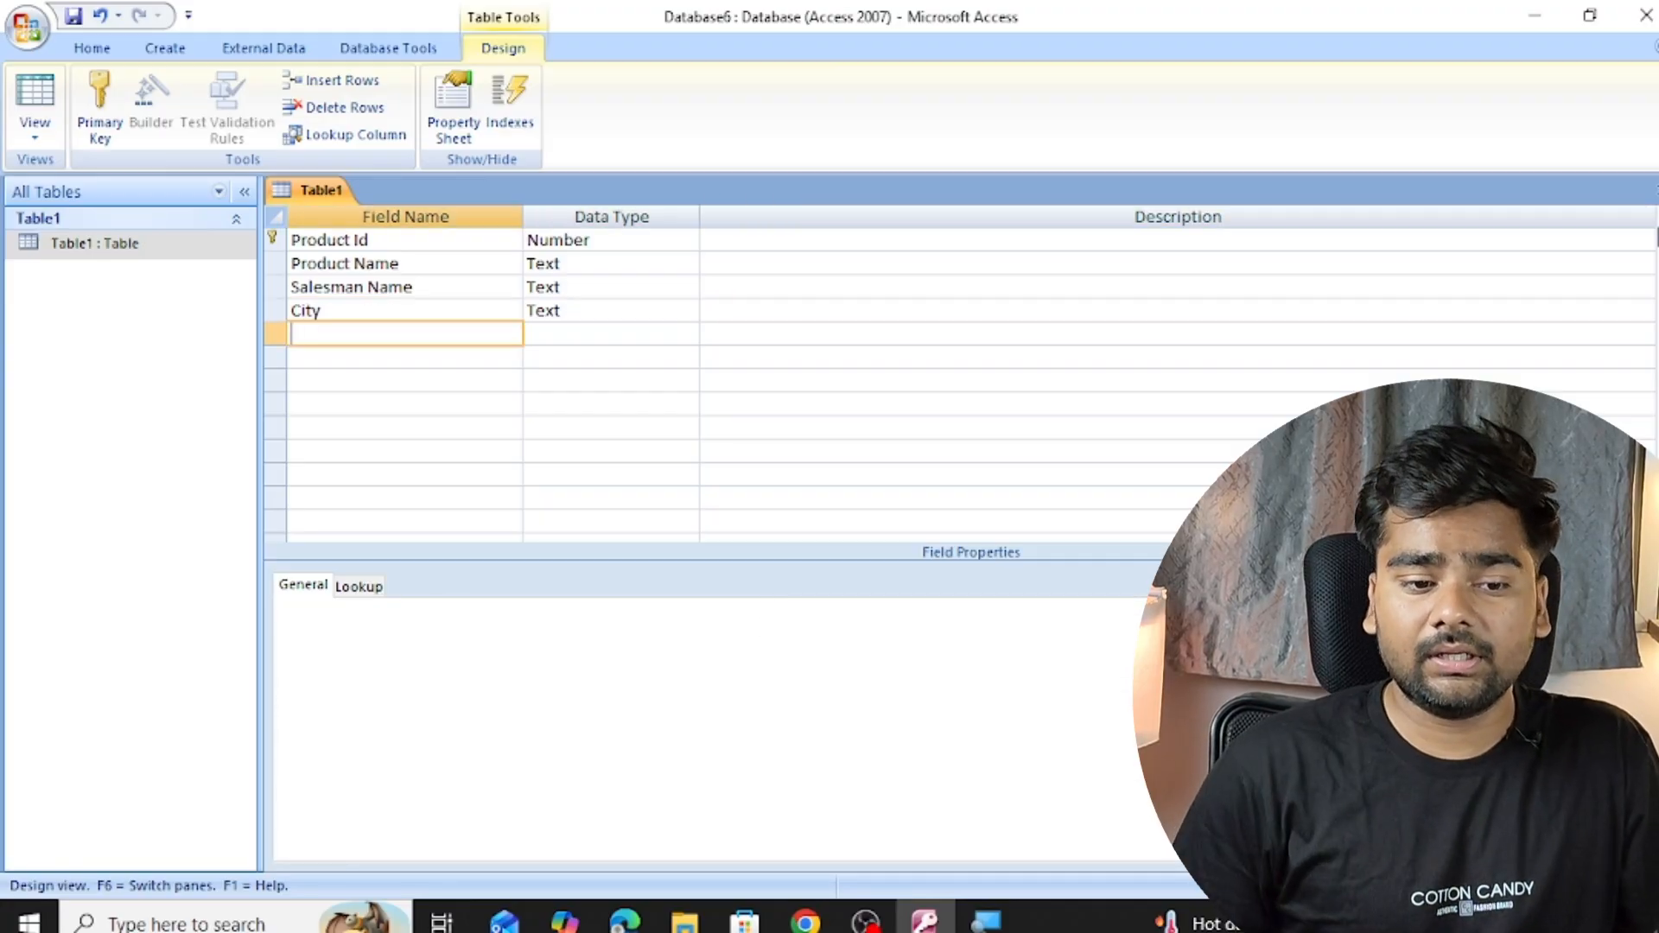
- Add a Sales field below City and set its data type to Number
text(Sales)
key(Tab)
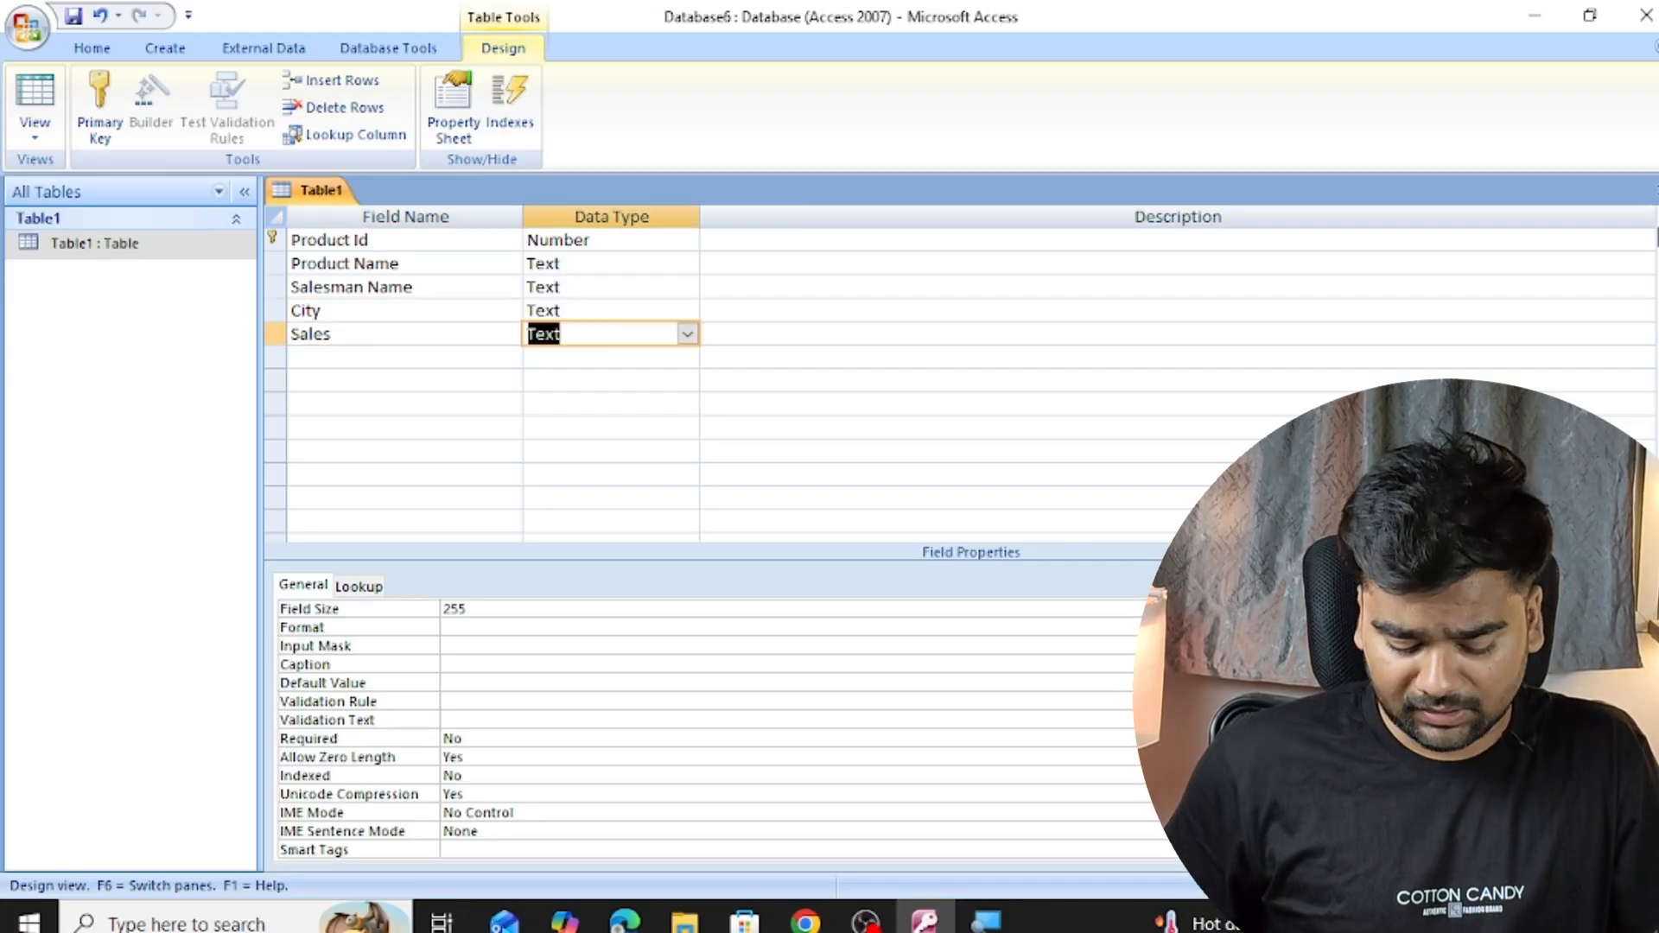
text(number)
key(Tab)
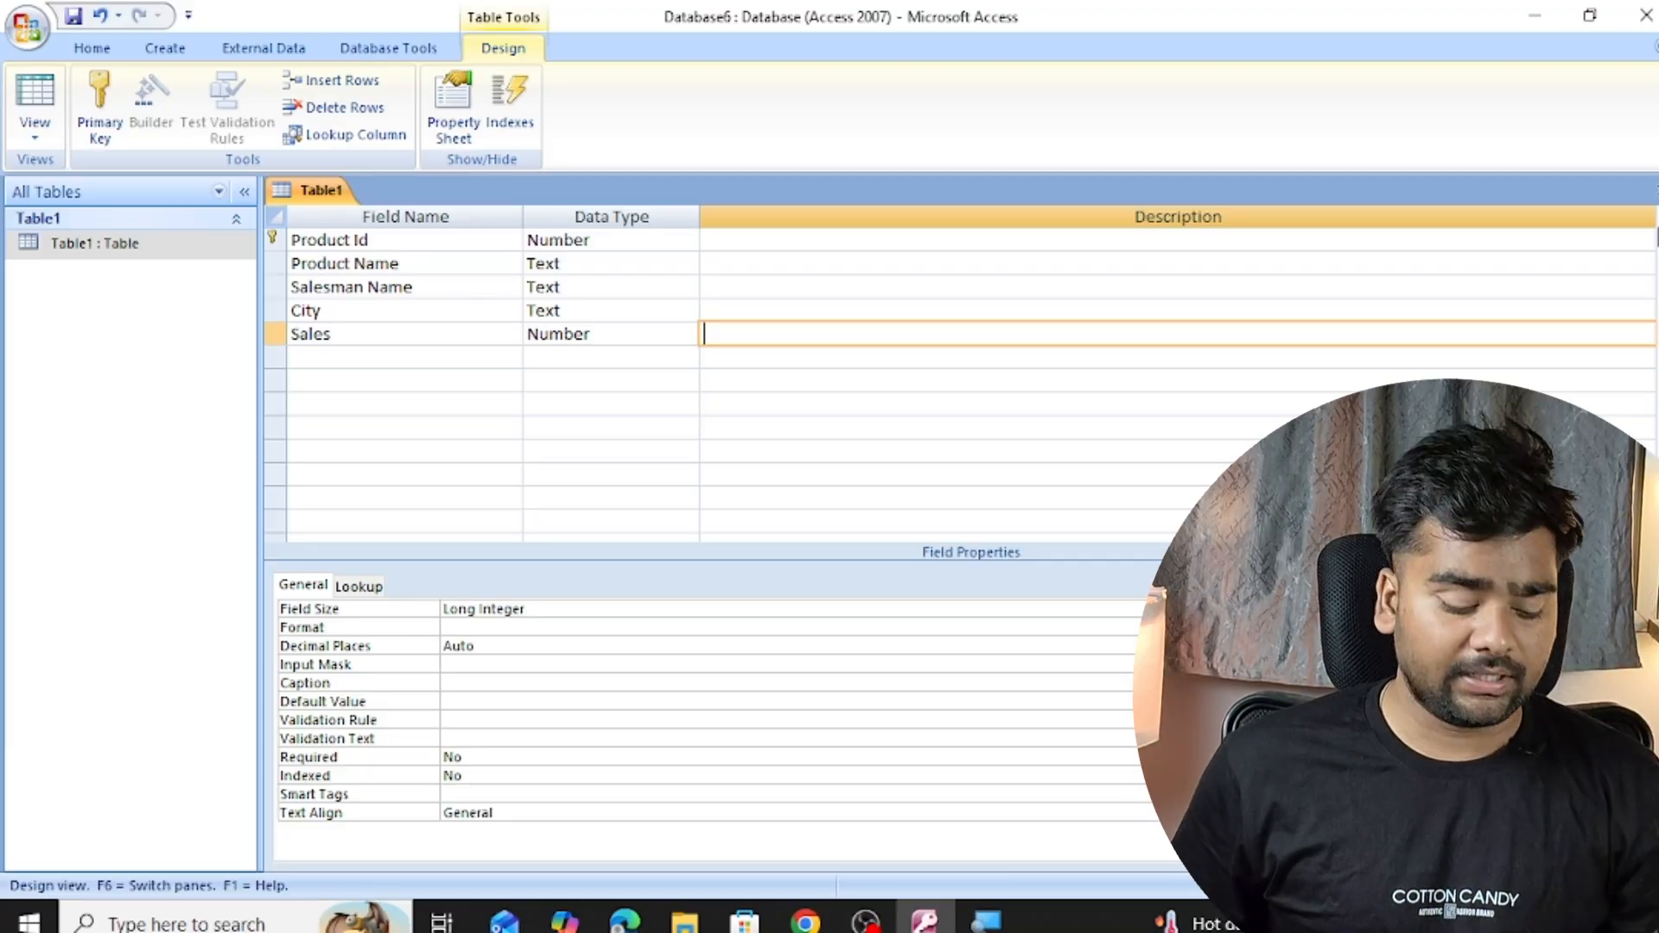
- Close the design of Table1 with its changes saved, and reopen the table in Datasheet View
key(ctrl+w)
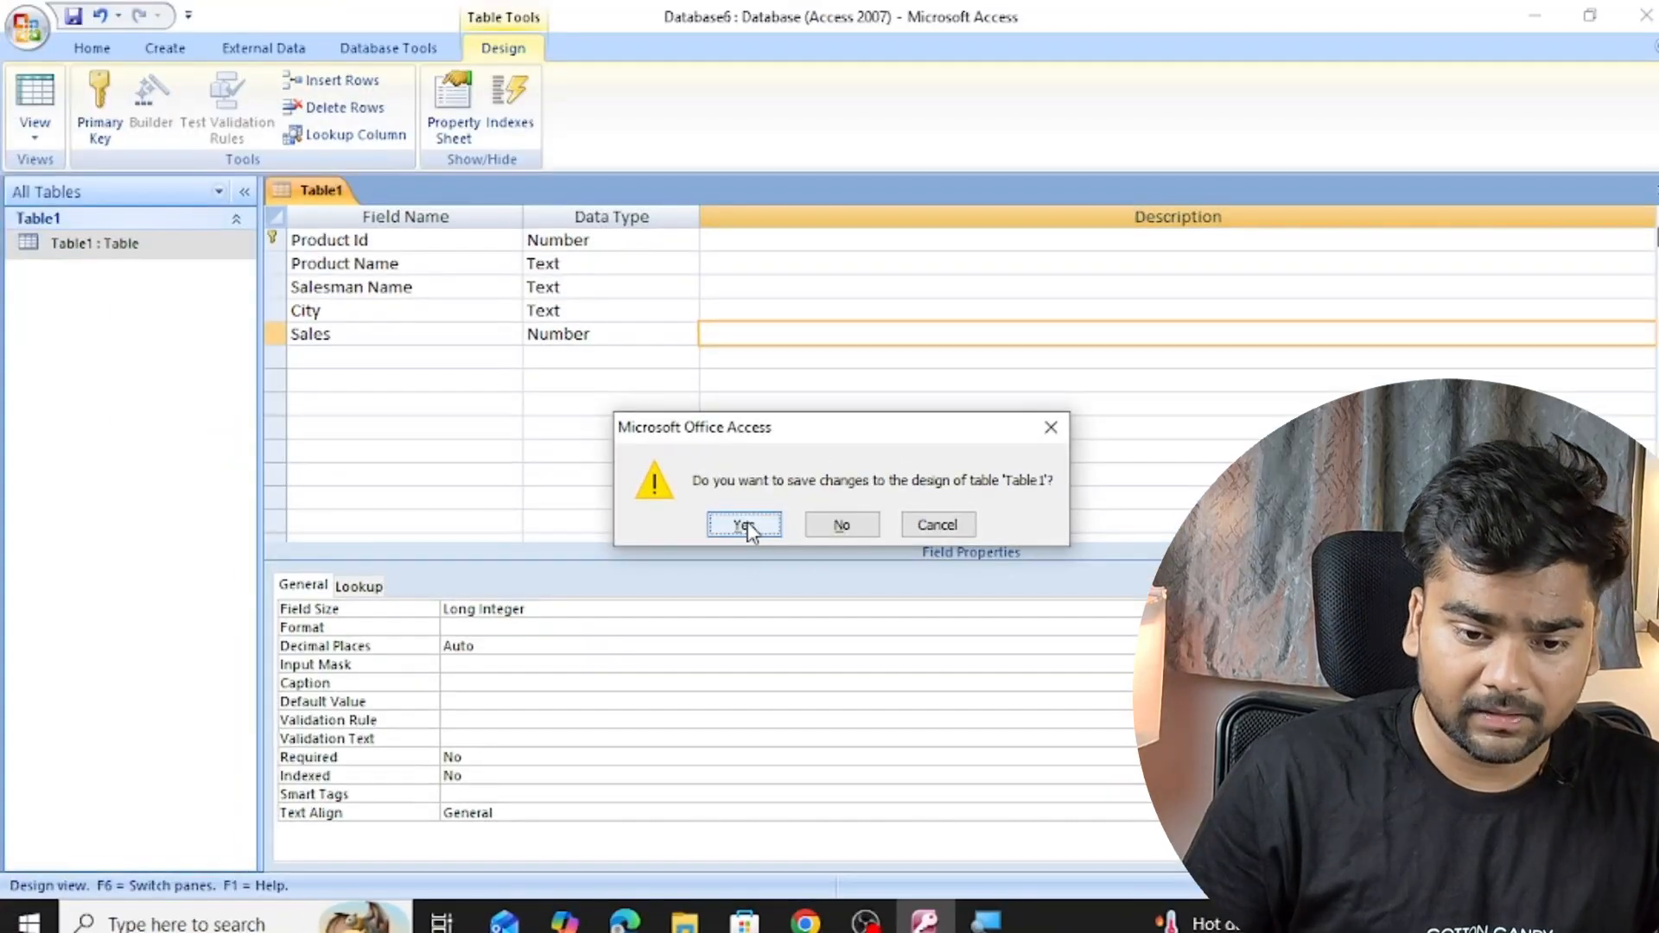
click(448, 459)
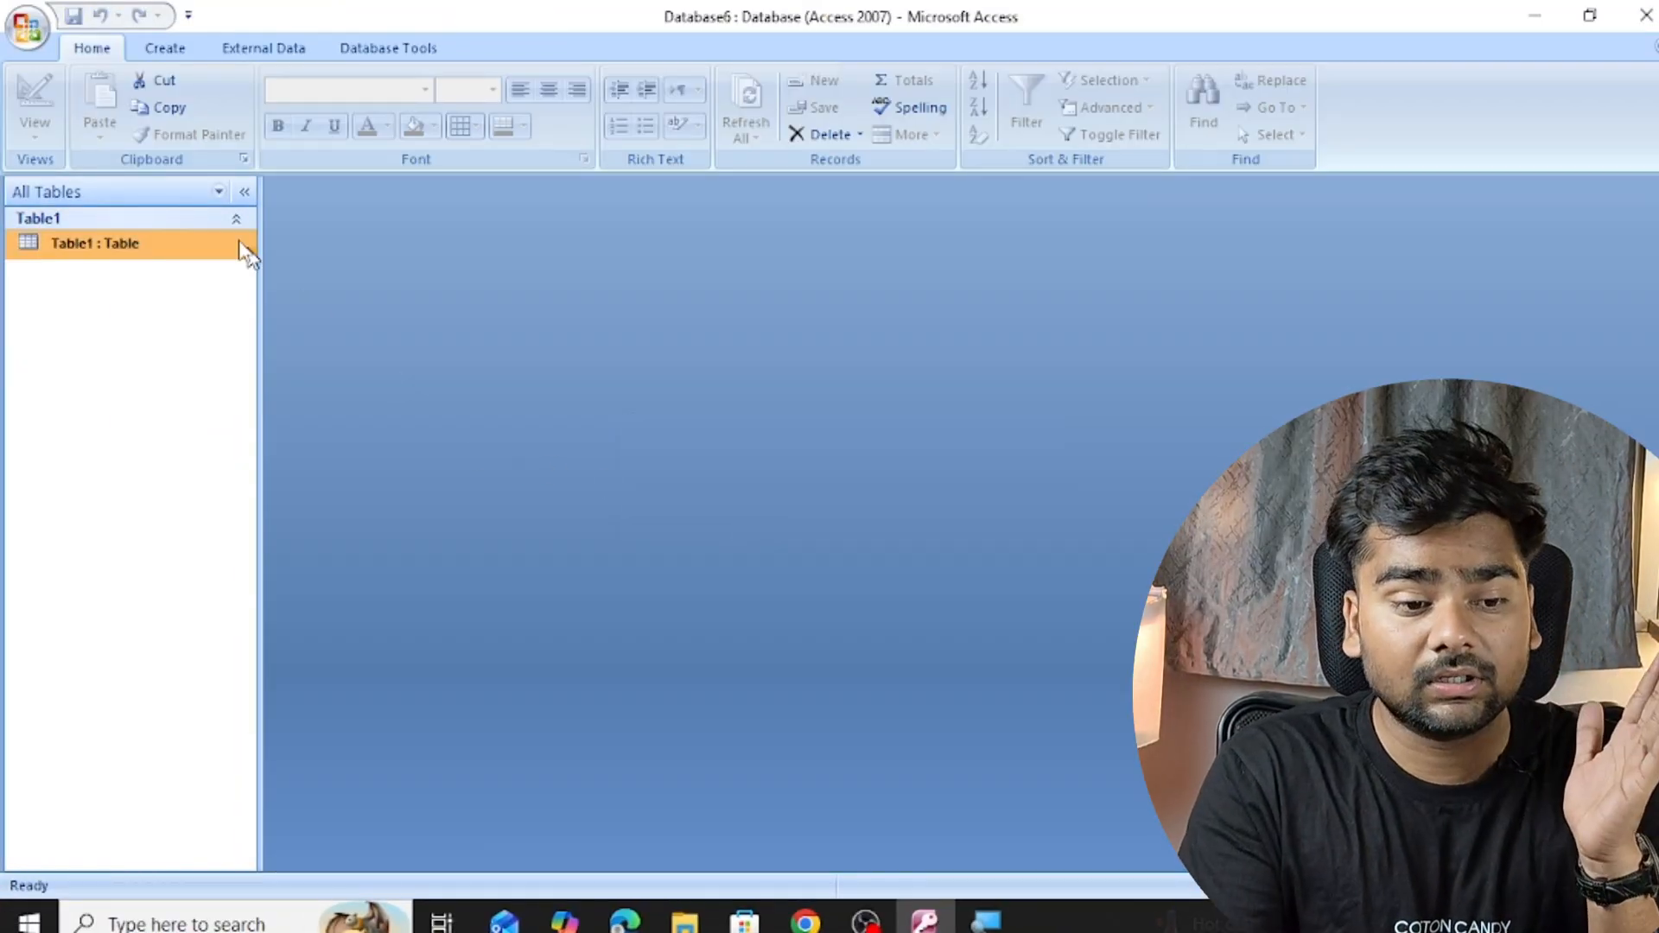
double_click(210, 245)
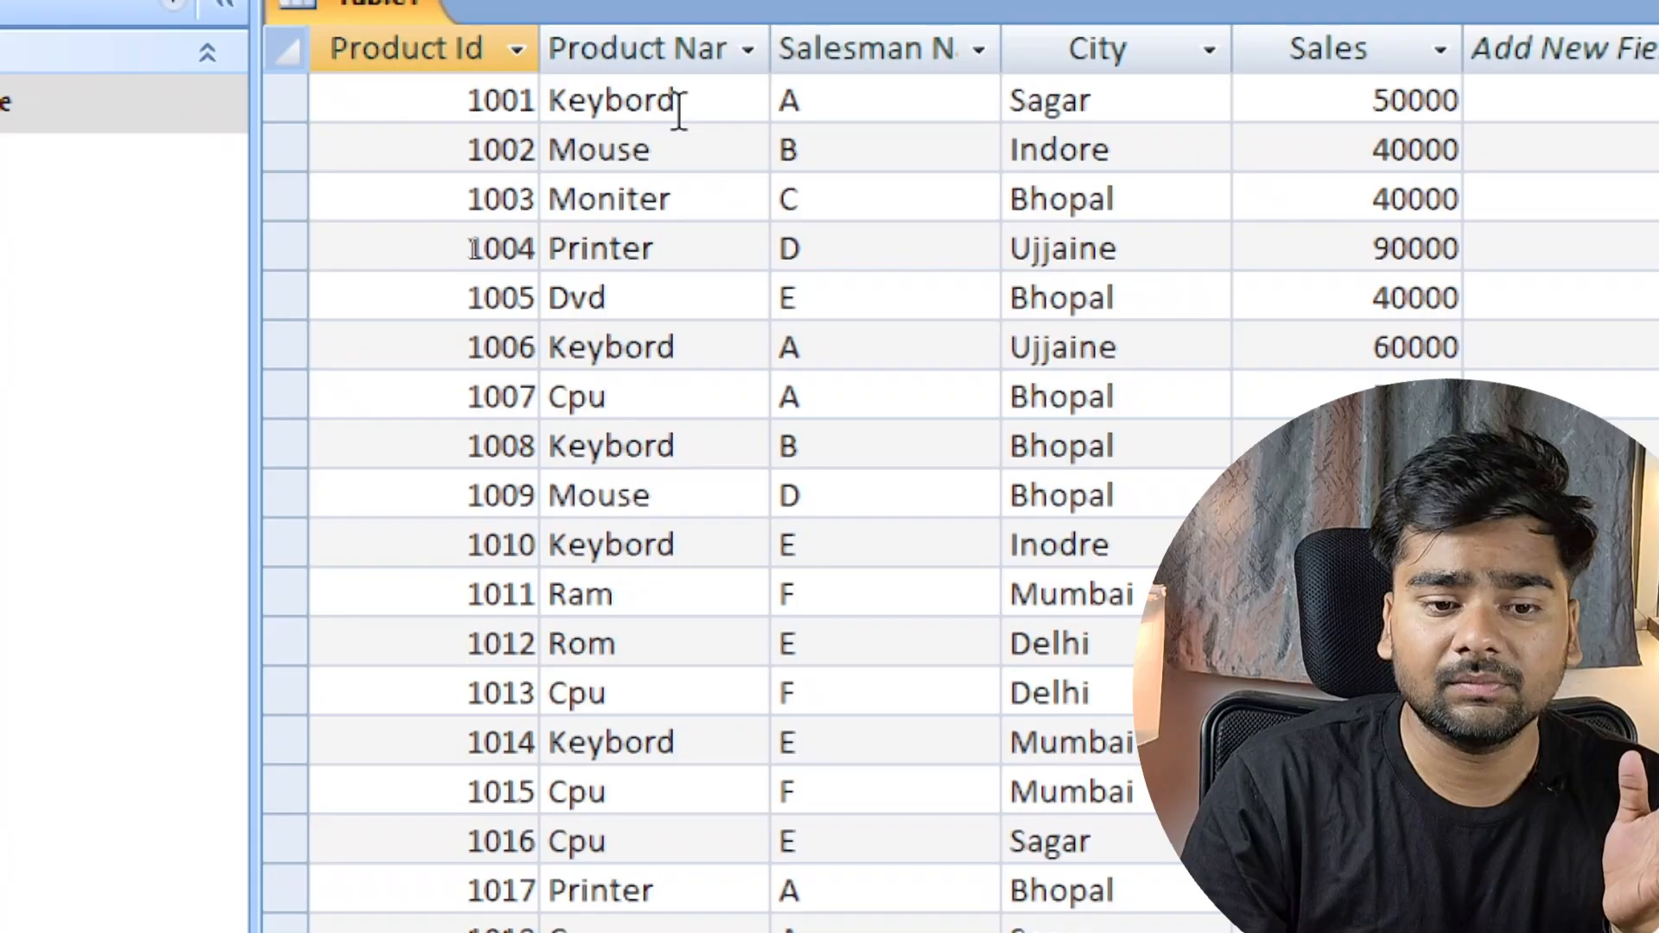
click(679, 111)
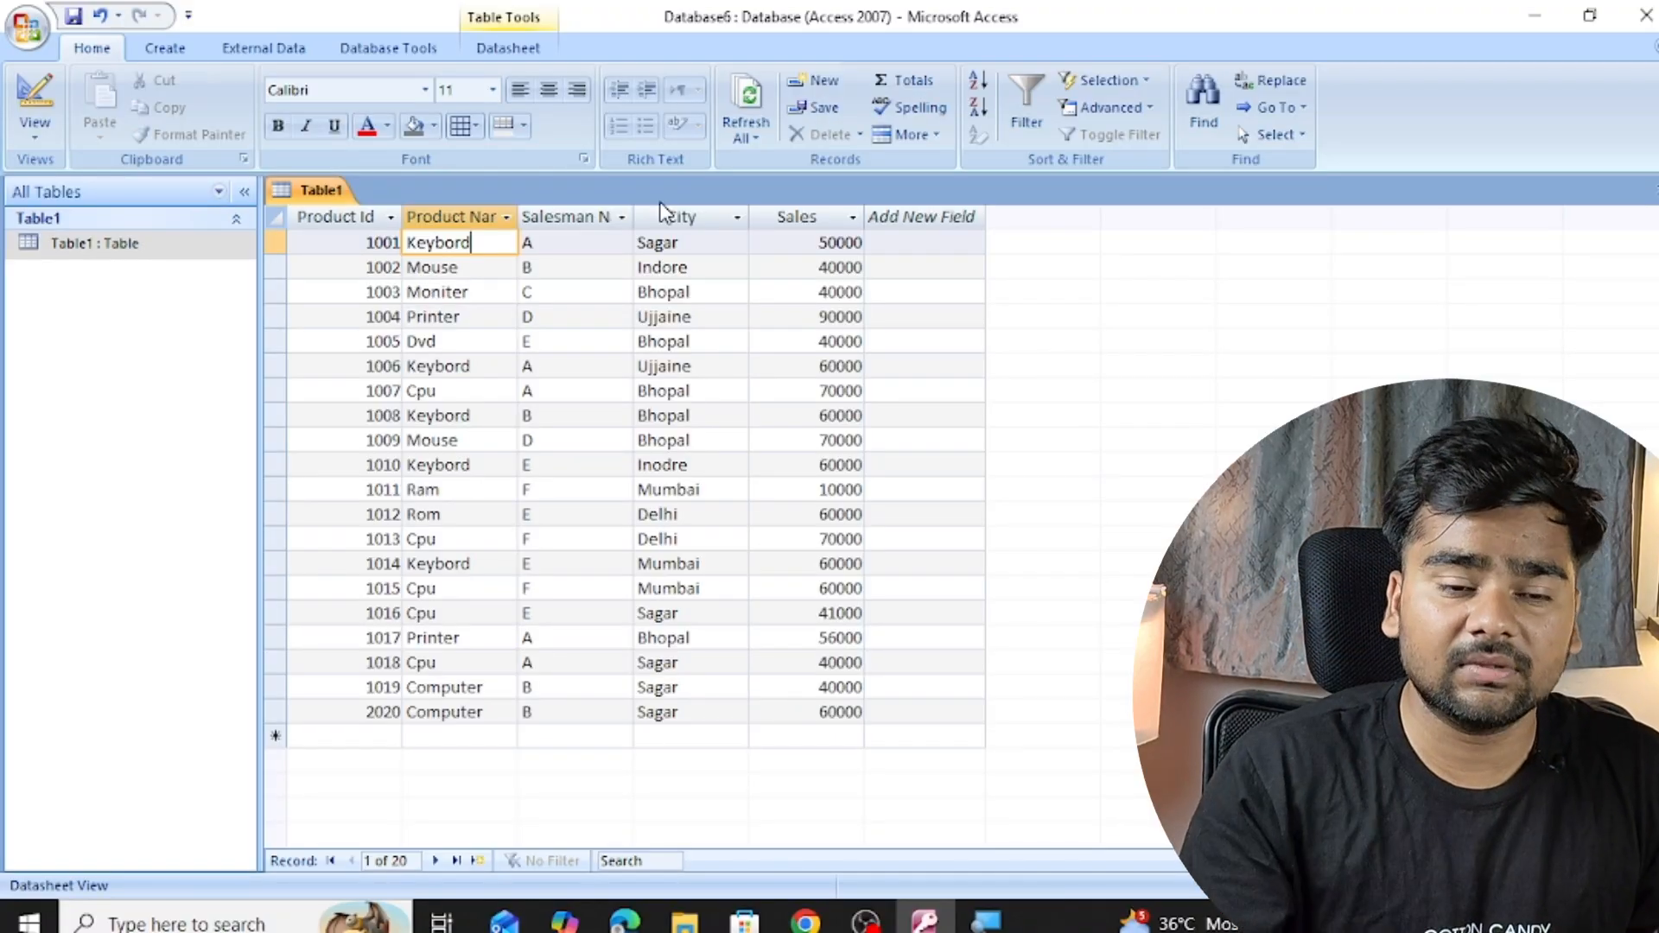
- Create a new query in Design View with Table1 as its source, and move its field list toward the middle of the design area
click(64, 251)
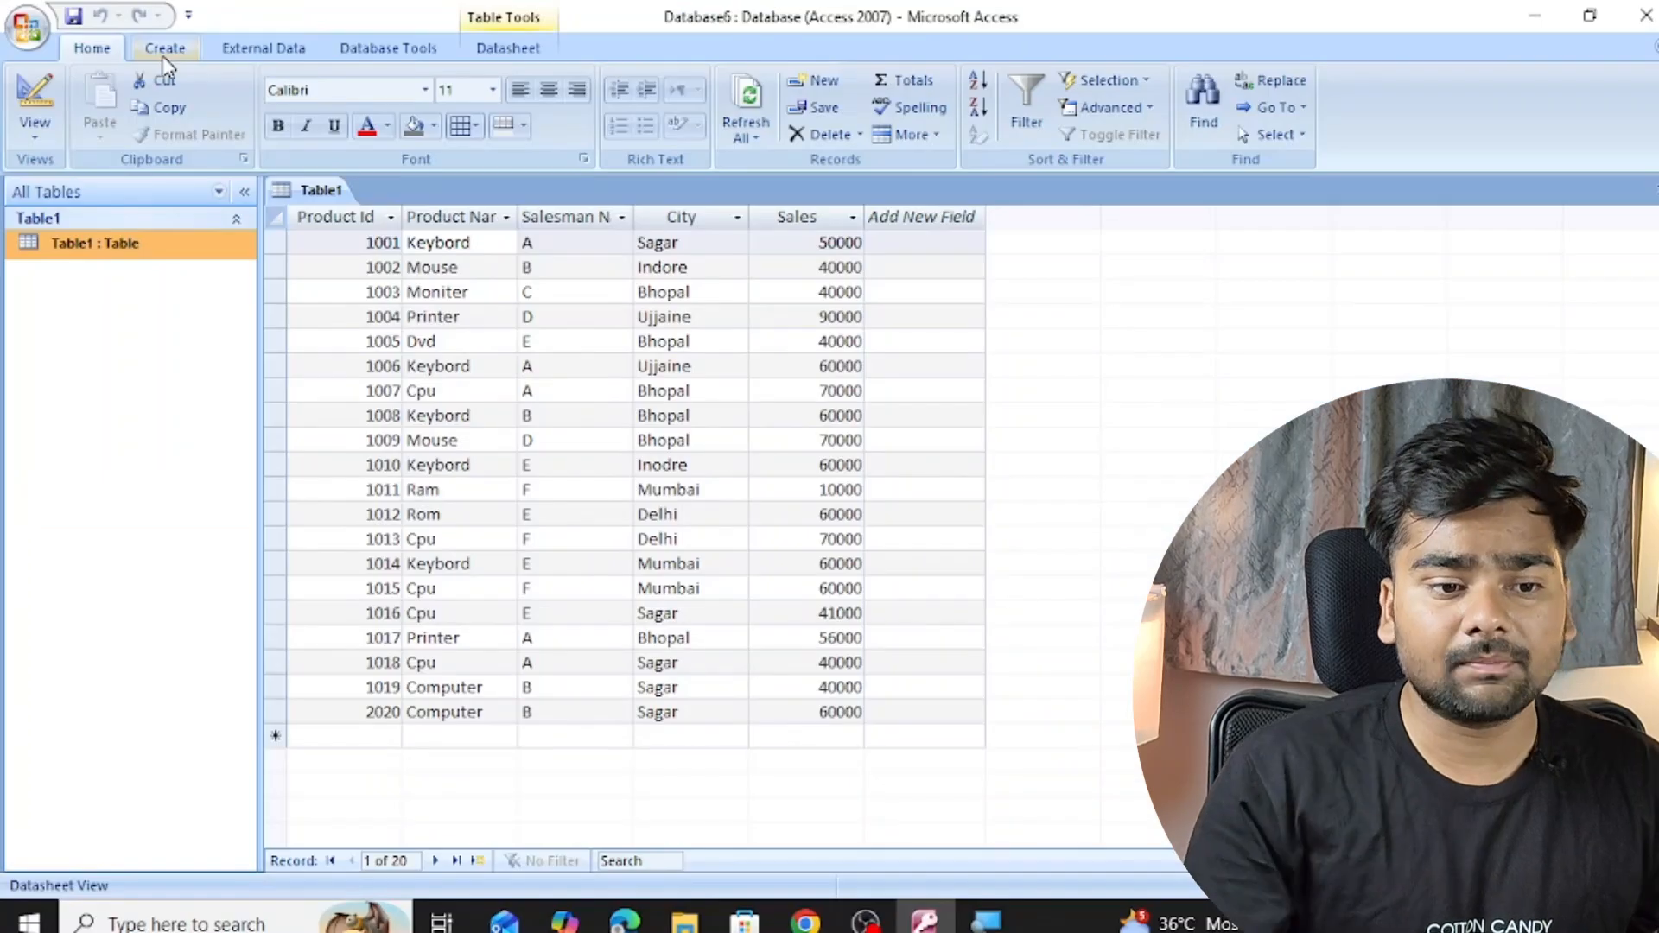
click(165, 58)
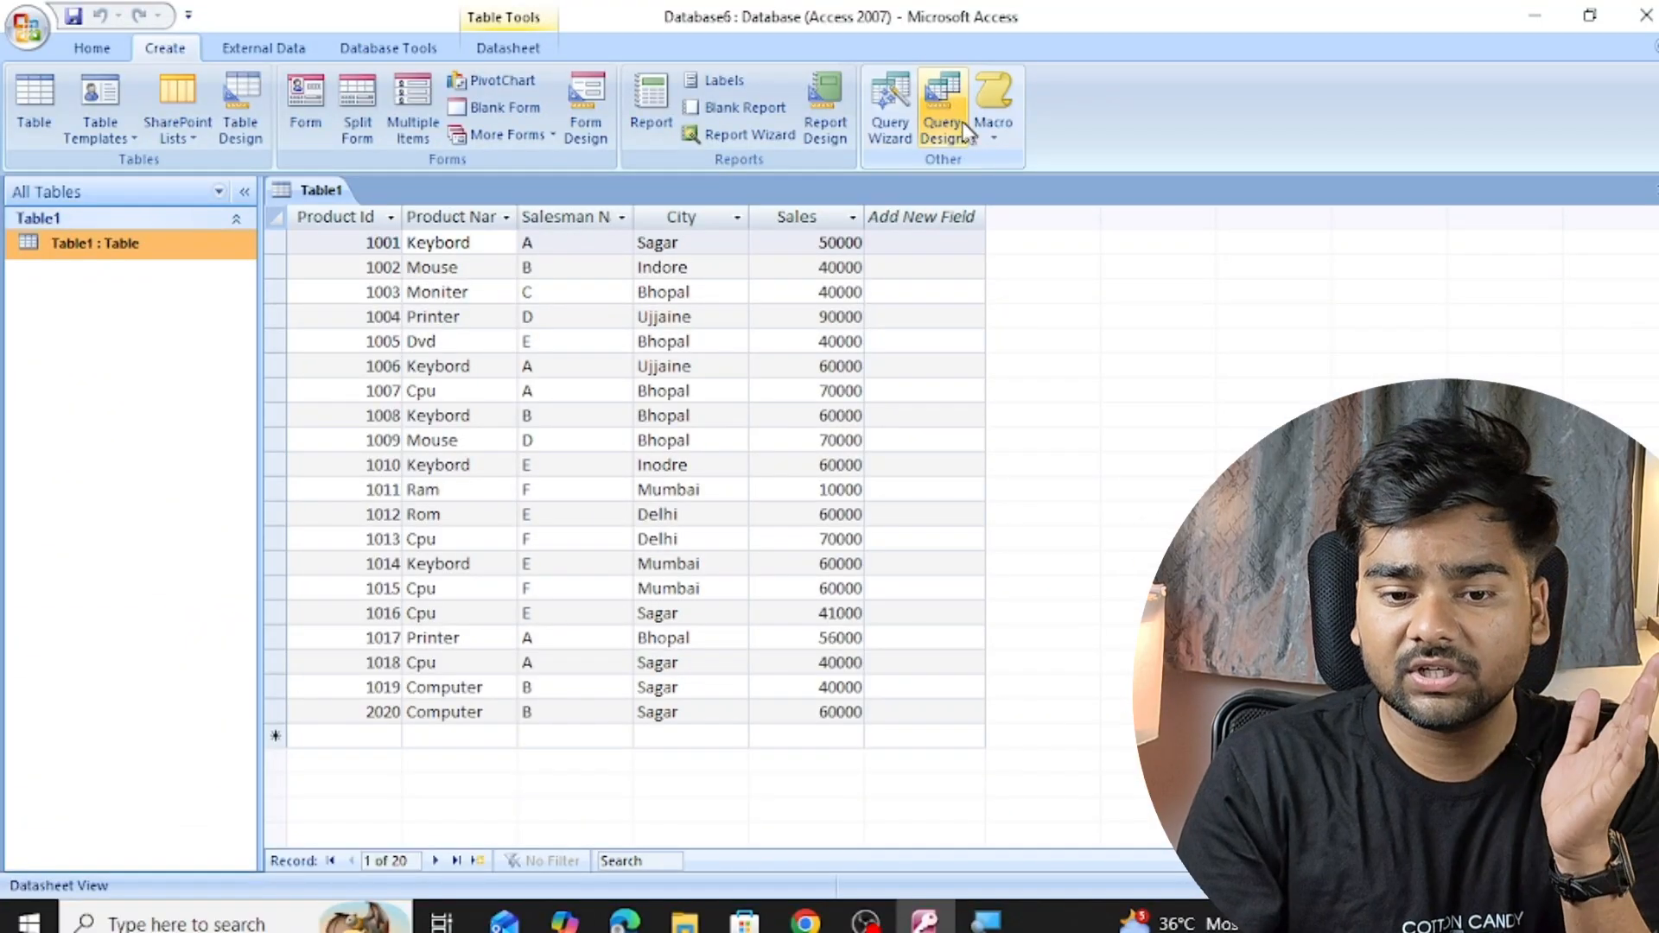
click(947, 111)
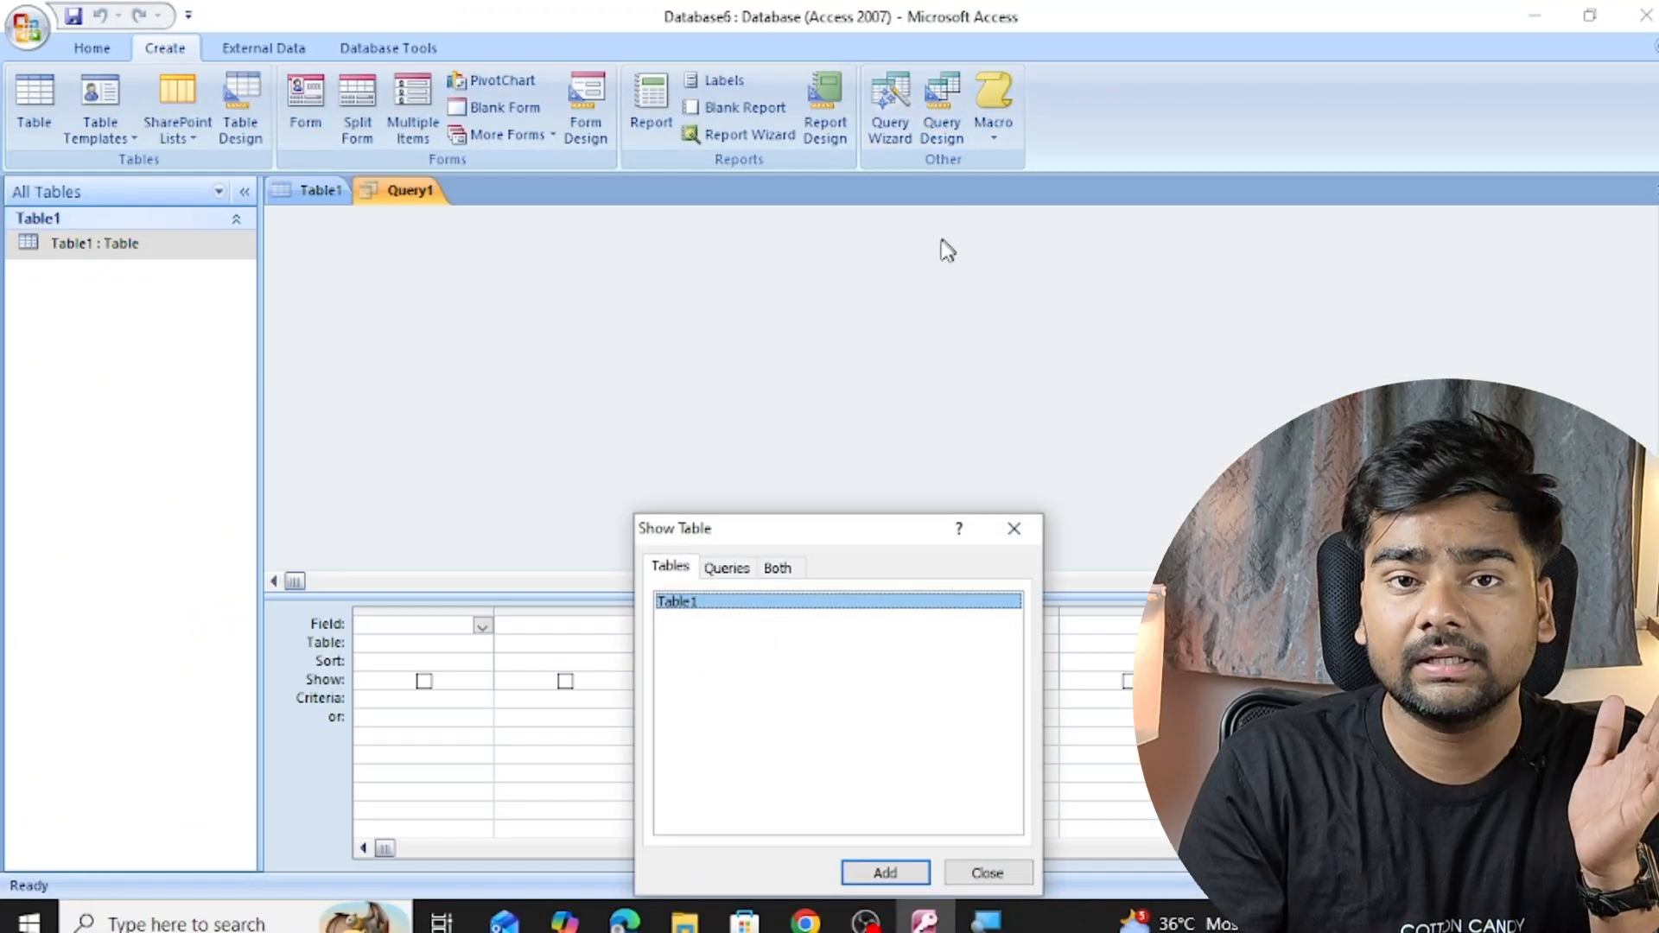
drag(788, 530, 841, 211)
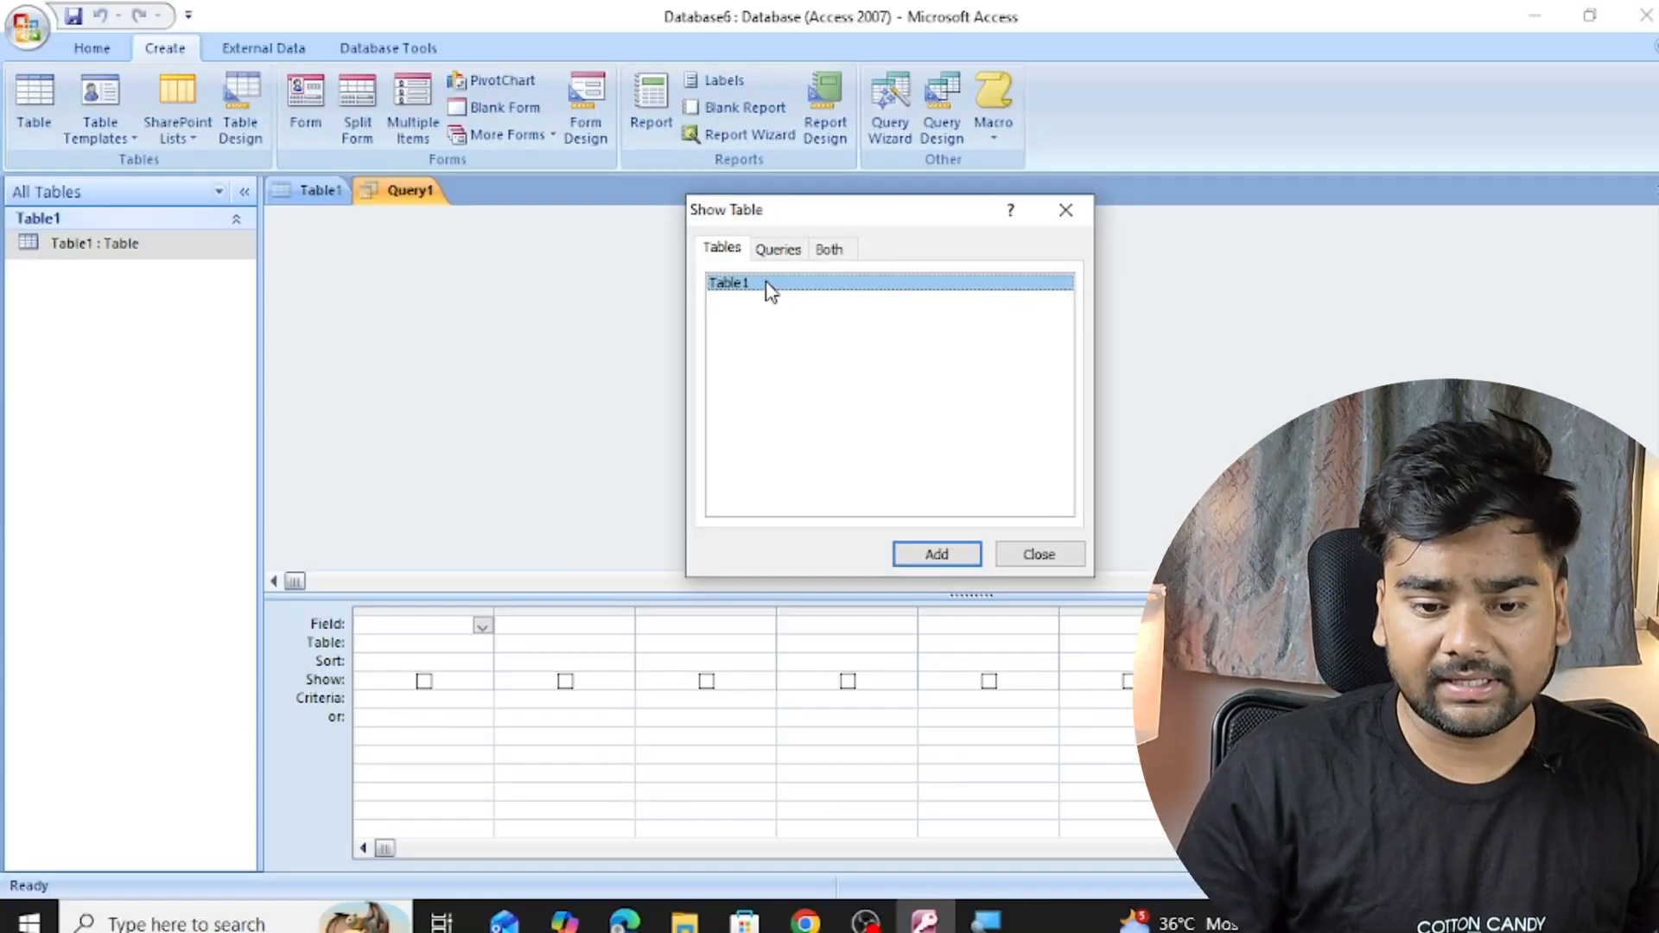
click(936, 558)
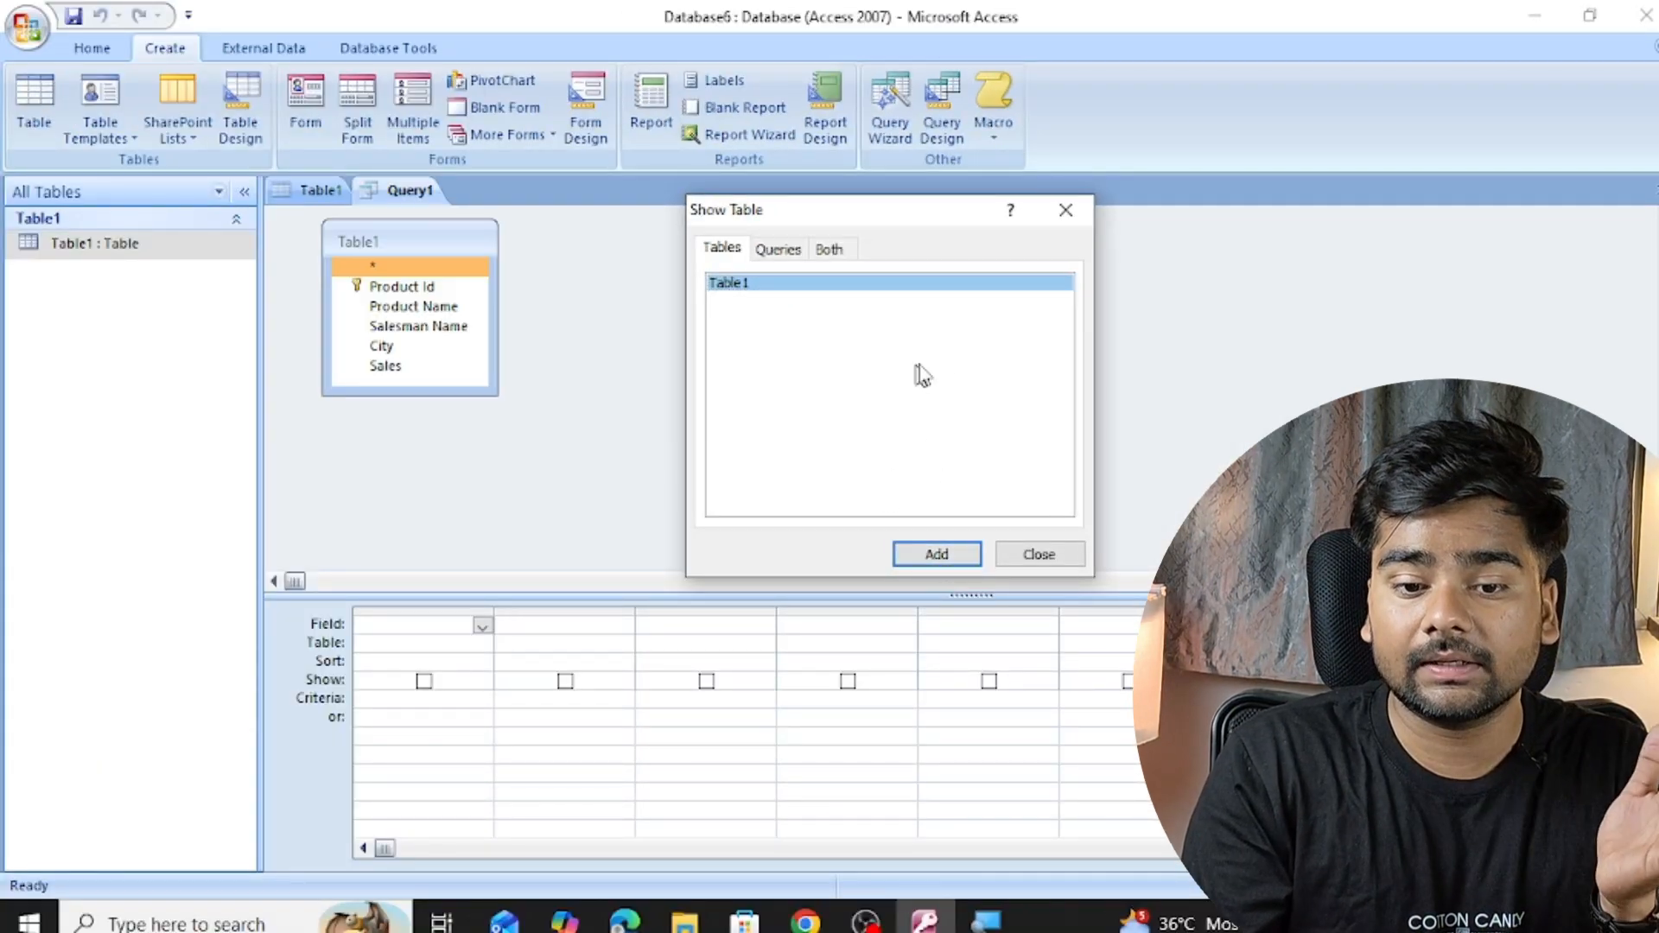
click(1066, 211)
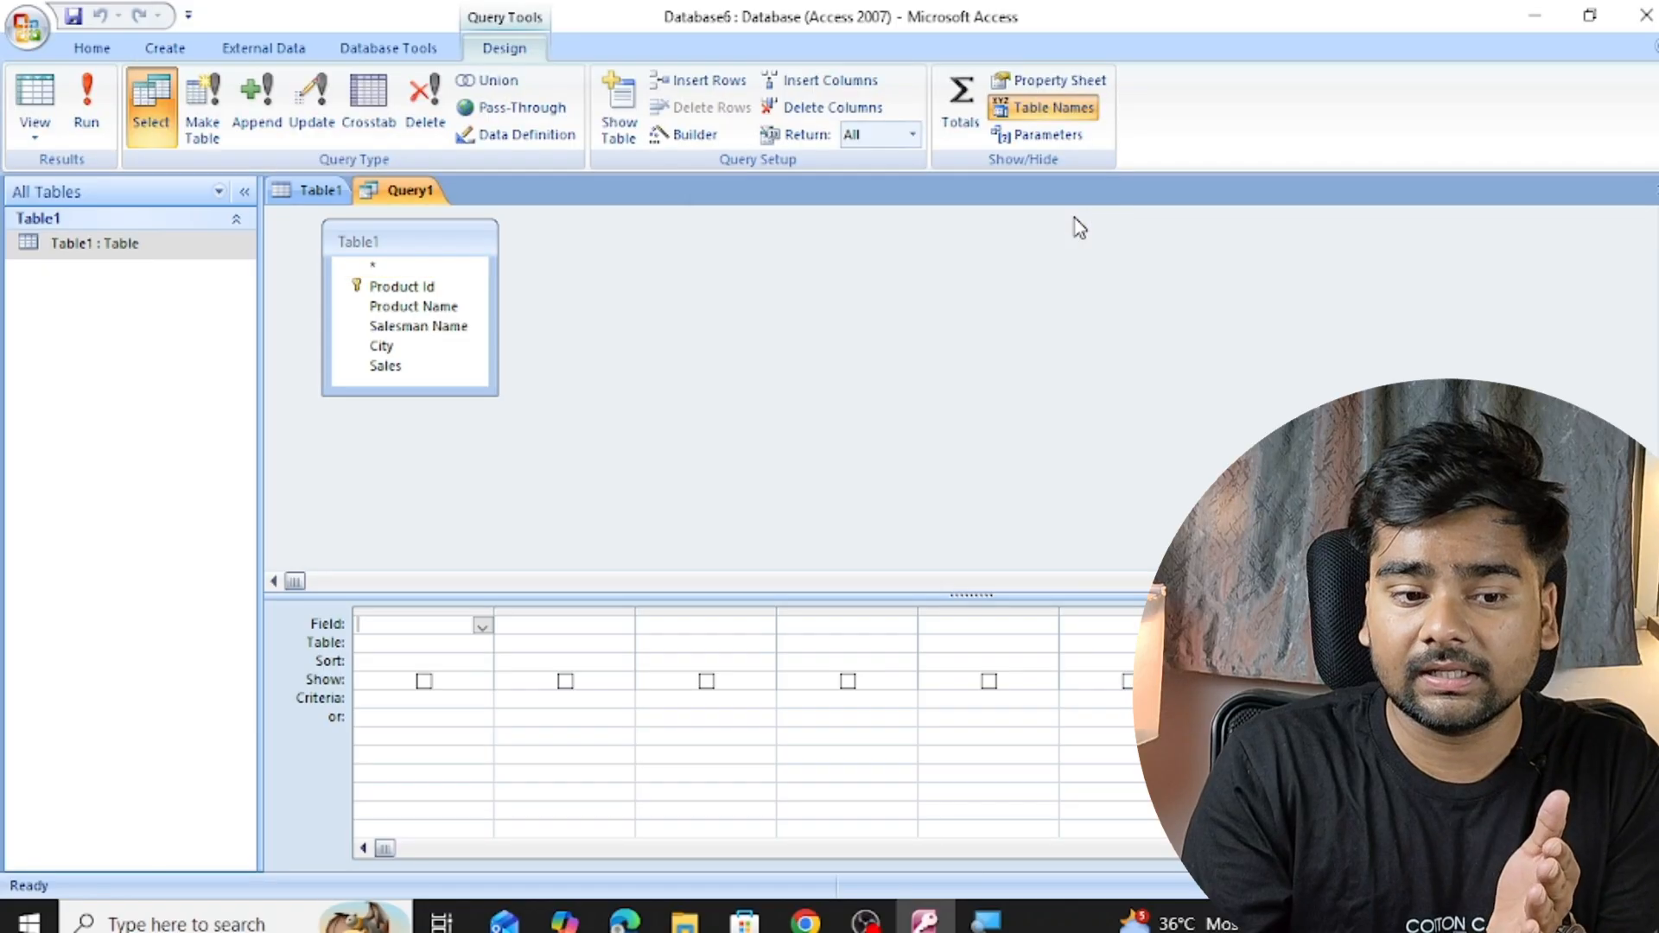
drag(436, 245, 781, 304)
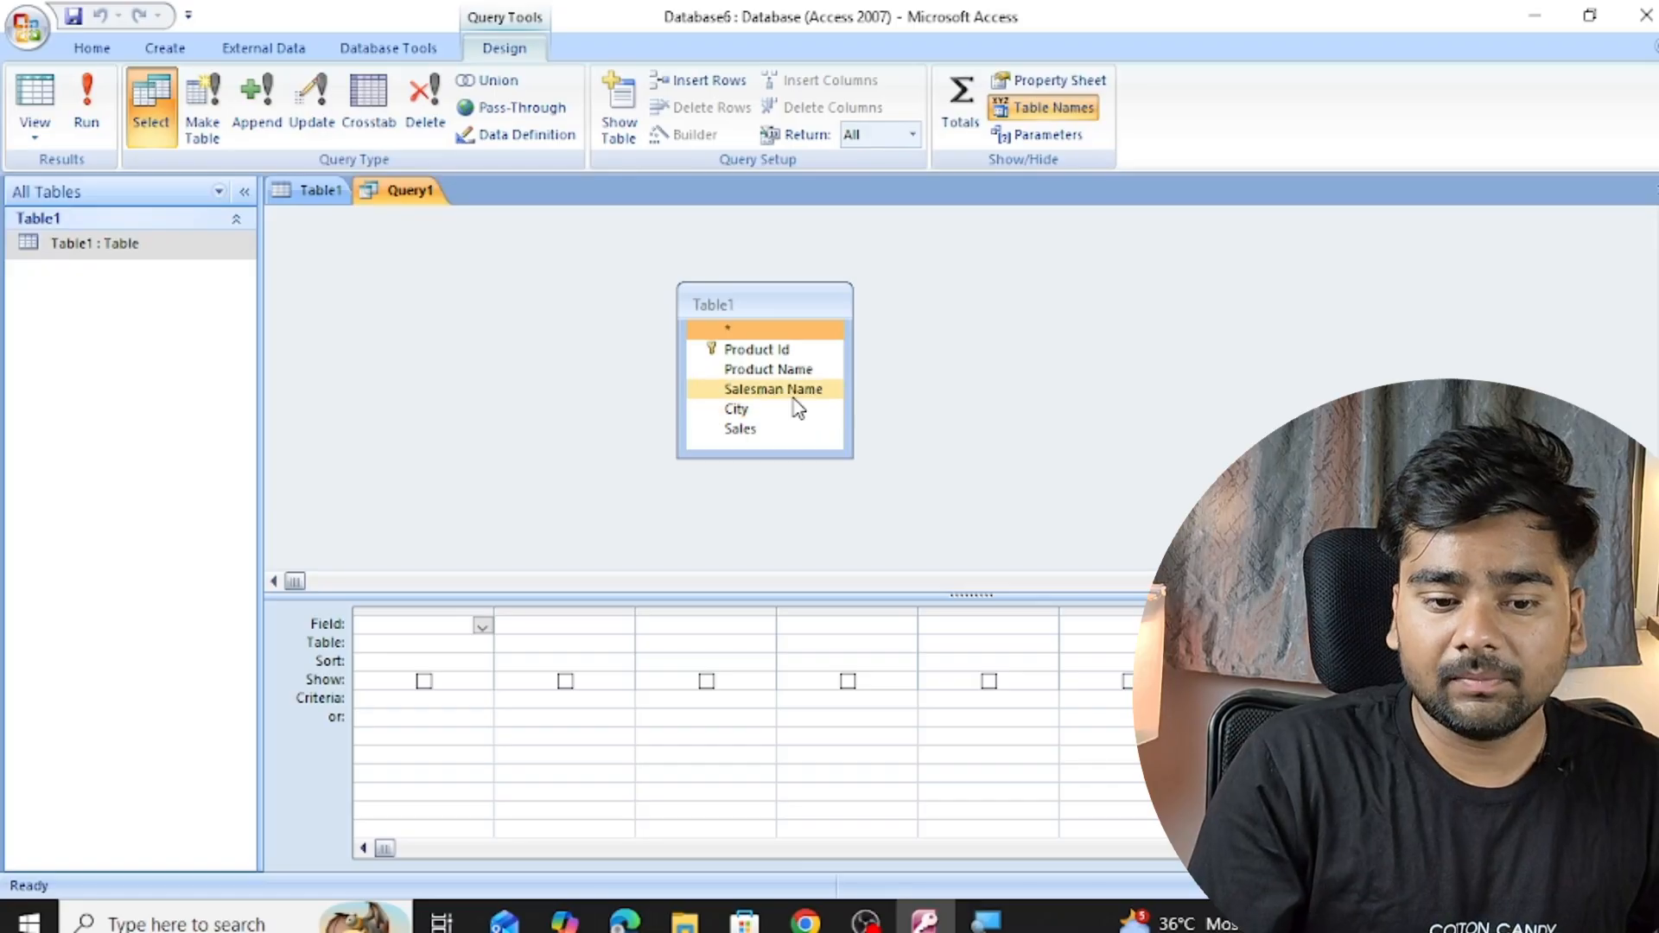
- Add the Product Name and City fields from Table1 to the query design grid and run the query
double_click(794, 378)
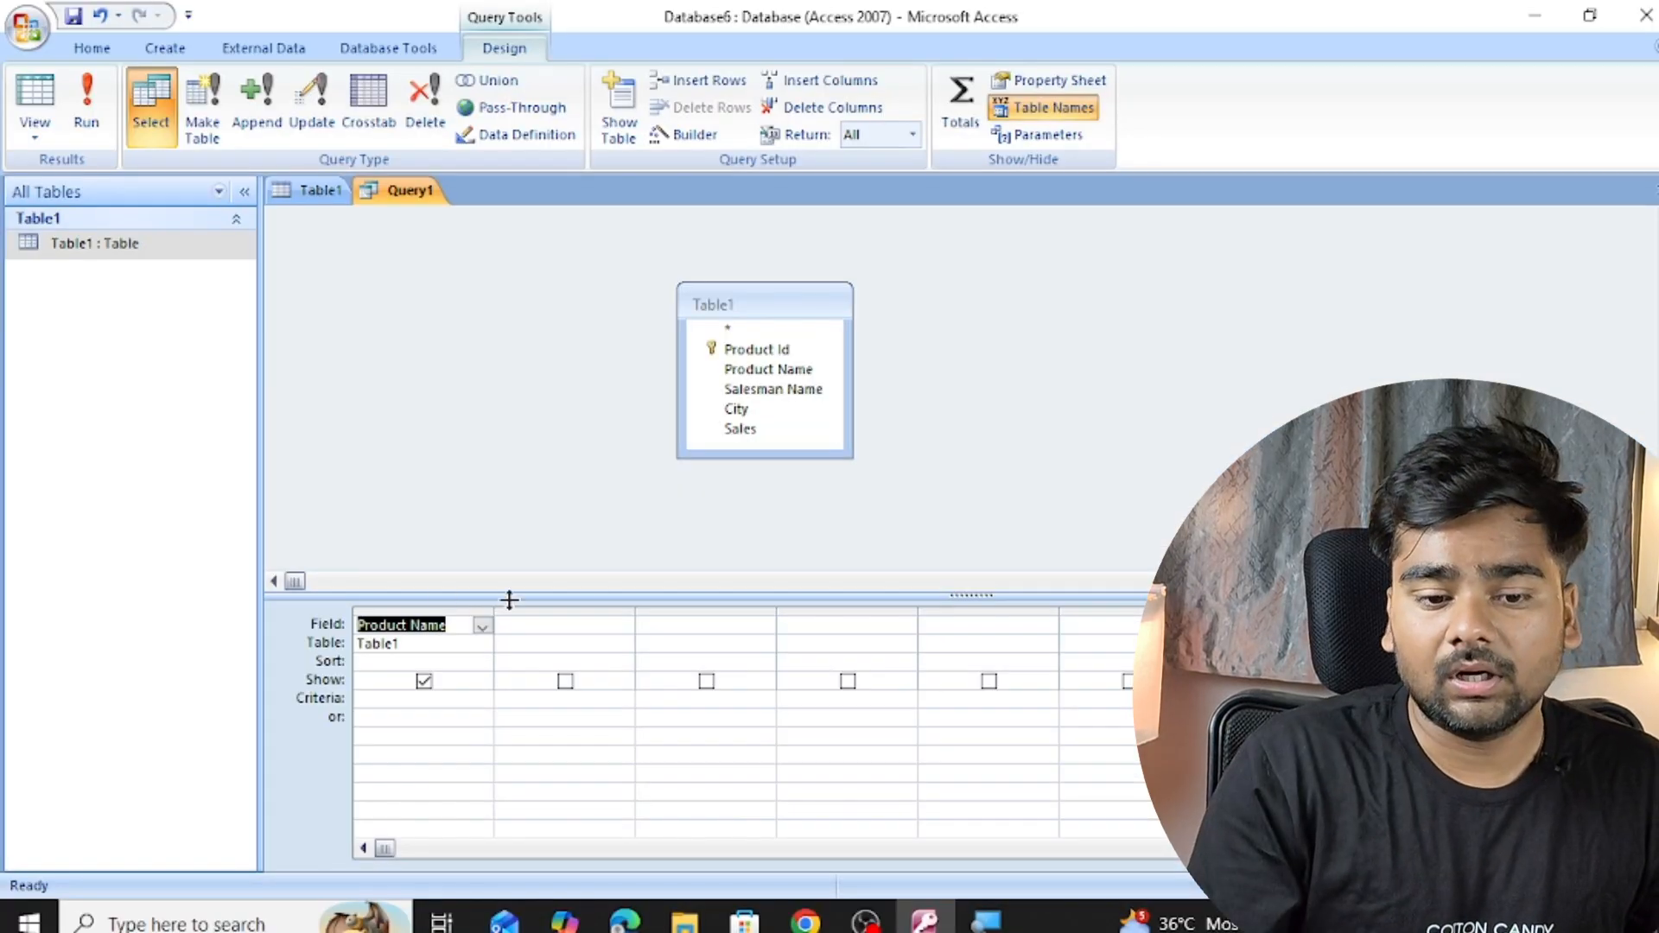
drag(736, 409, 628, 647)
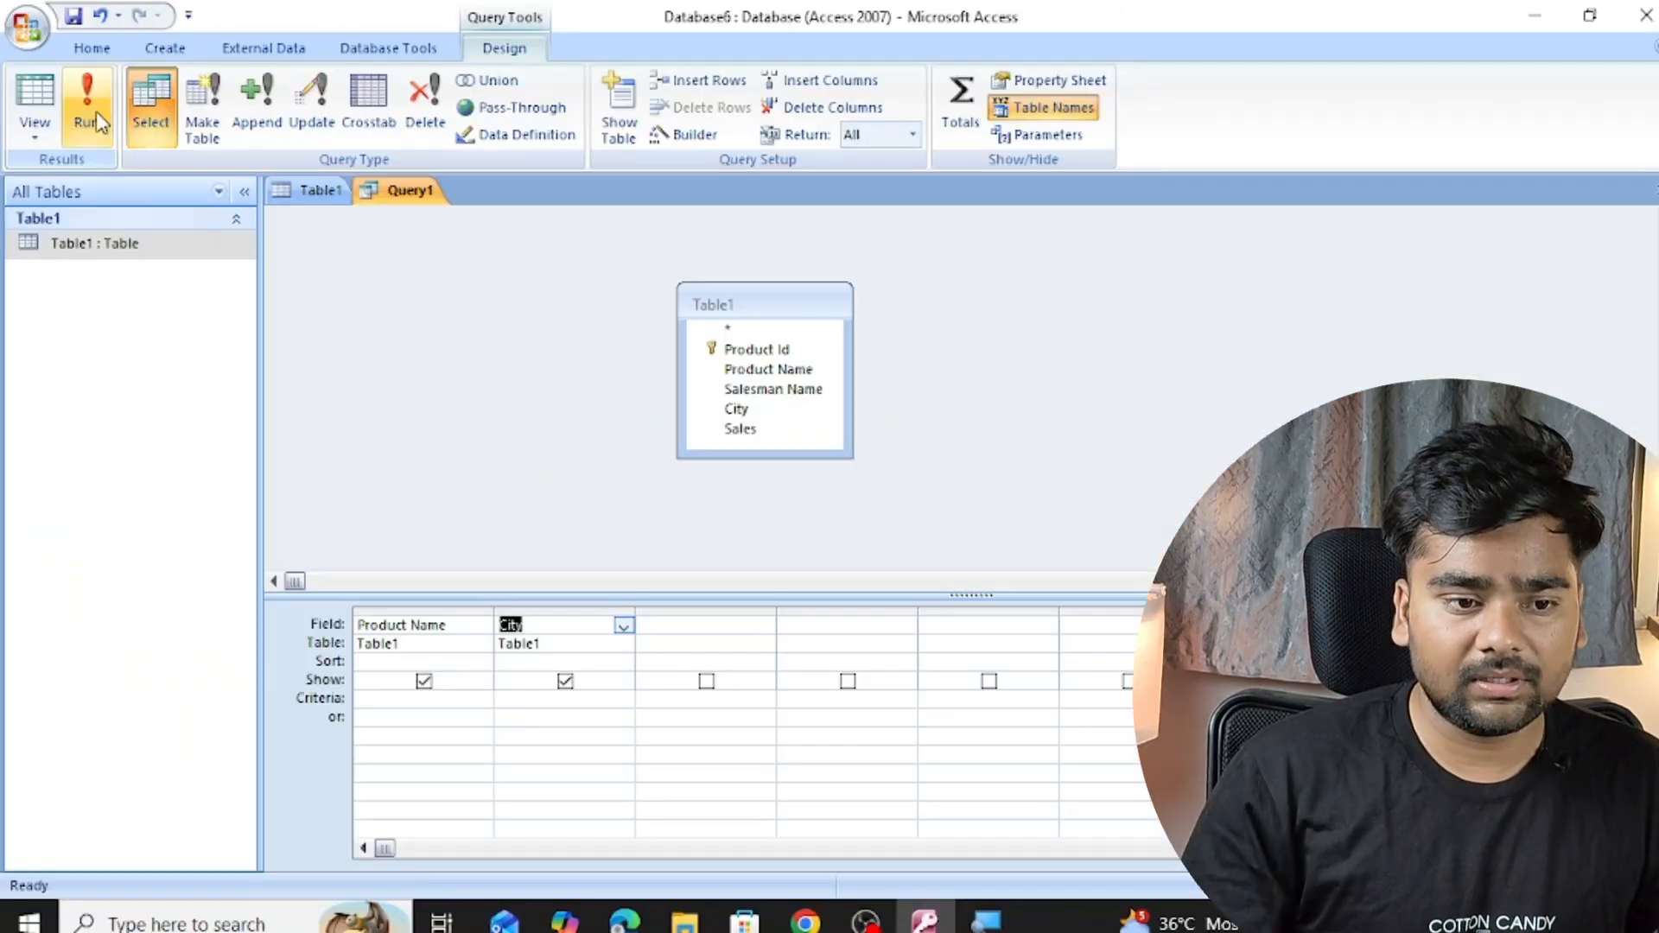
click(90, 117)
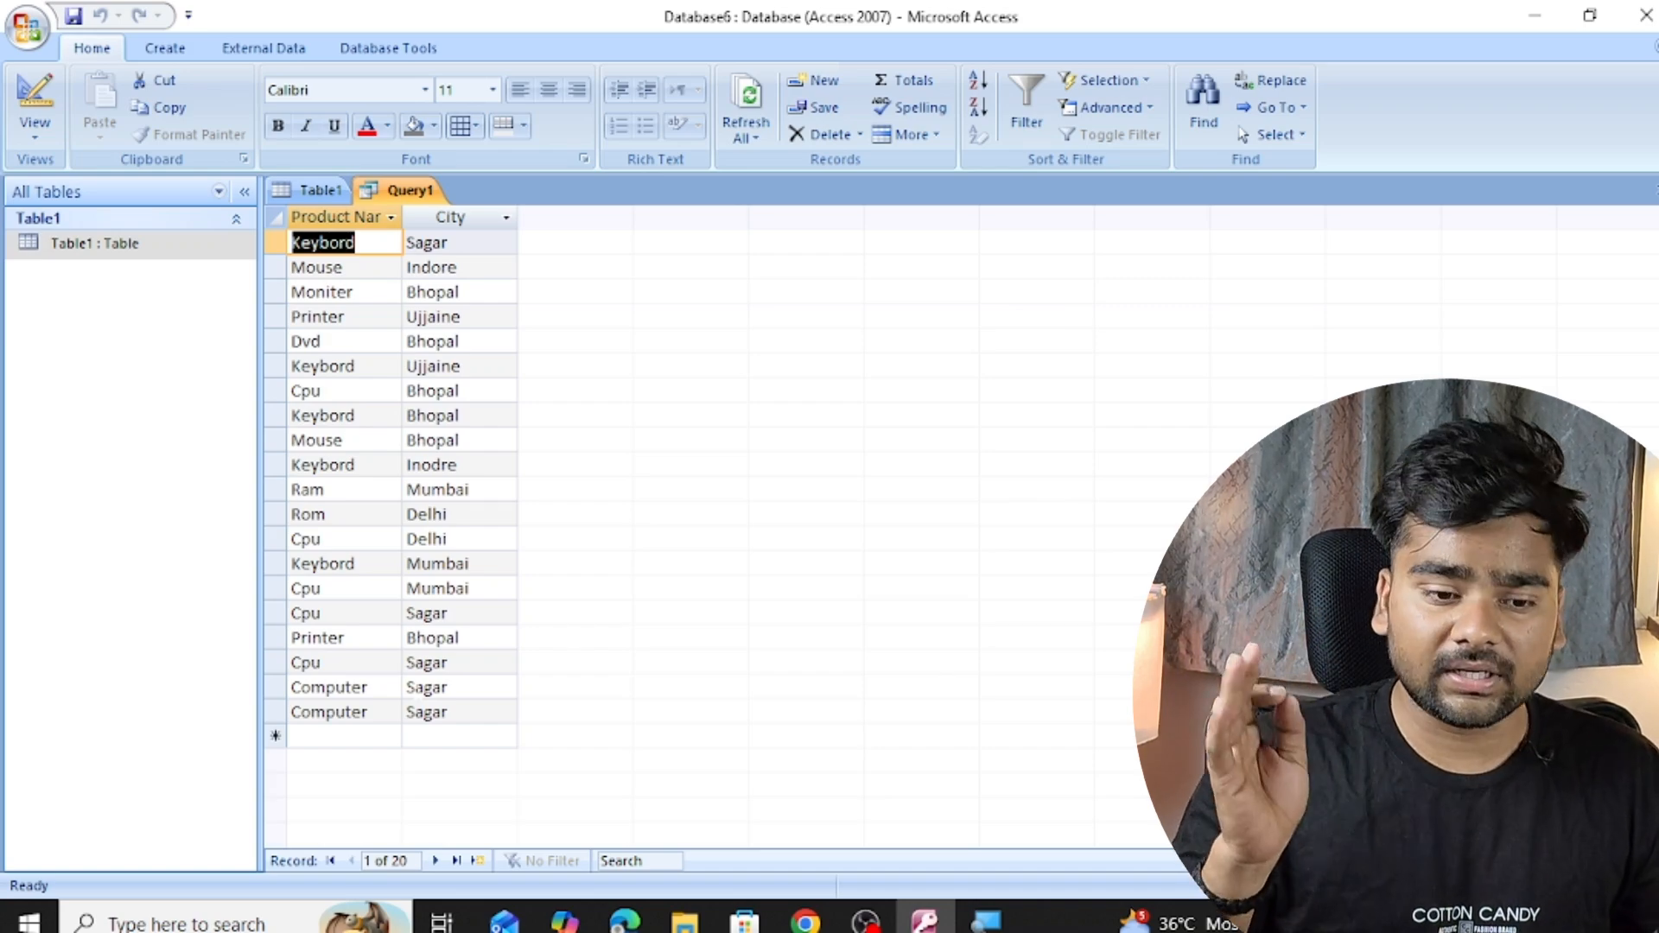
- Close the query, saving it as Query1, and reopen the saved query in Datasheet View
key(ctrl+w)
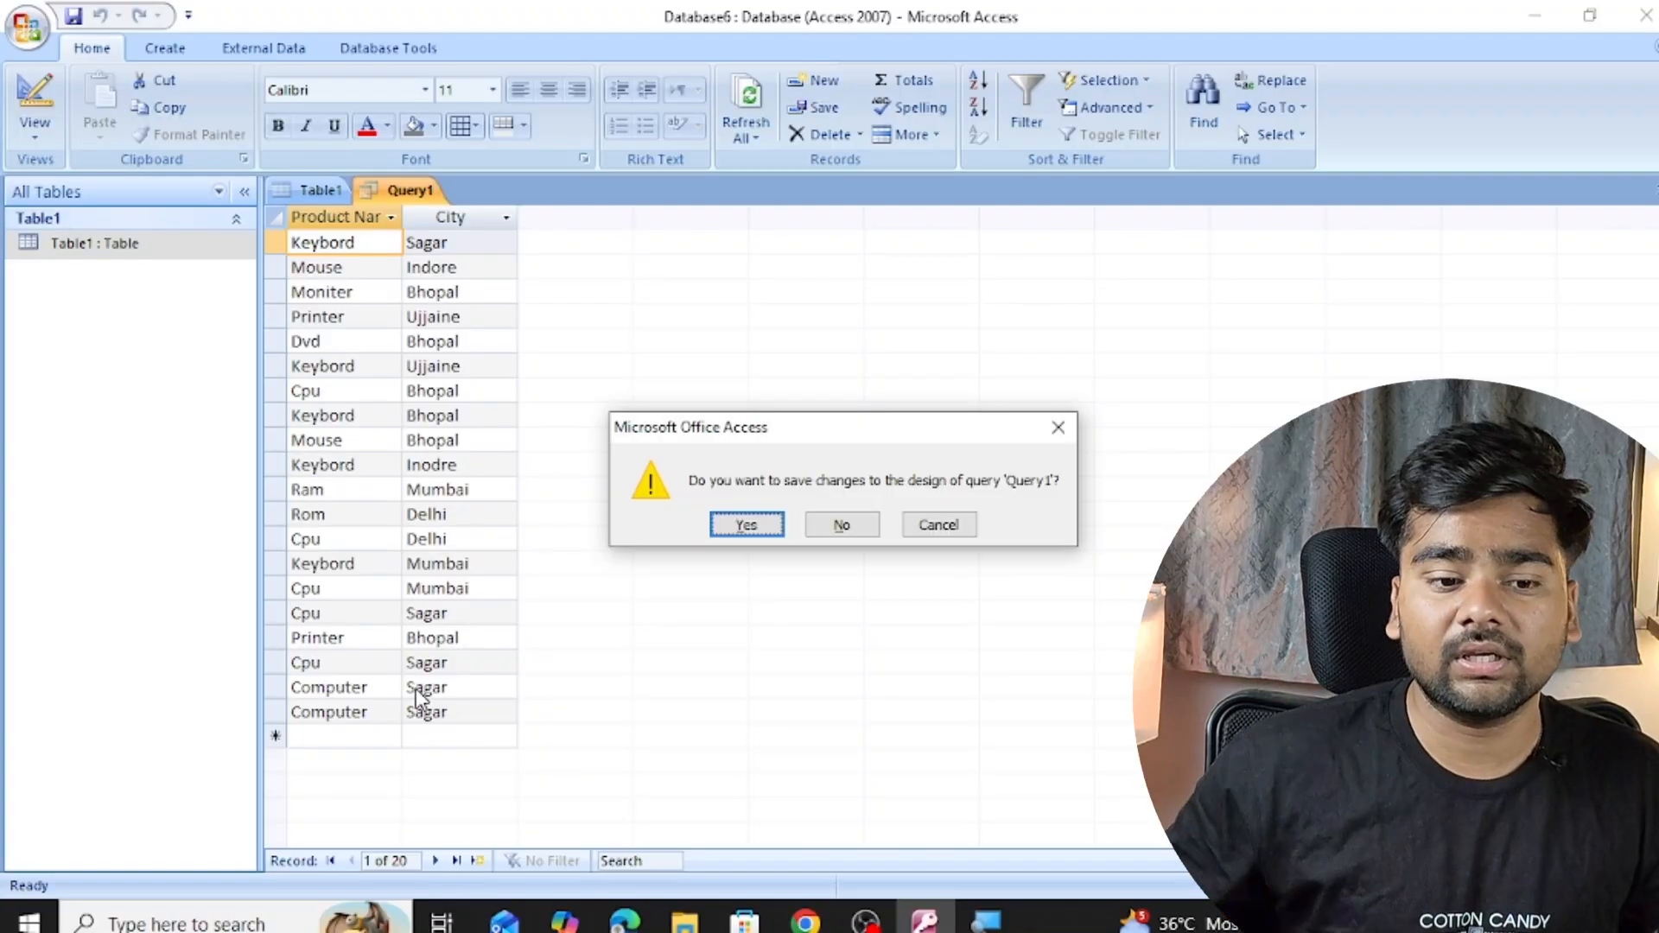
key(Return)
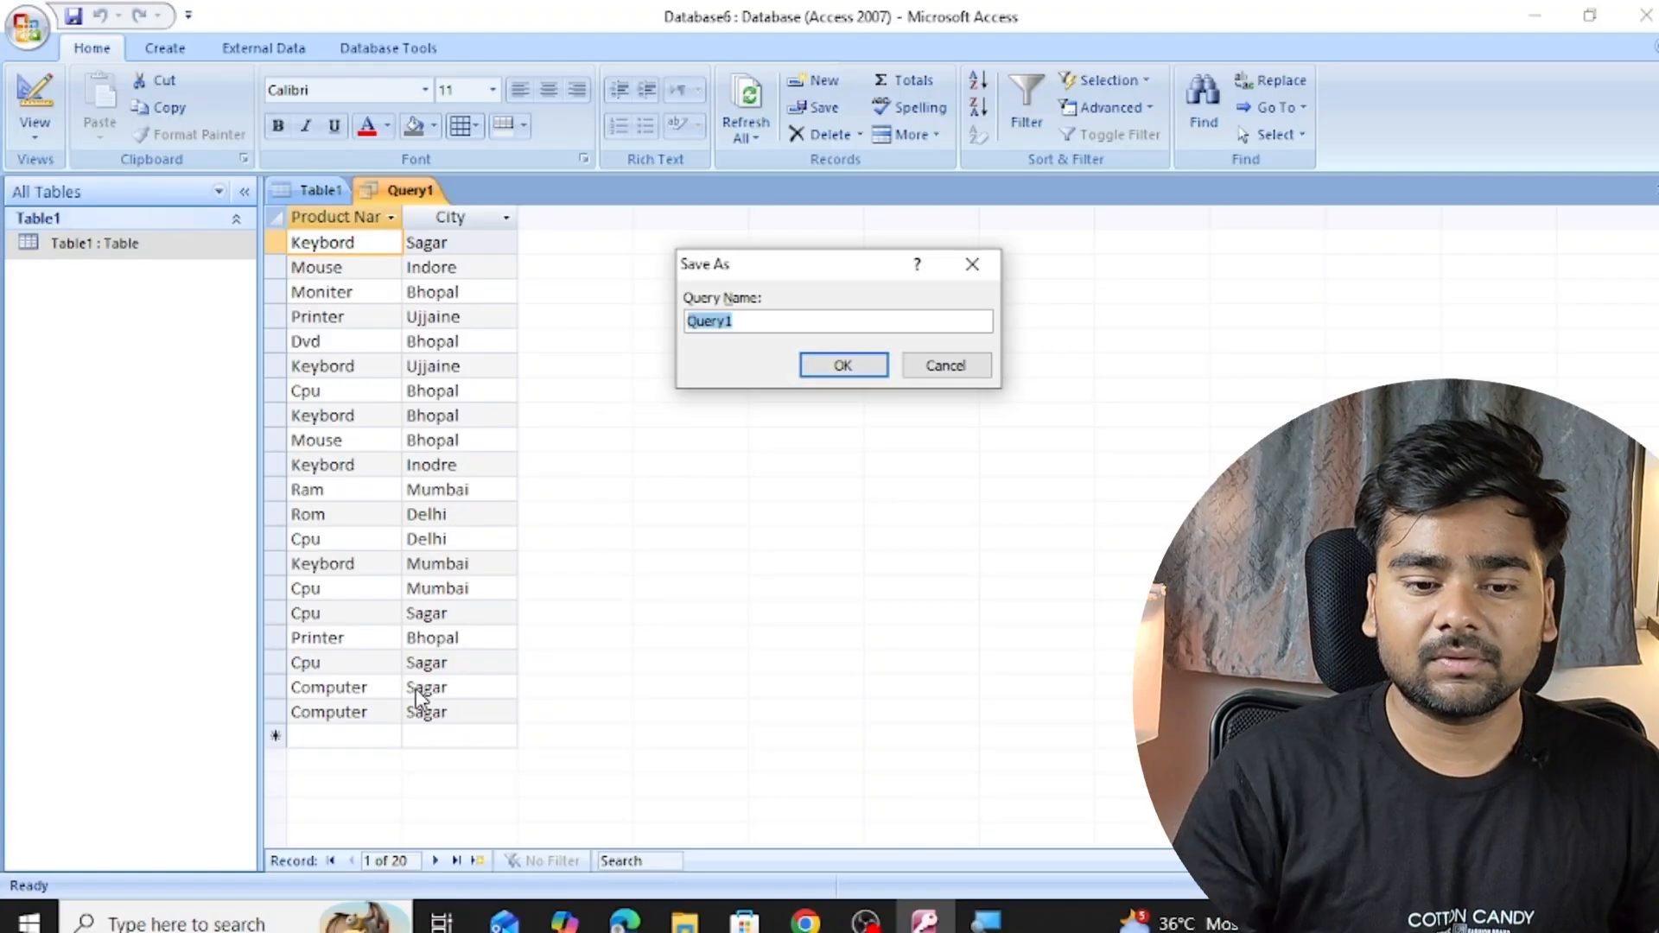
click(784, 331)
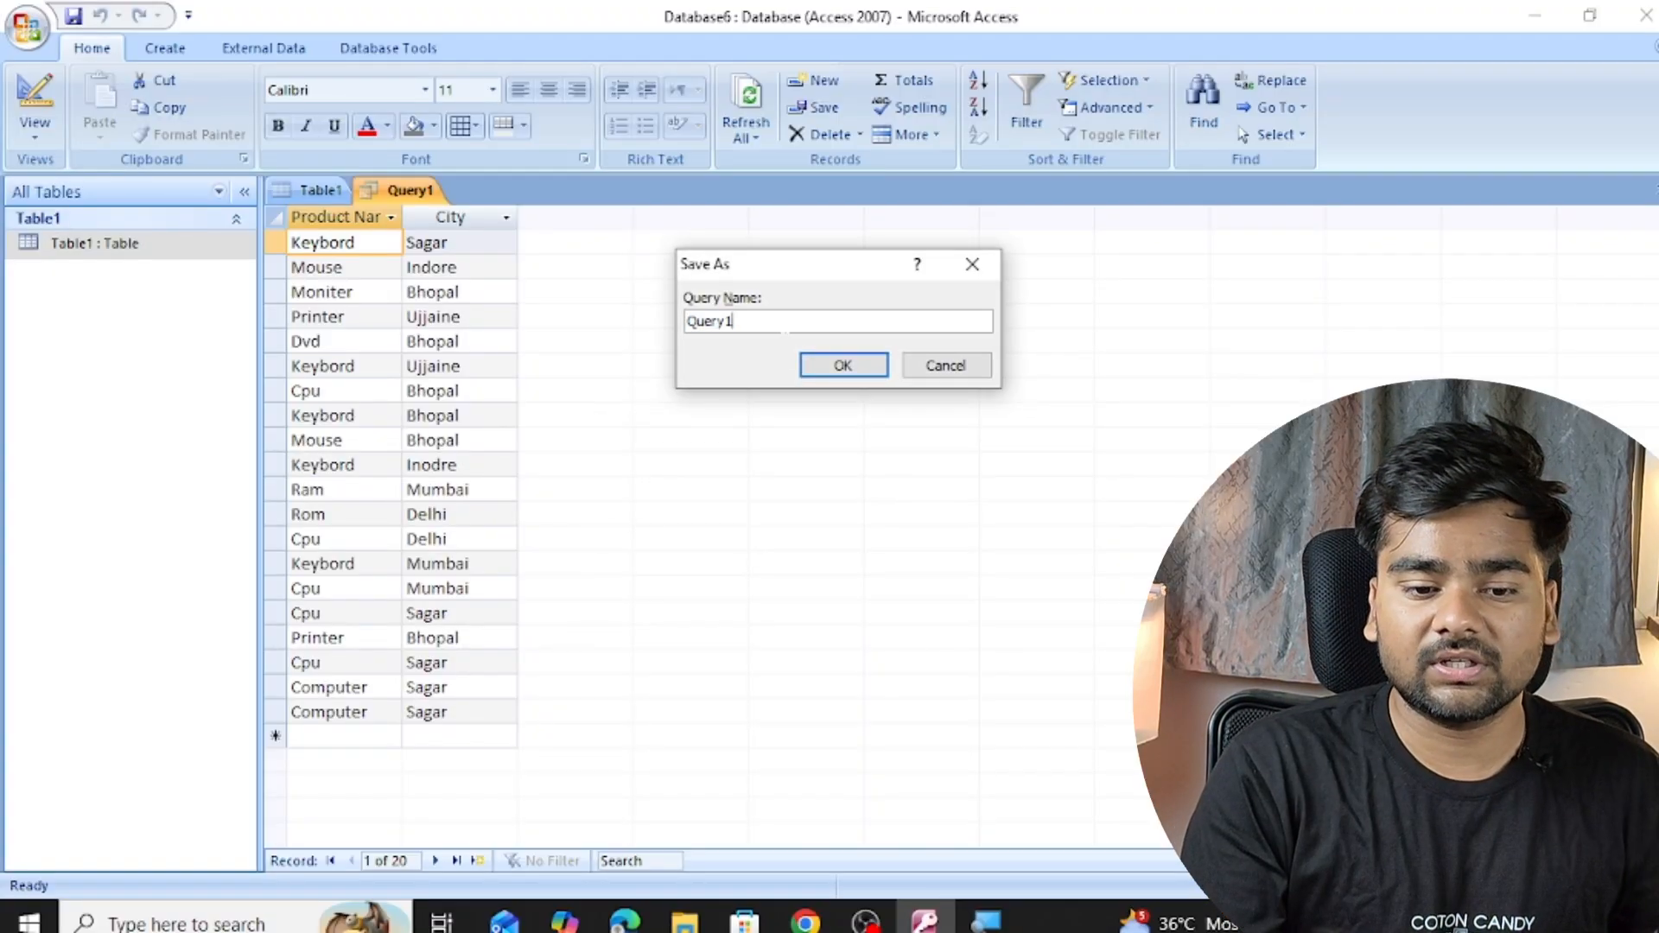
click(836, 372)
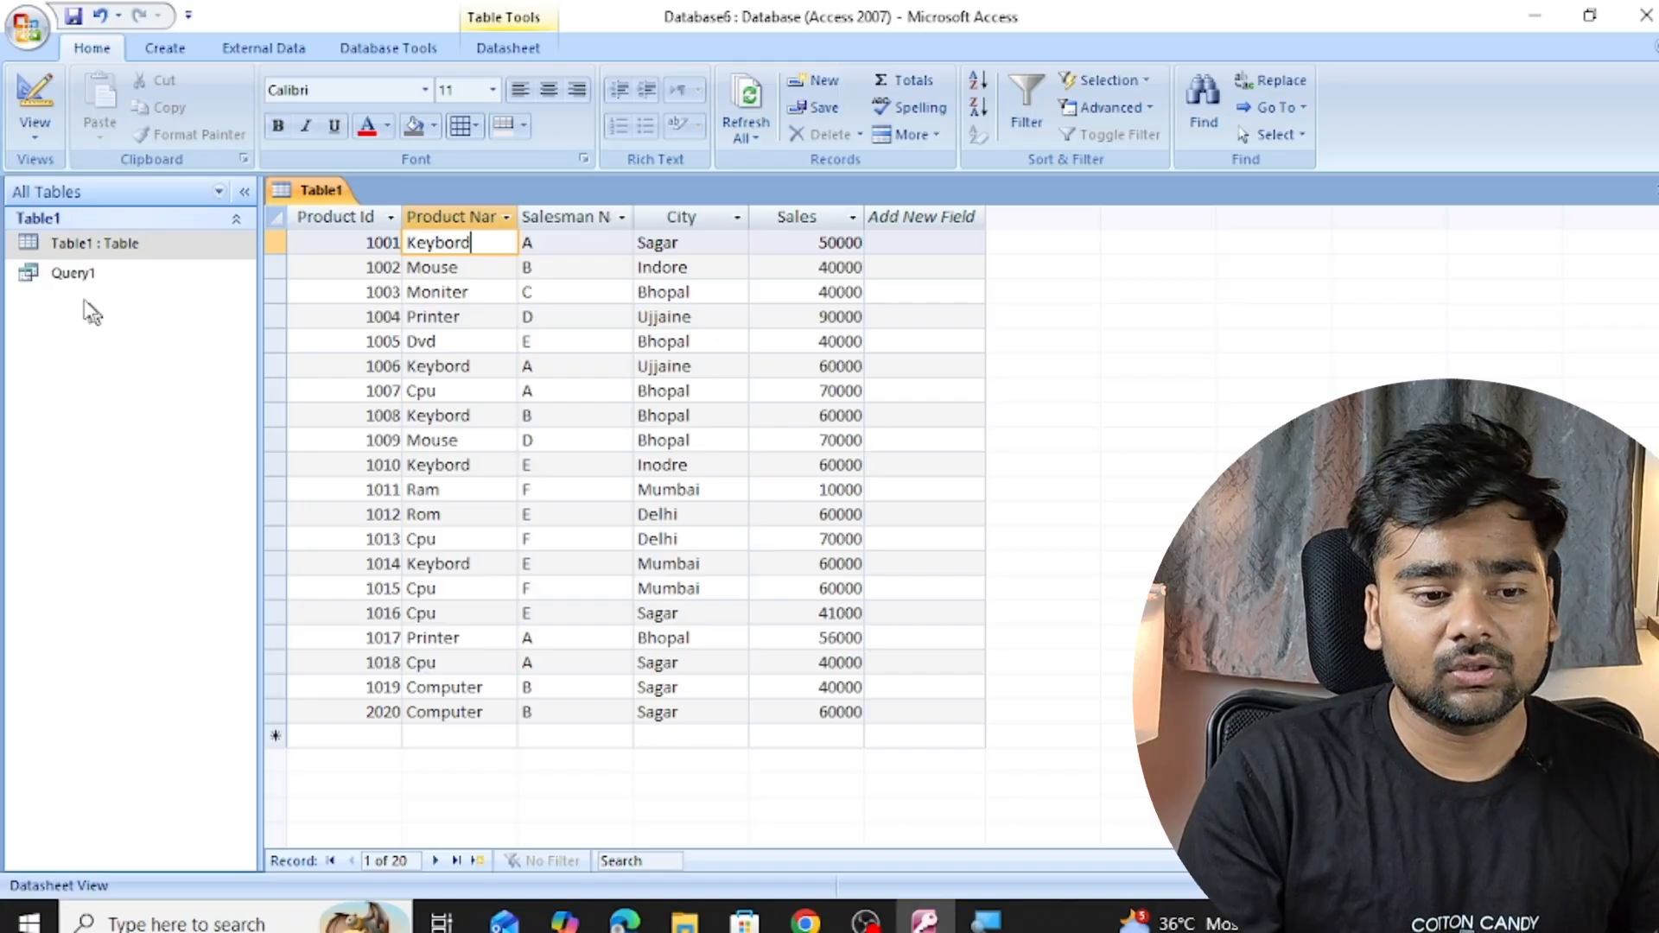
double_click(39, 275)
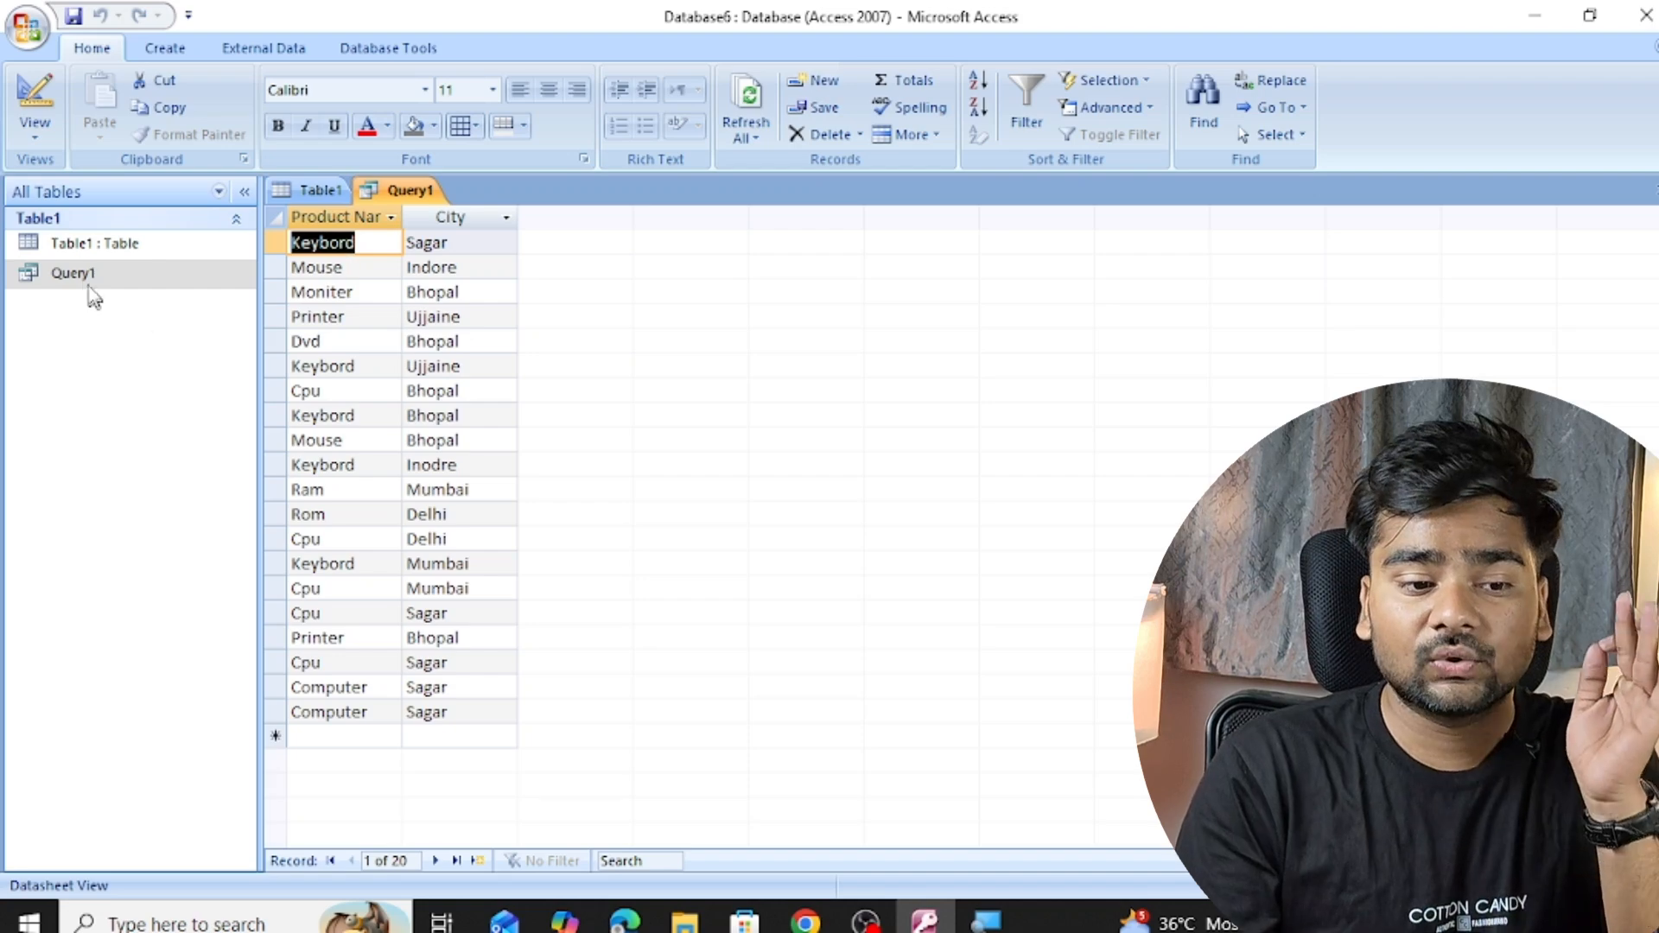
- Start a second query in Design View based on Table1, and move its field list away from the edge of the design area
click(93, 248)
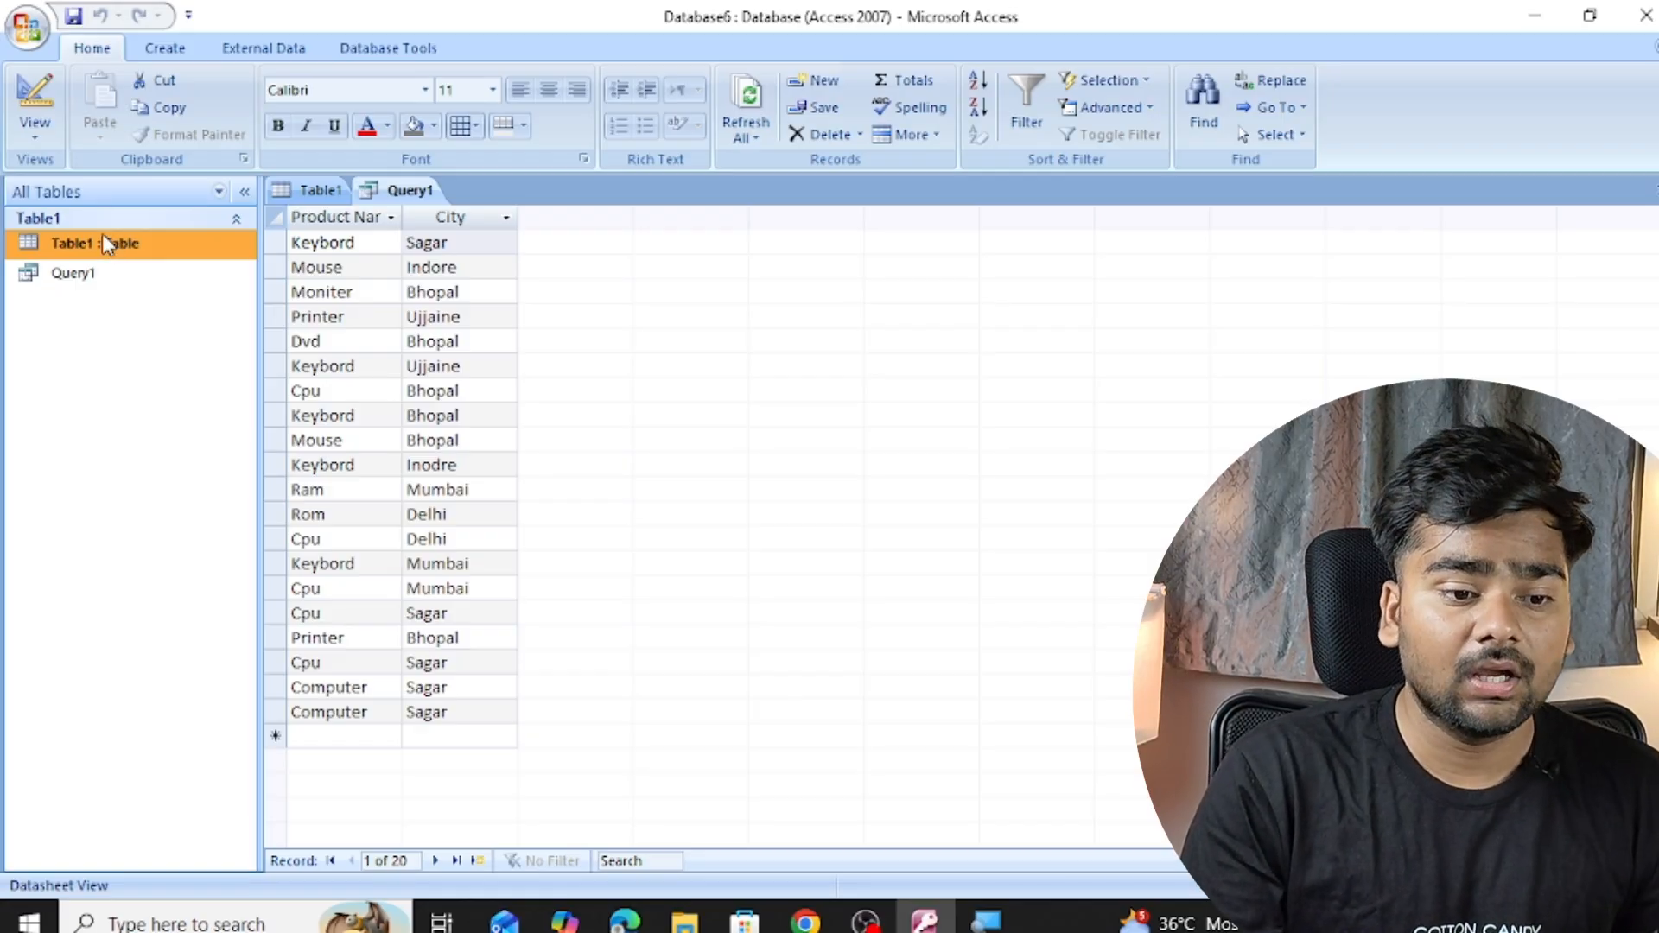
click(186, 50)
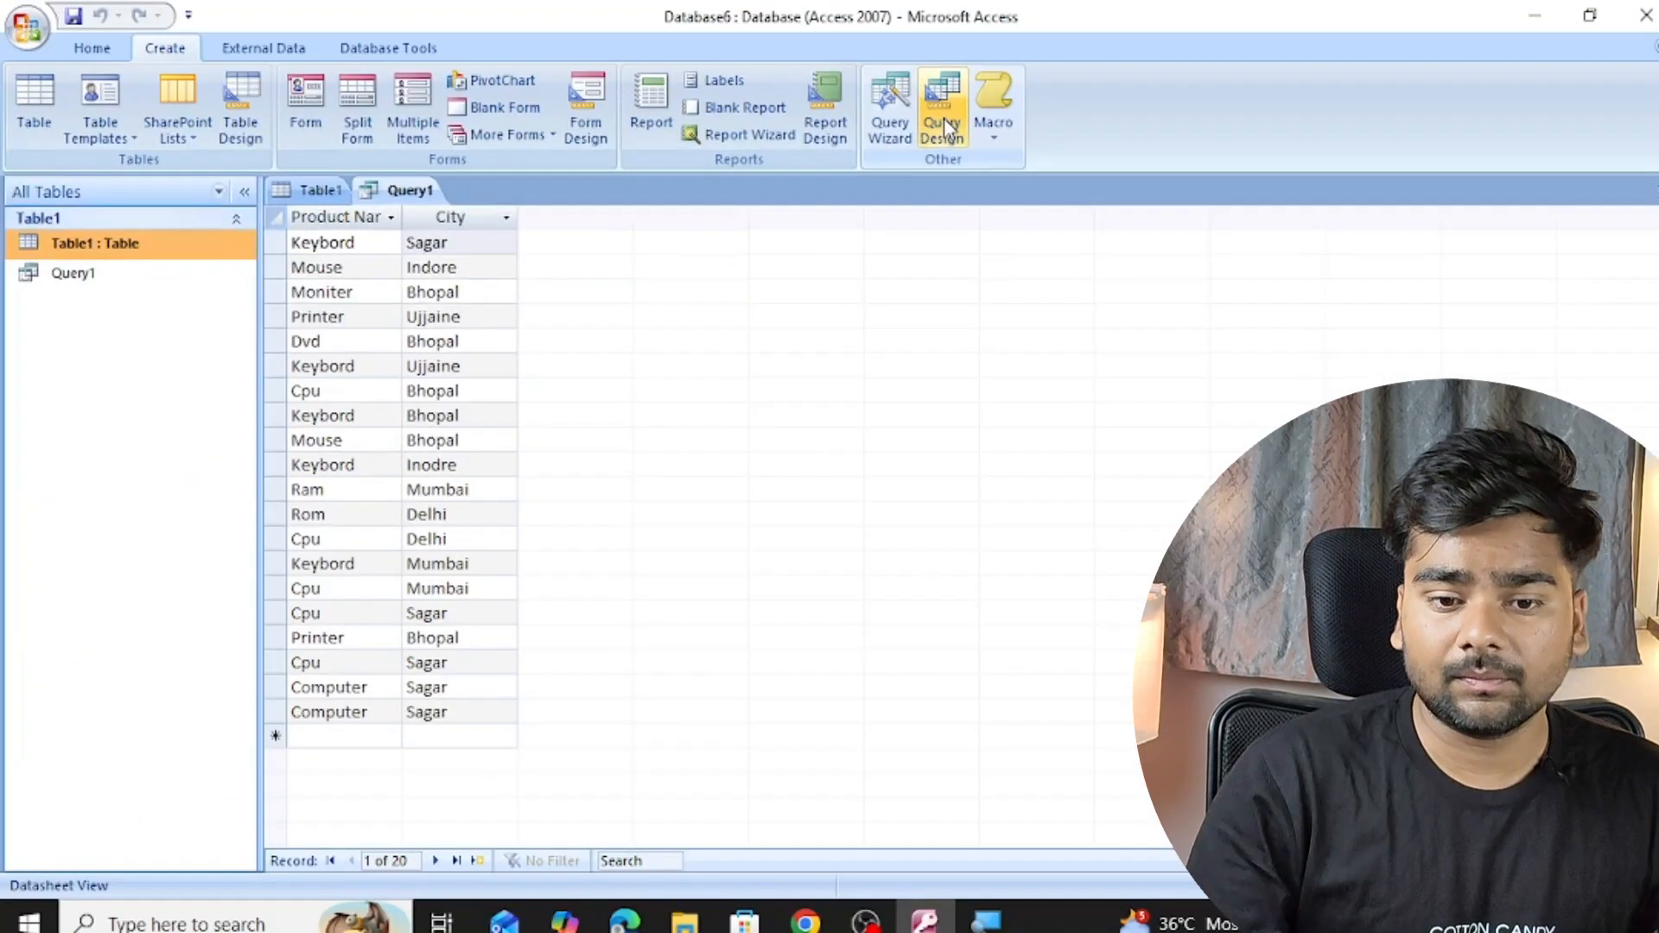
click(944, 107)
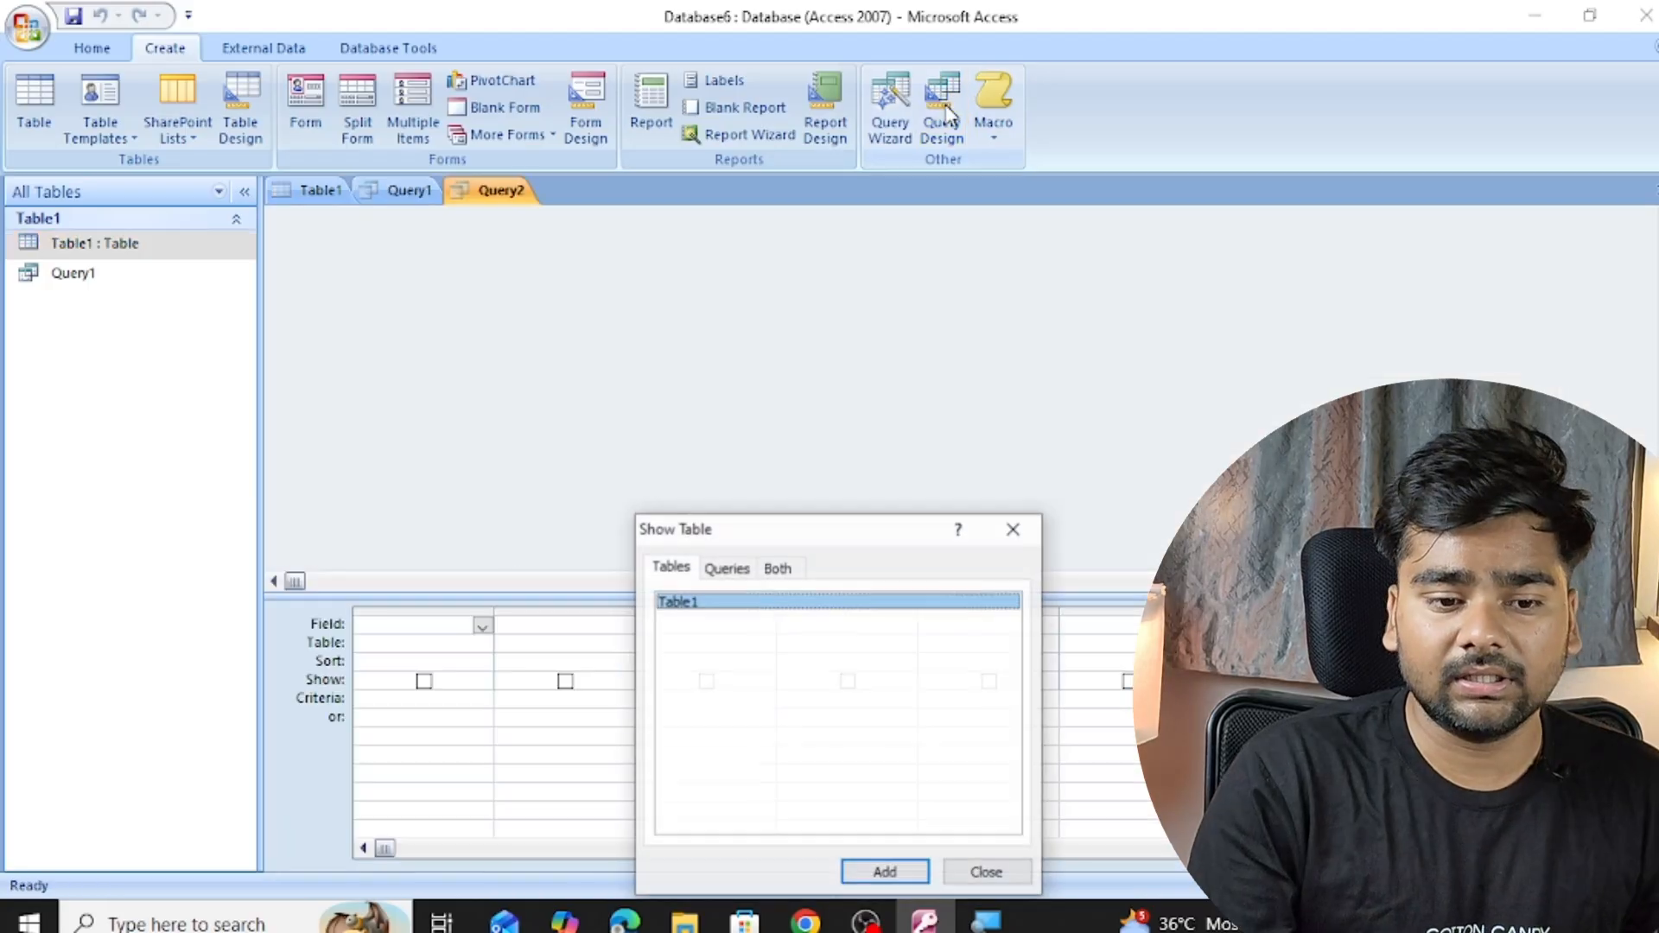
drag(812, 536, 782, 334)
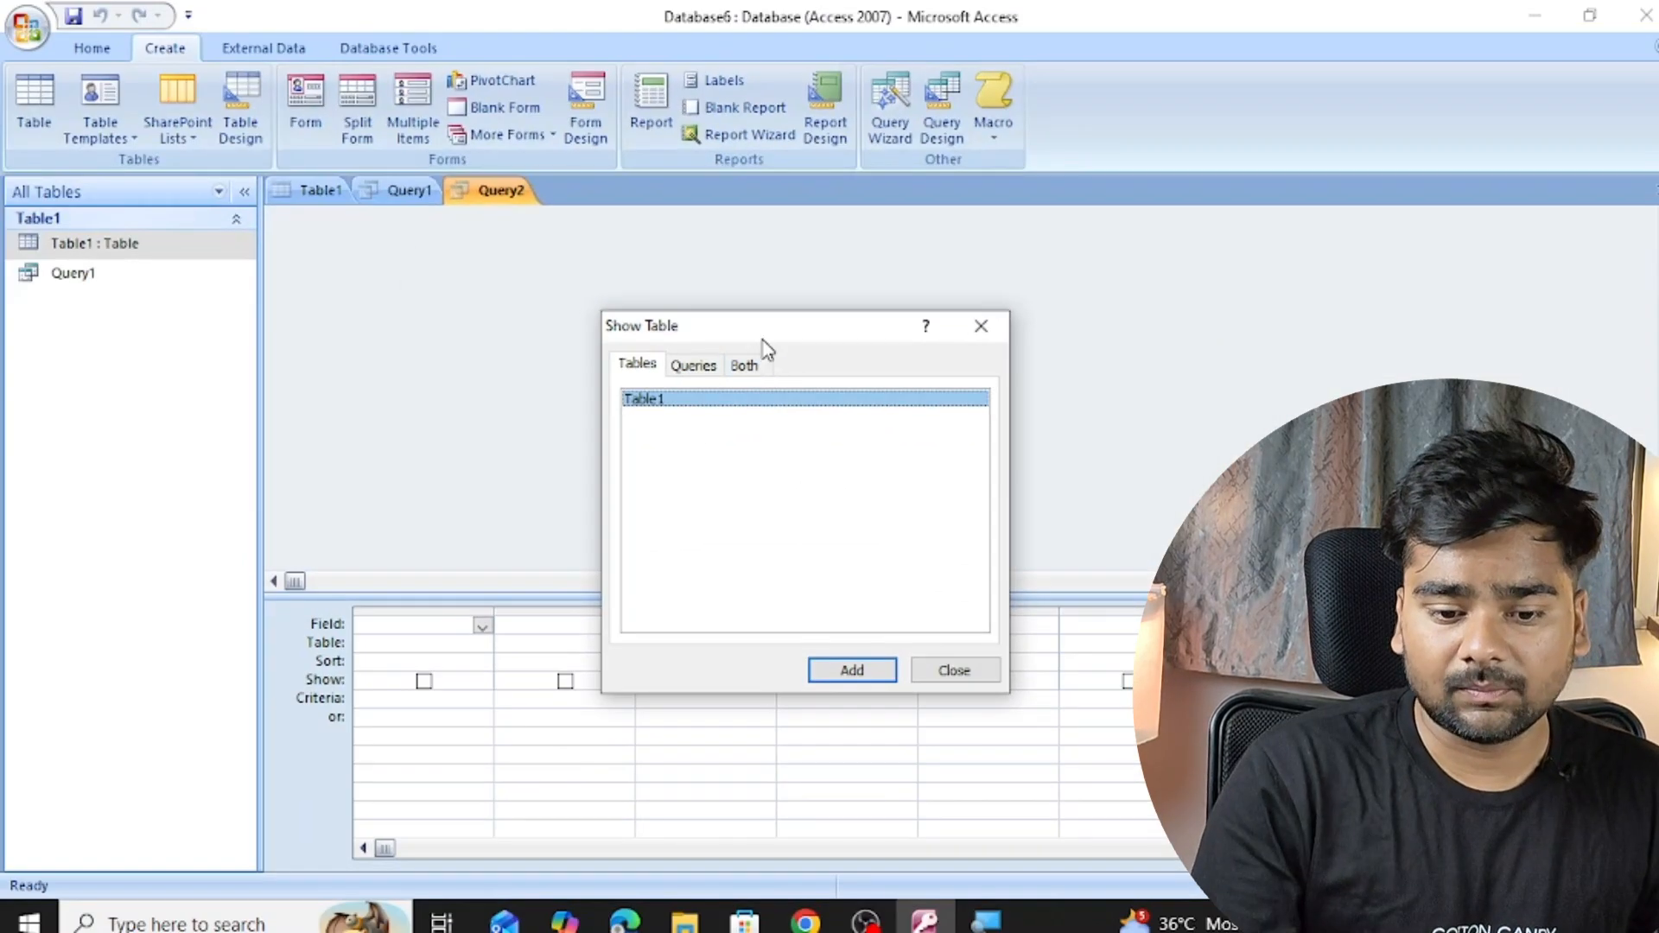
click(875, 672)
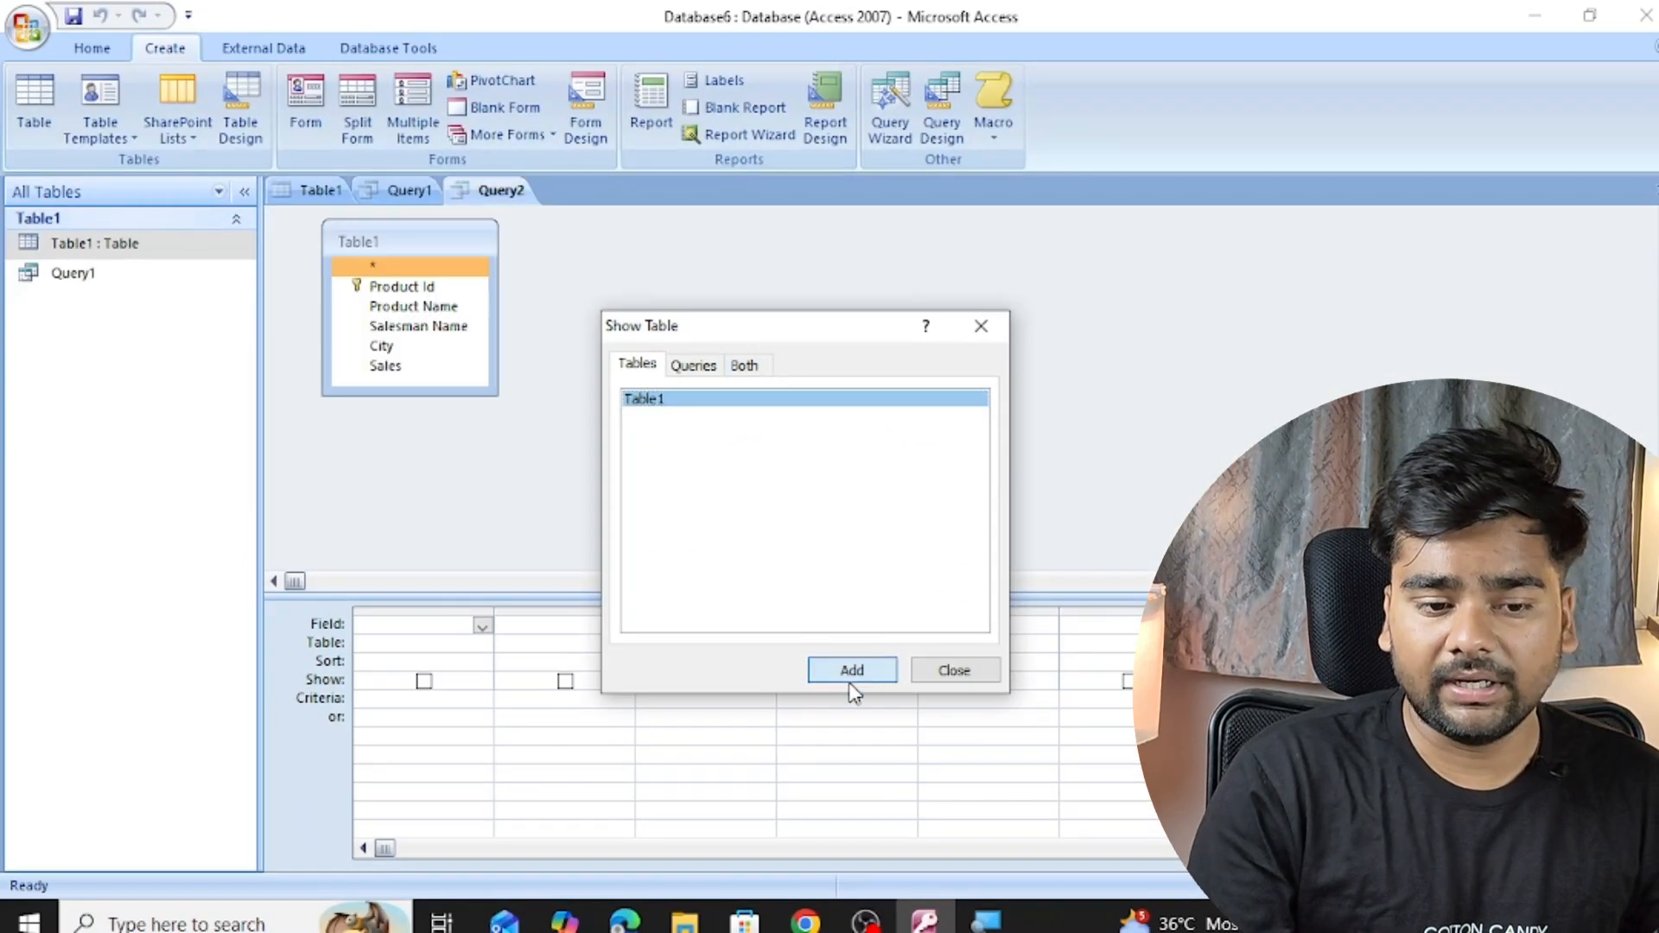
click(999, 331)
drag(453, 246, 717, 261)
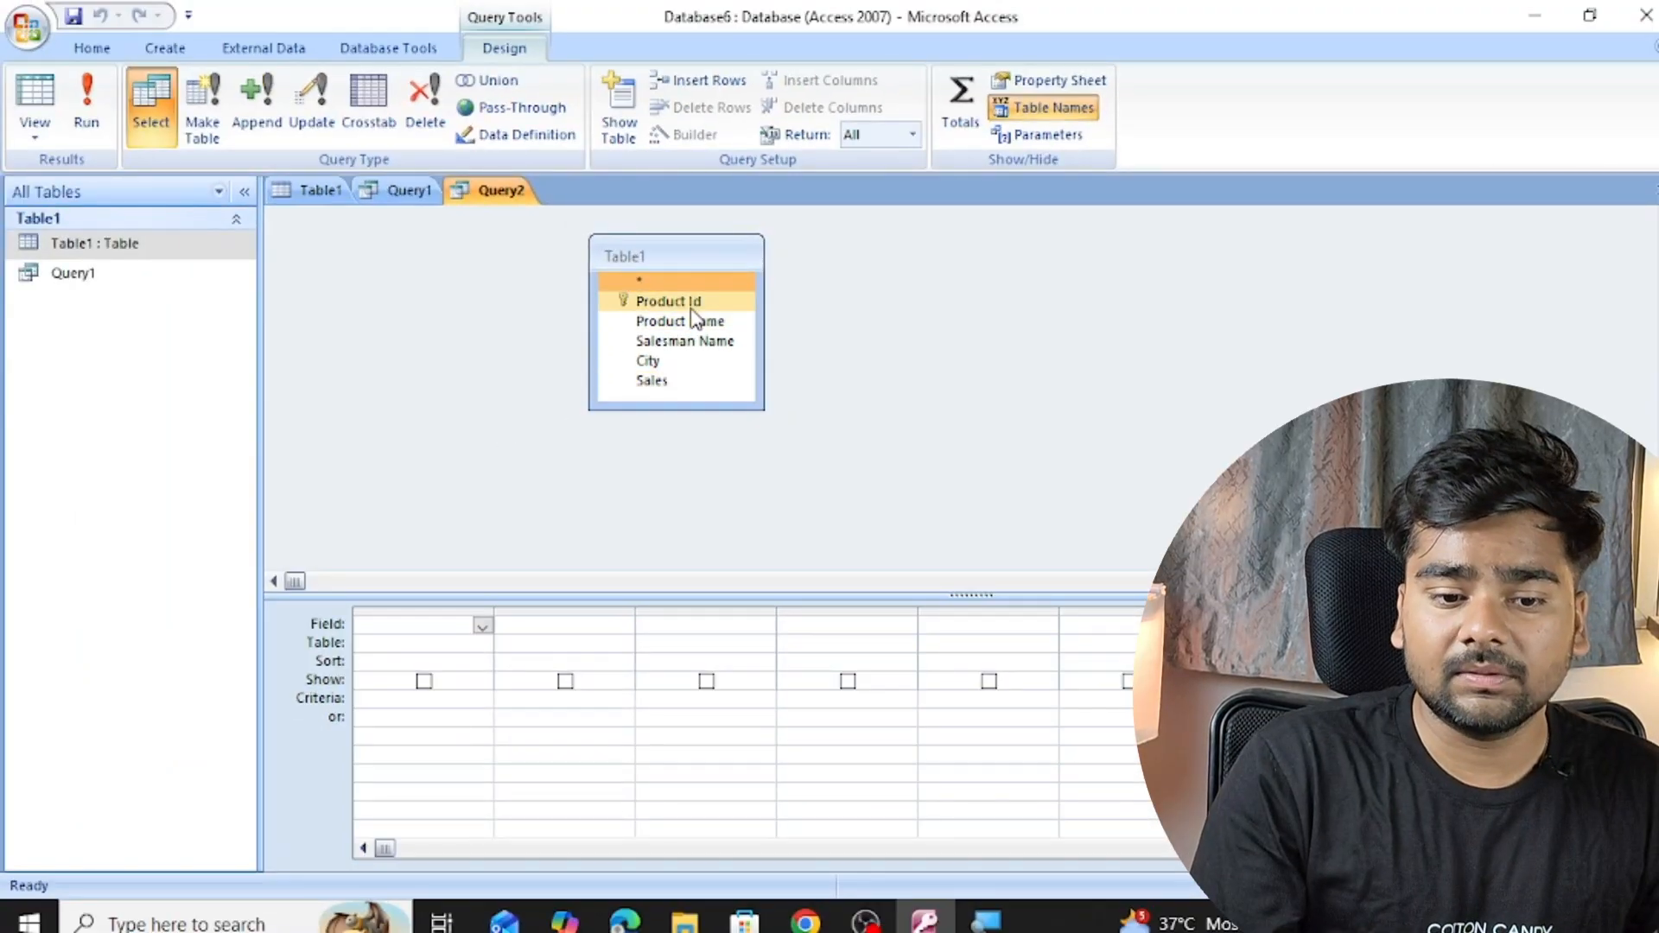
- Add the Product Id, Product Name, Salesman Name, City and Sales fields to the Query2 design grid
double_click(696, 302)
click(698, 323)
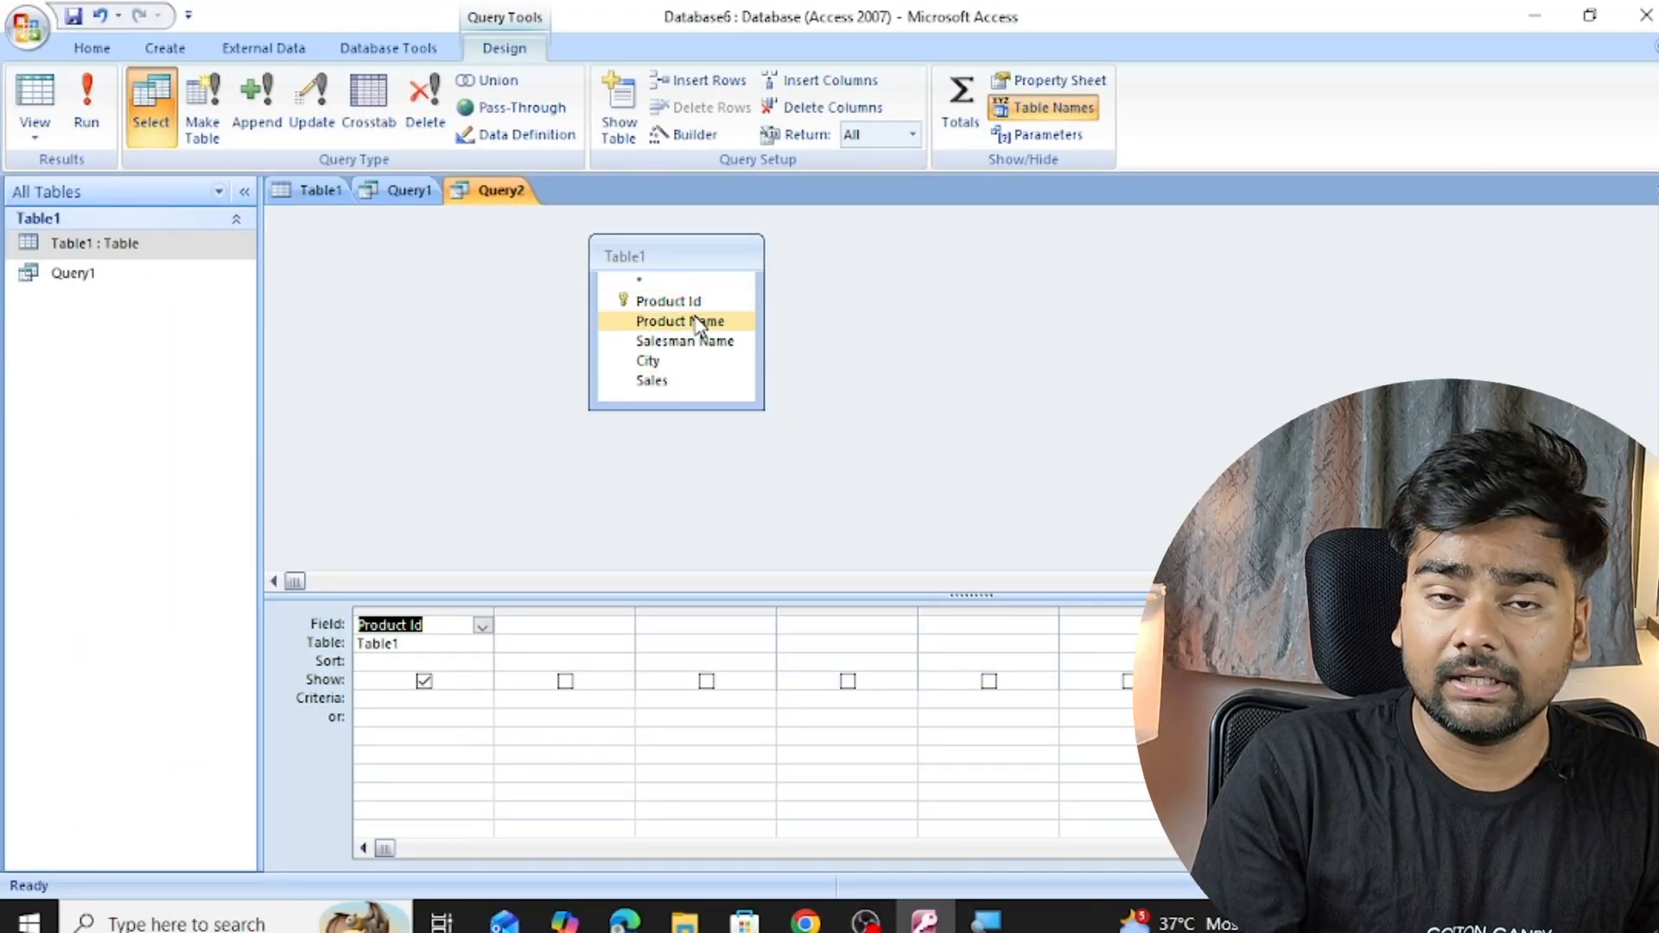
double_click(708, 323)
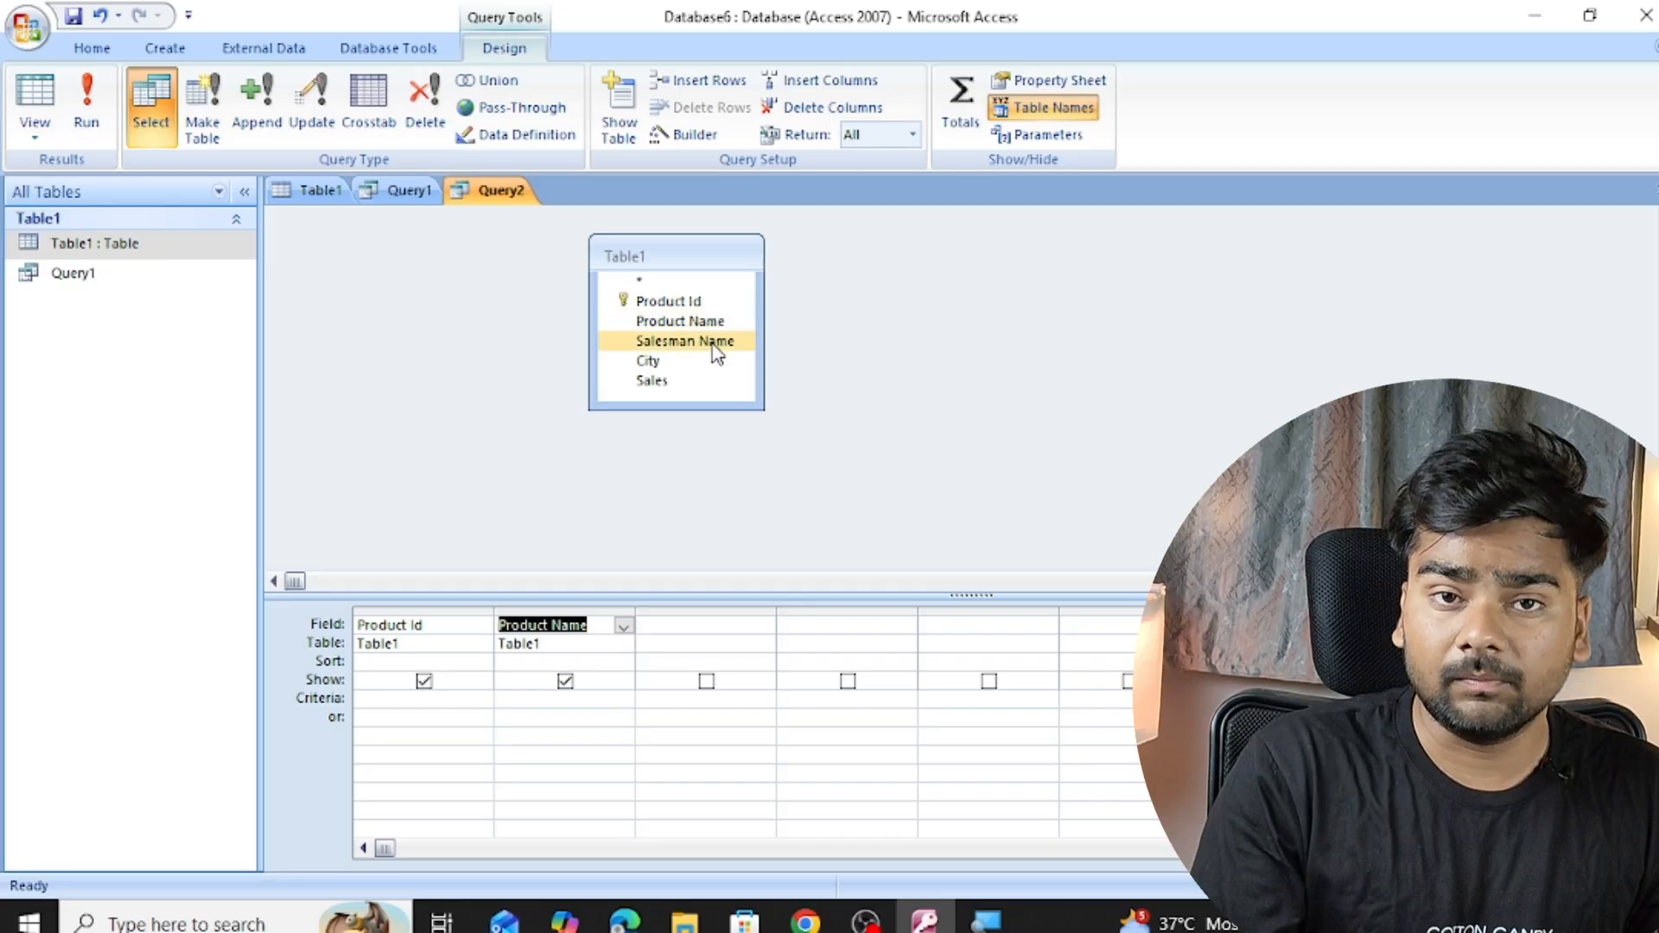
double_click(718, 343)
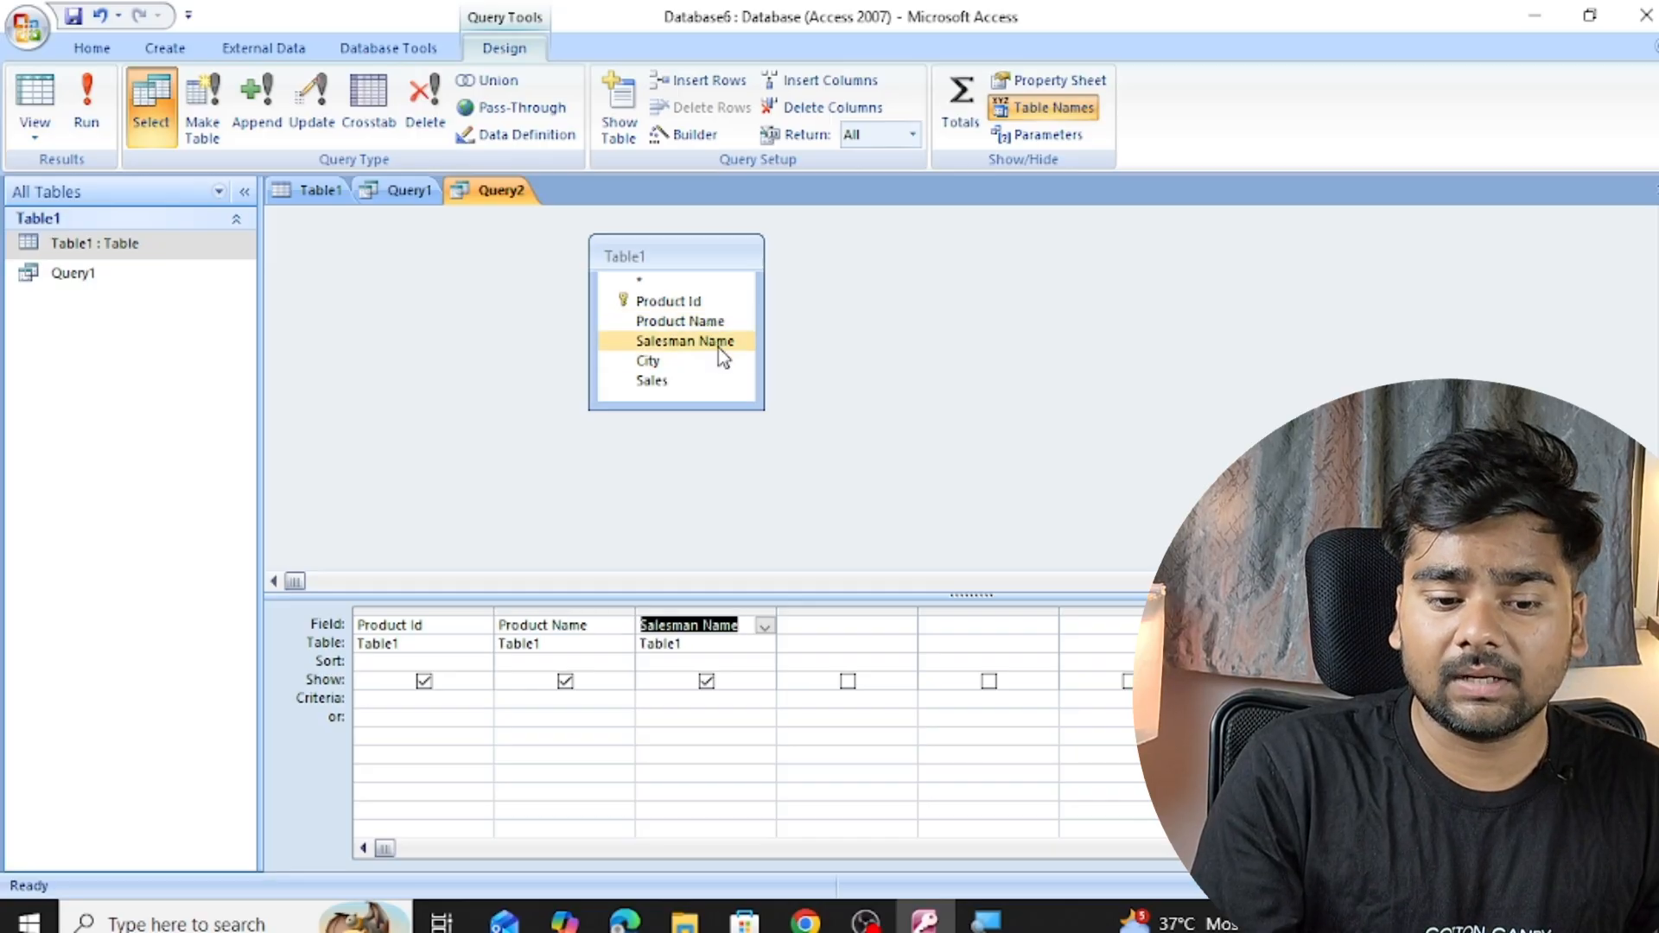
double_click(697, 362)
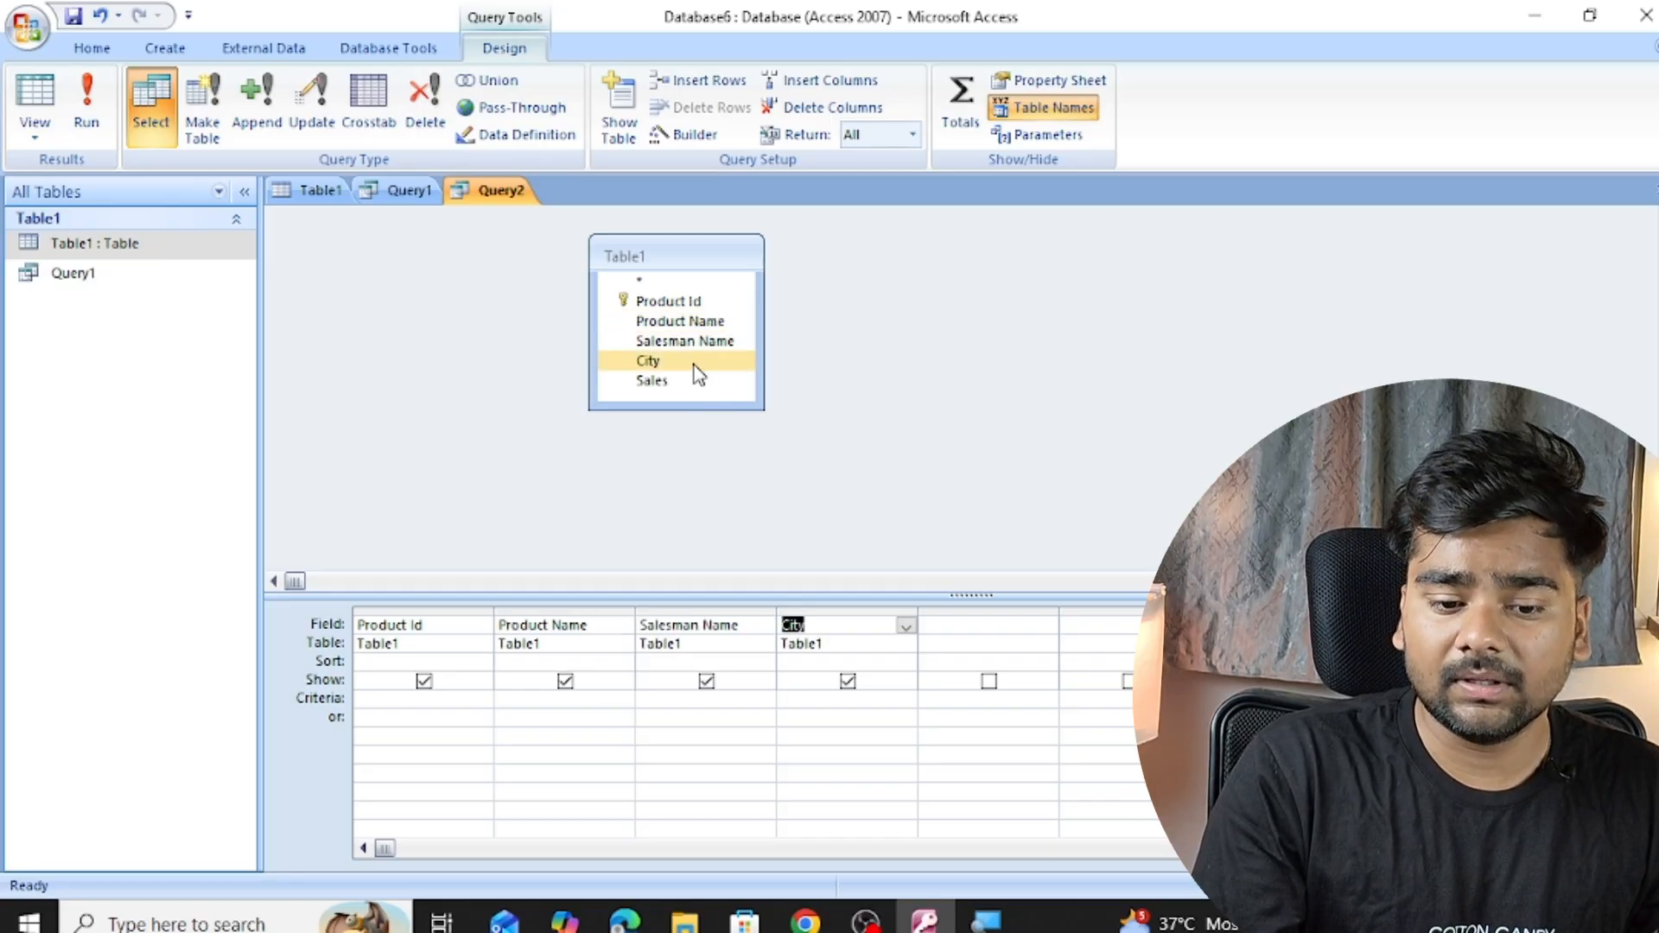
click(696, 382)
double_click(692, 380)
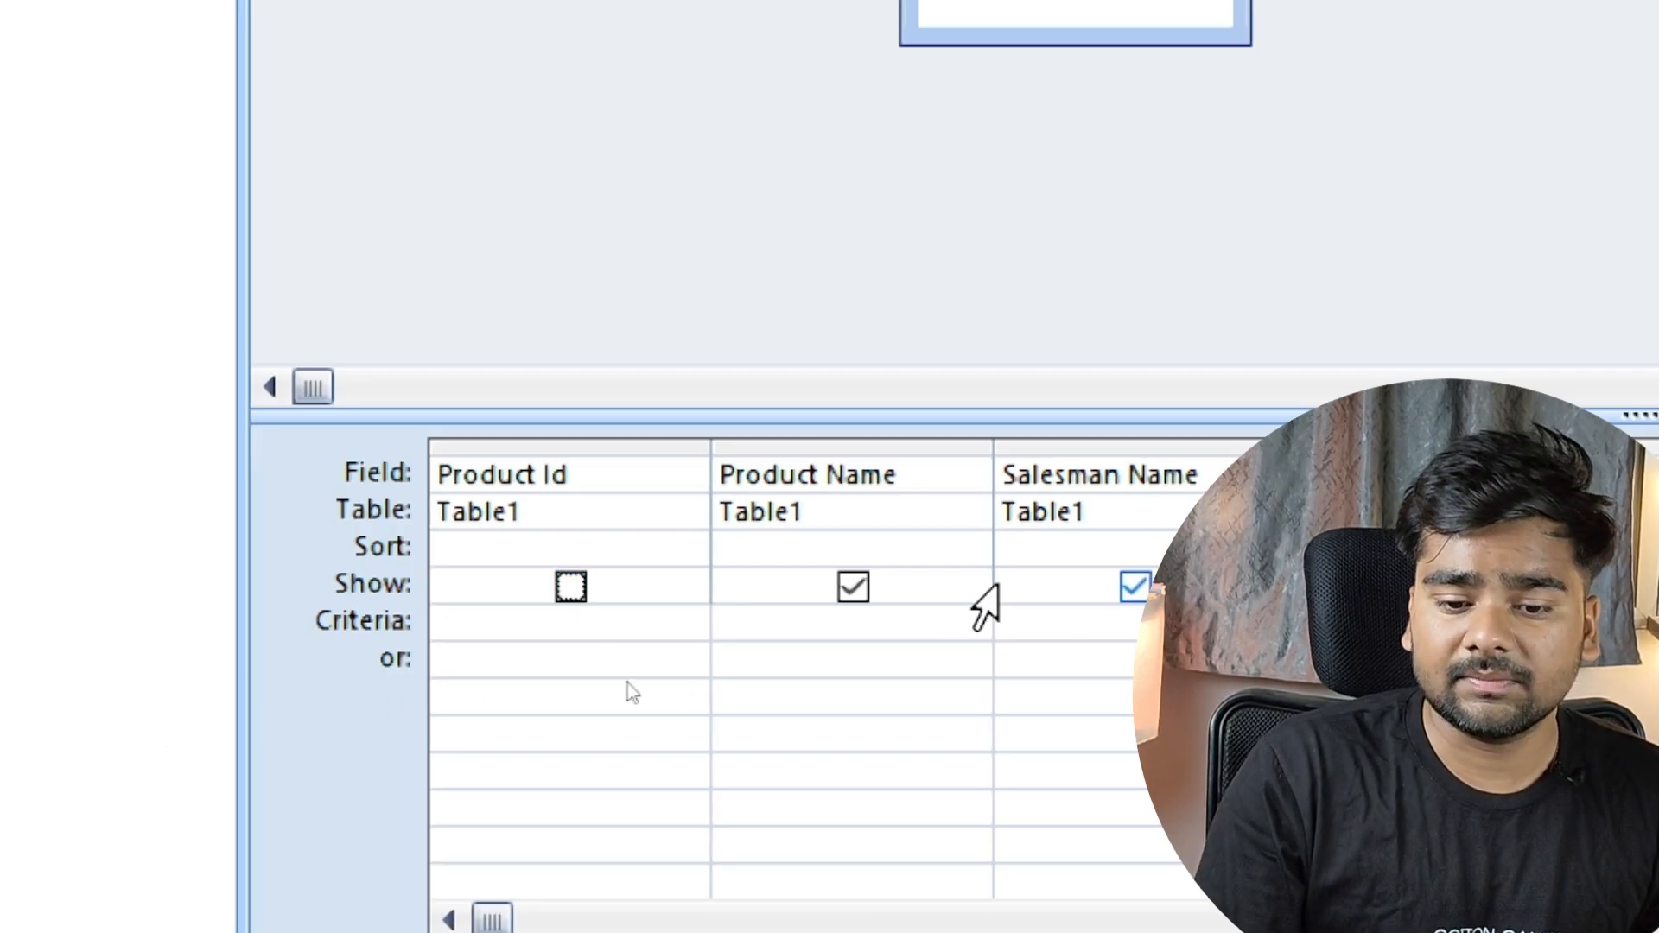
- Hide the Salesman Name and Product Name fields from the Query2 output and run the query
click(1135, 588)
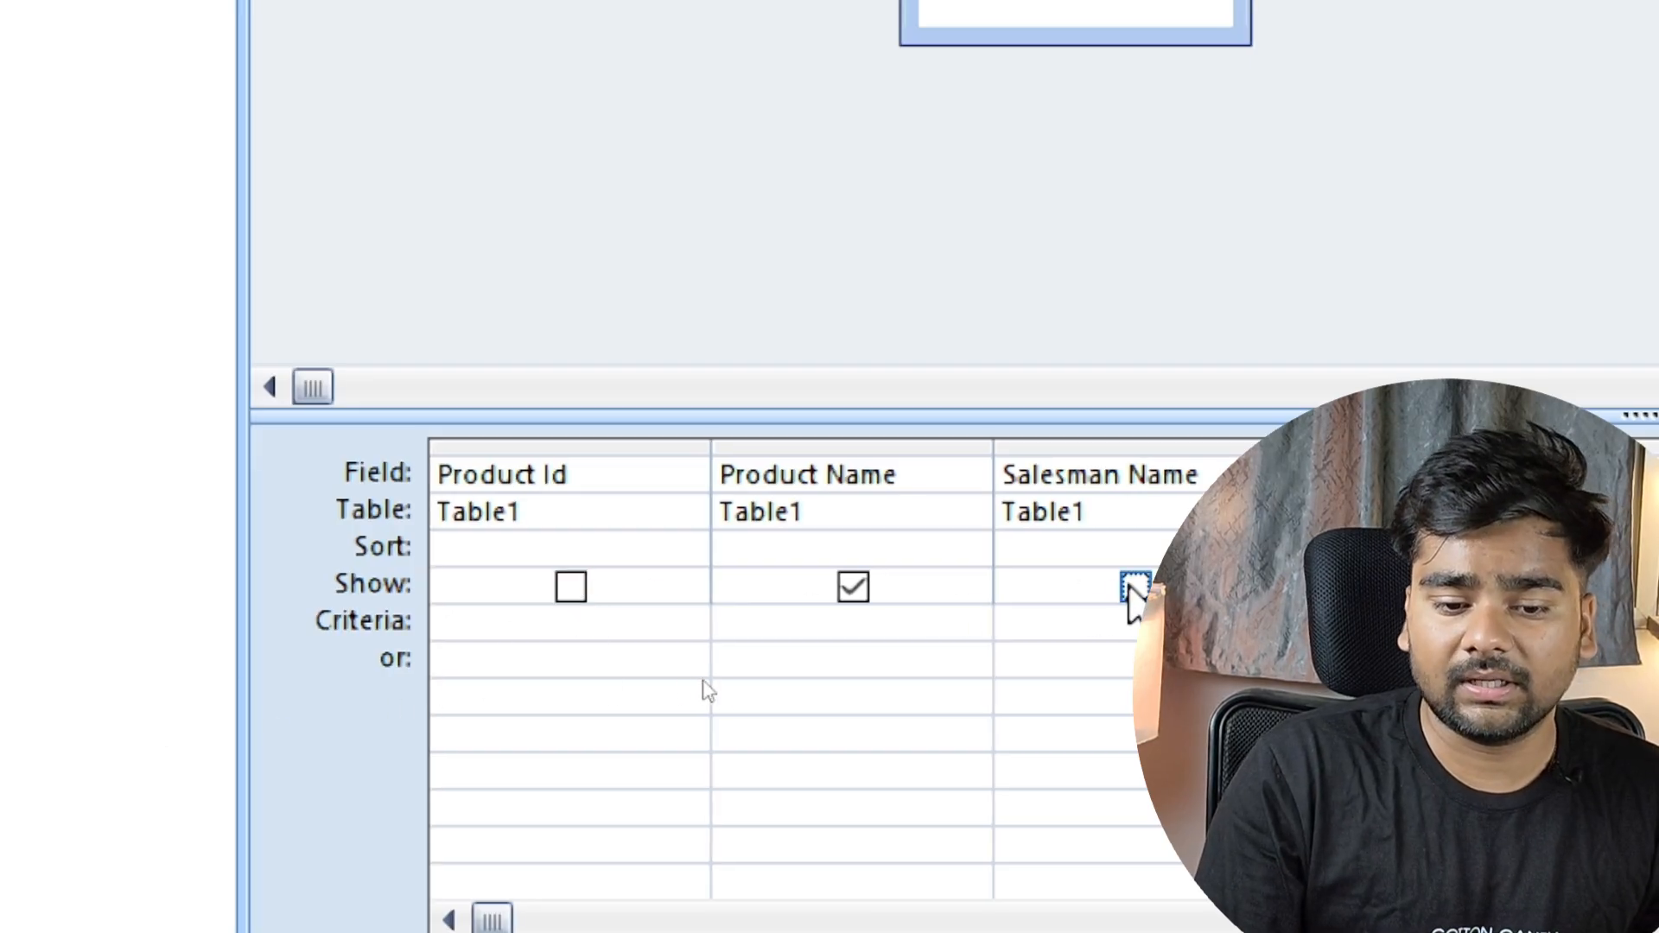
click(853, 587)
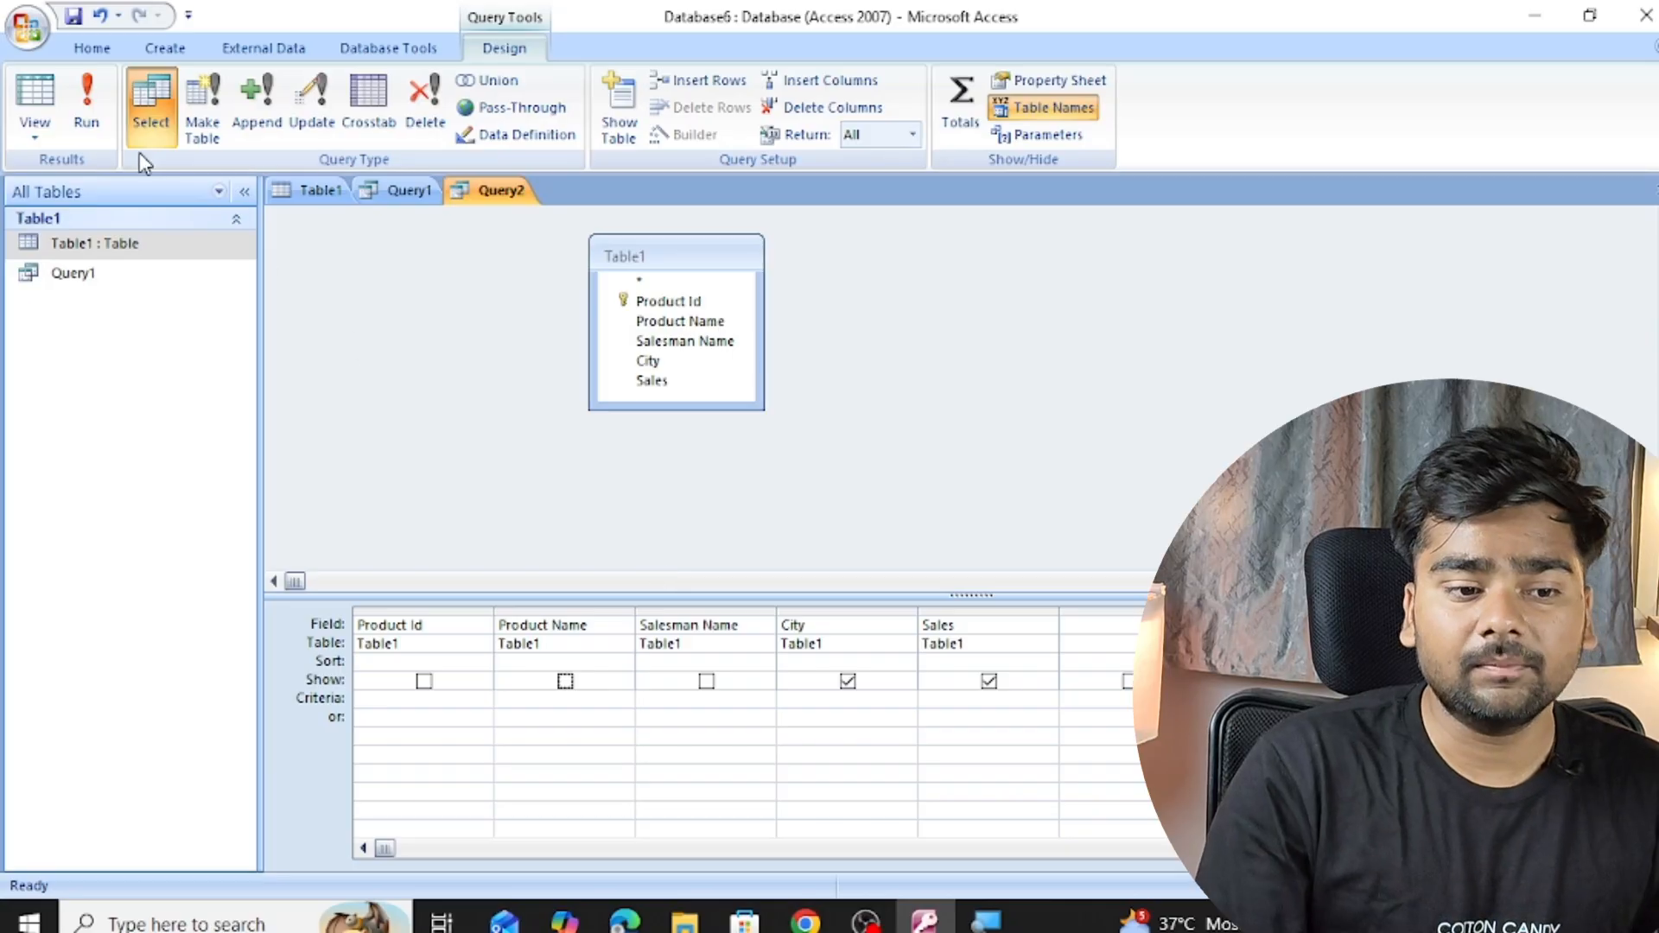
click(89, 106)
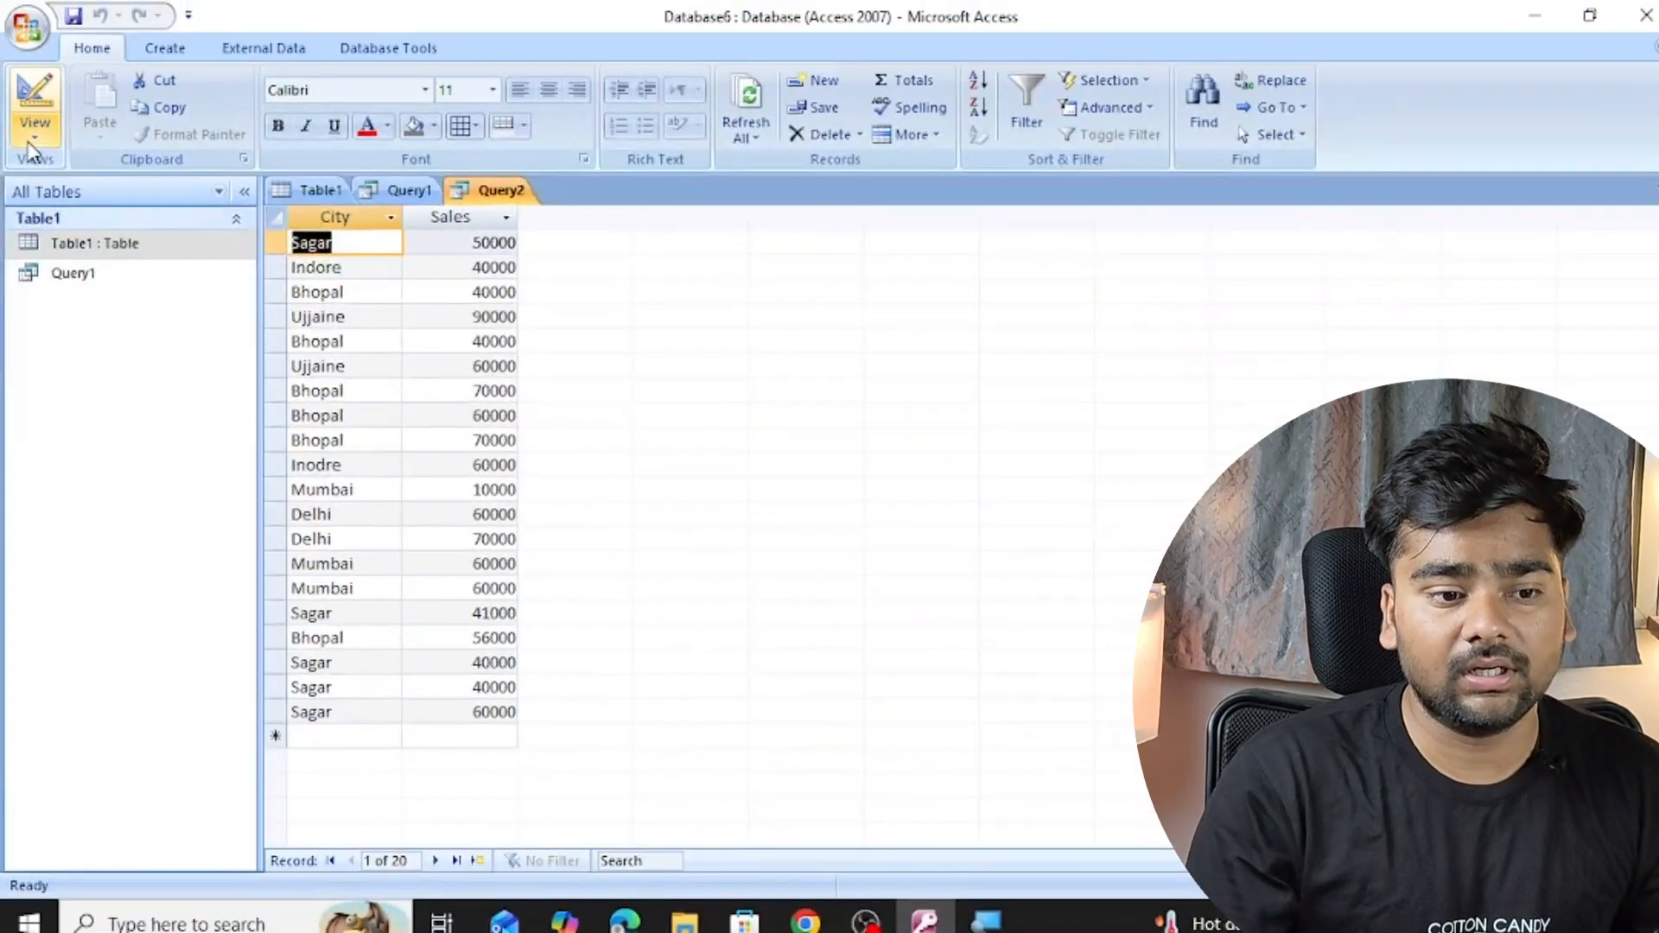
- Return Query2 to Design View and show the Product Id, Product Name and Salesman Name fields in its output again
click(33, 140)
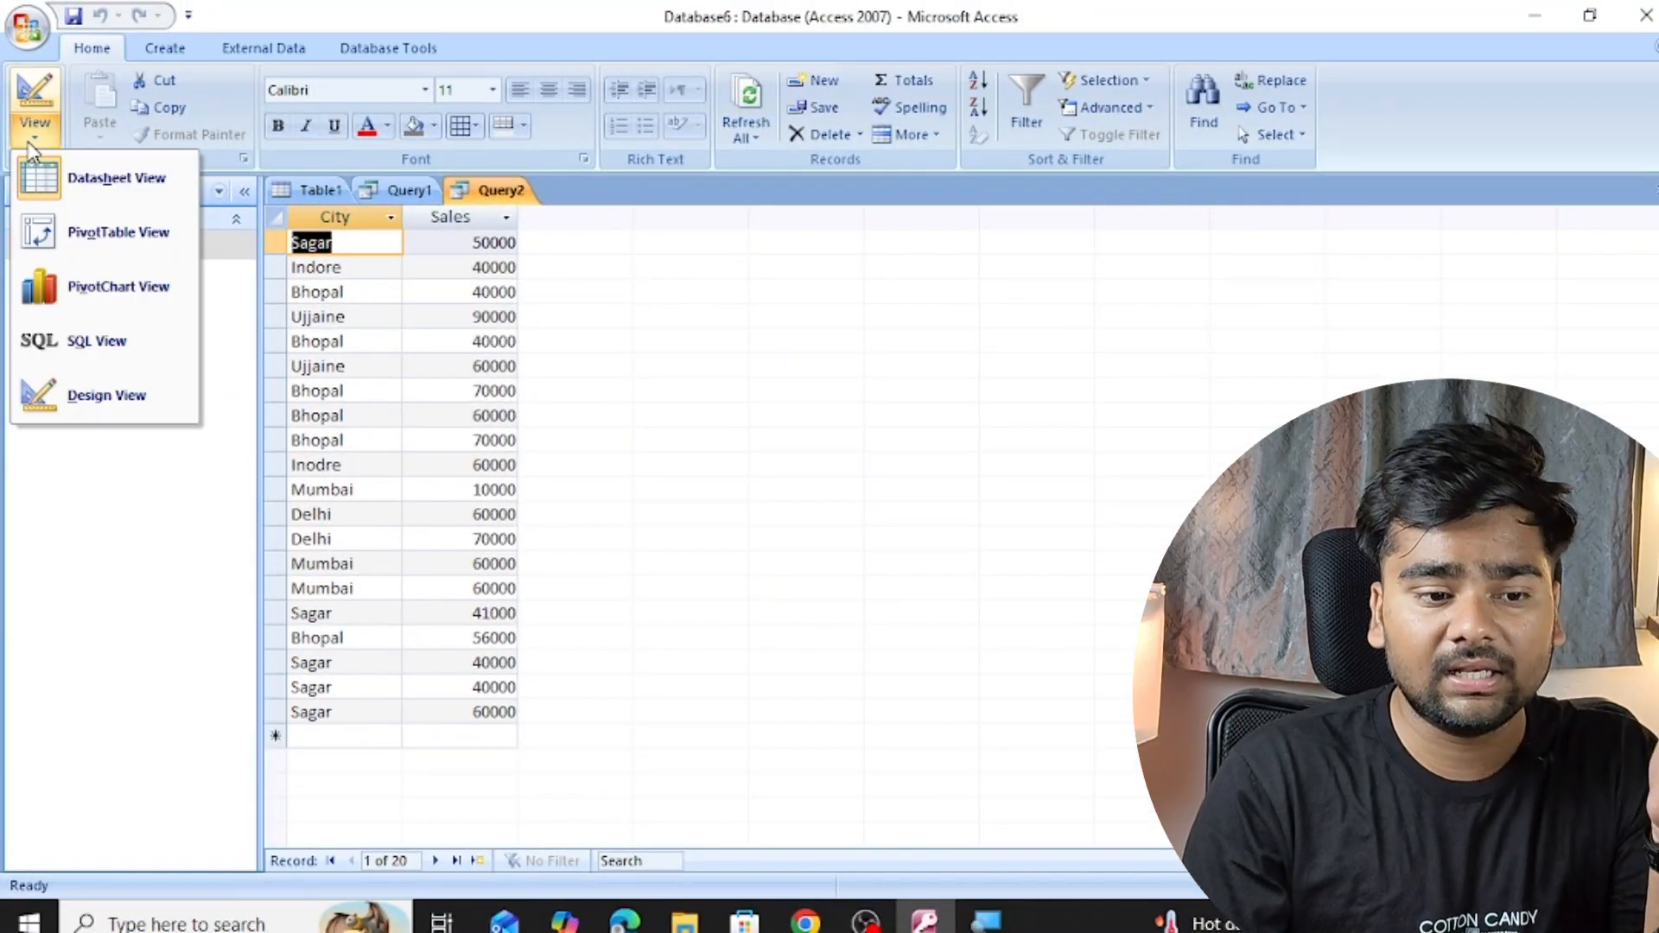
click(102, 406)
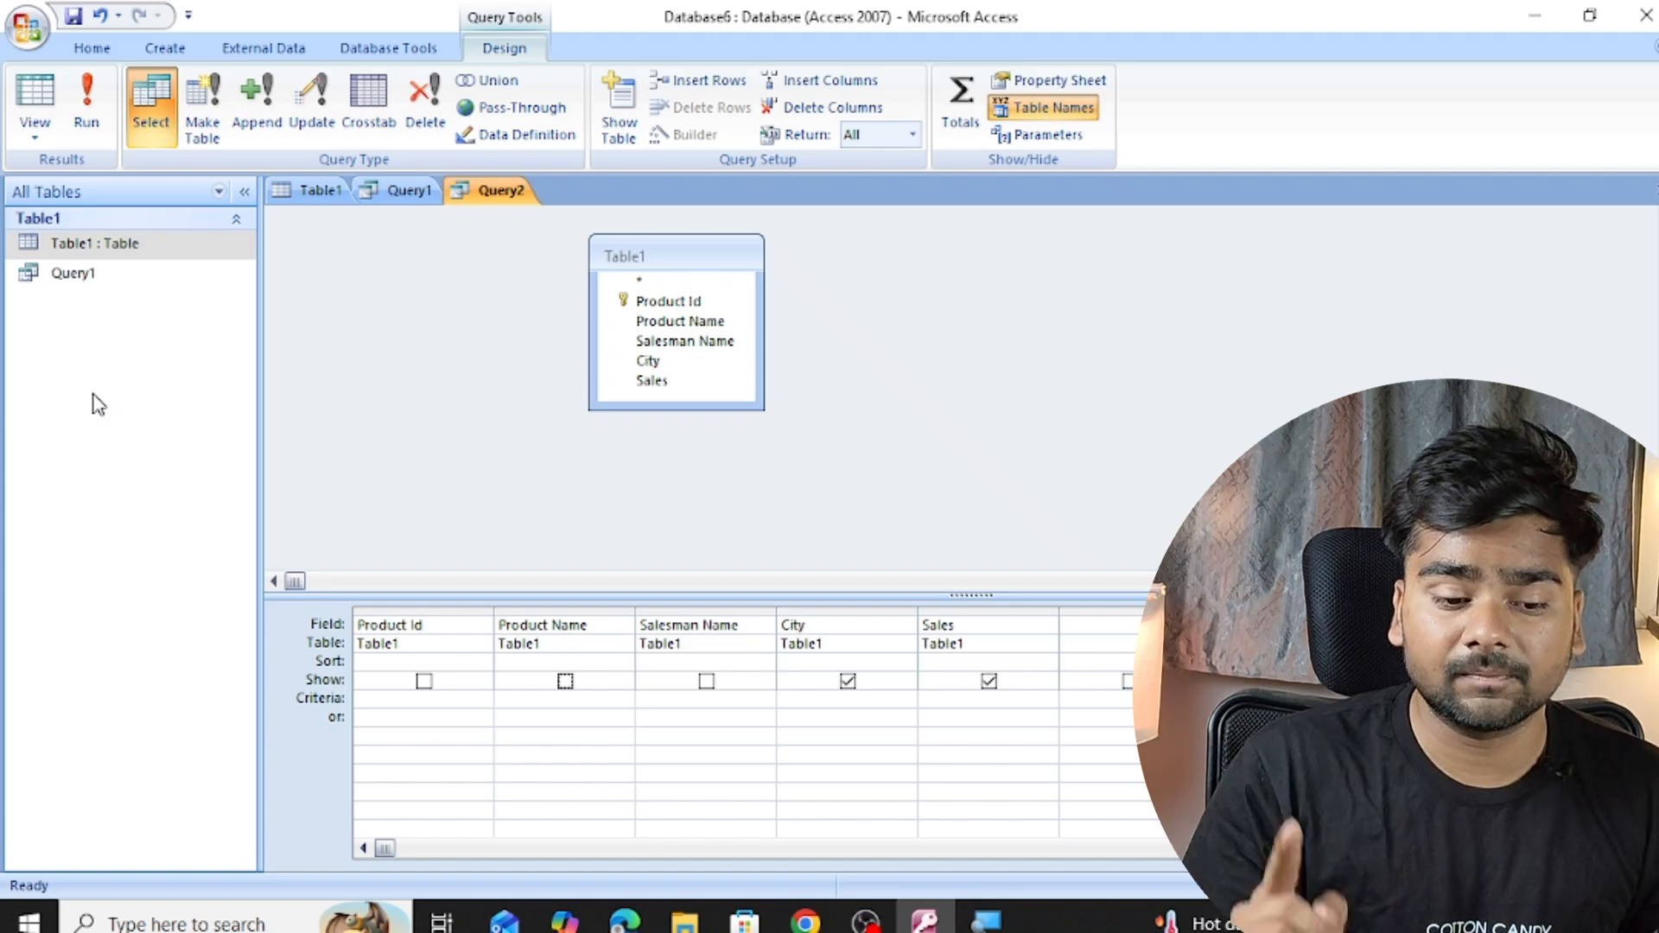
click(423, 681)
click(566, 683)
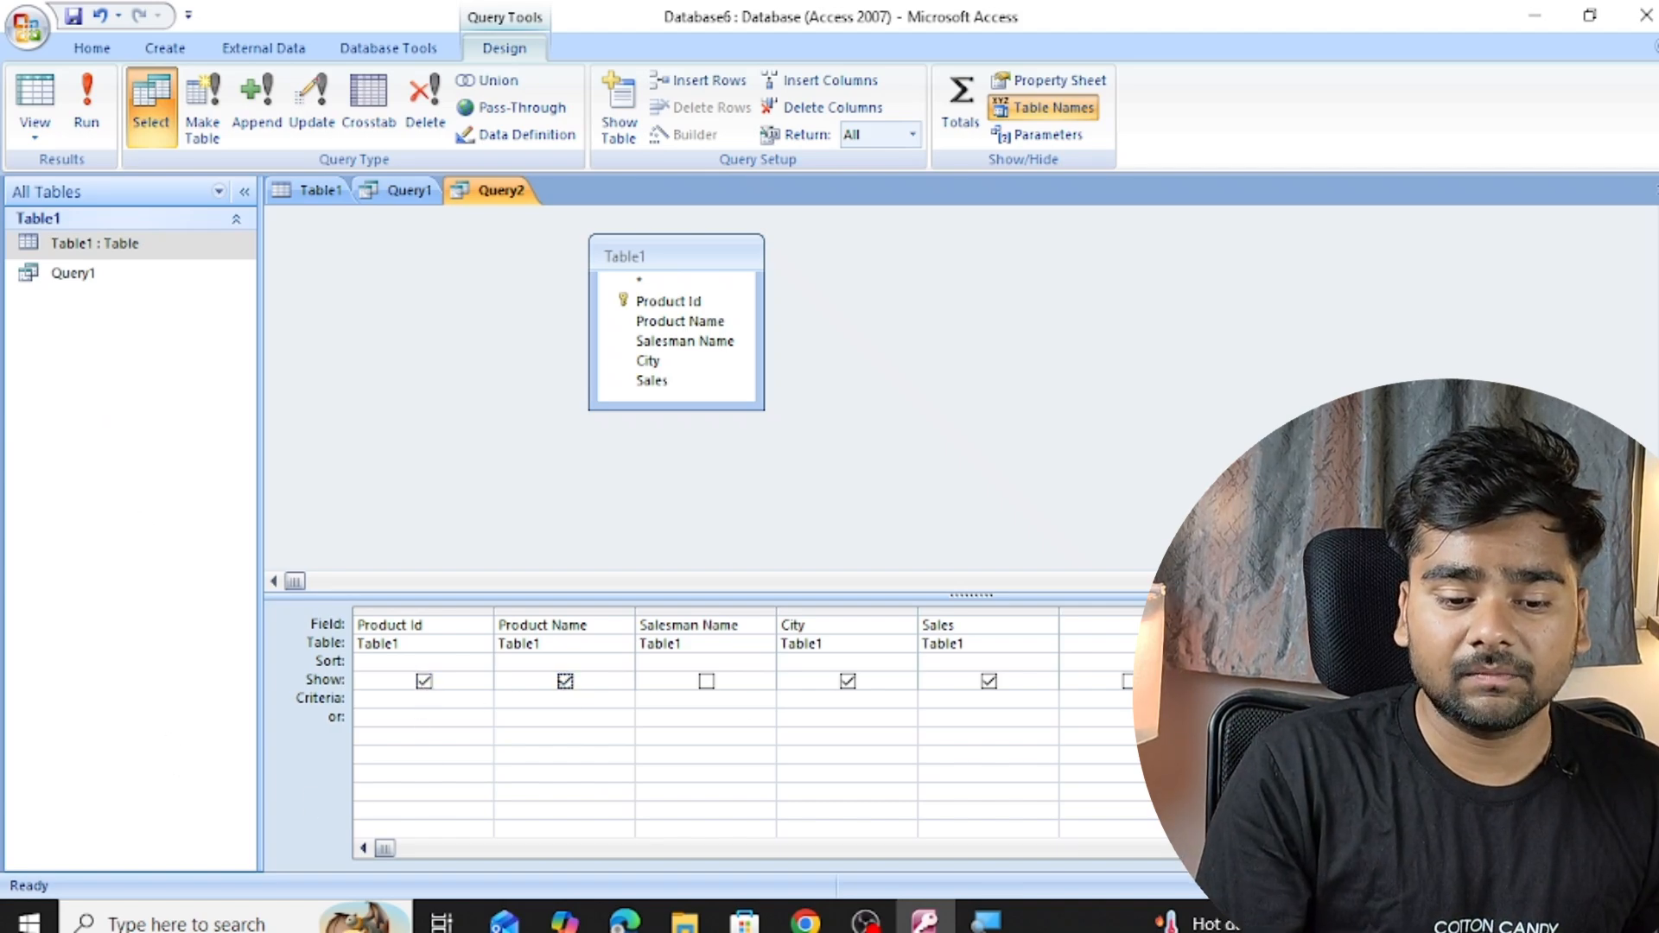
click(706, 682)
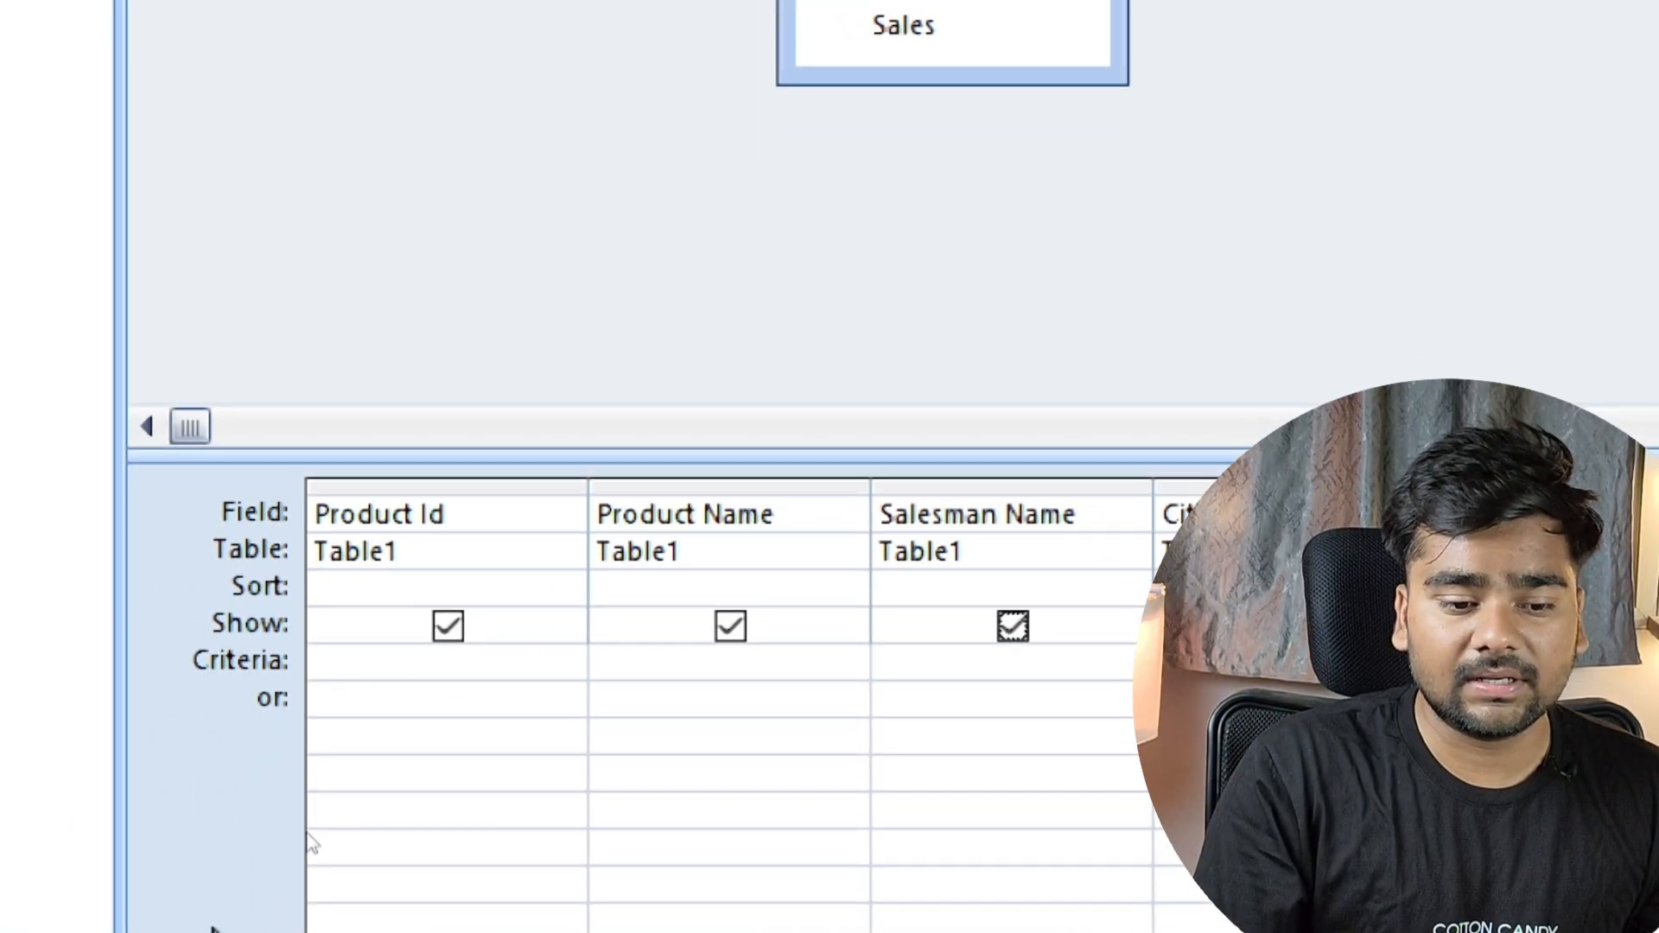
- Set the Product Name field of Query2 to sort Ascending, run the query and check the order of the Keybord rows
click(385, 585)
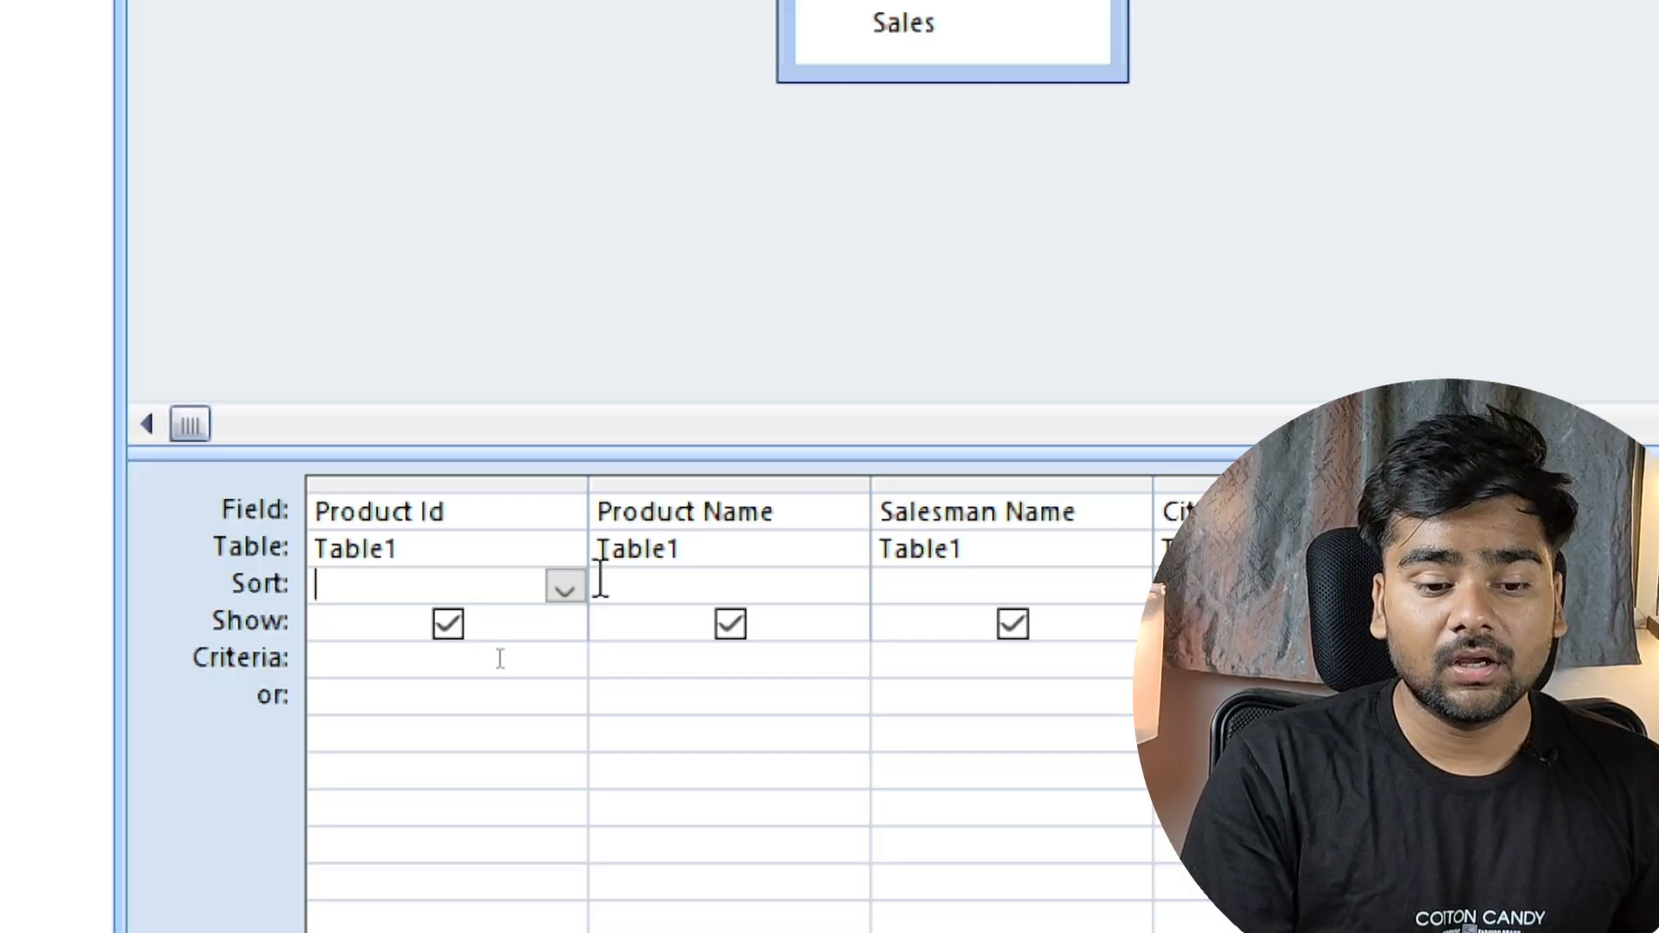
click(704, 577)
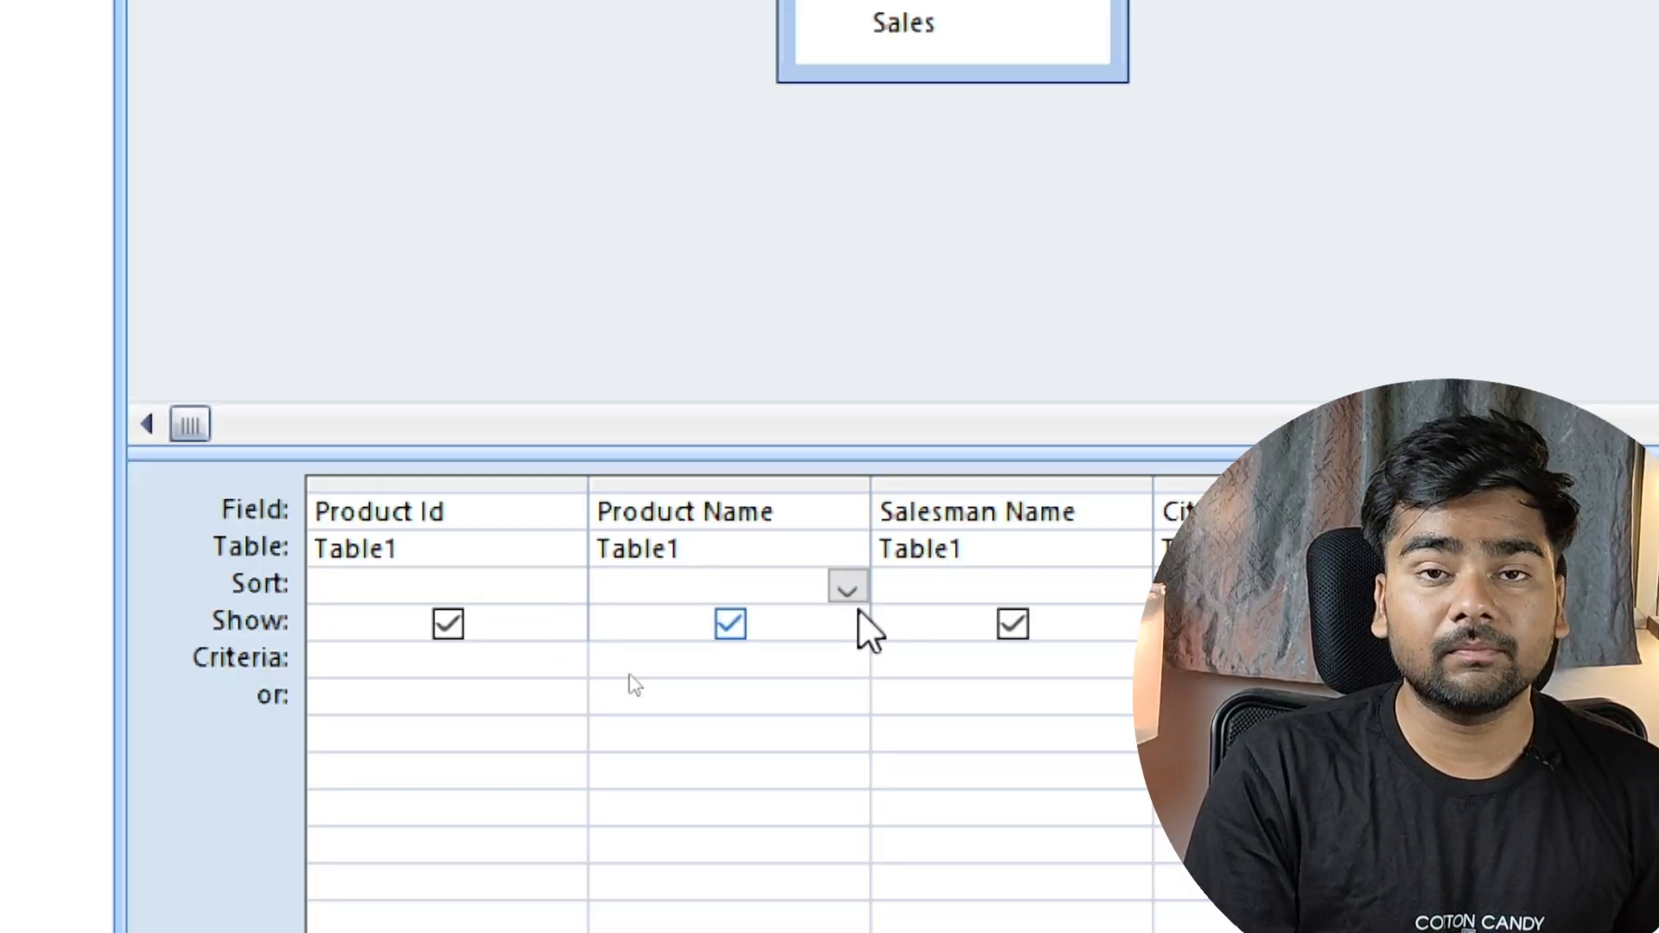
click(848, 587)
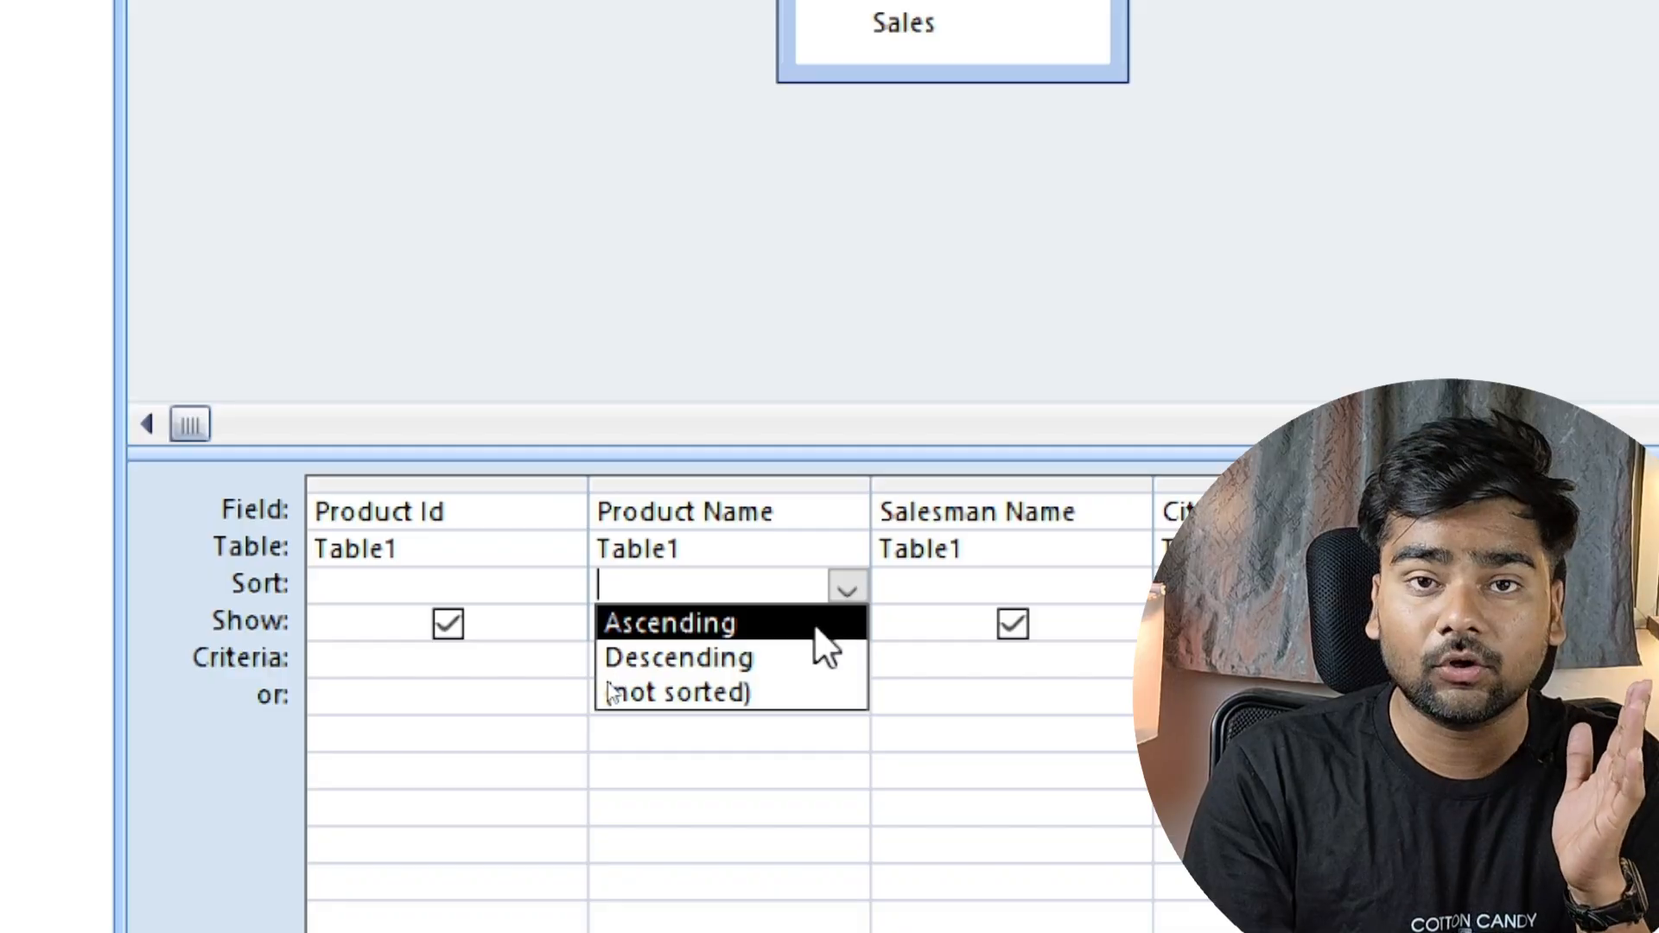
click(815, 625)
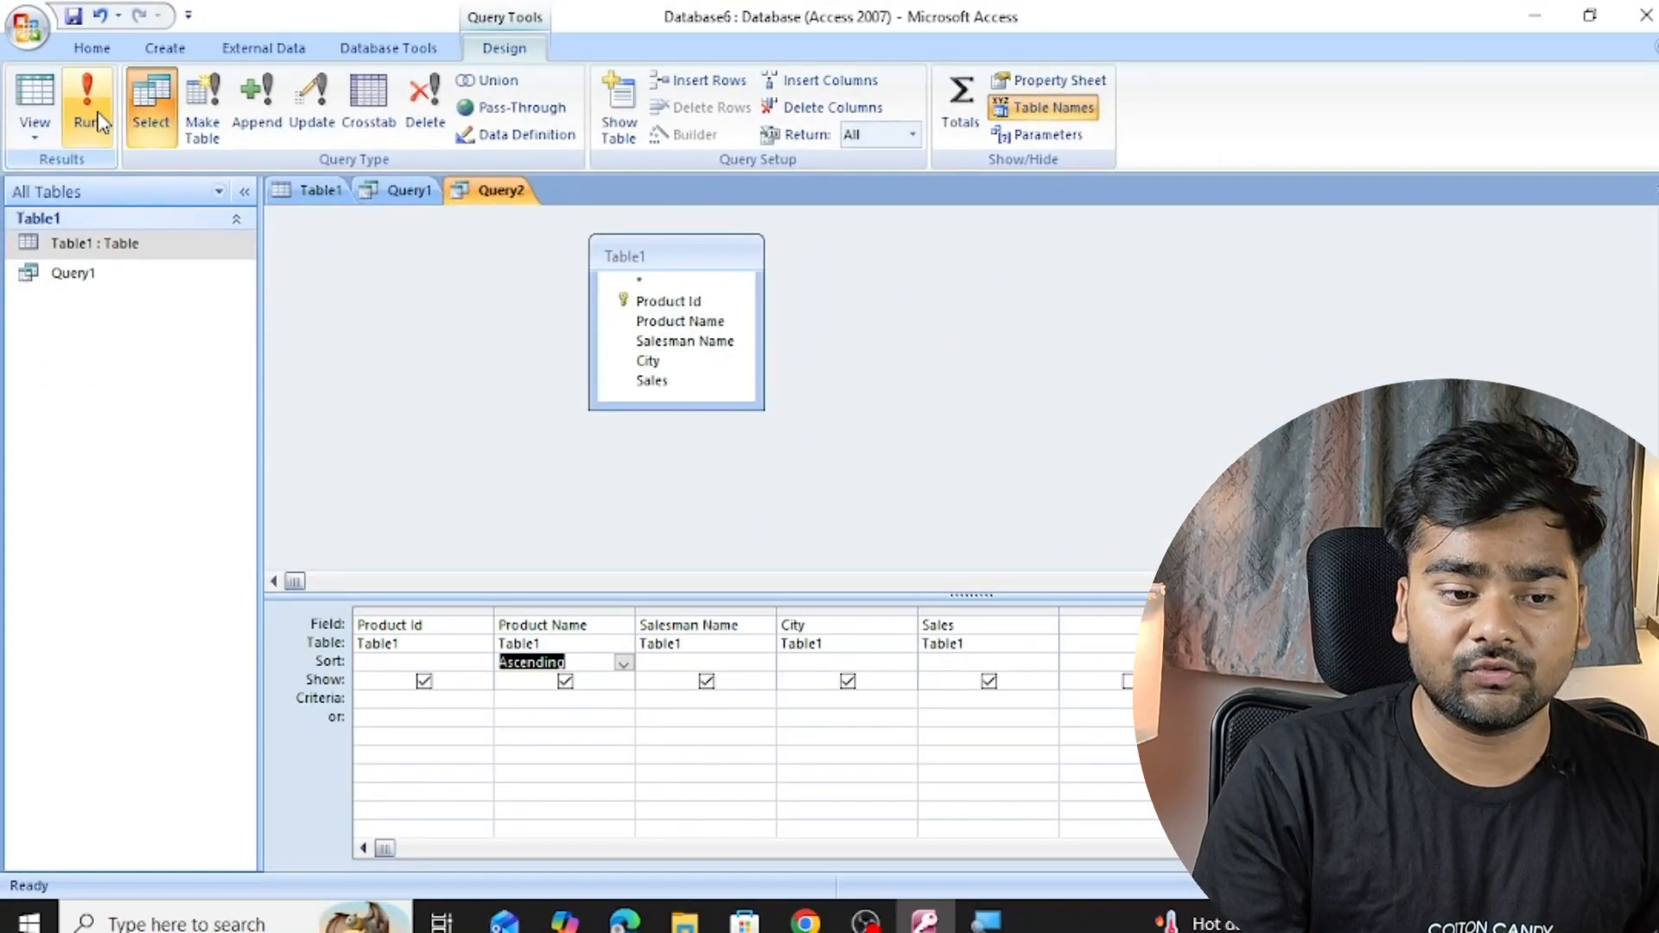
click(89, 108)
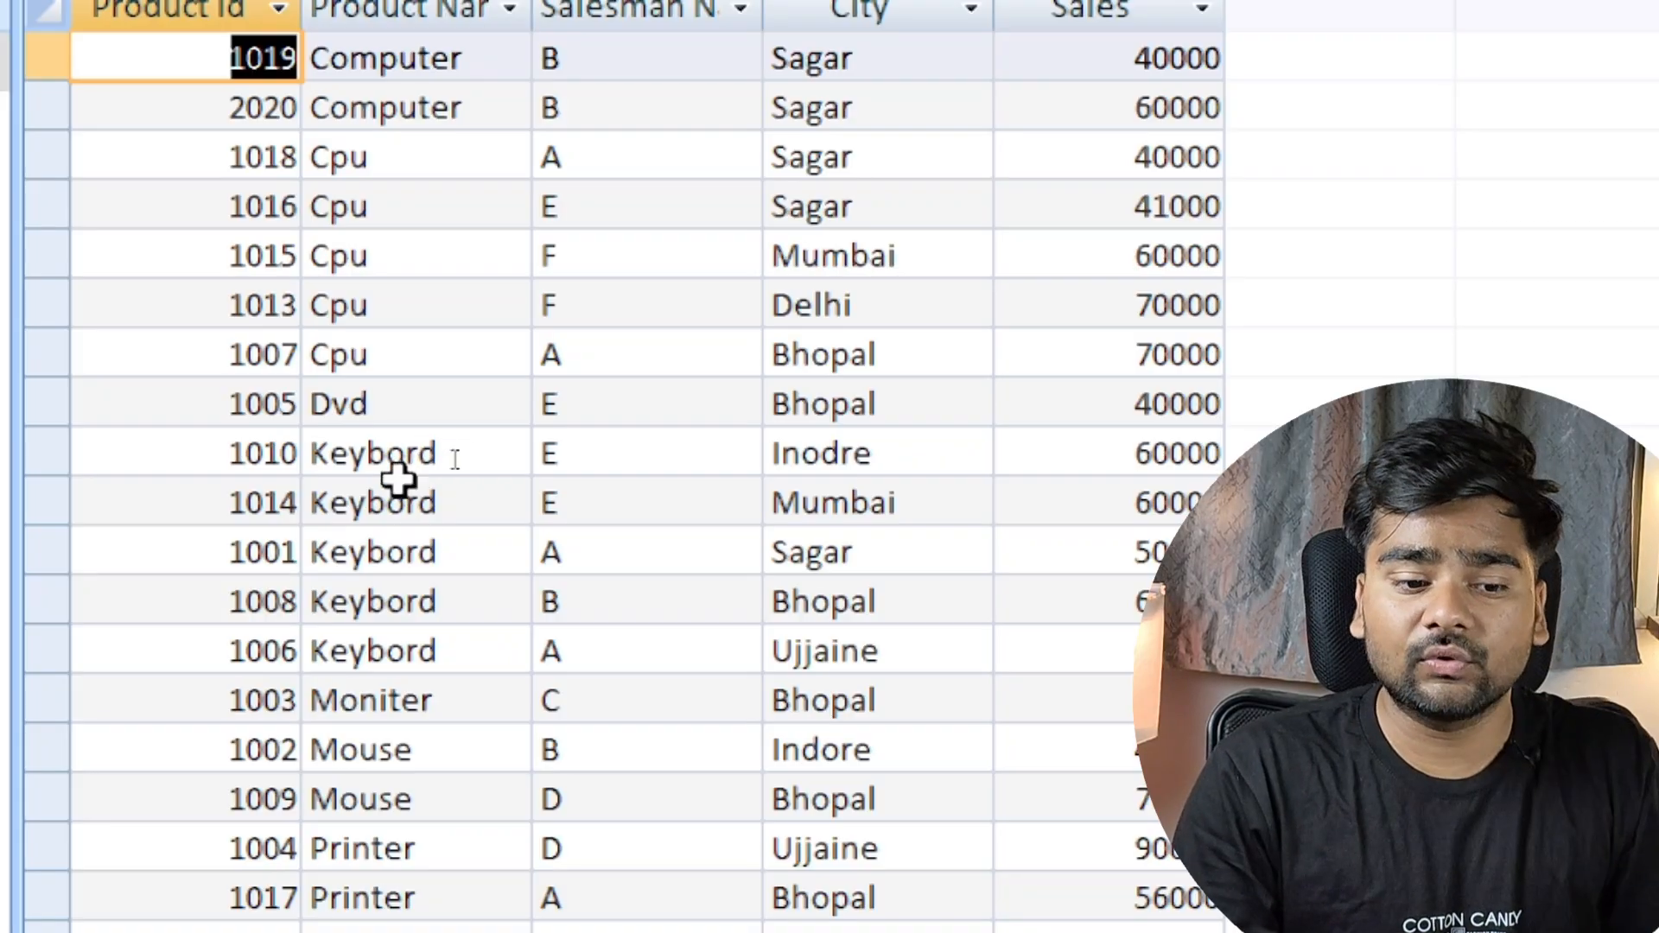
scroll(459, 873, down, 1)
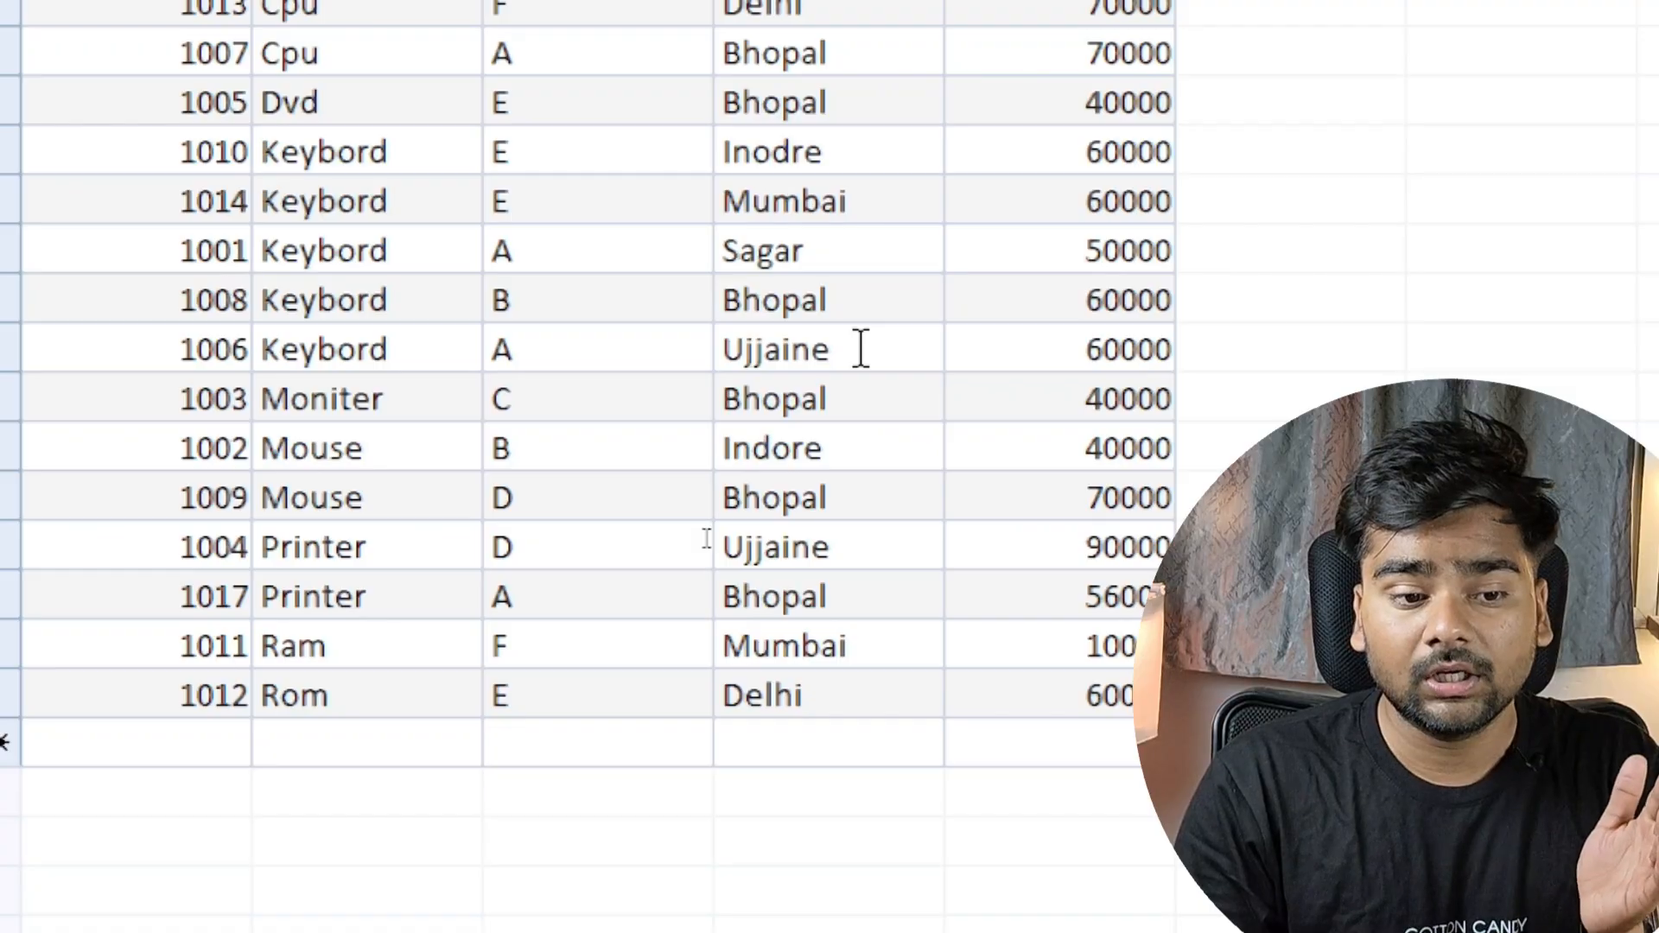
click(418, 152)
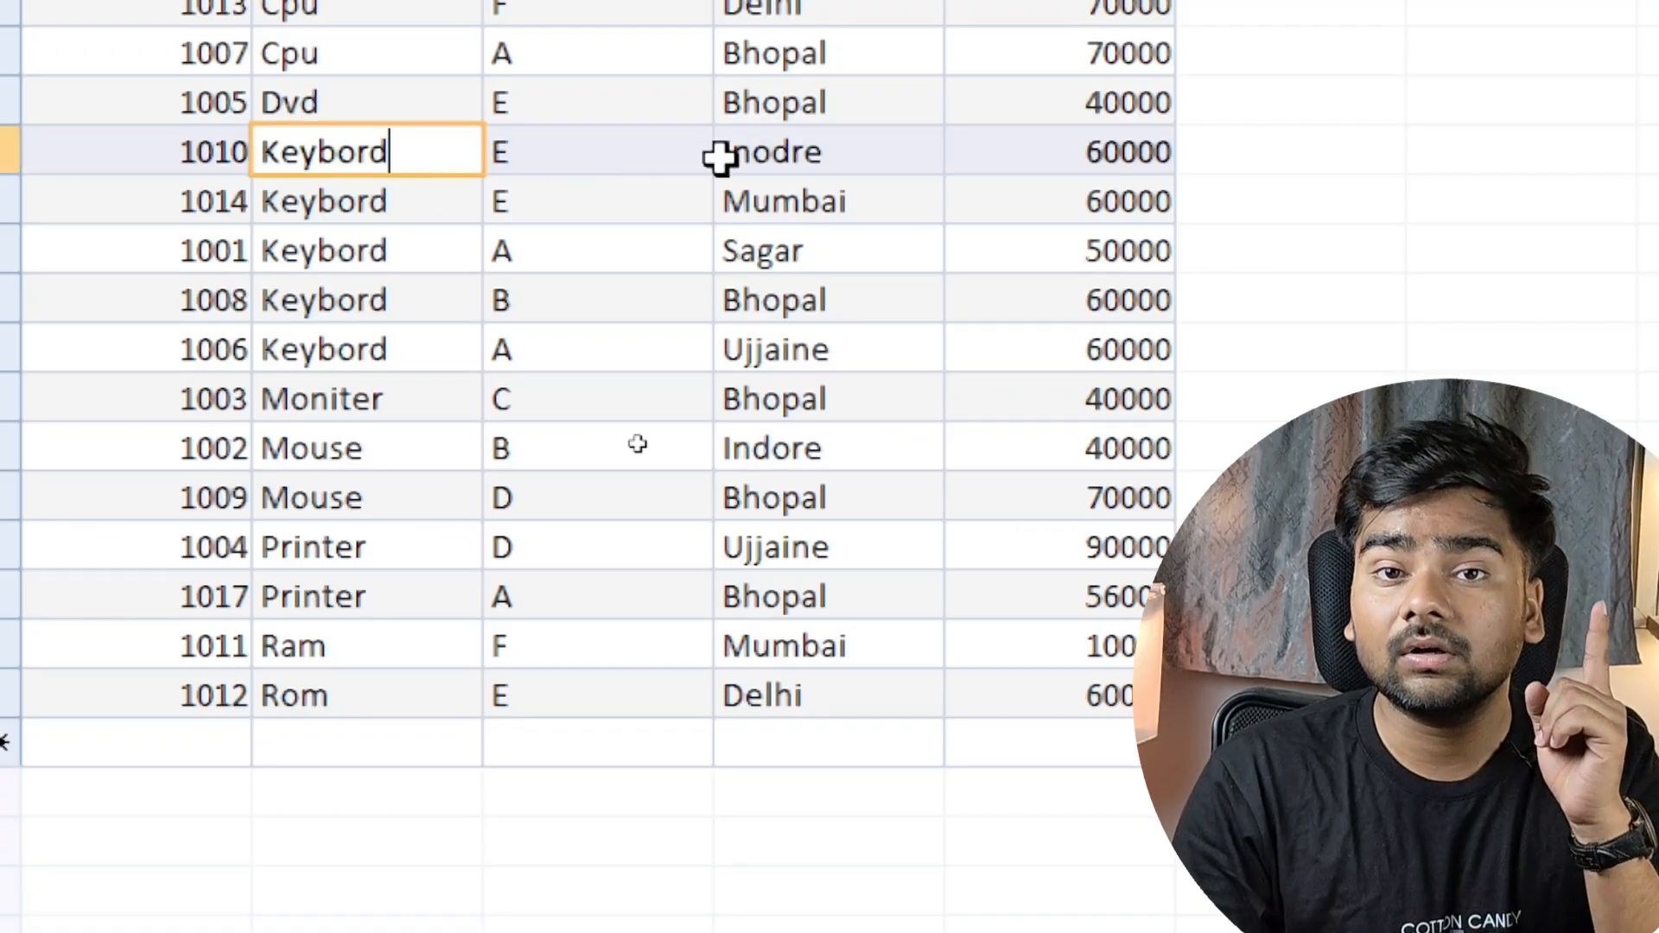
click(870, 154)
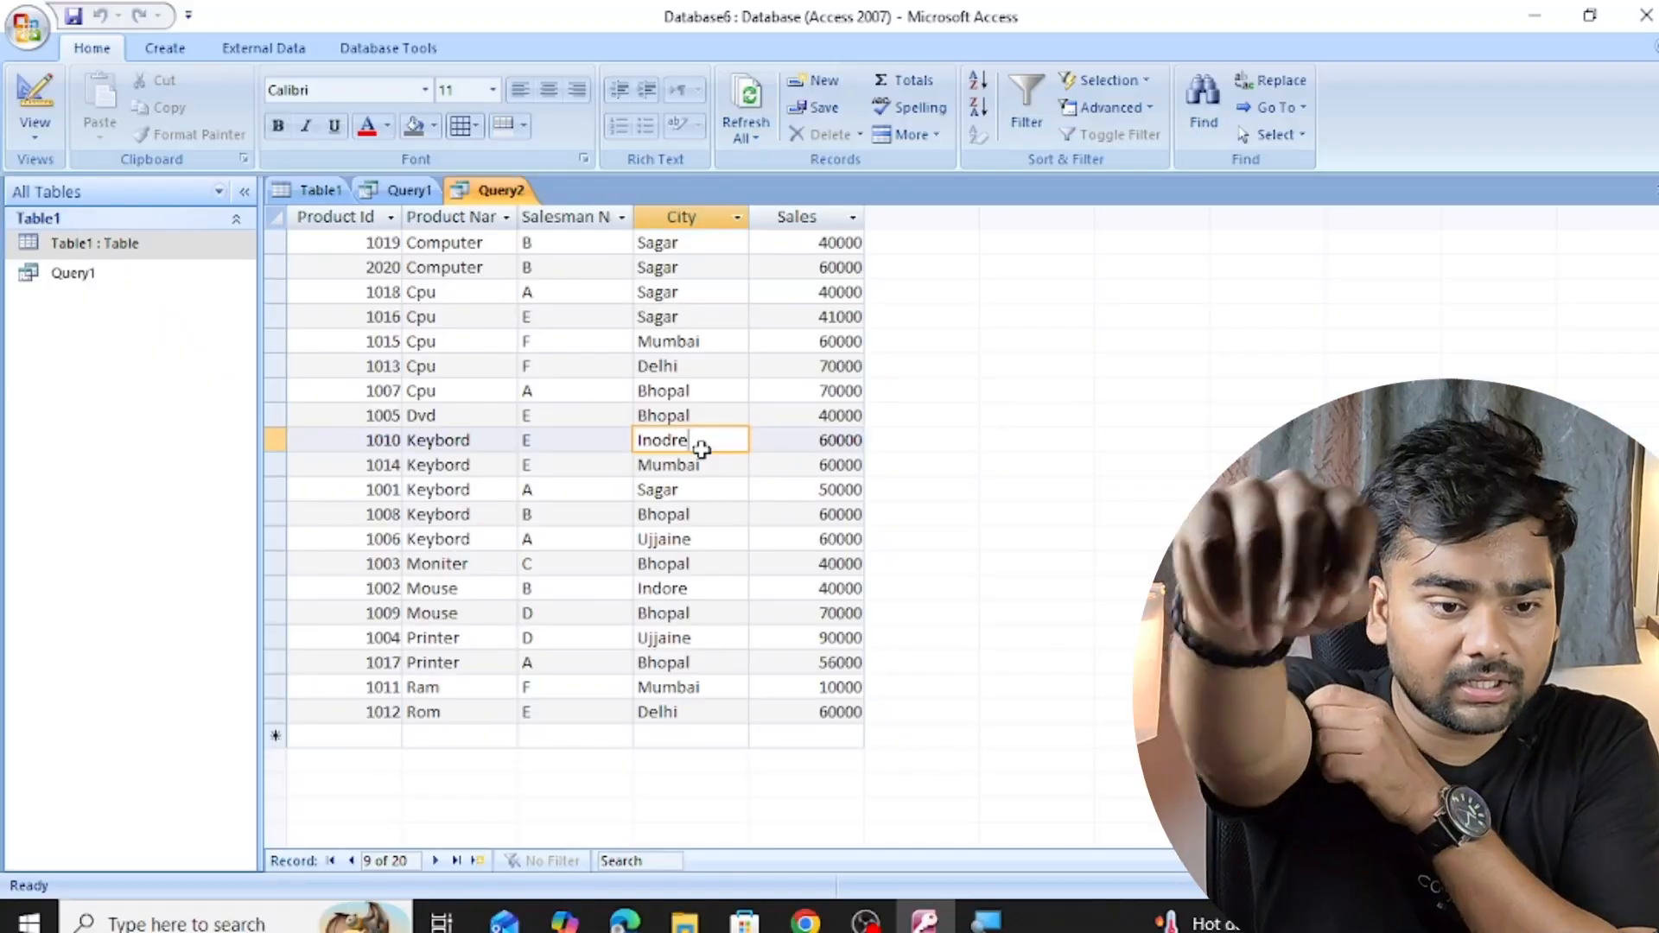
- Return Query2 to Design View, set the City field to sort Ascending as well, and run the query
click(35, 128)
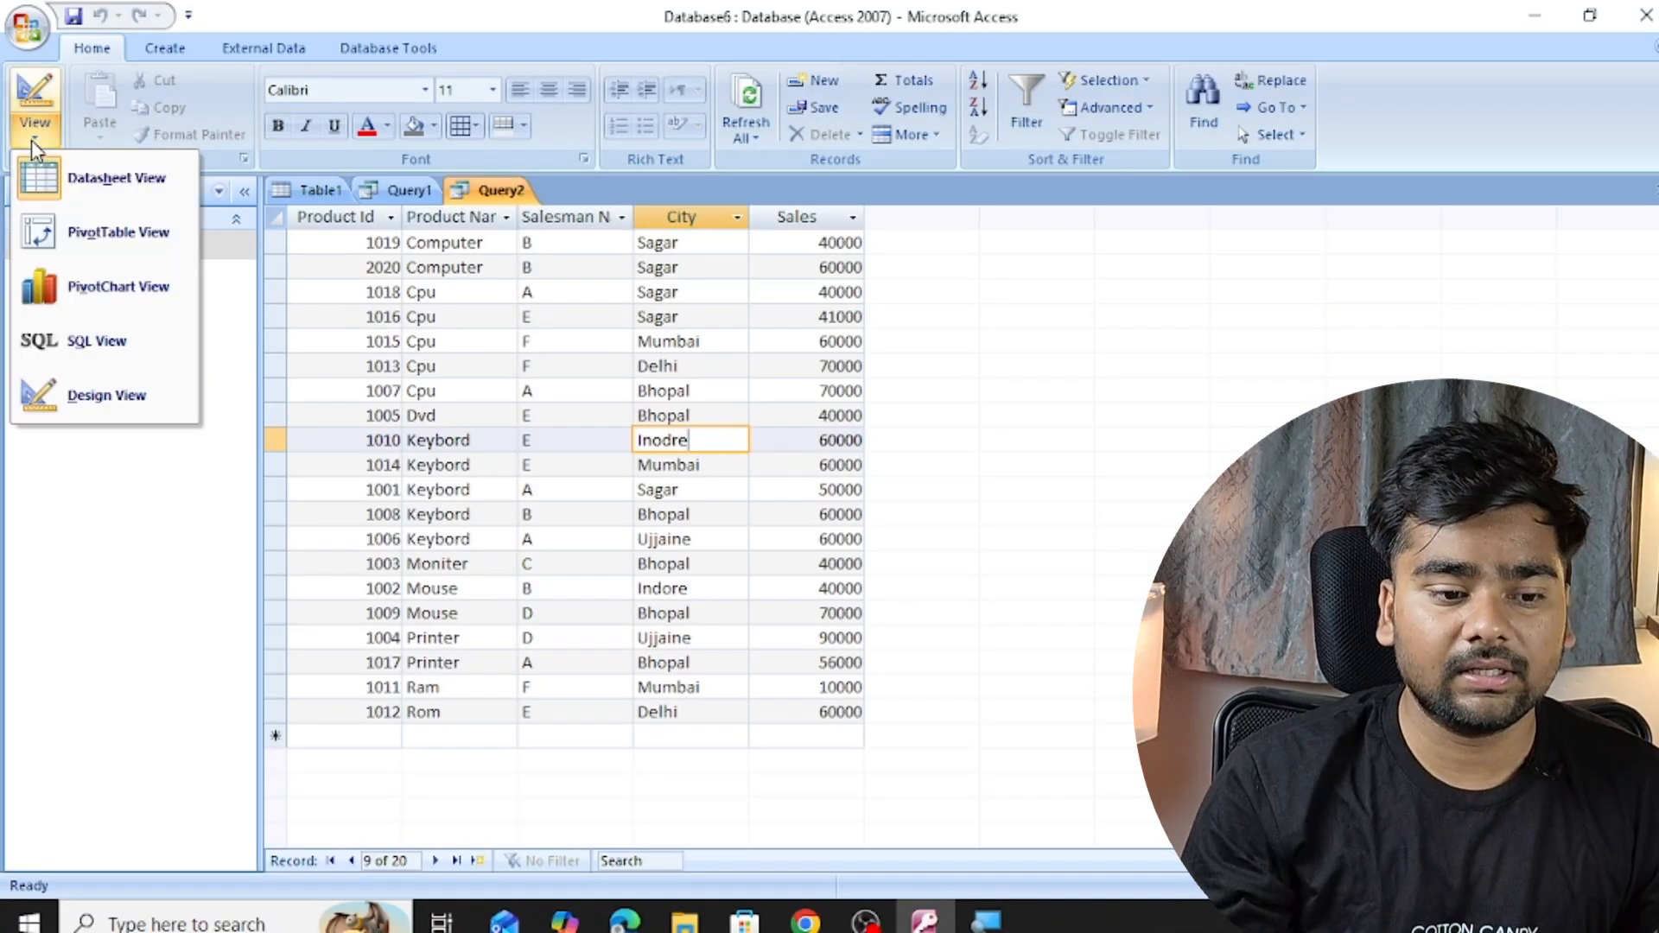
click(97, 408)
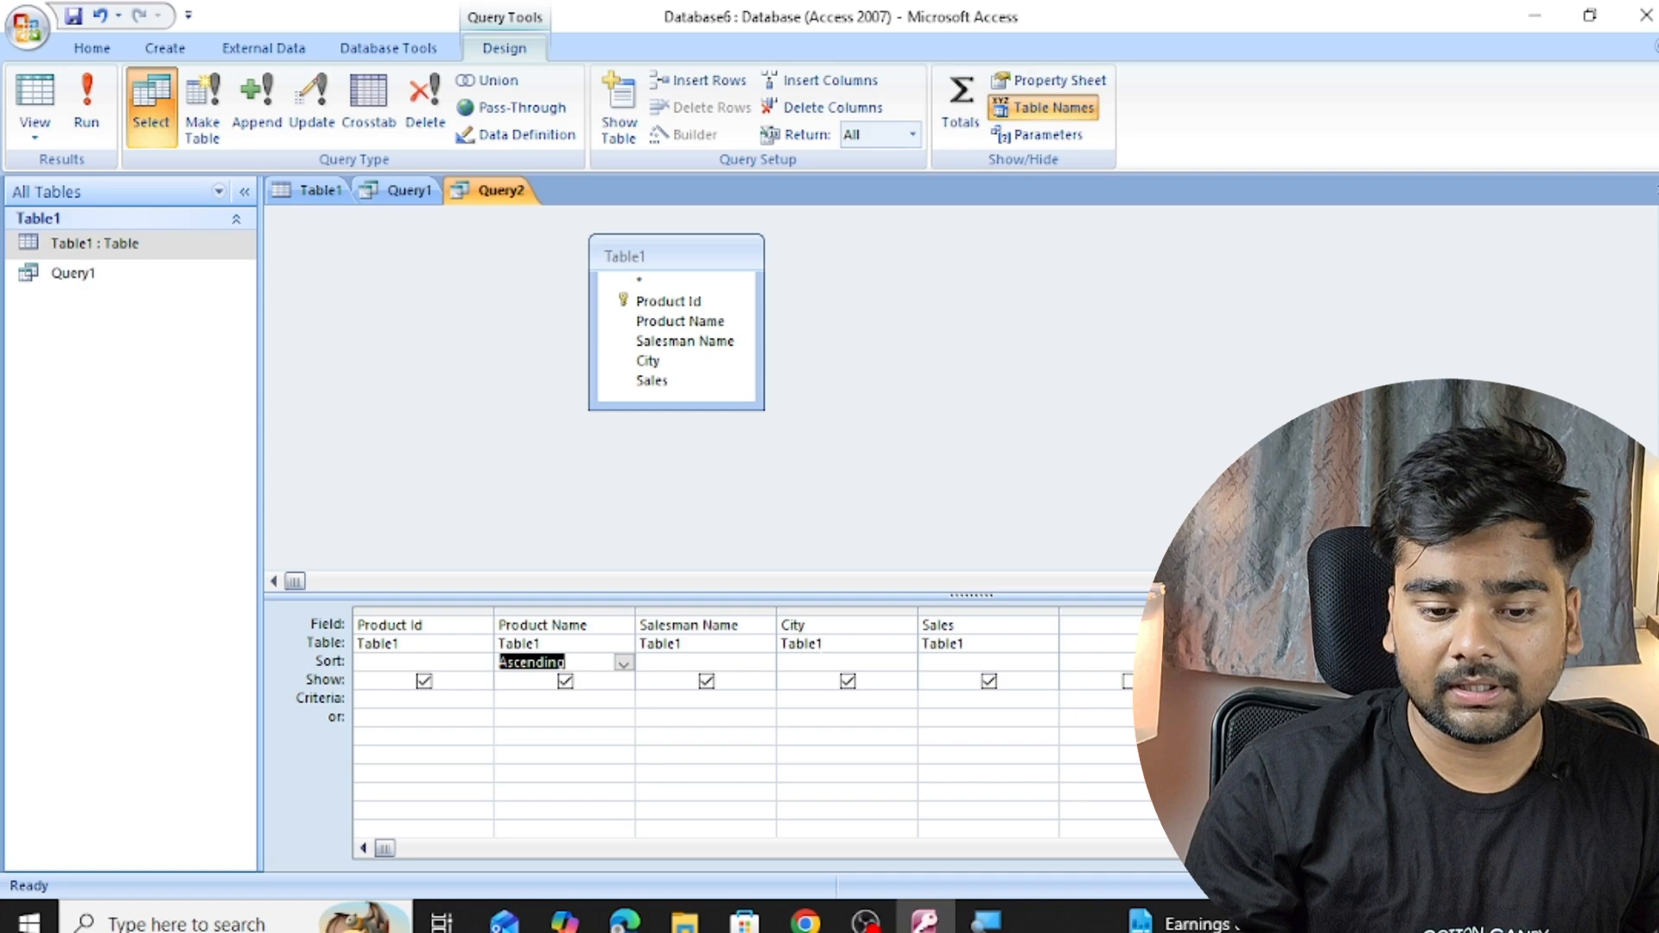
click(863, 661)
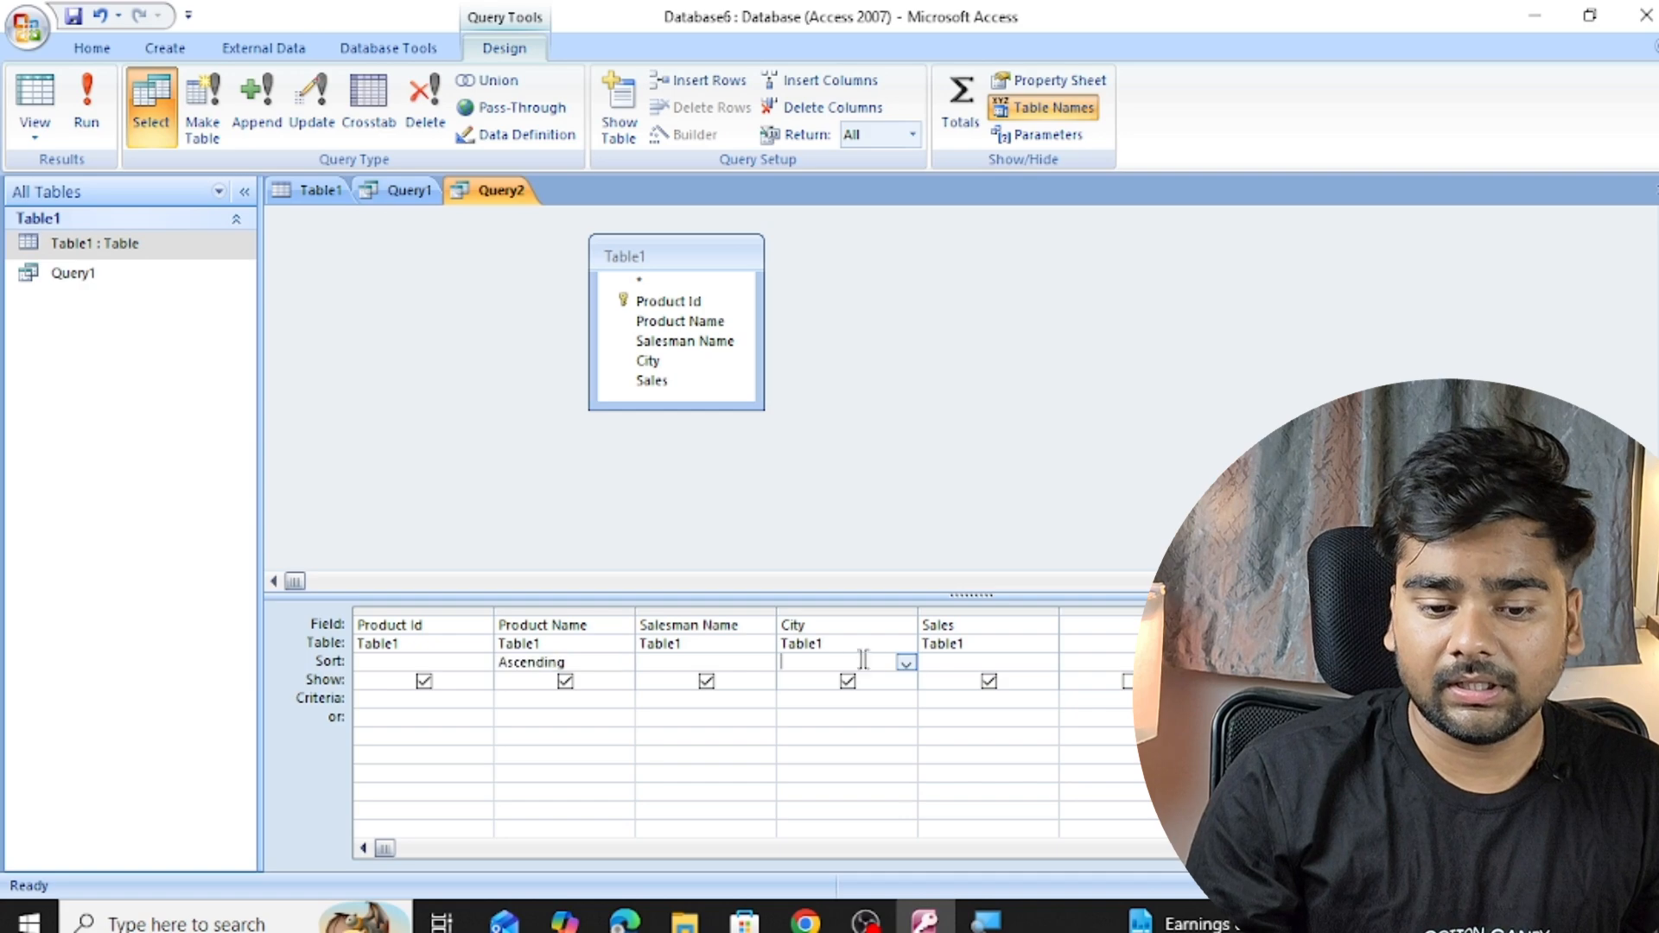
click(906, 662)
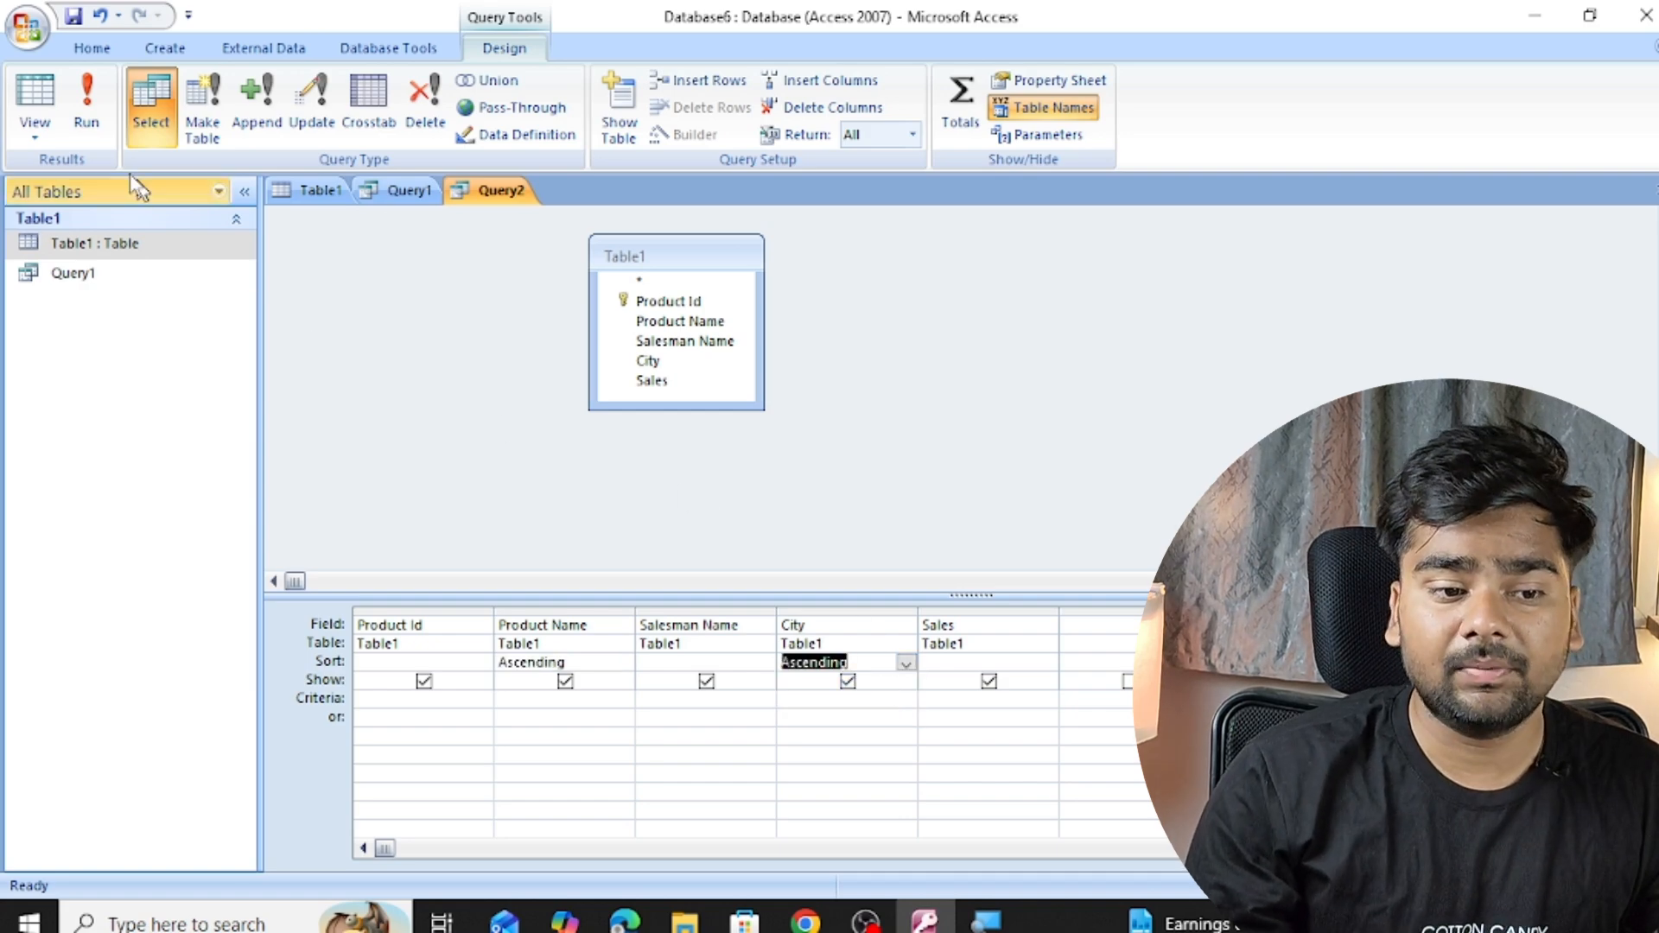
click(86, 120)
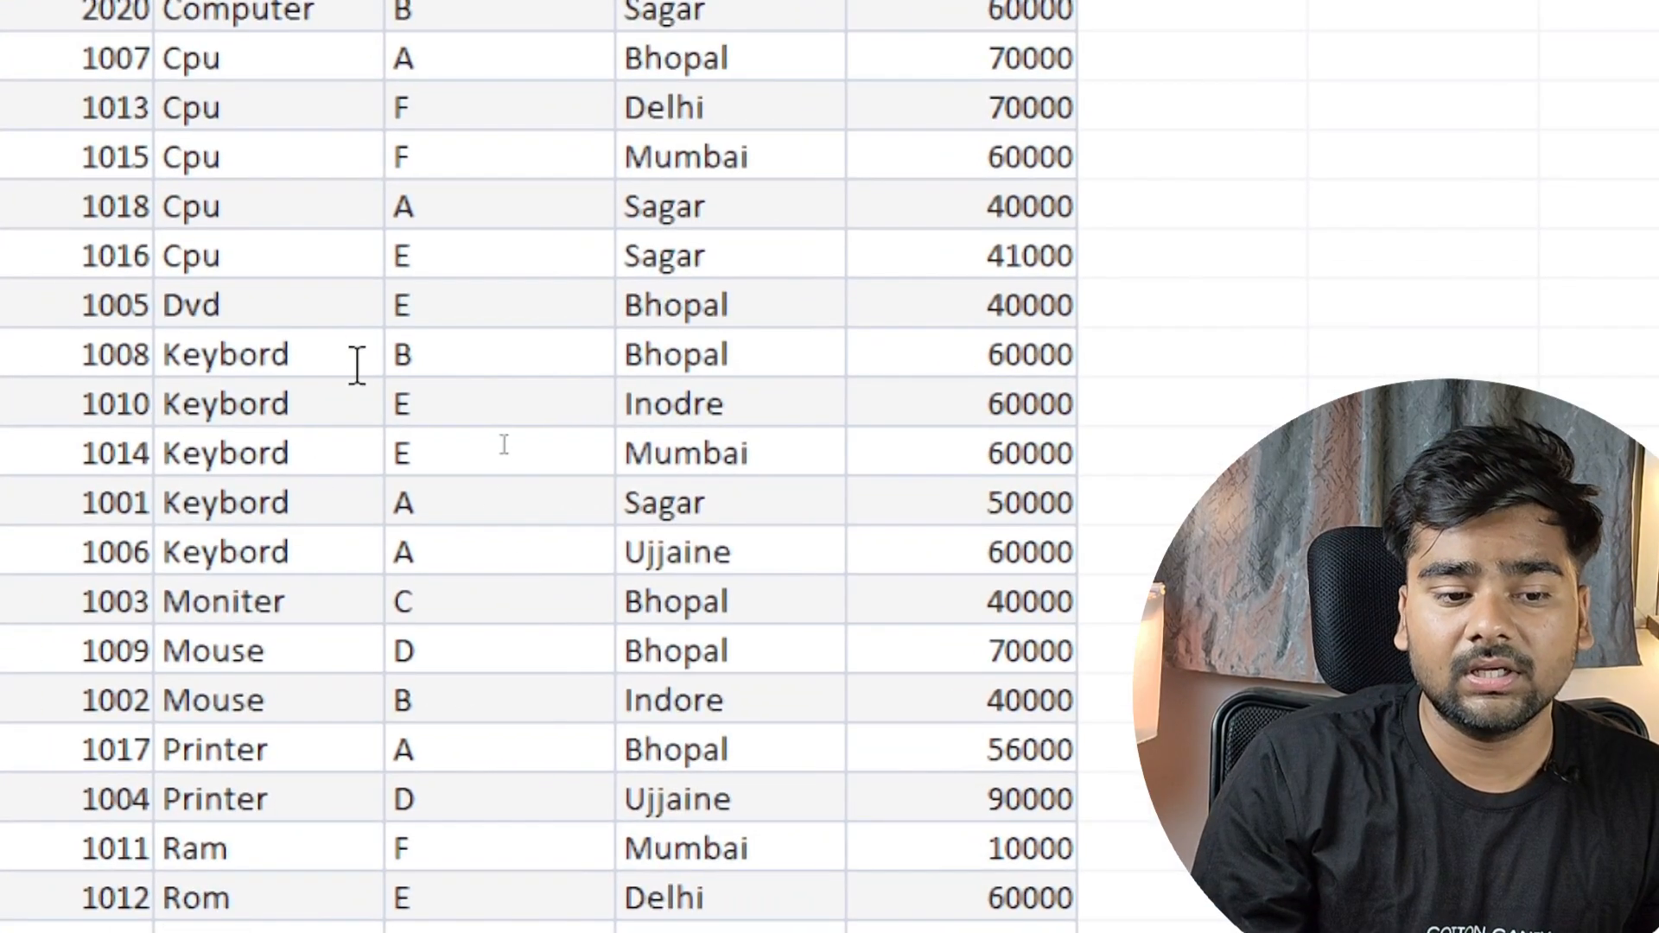
- Examine the order of the City values within the Keybord rows of the Query2 results
click(354, 359)
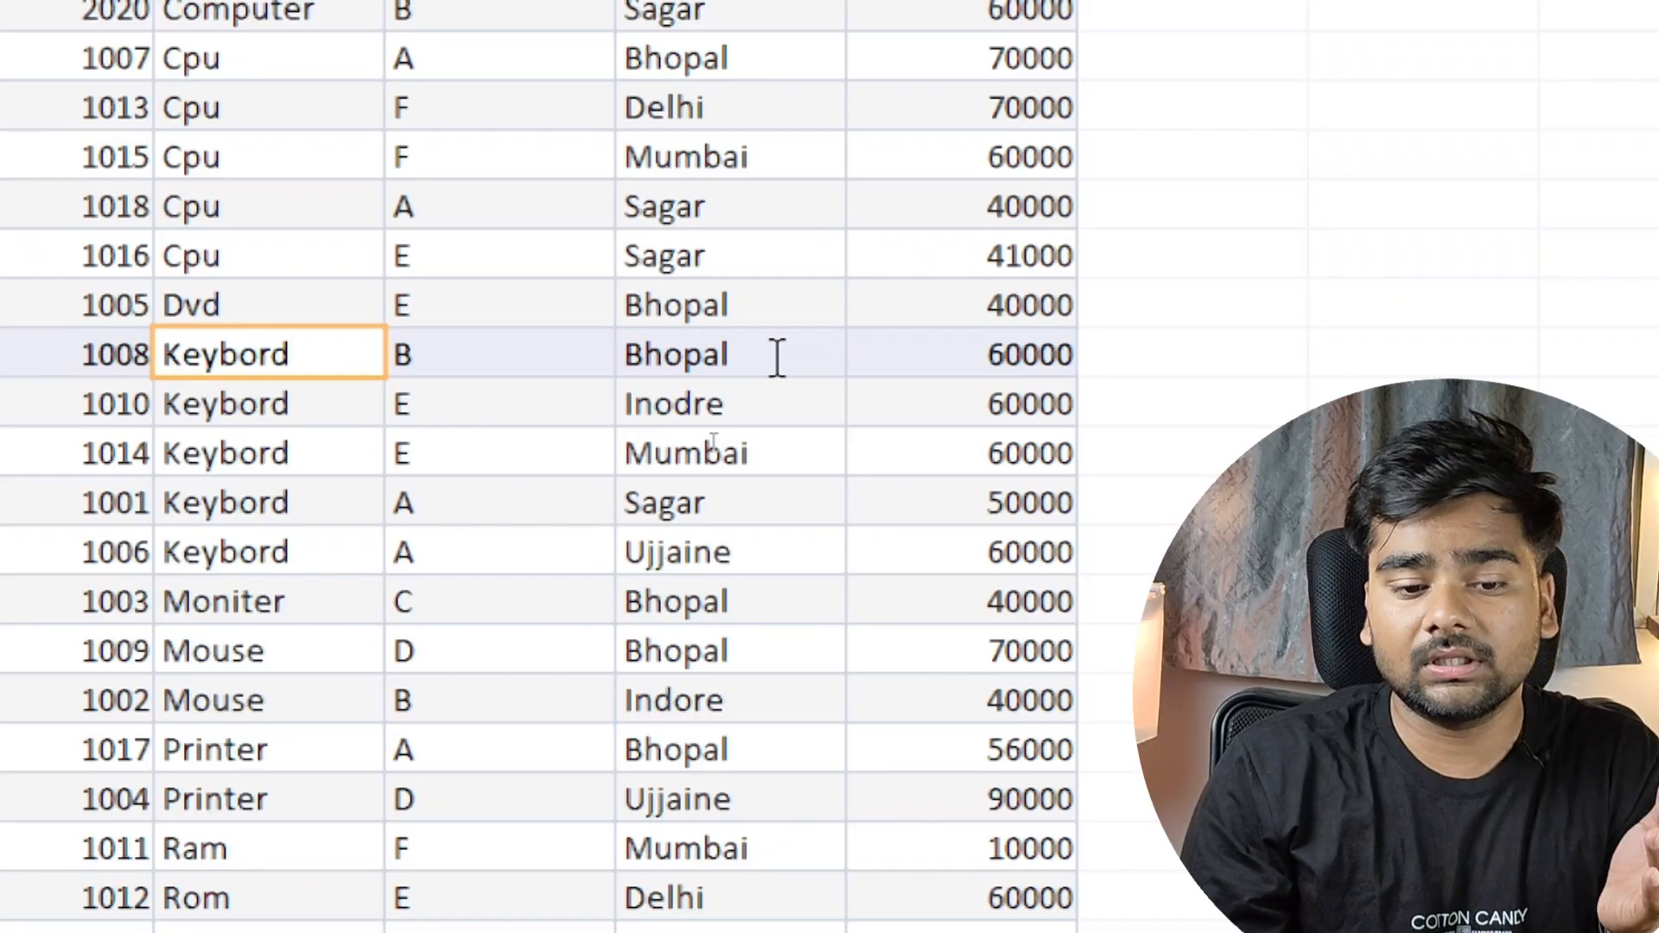
click(777, 359)
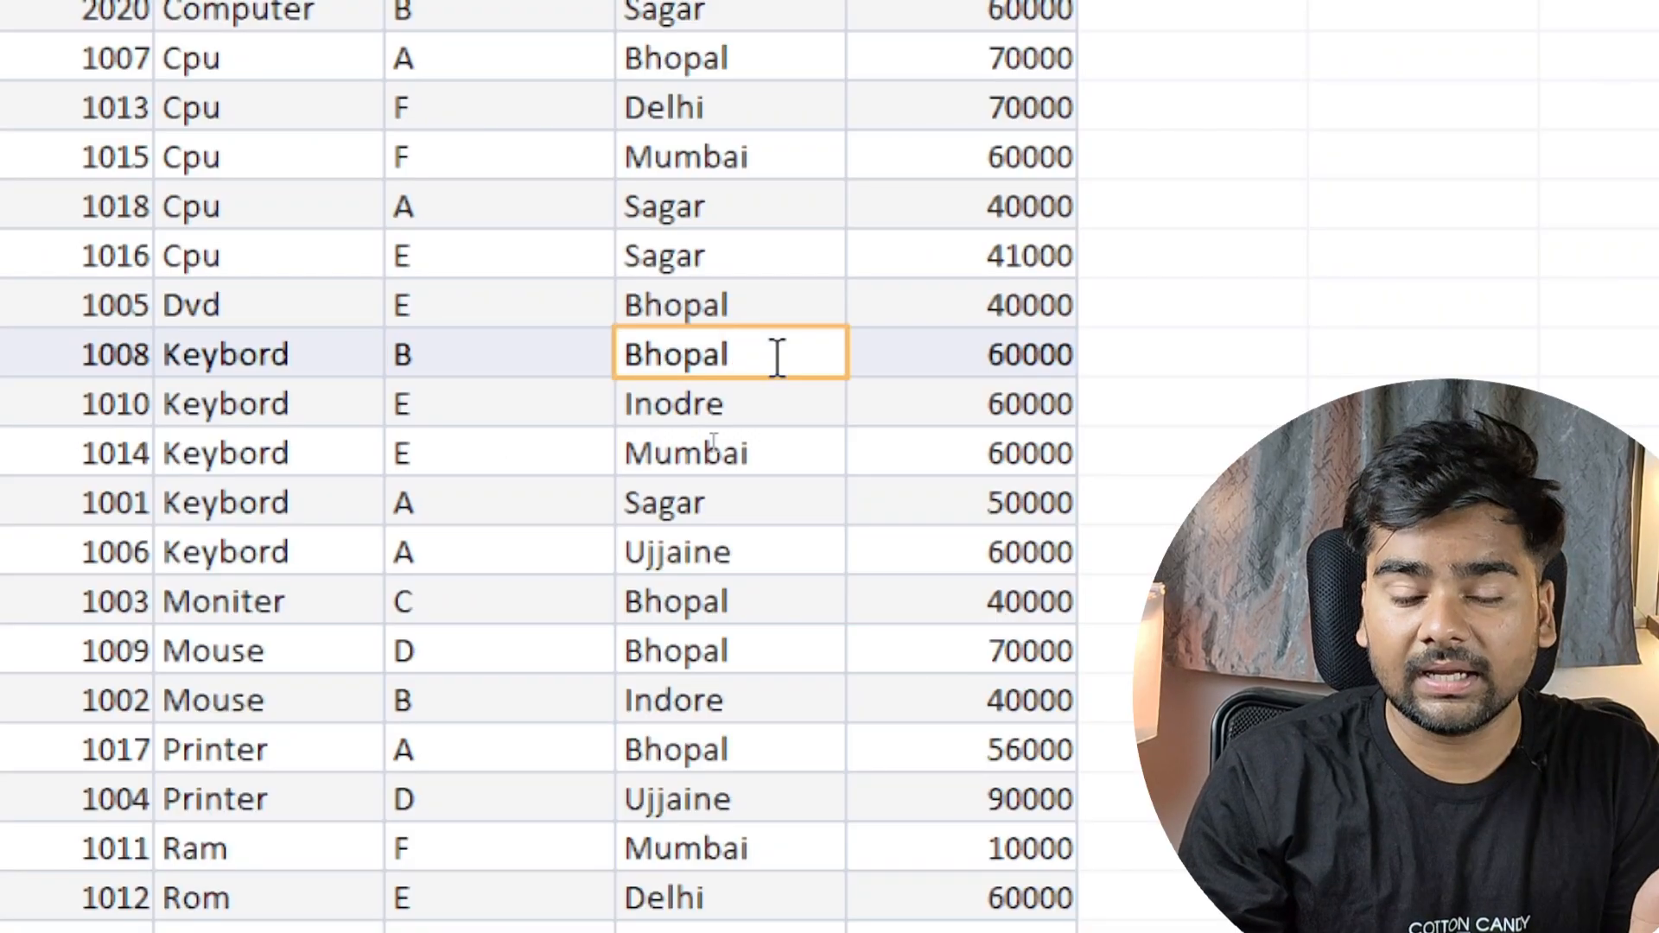
click(795, 404)
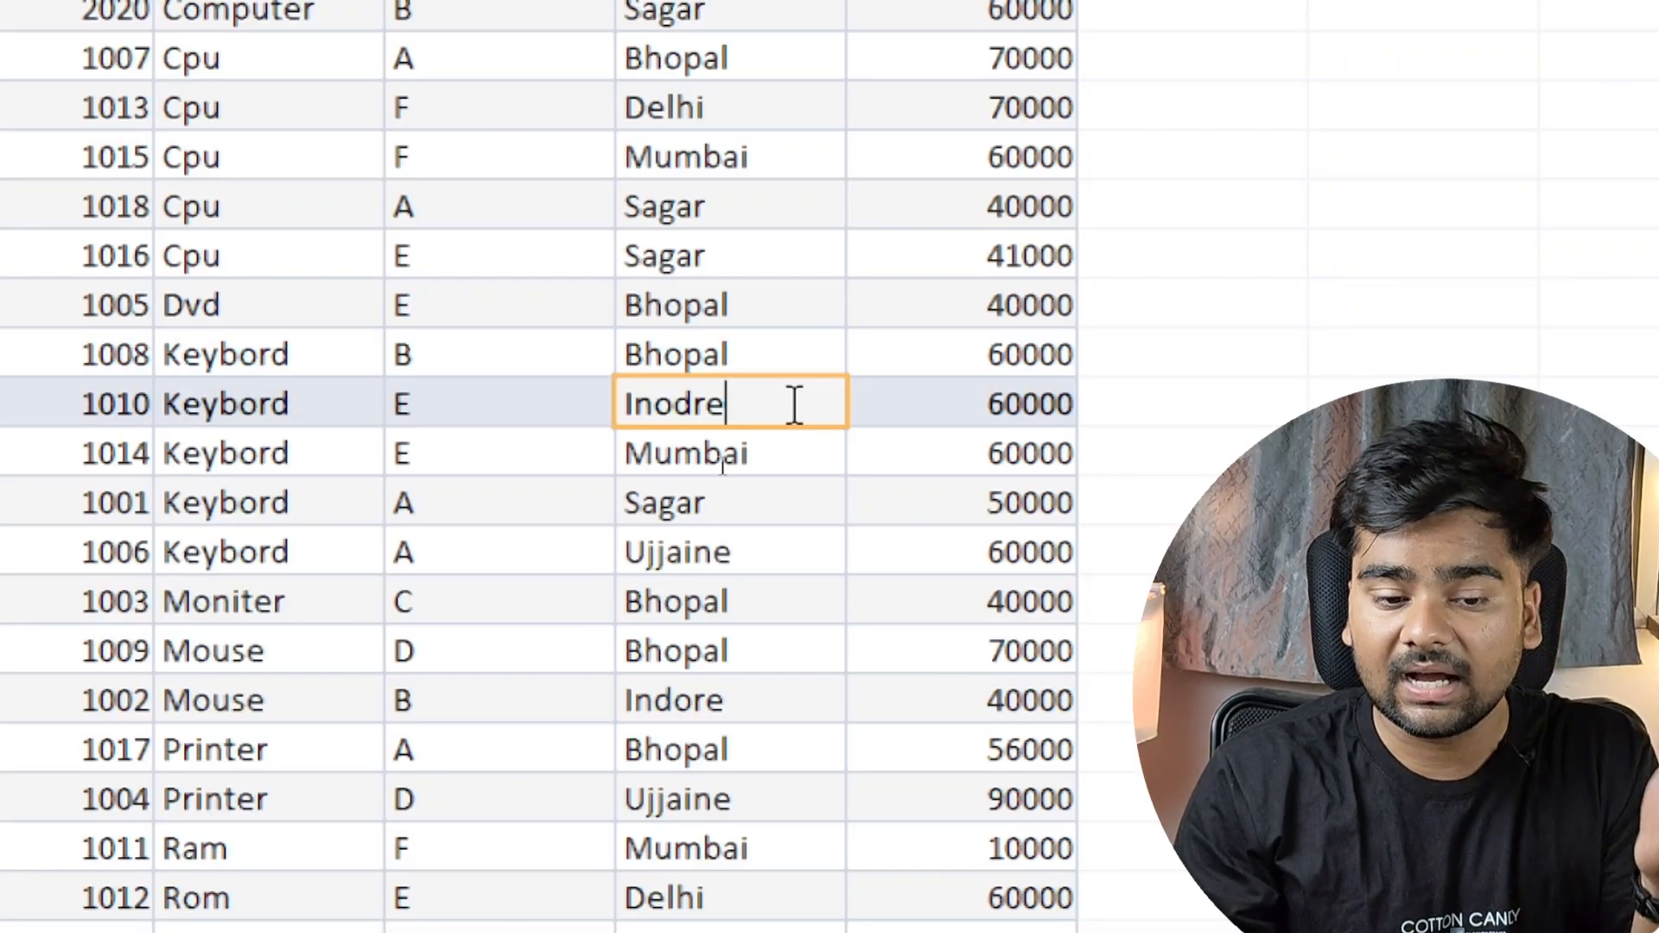
click(808, 452)
click(789, 500)
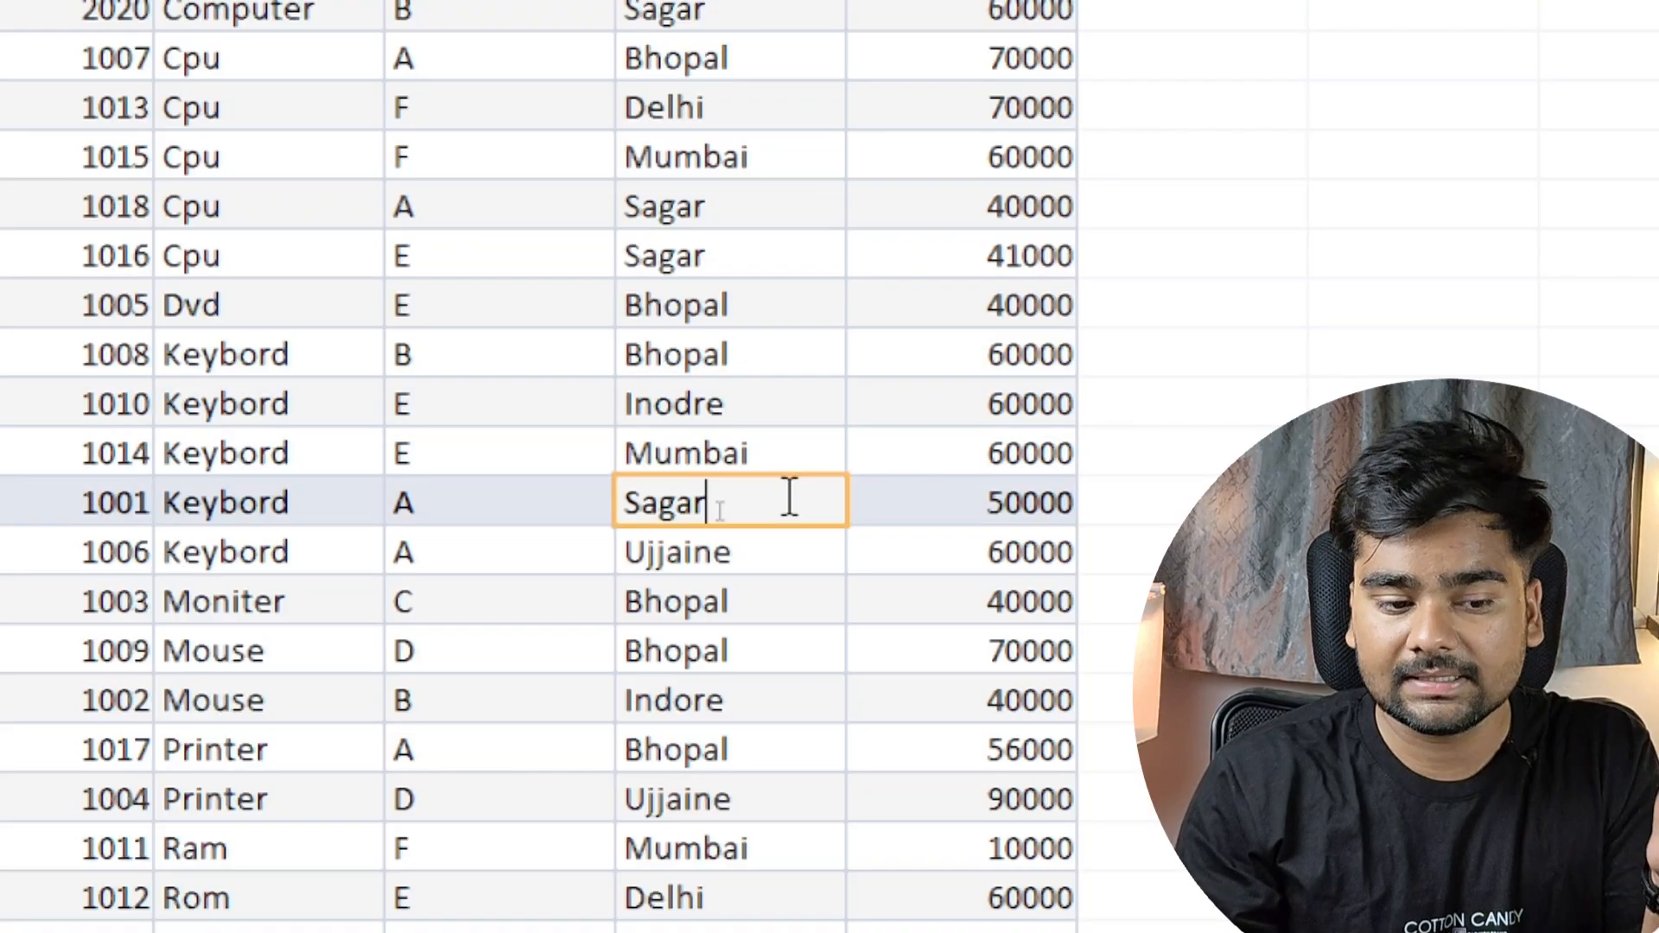
click(789, 559)
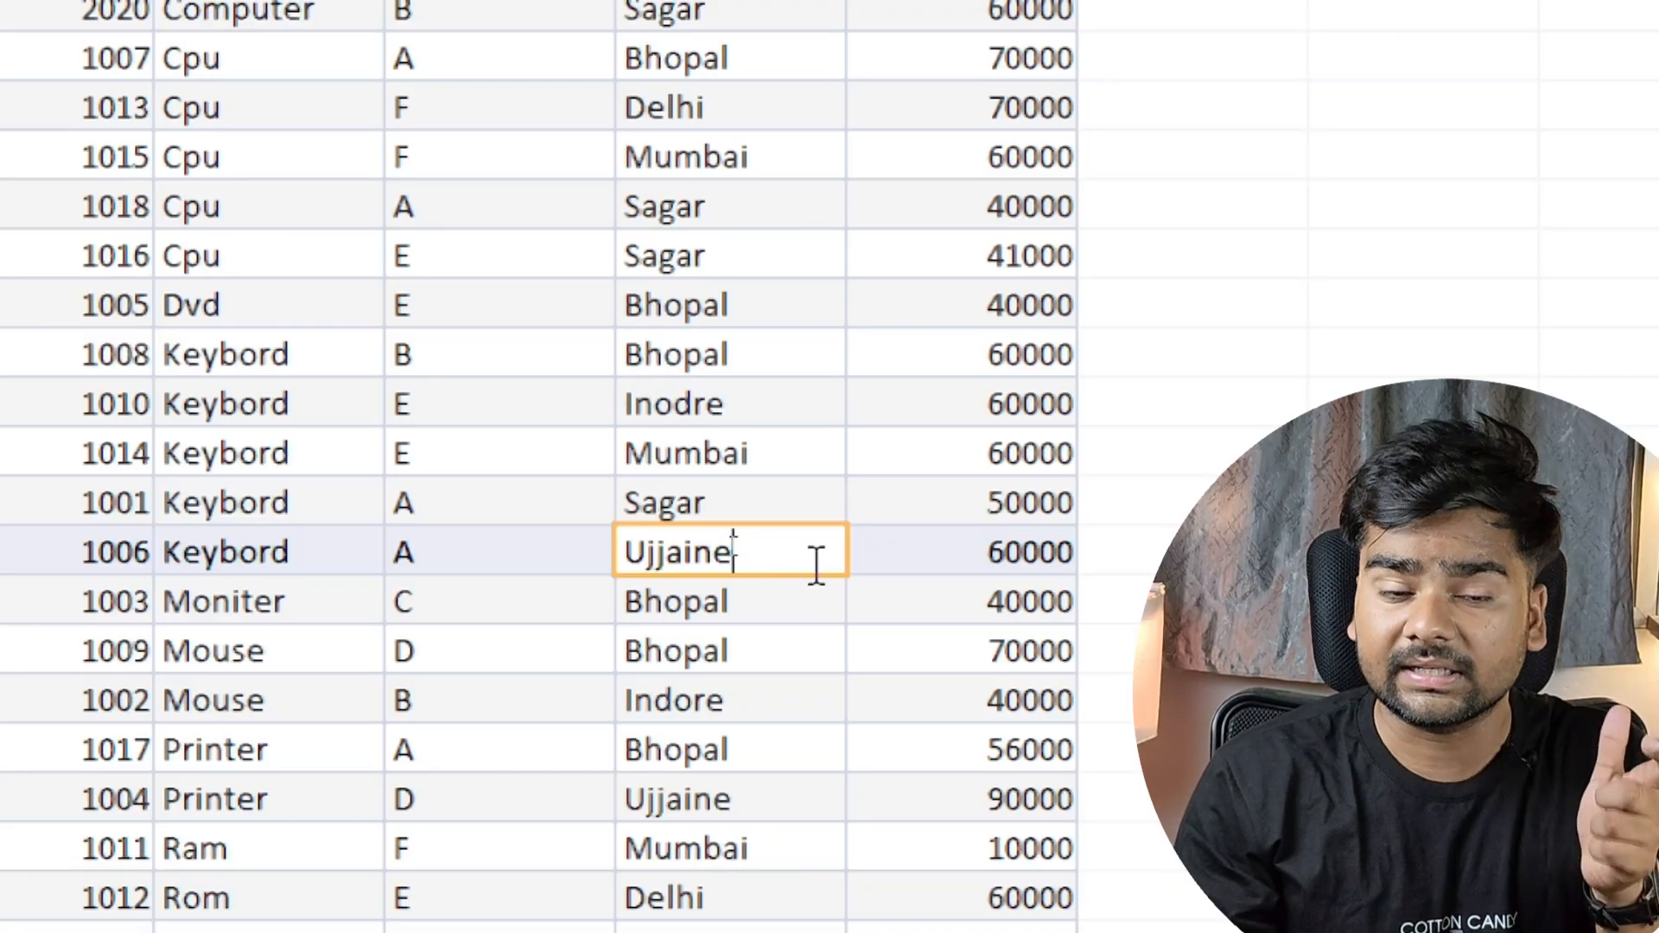
click(775, 357)
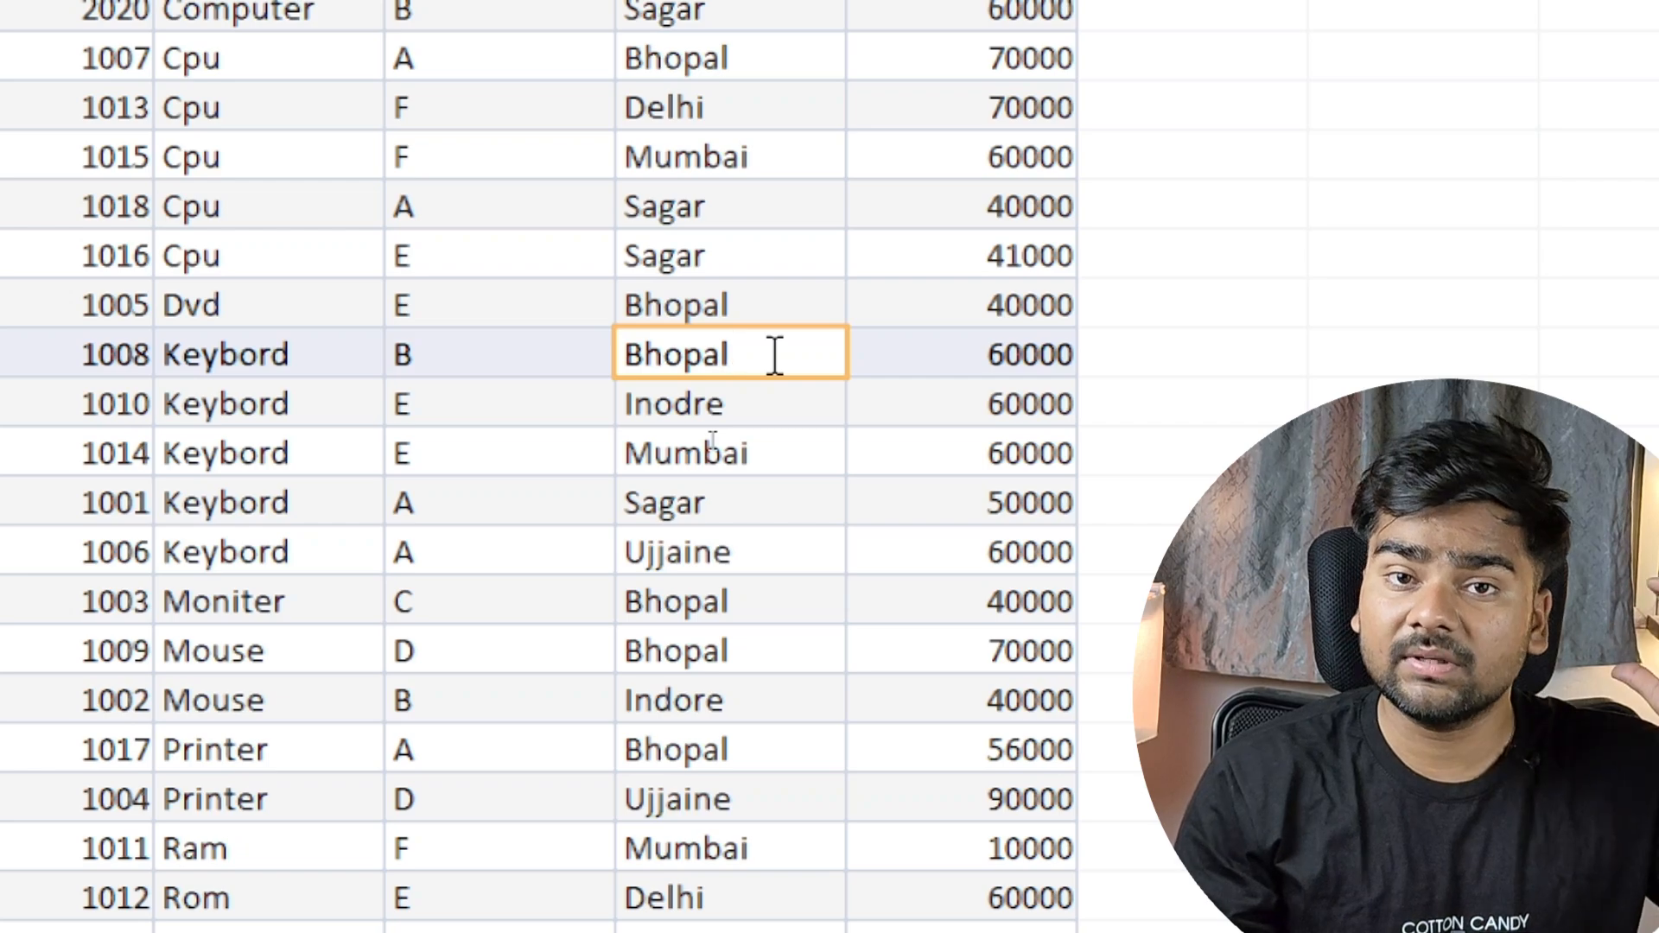
click(770, 548)
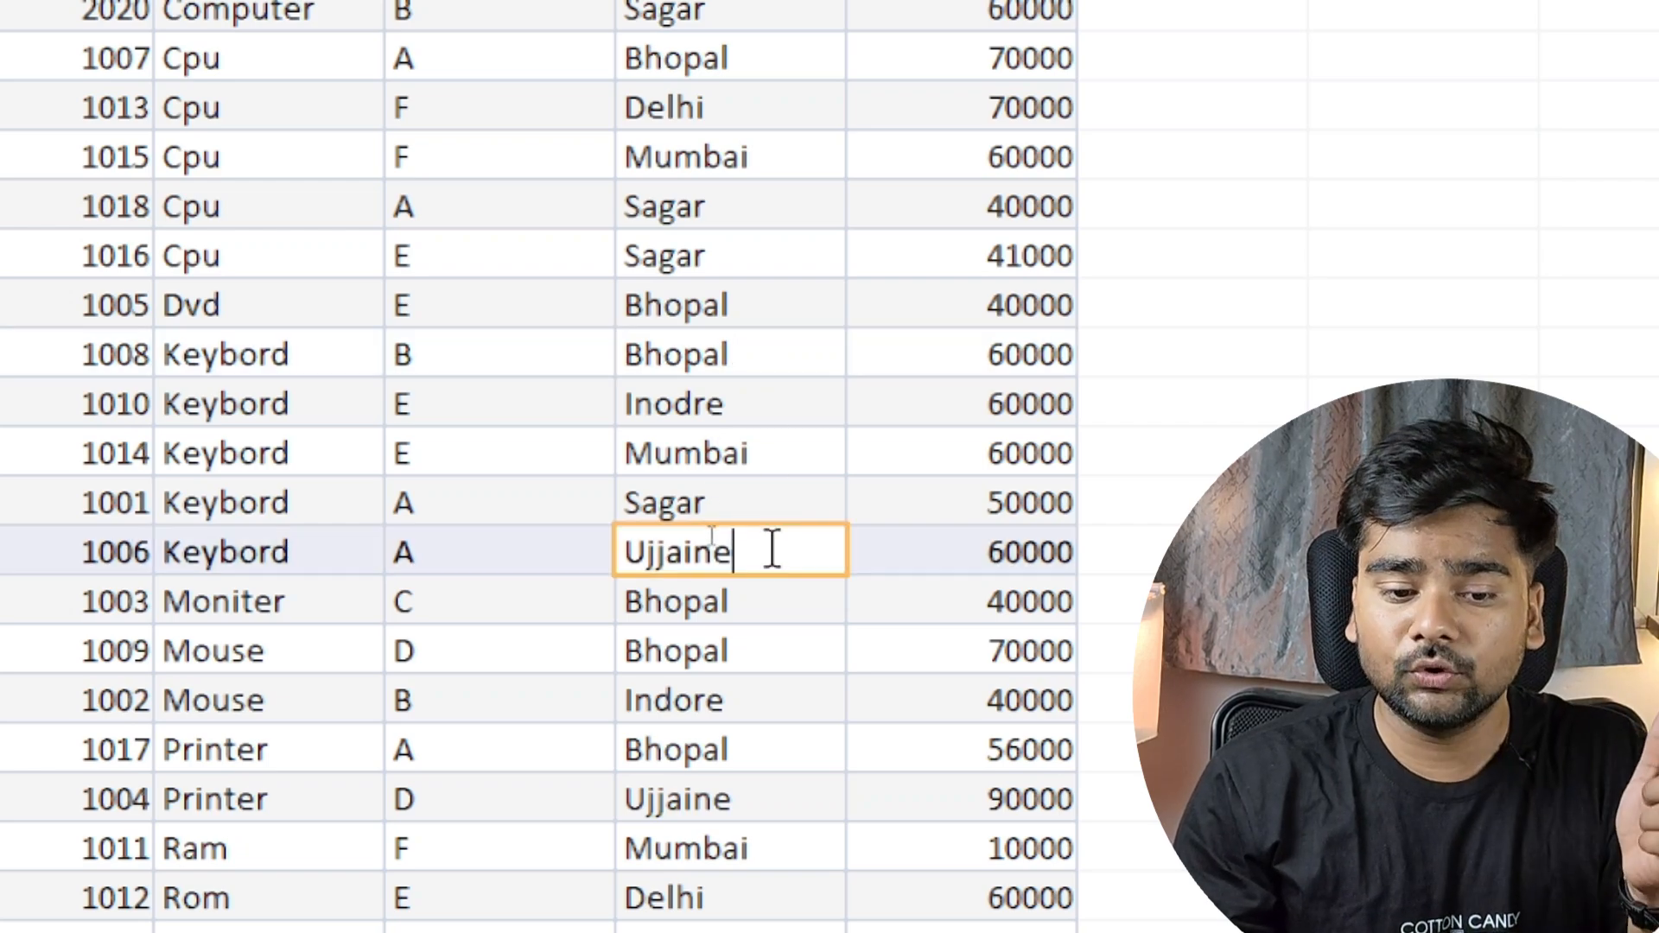
click(734, 499)
click(789, 451)
click(769, 397)
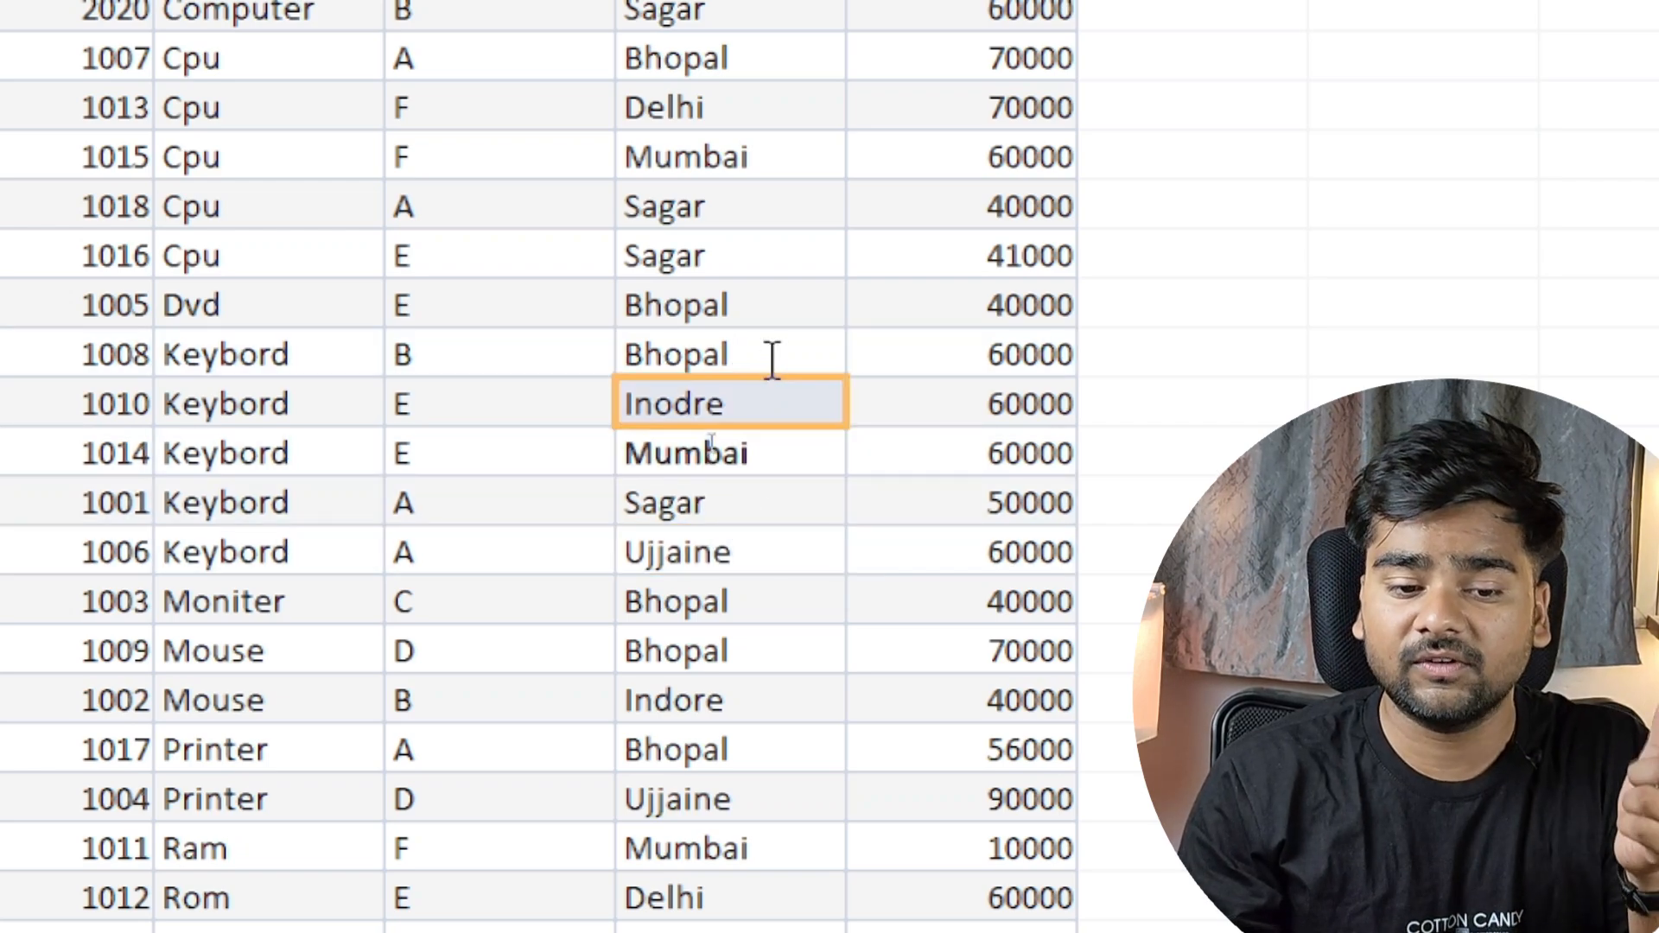
click(772, 356)
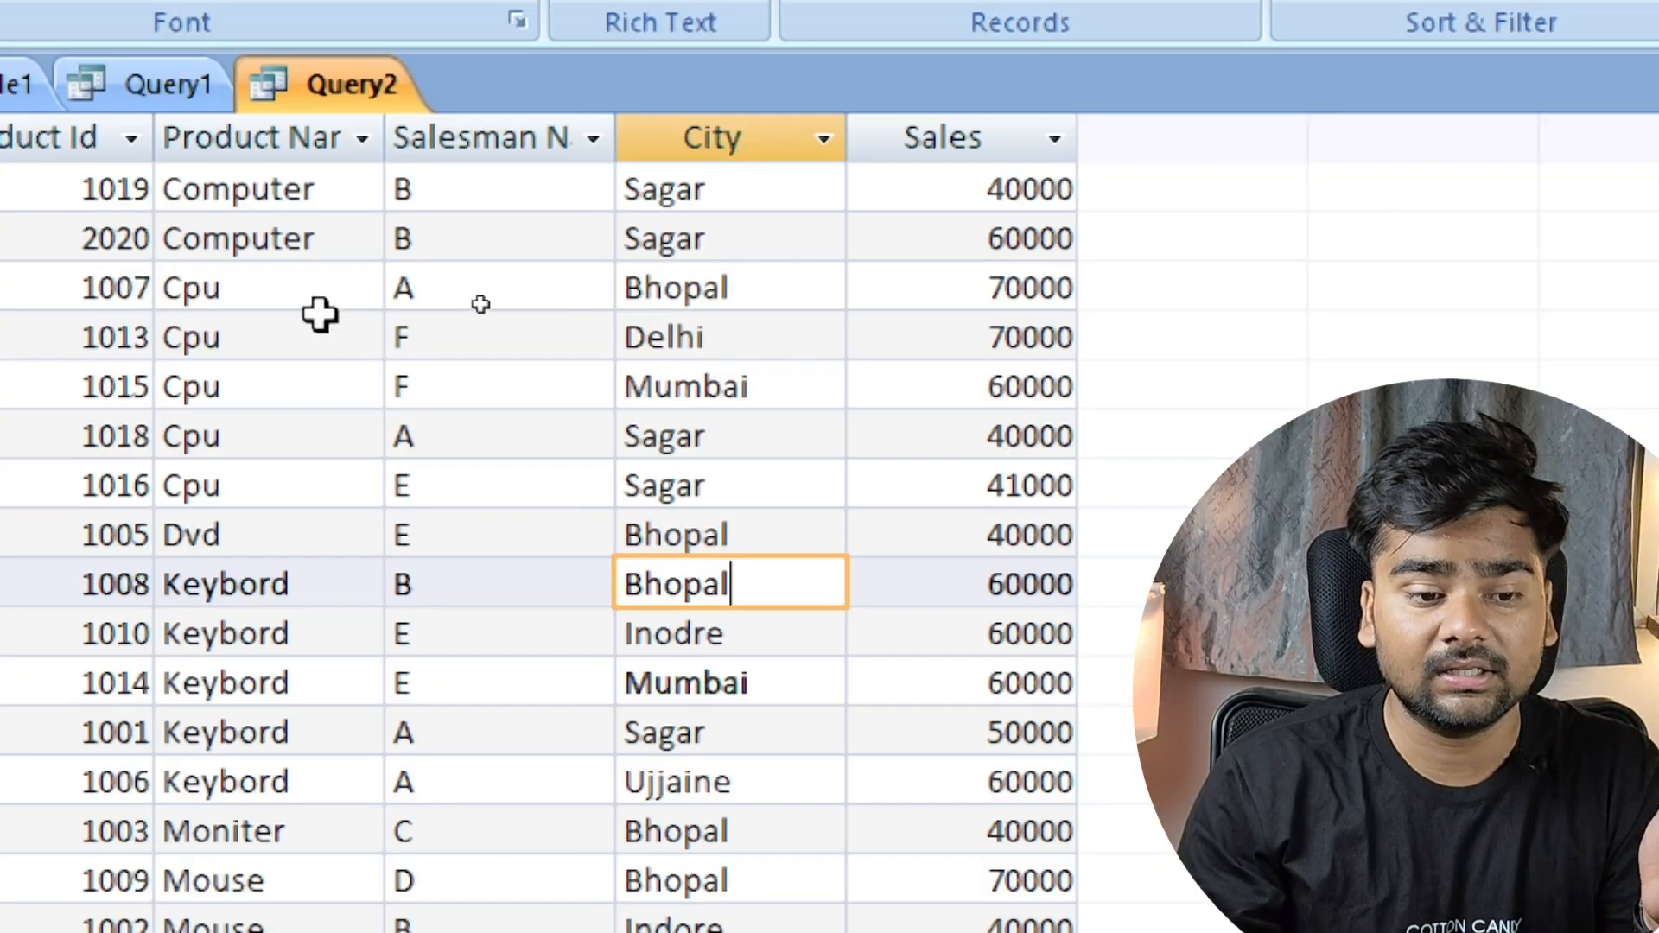
- Examine the order of the City values within the Cpu rows of the Query2 results
click(262, 286)
click(713, 337)
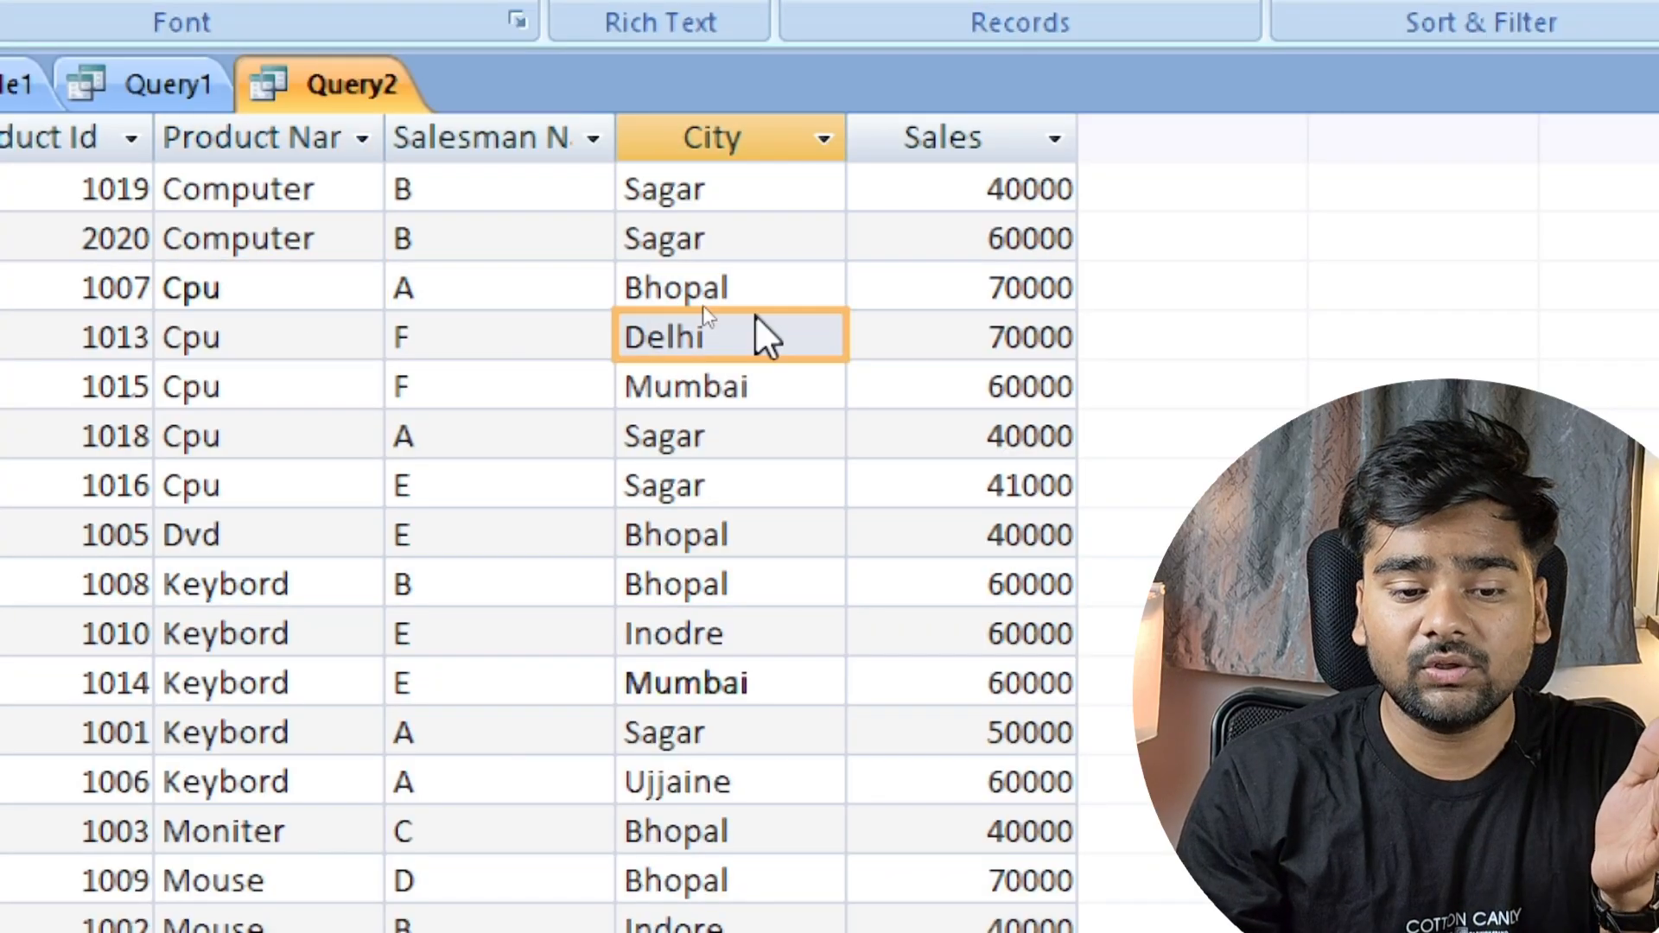
click(762, 387)
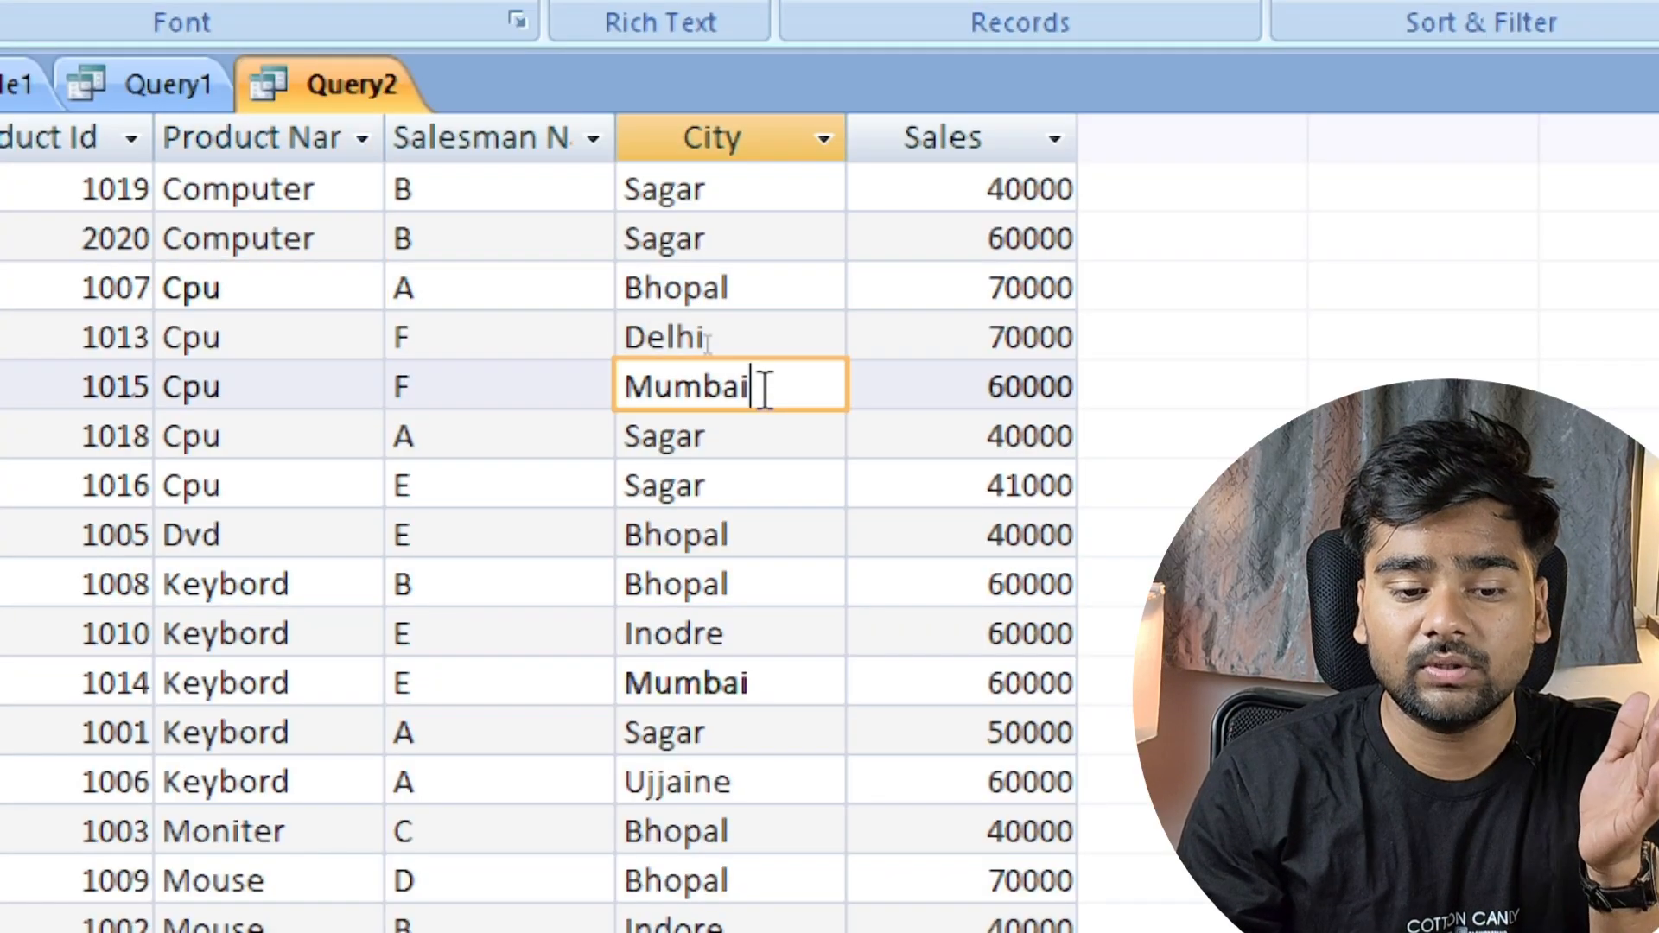
click(755, 441)
click(786, 292)
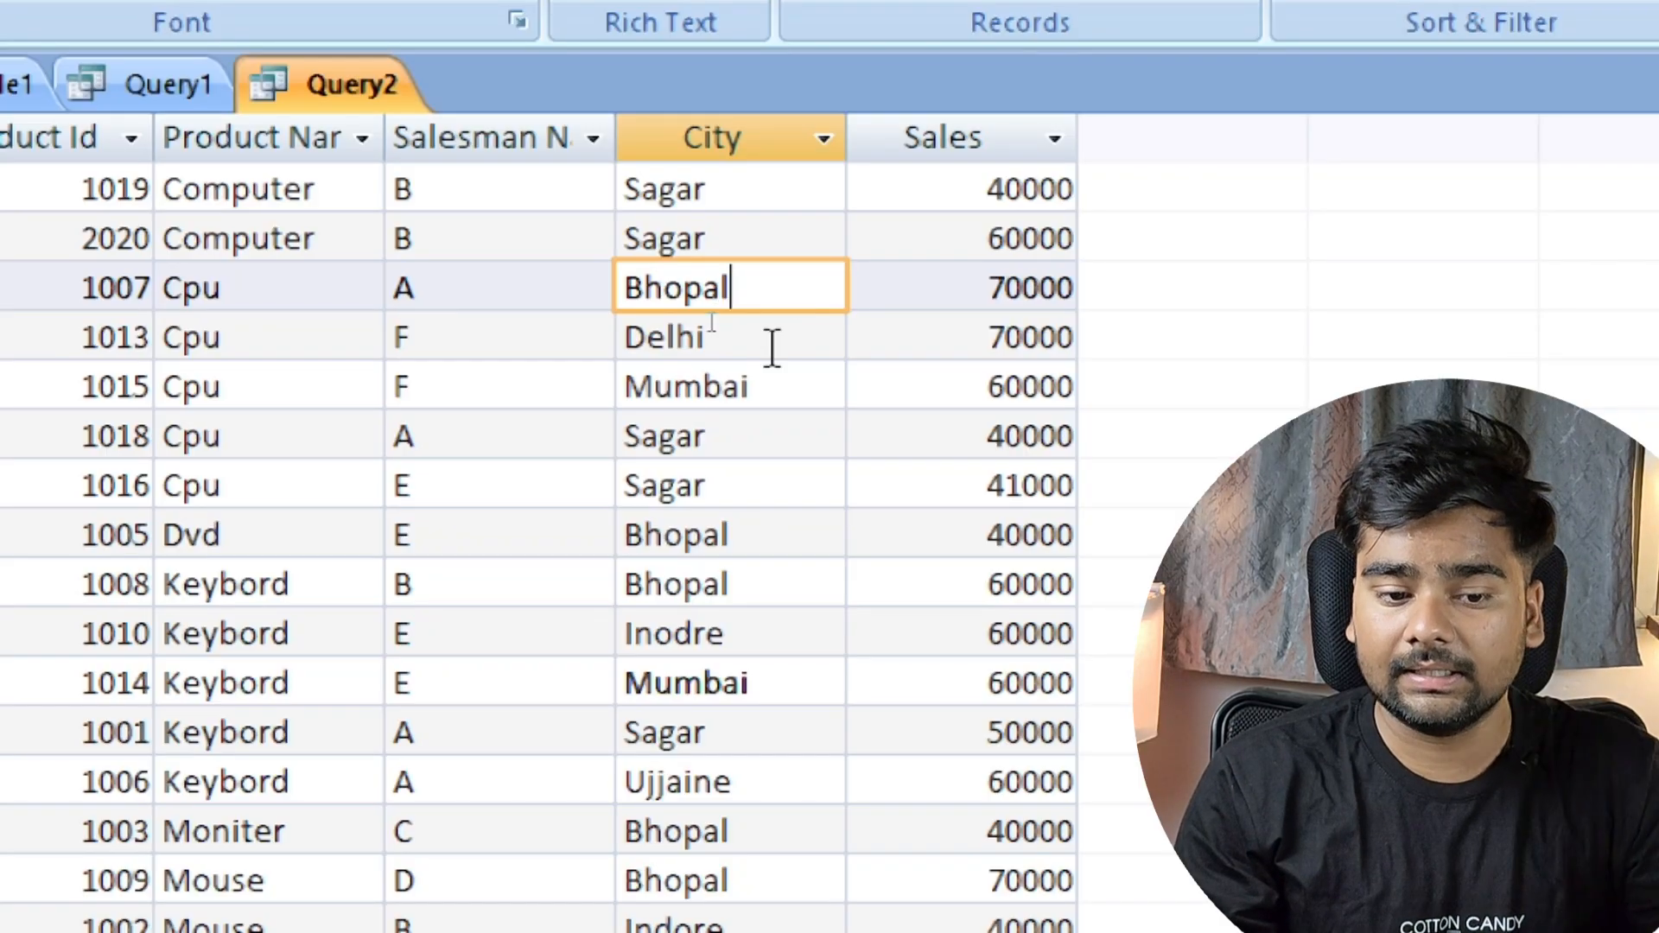
click(750, 479)
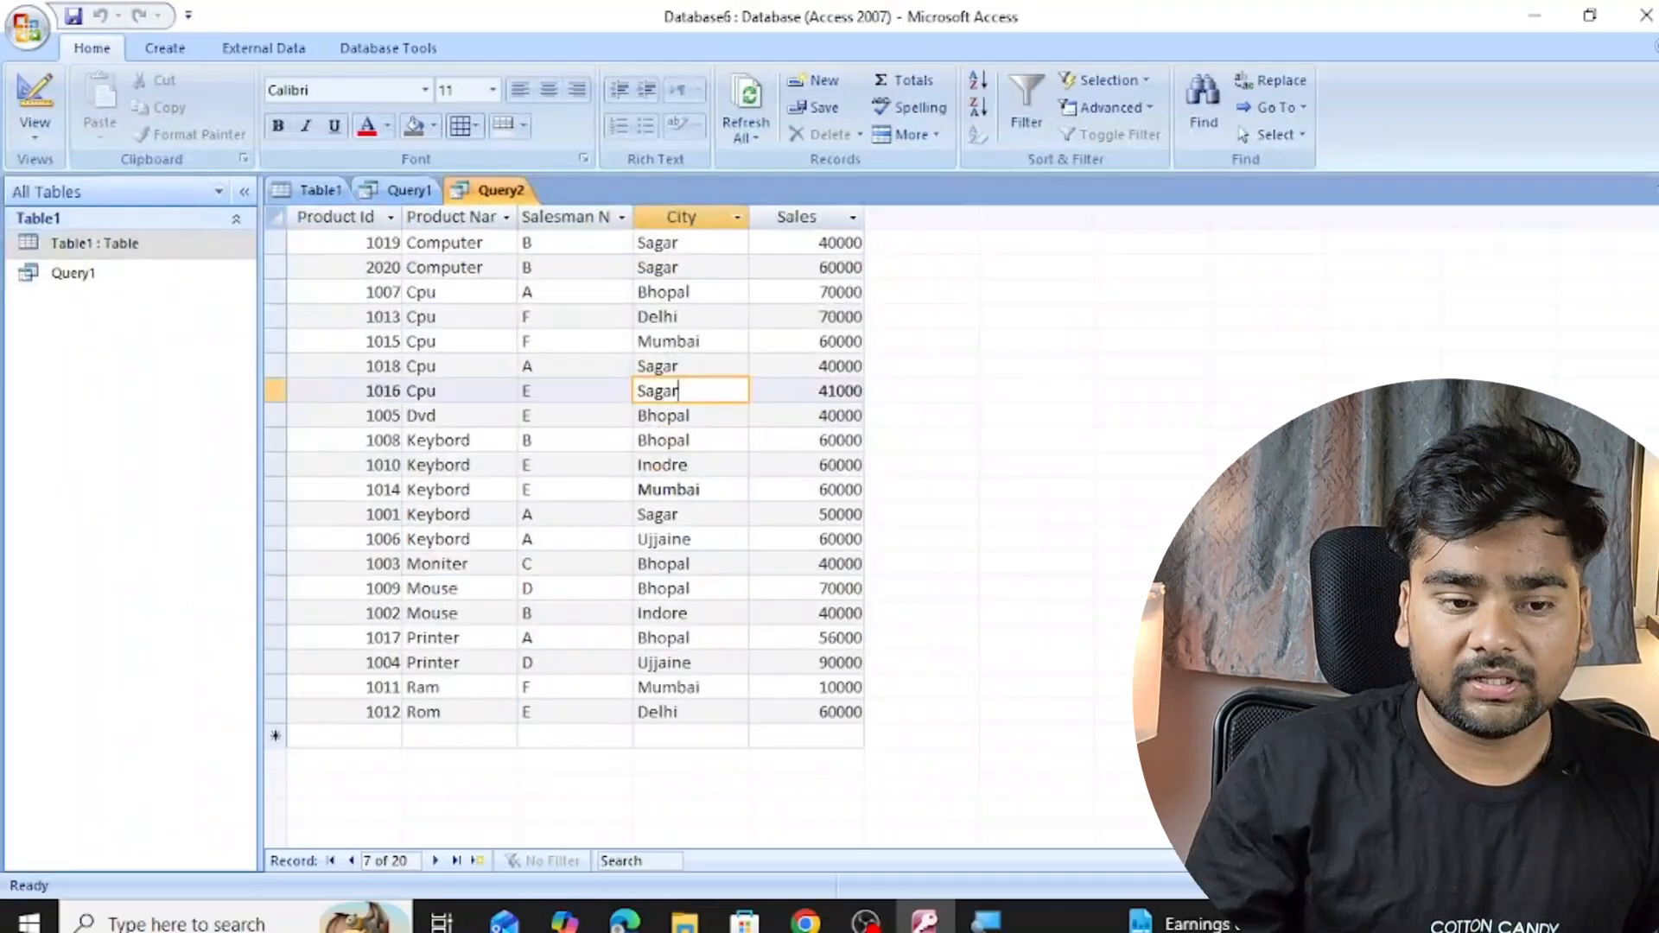
- In Design View, set the City sort of Query2 to Descending, run it and check the cities in the Keybord rows
click(33, 130)
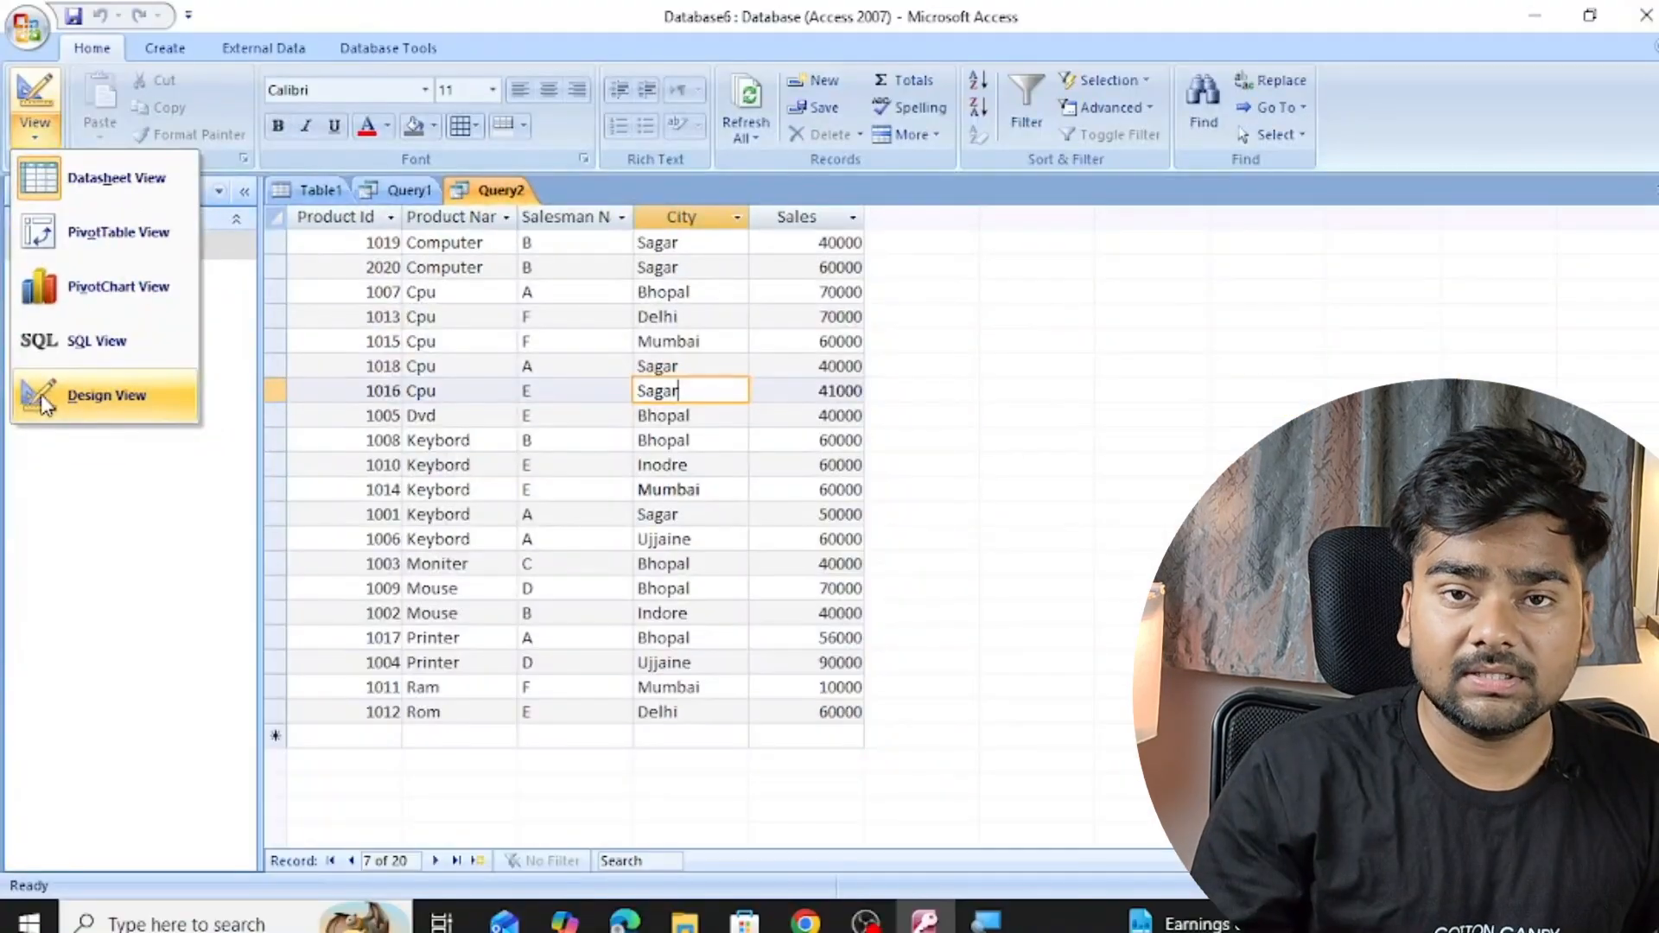
click(45, 402)
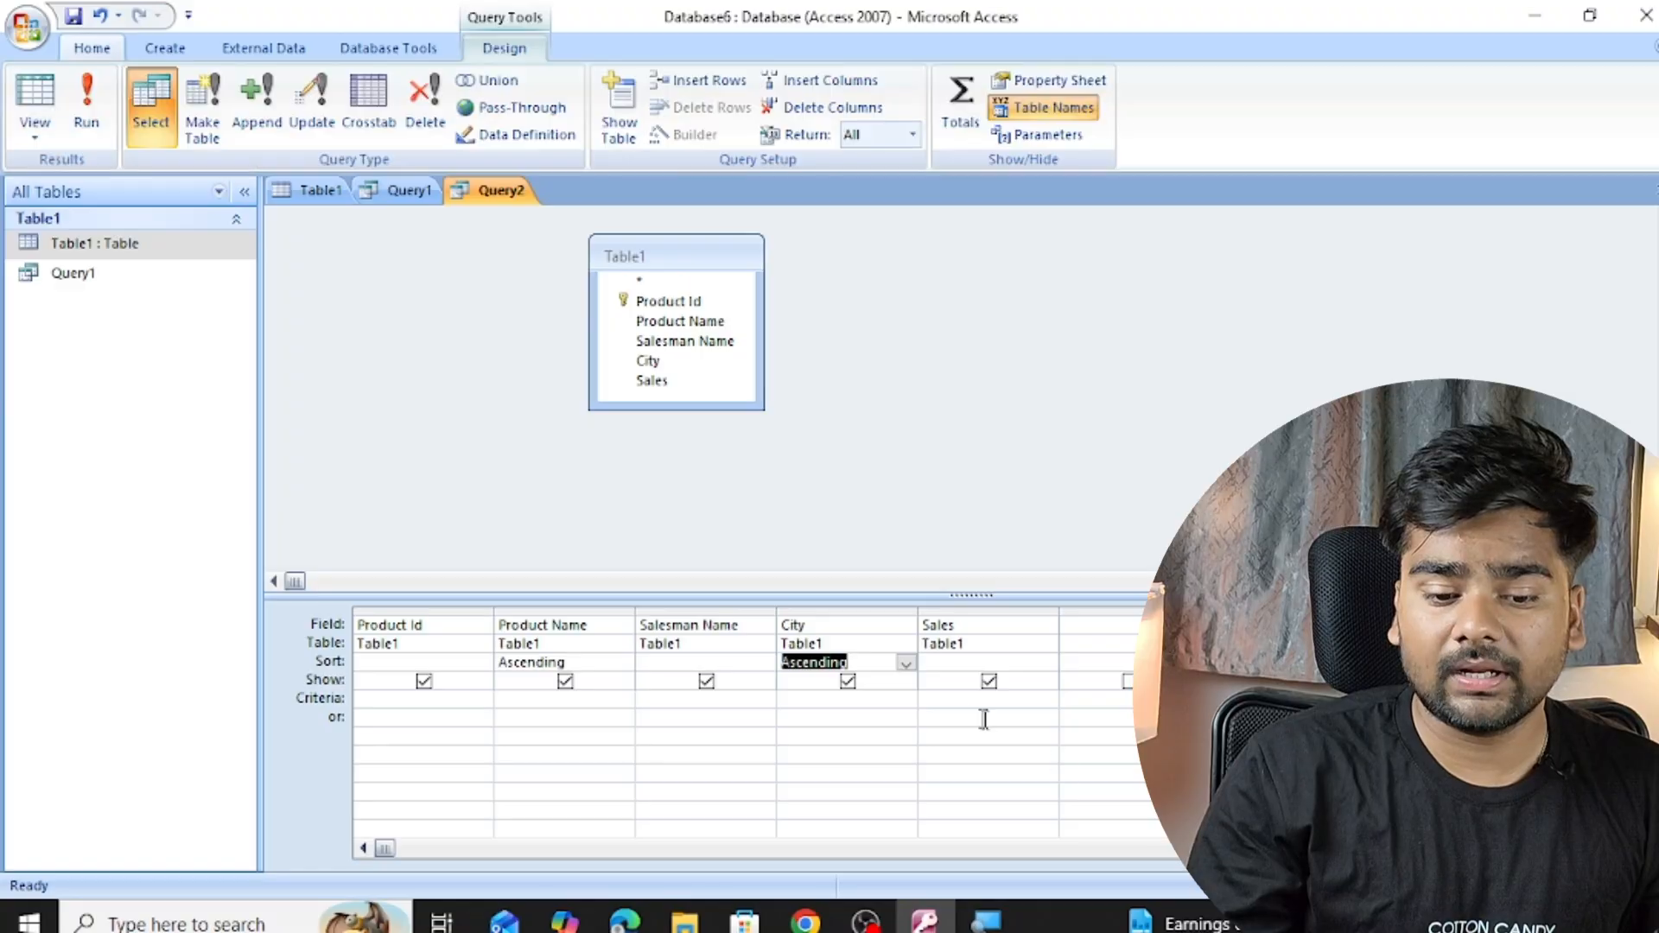
click(908, 666)
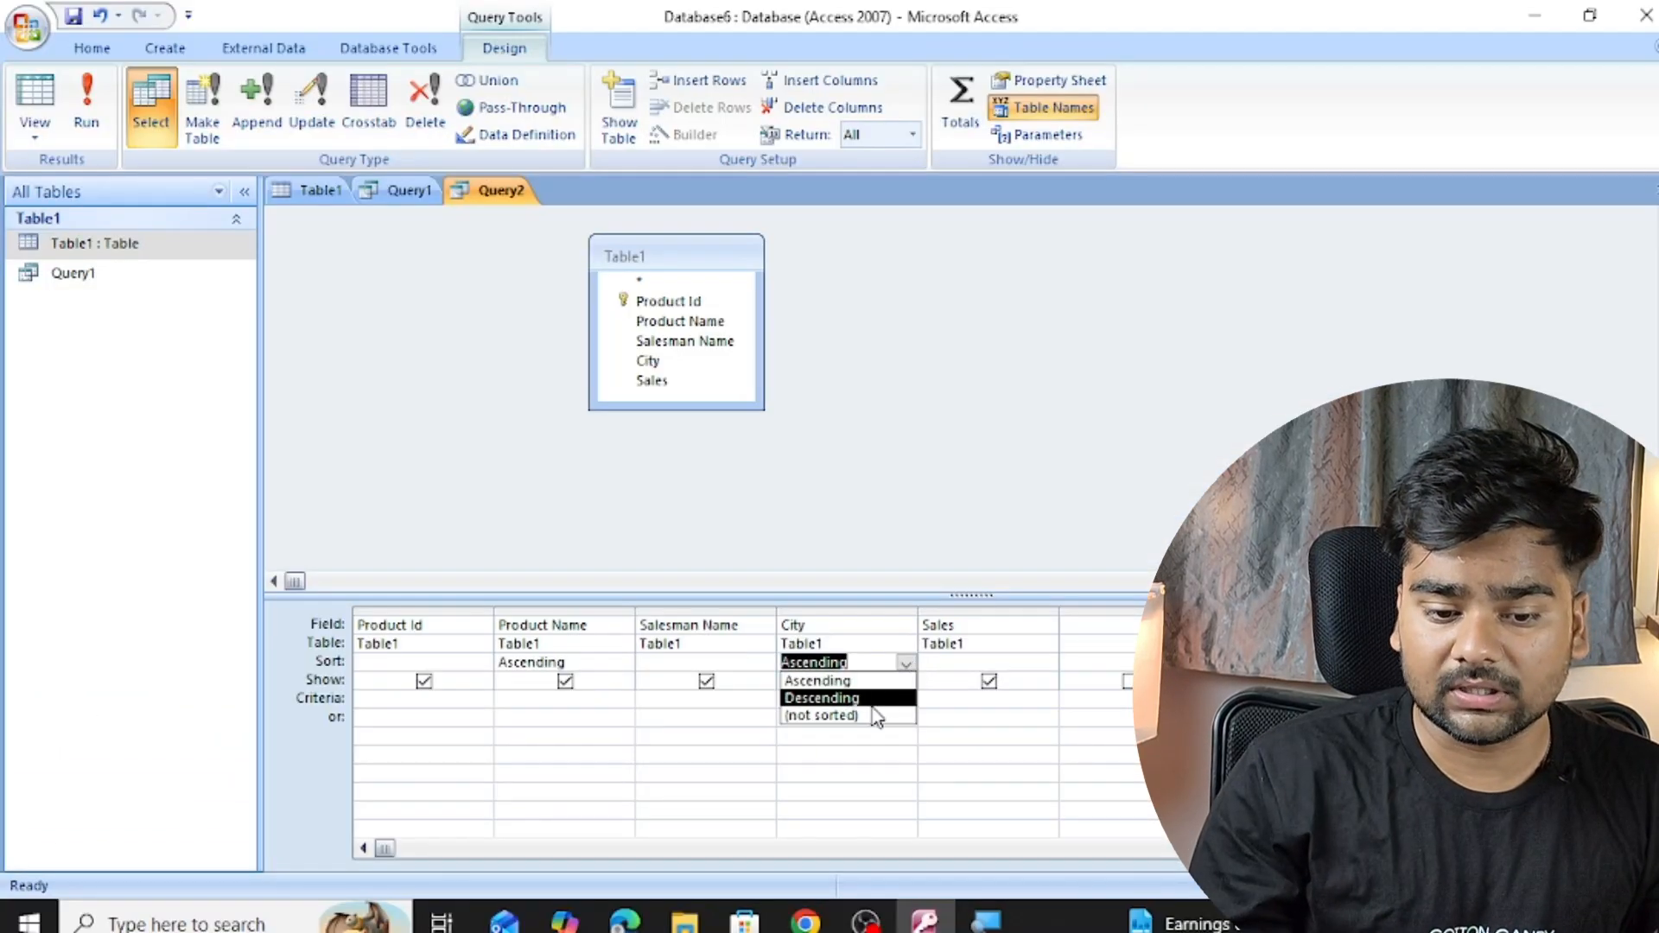
click(877, 698)
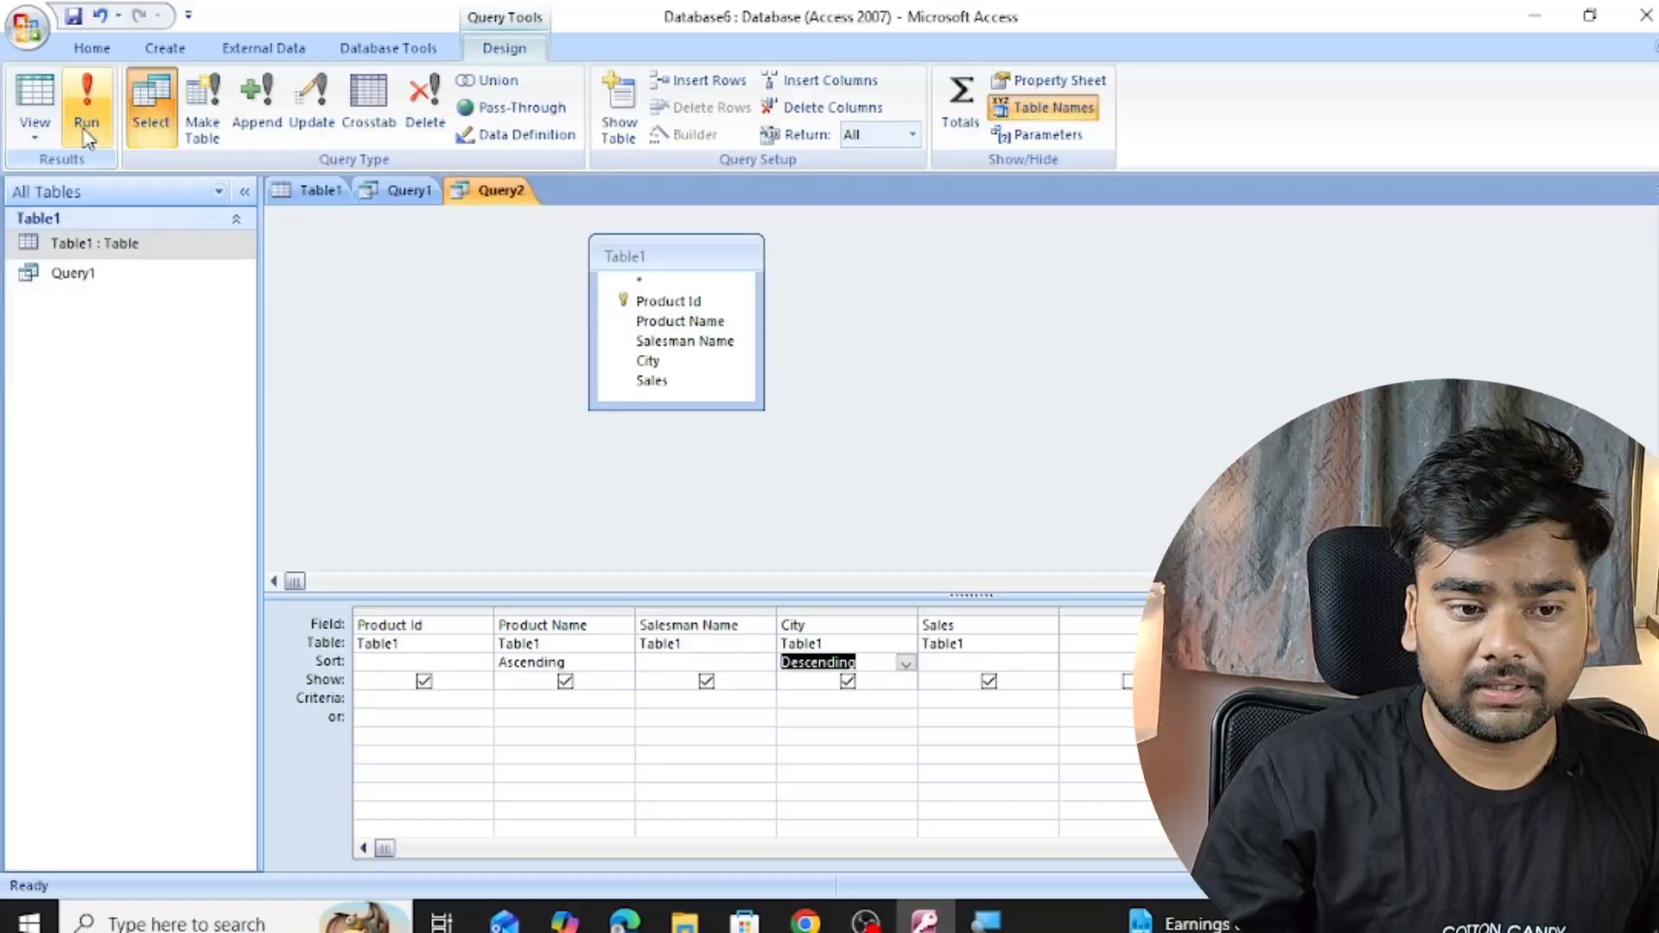
click(89, 130)
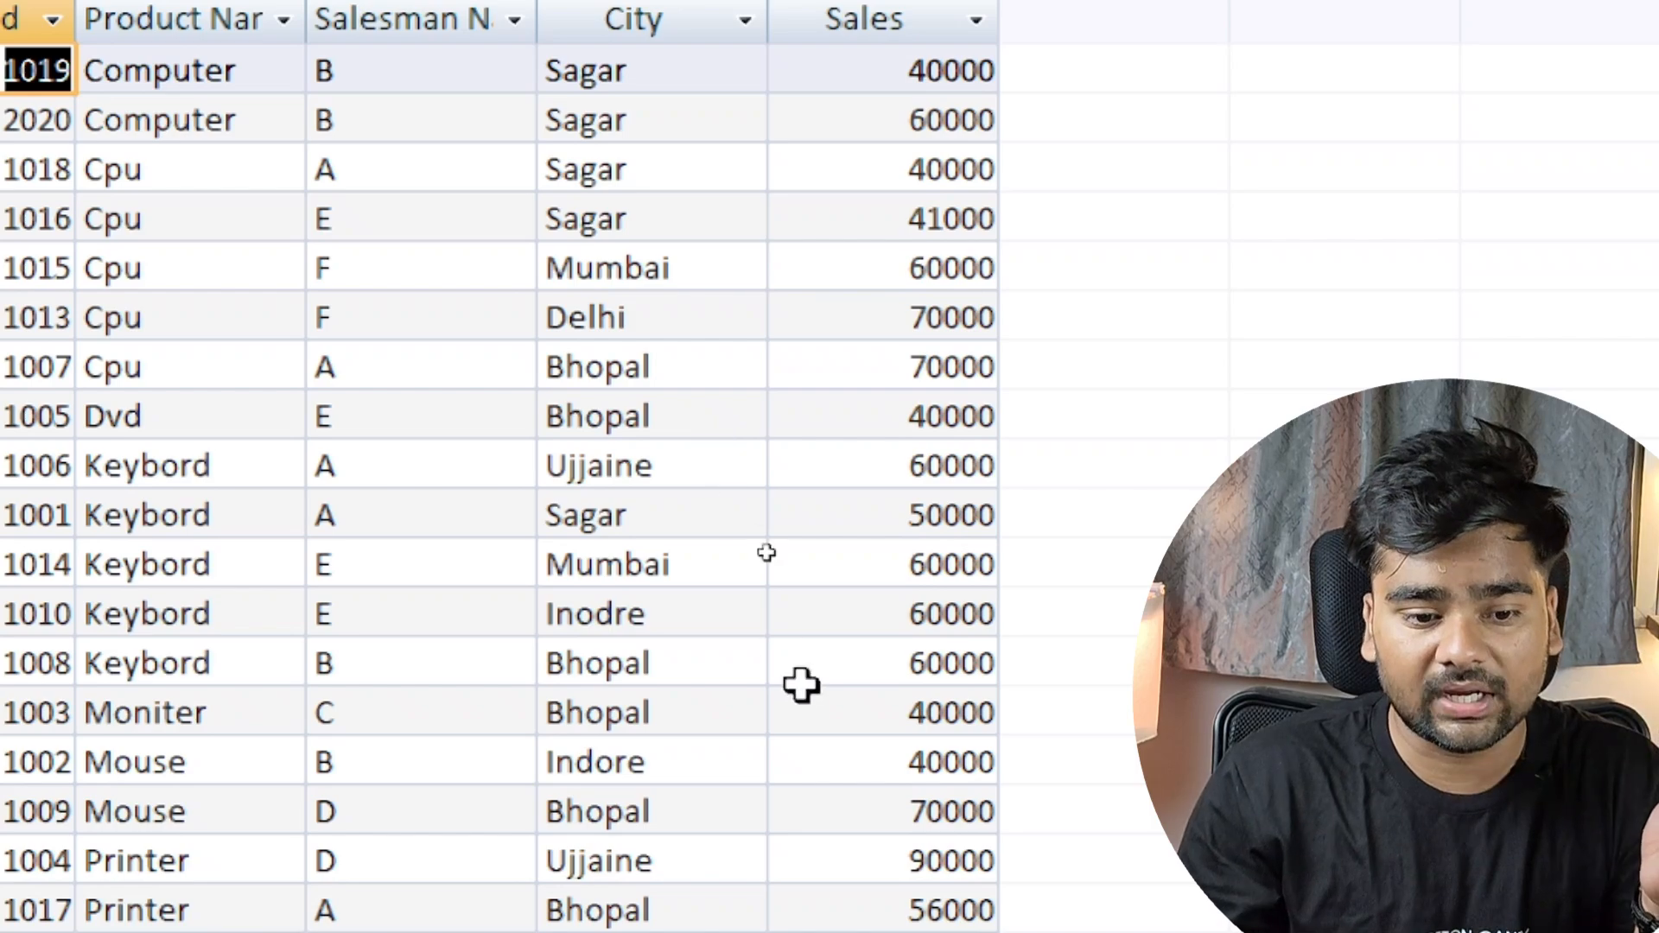
click(717, 449)
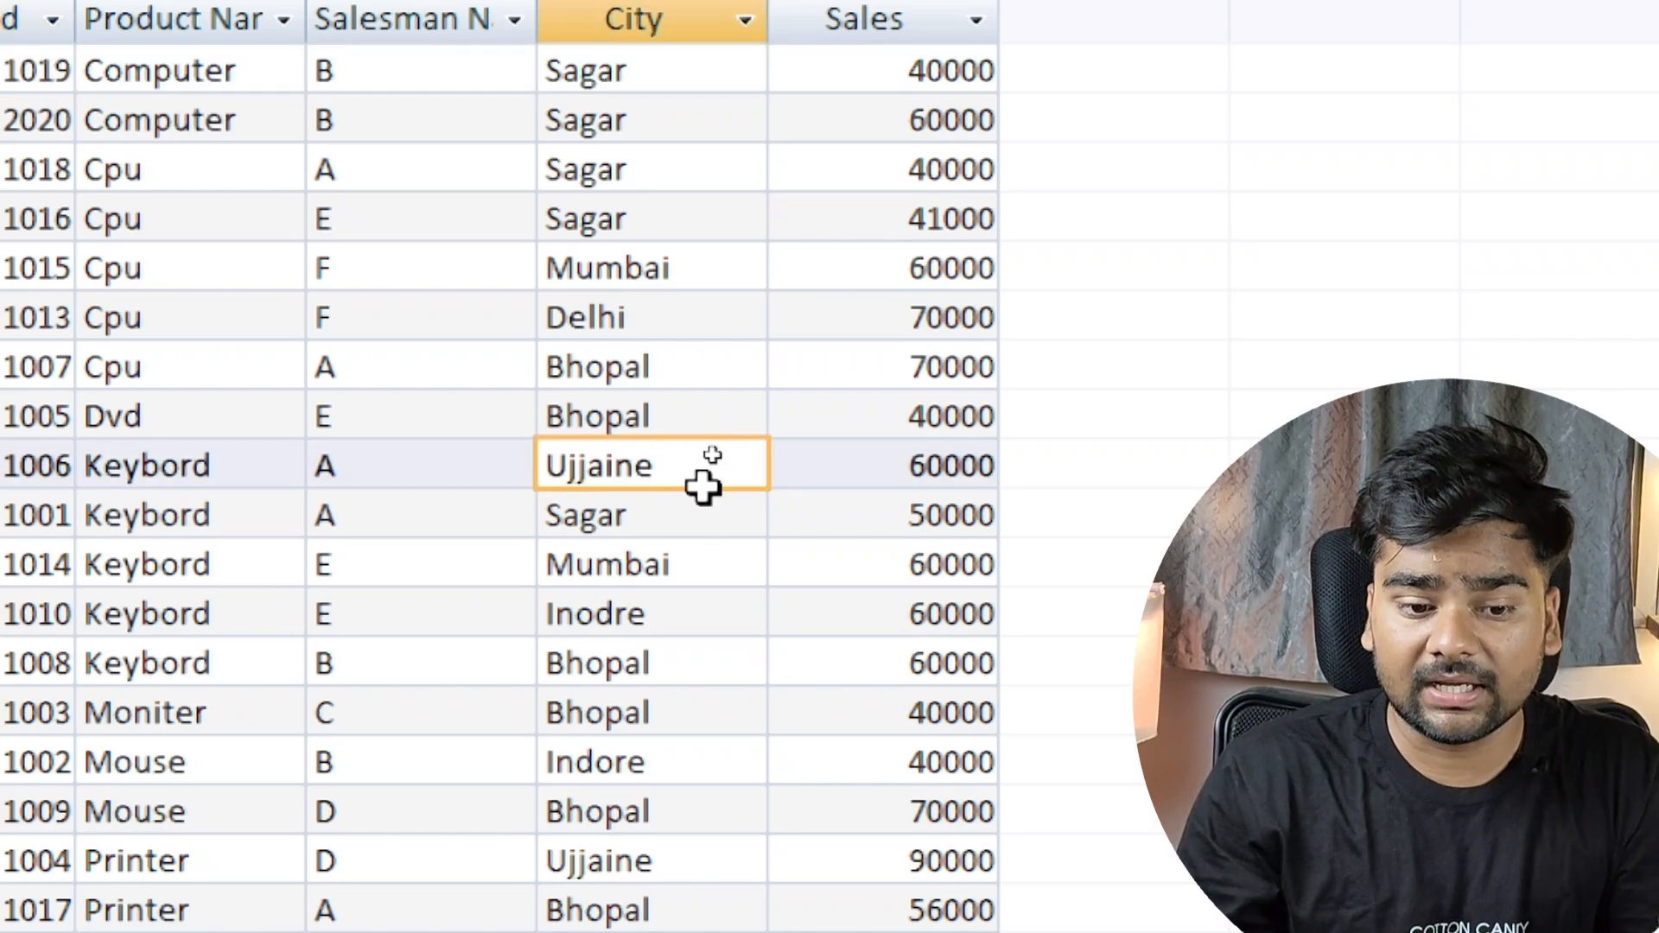
click(691, 513)
click(696, 572)
click(696, 611)
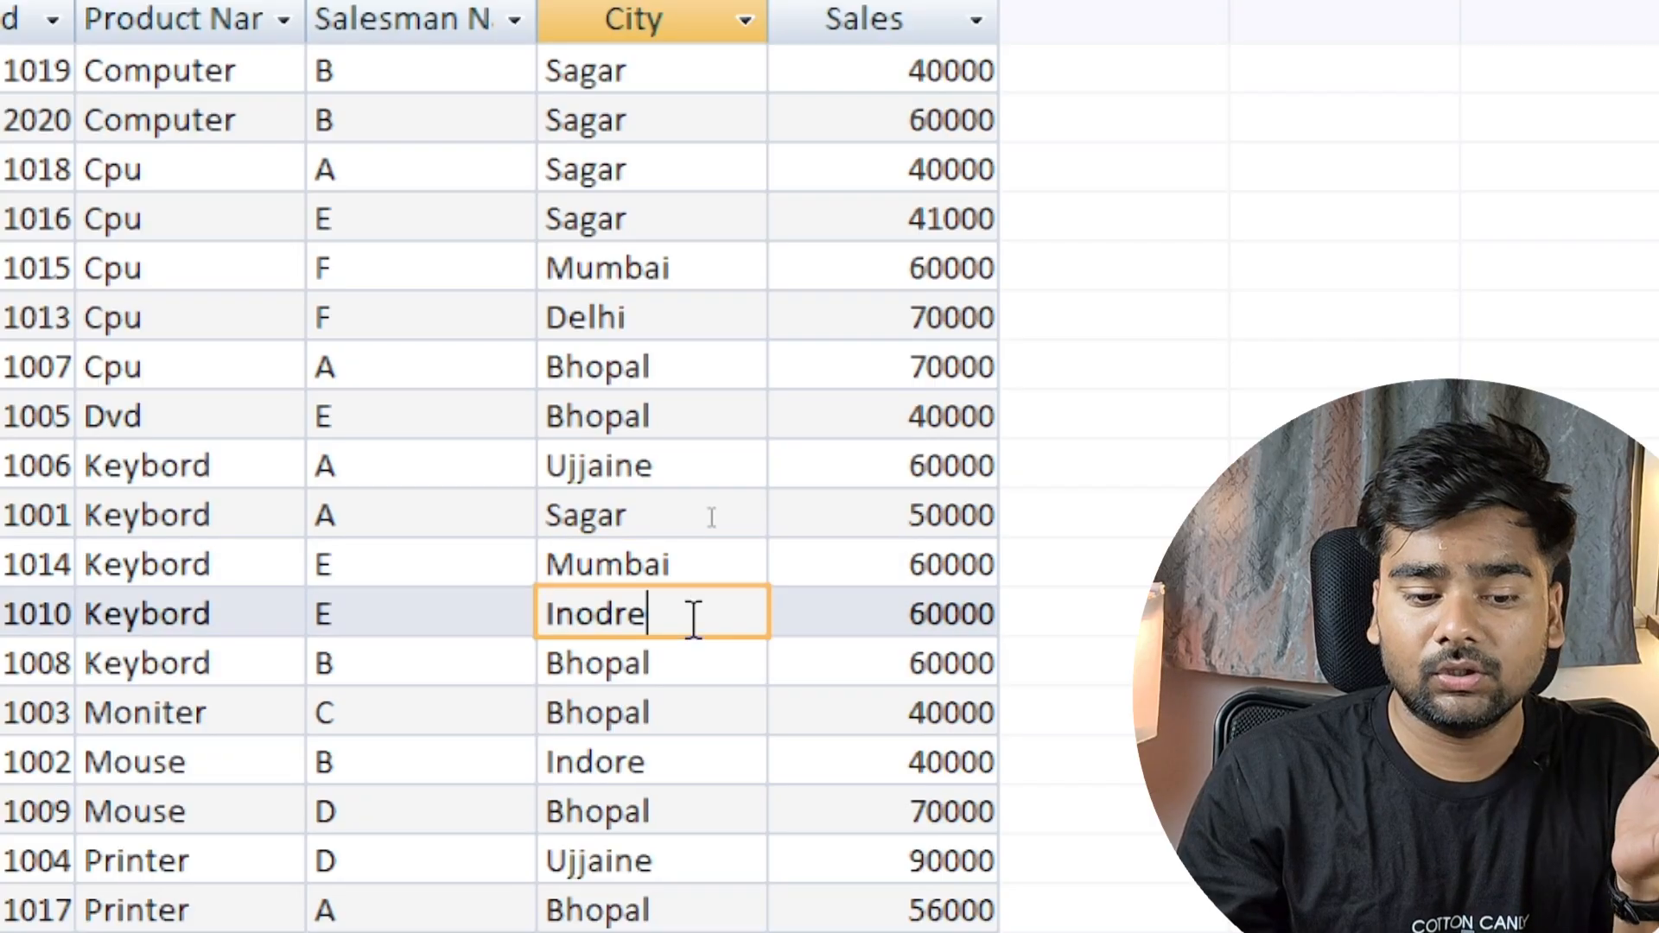
click(682, 662)
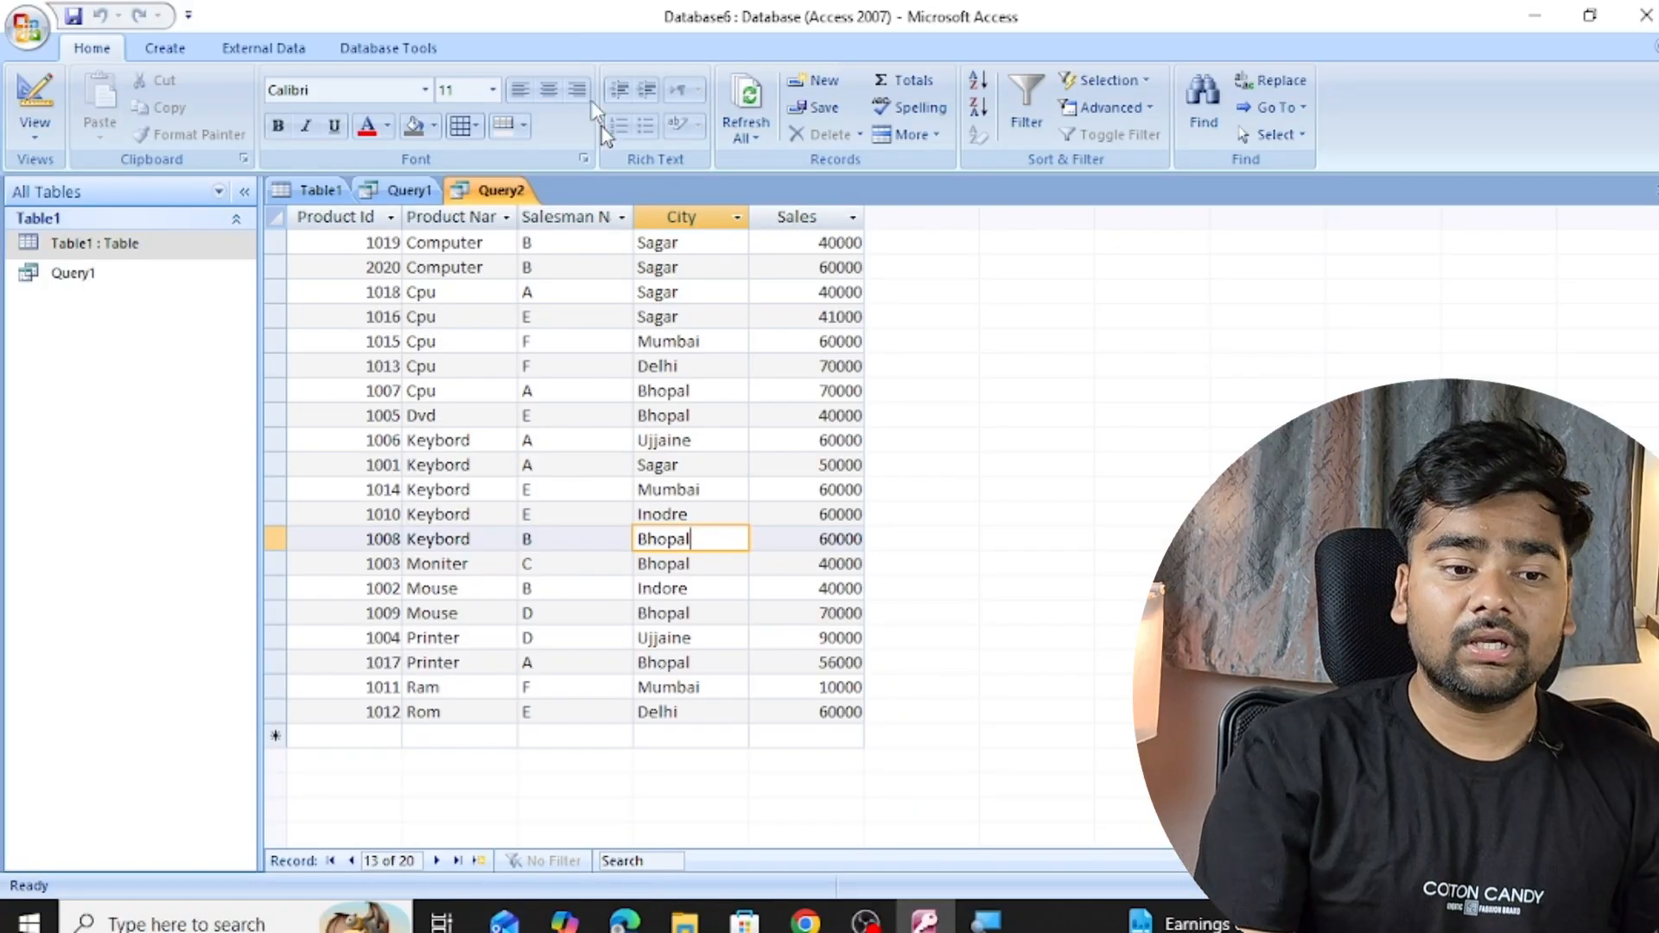
- Return Query2 to Design View and set the Product Name and City fields to (not sorted)
click(19, 135)
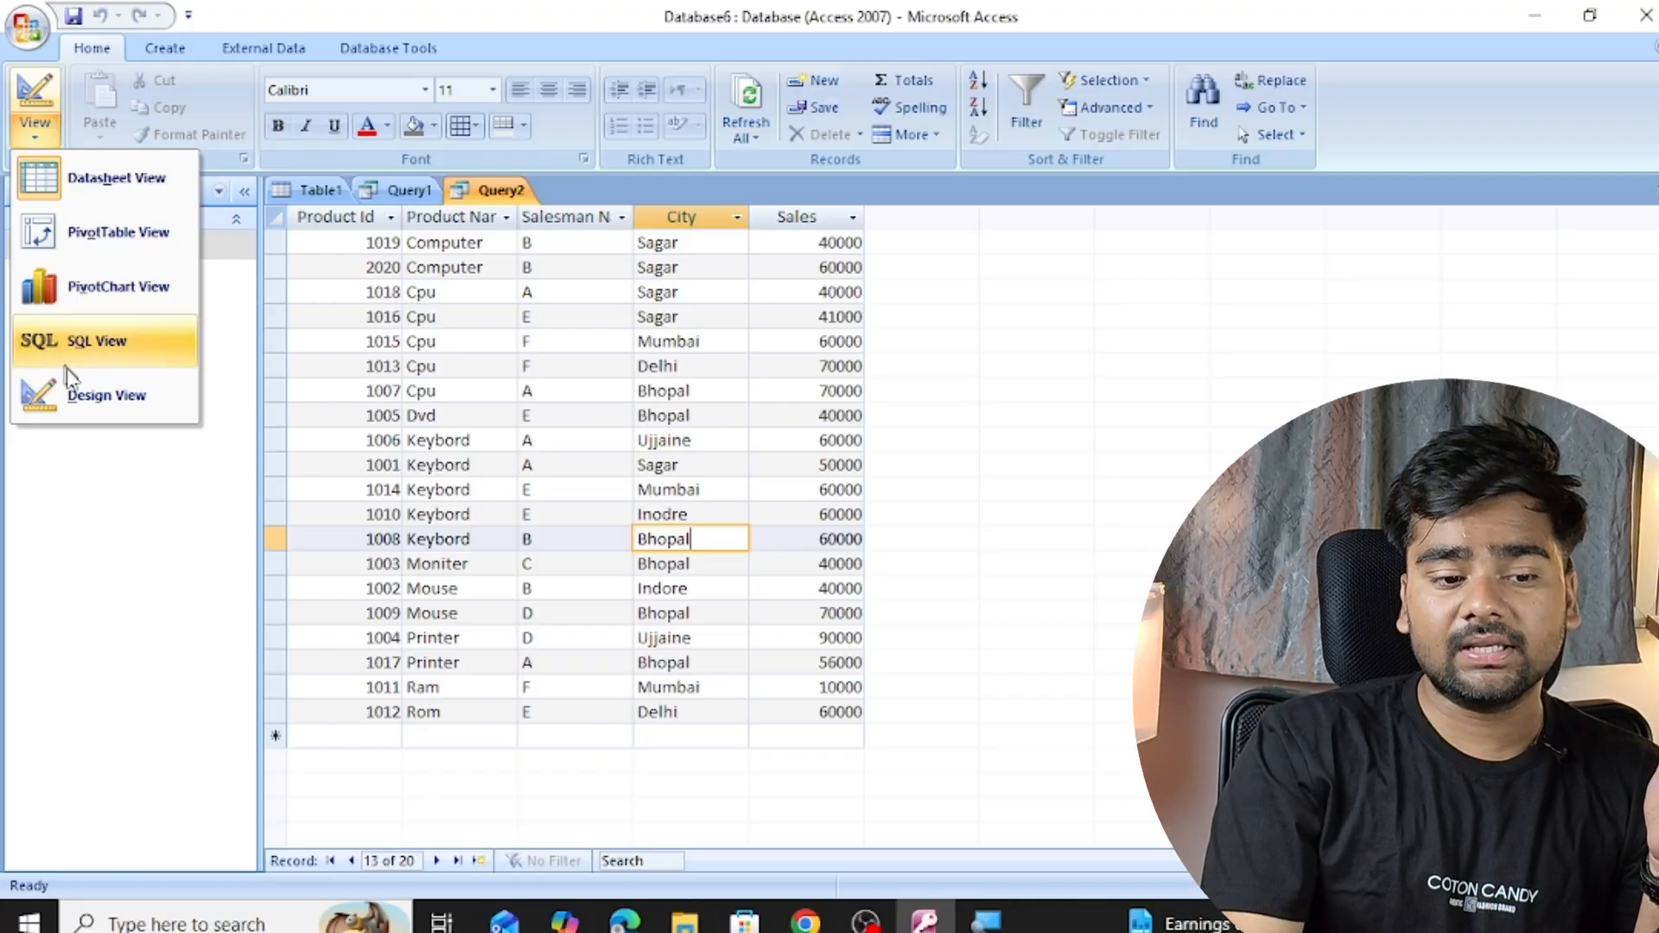
click(75, 398)
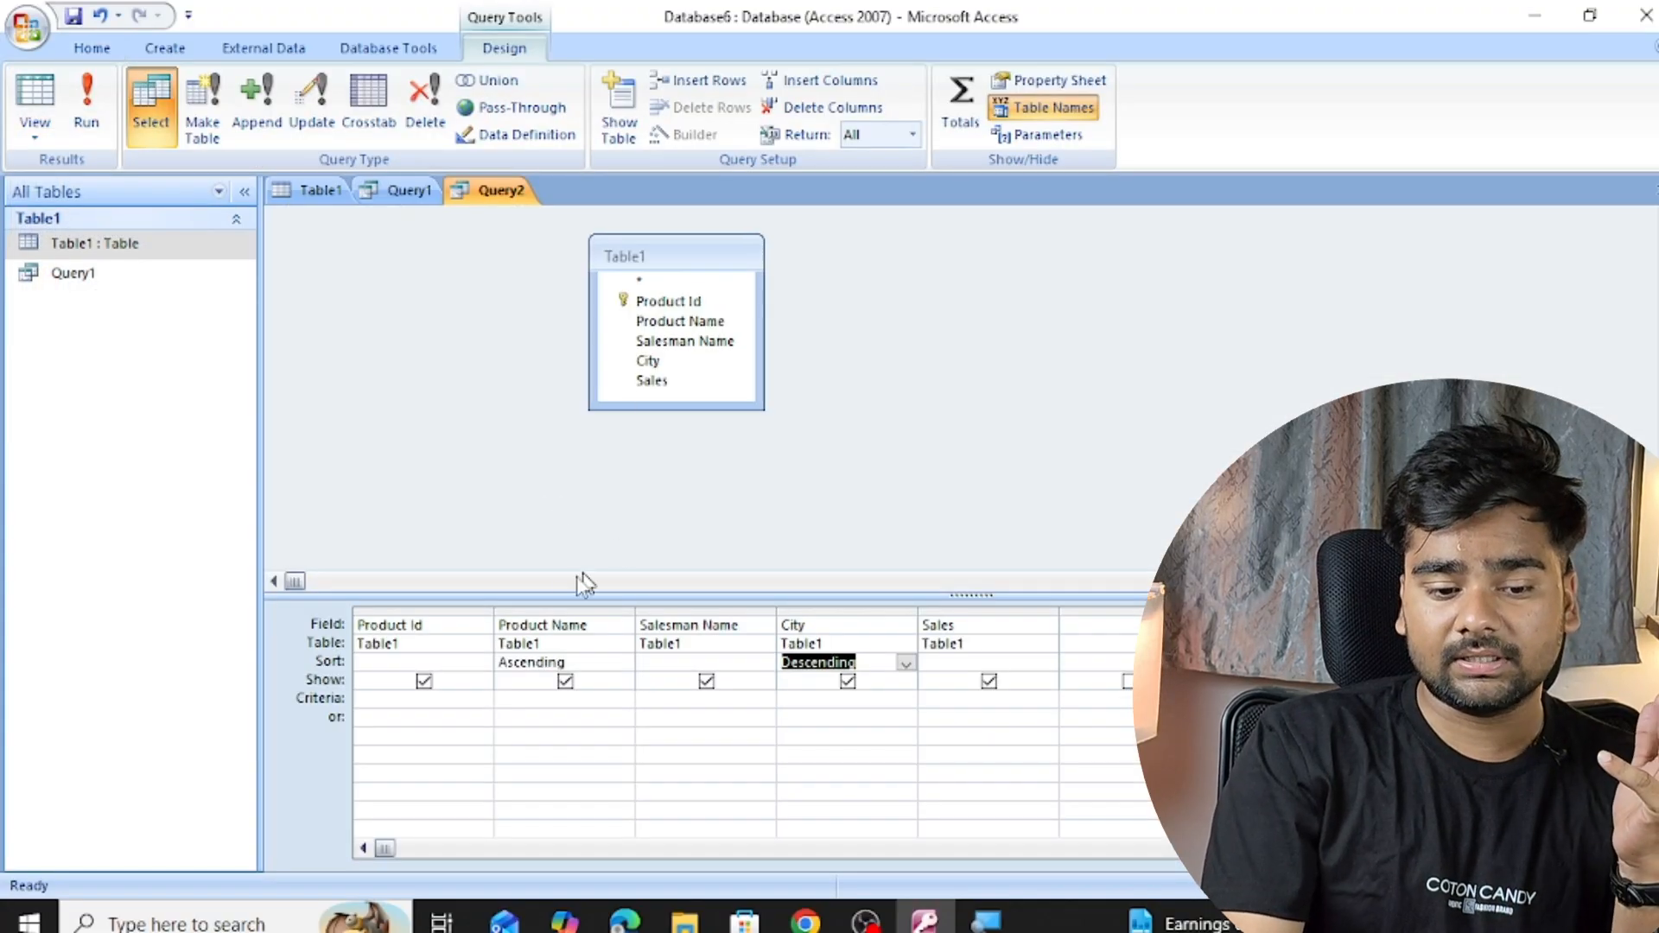
click(623, 663)
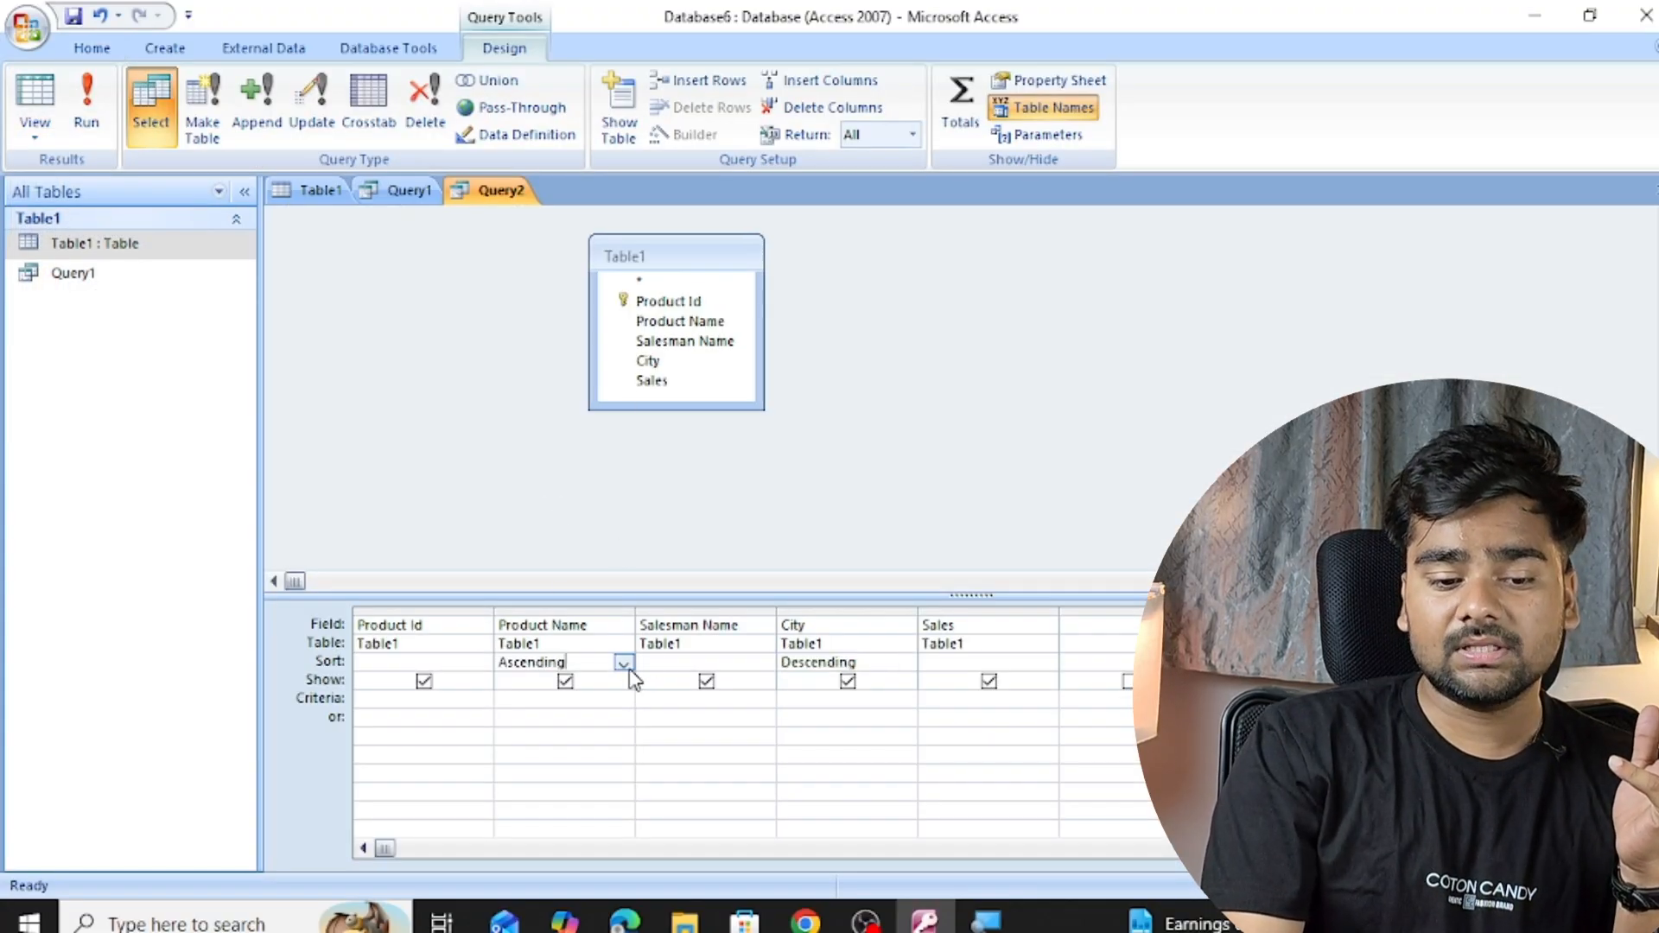
click(623, 663)
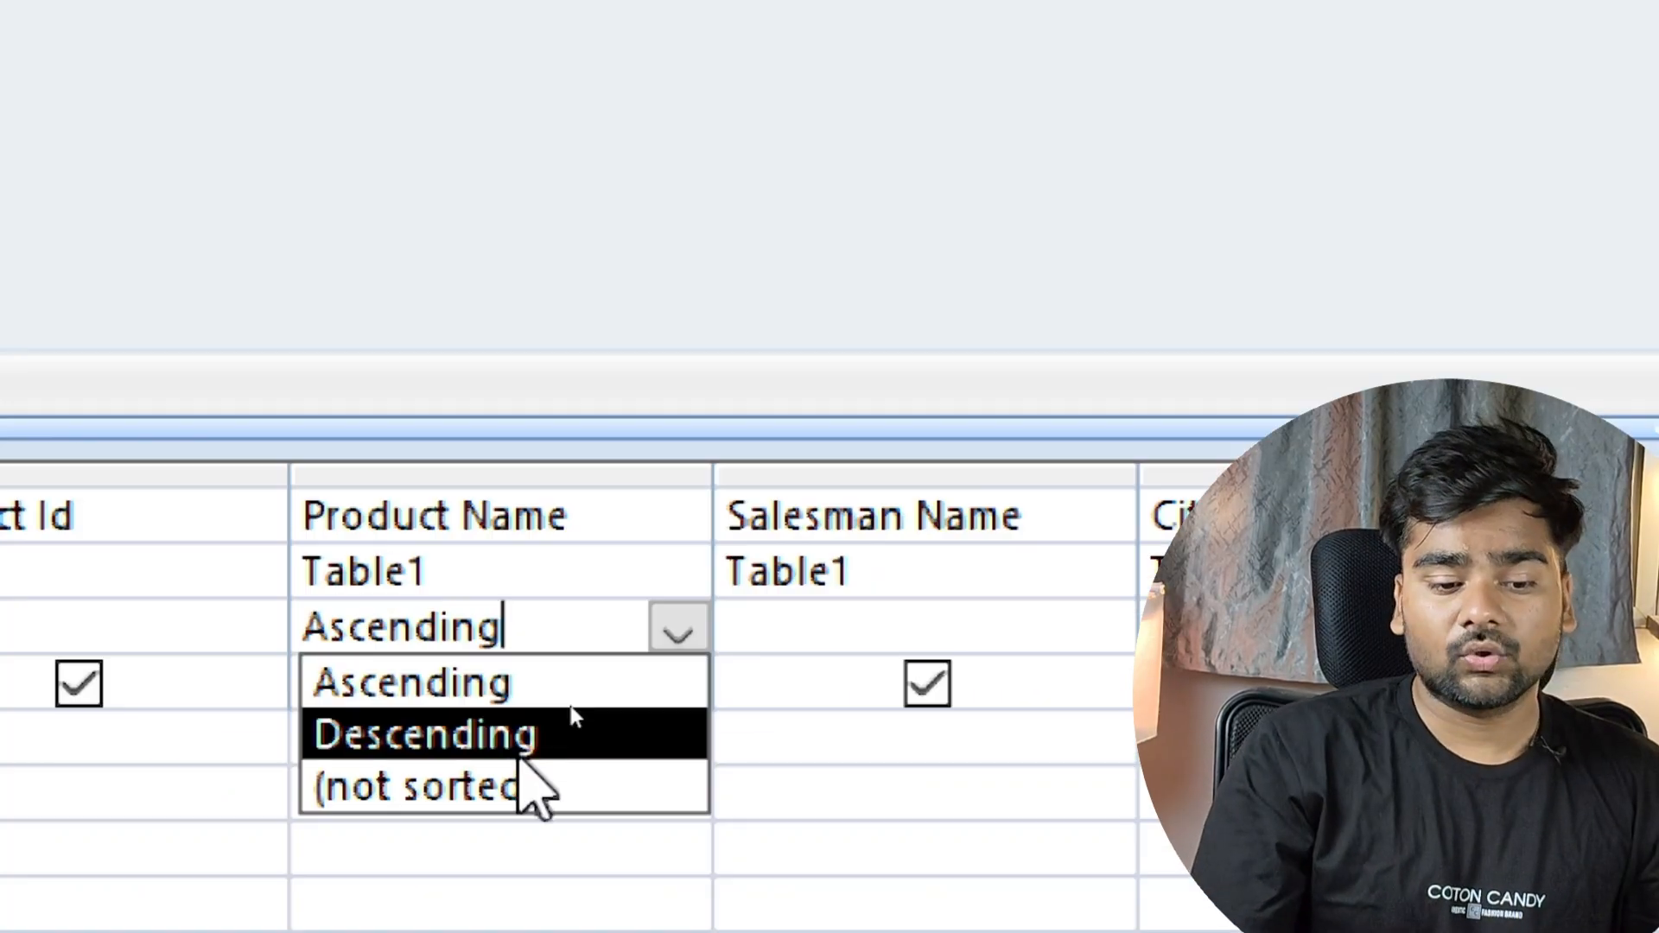
click(571, 716)
click(818, 656)
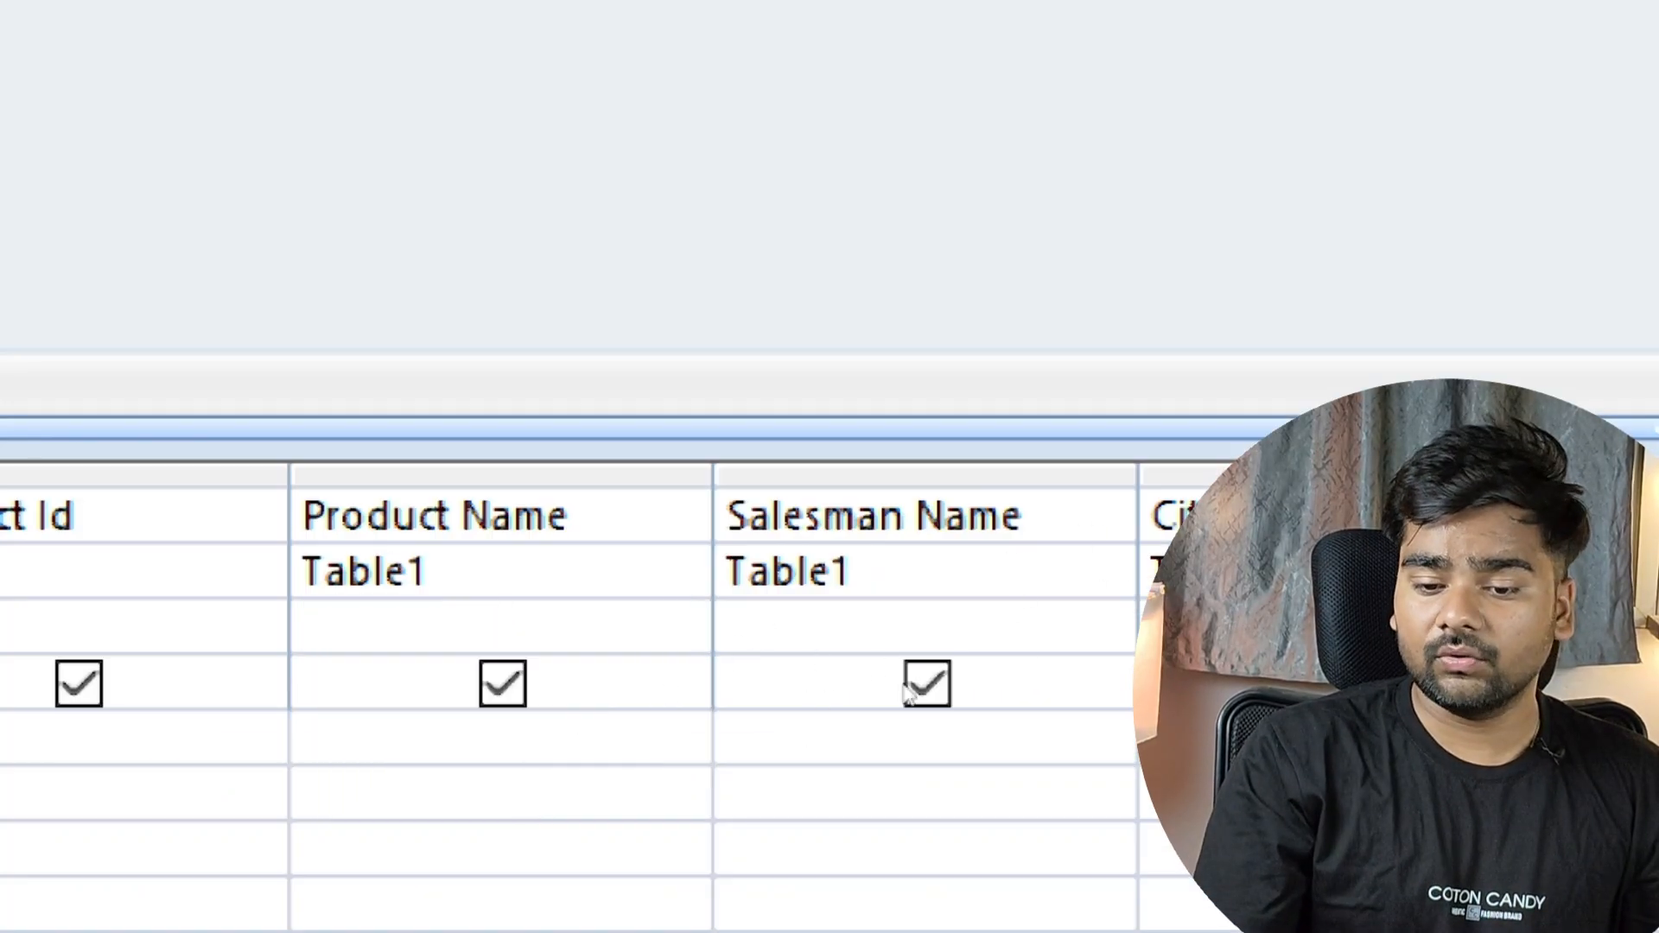
key(alt+Down)
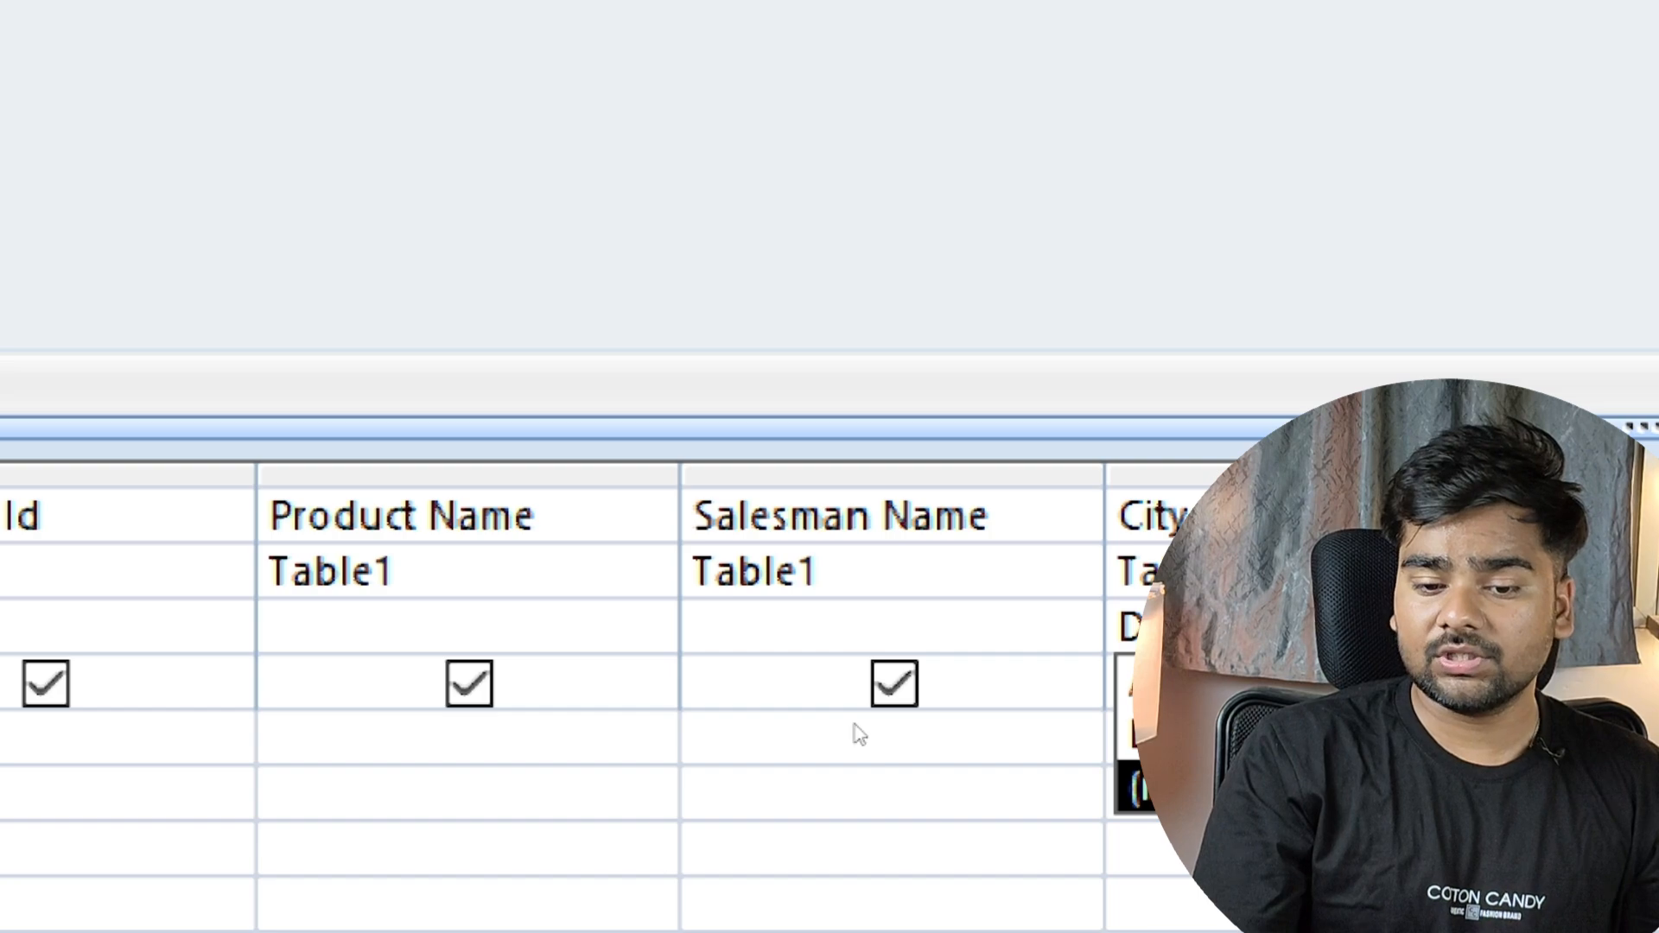
key(Return)
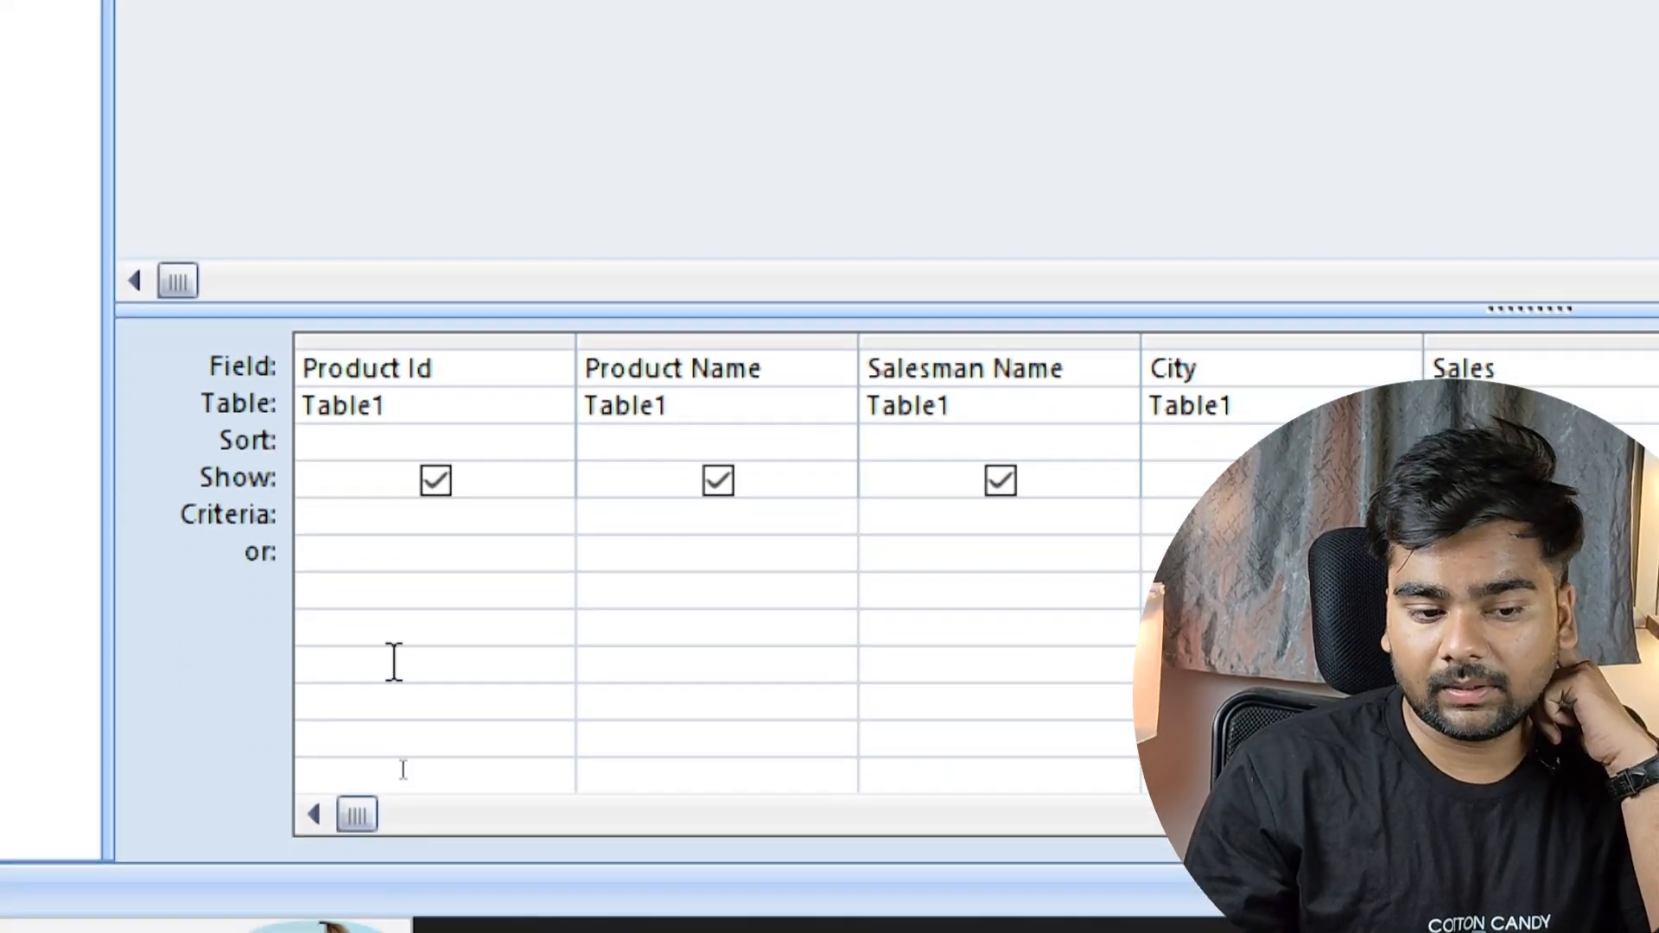
- Enter Sagar as the criterion for the City field in Query2
click(1143, 523)
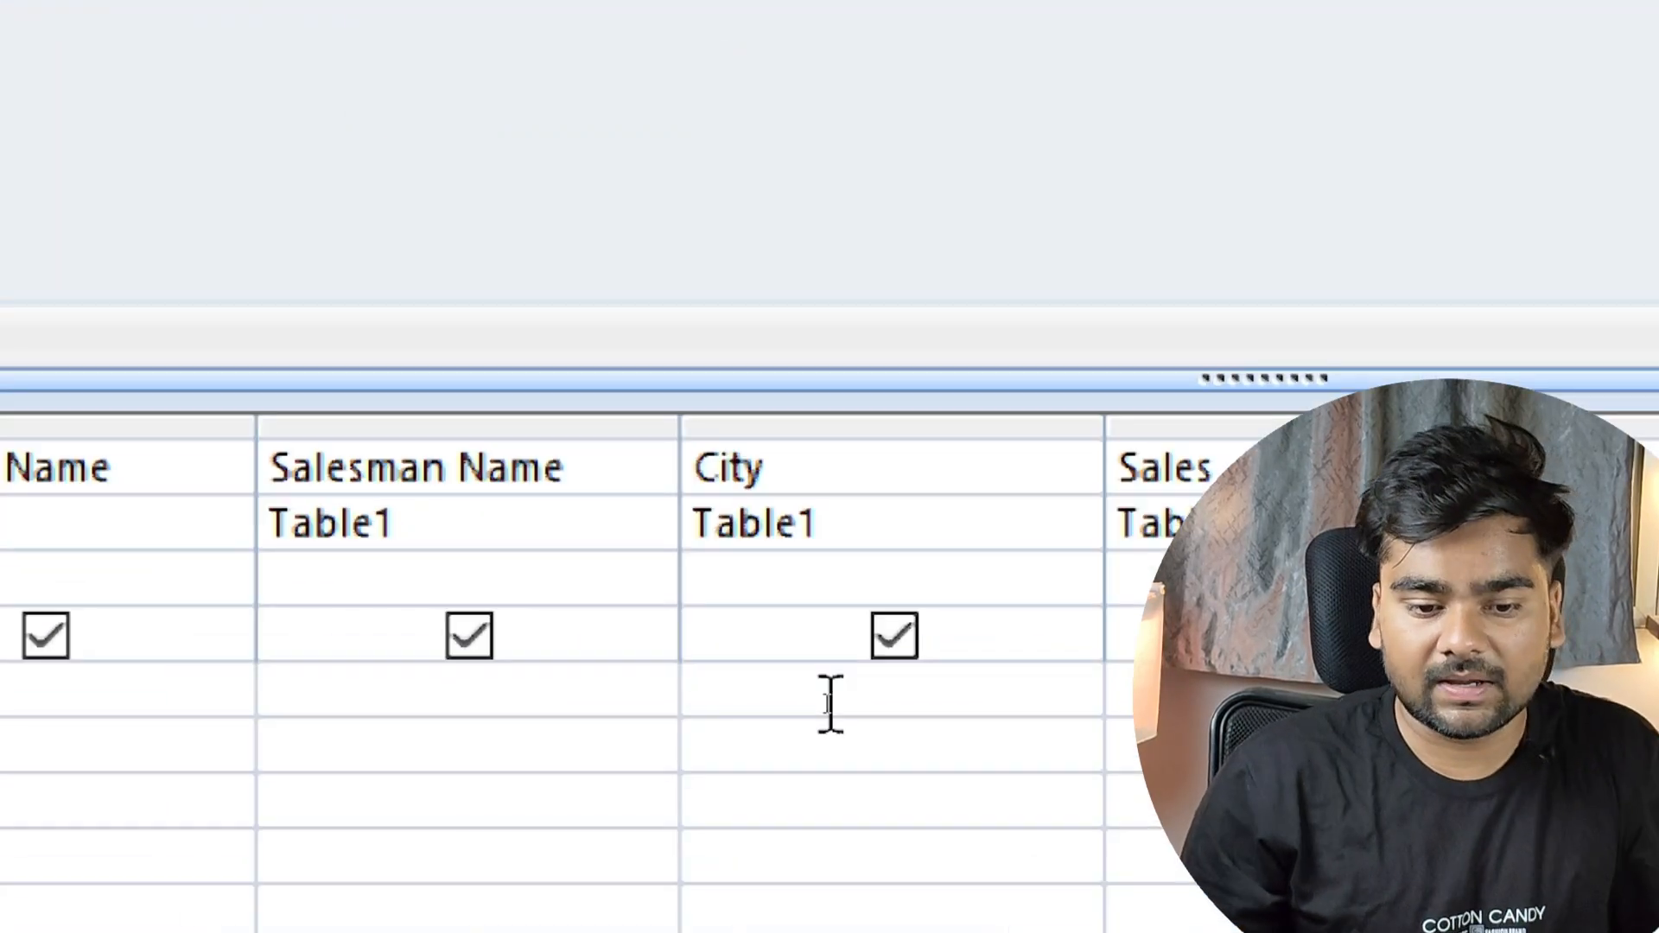
text(saga)
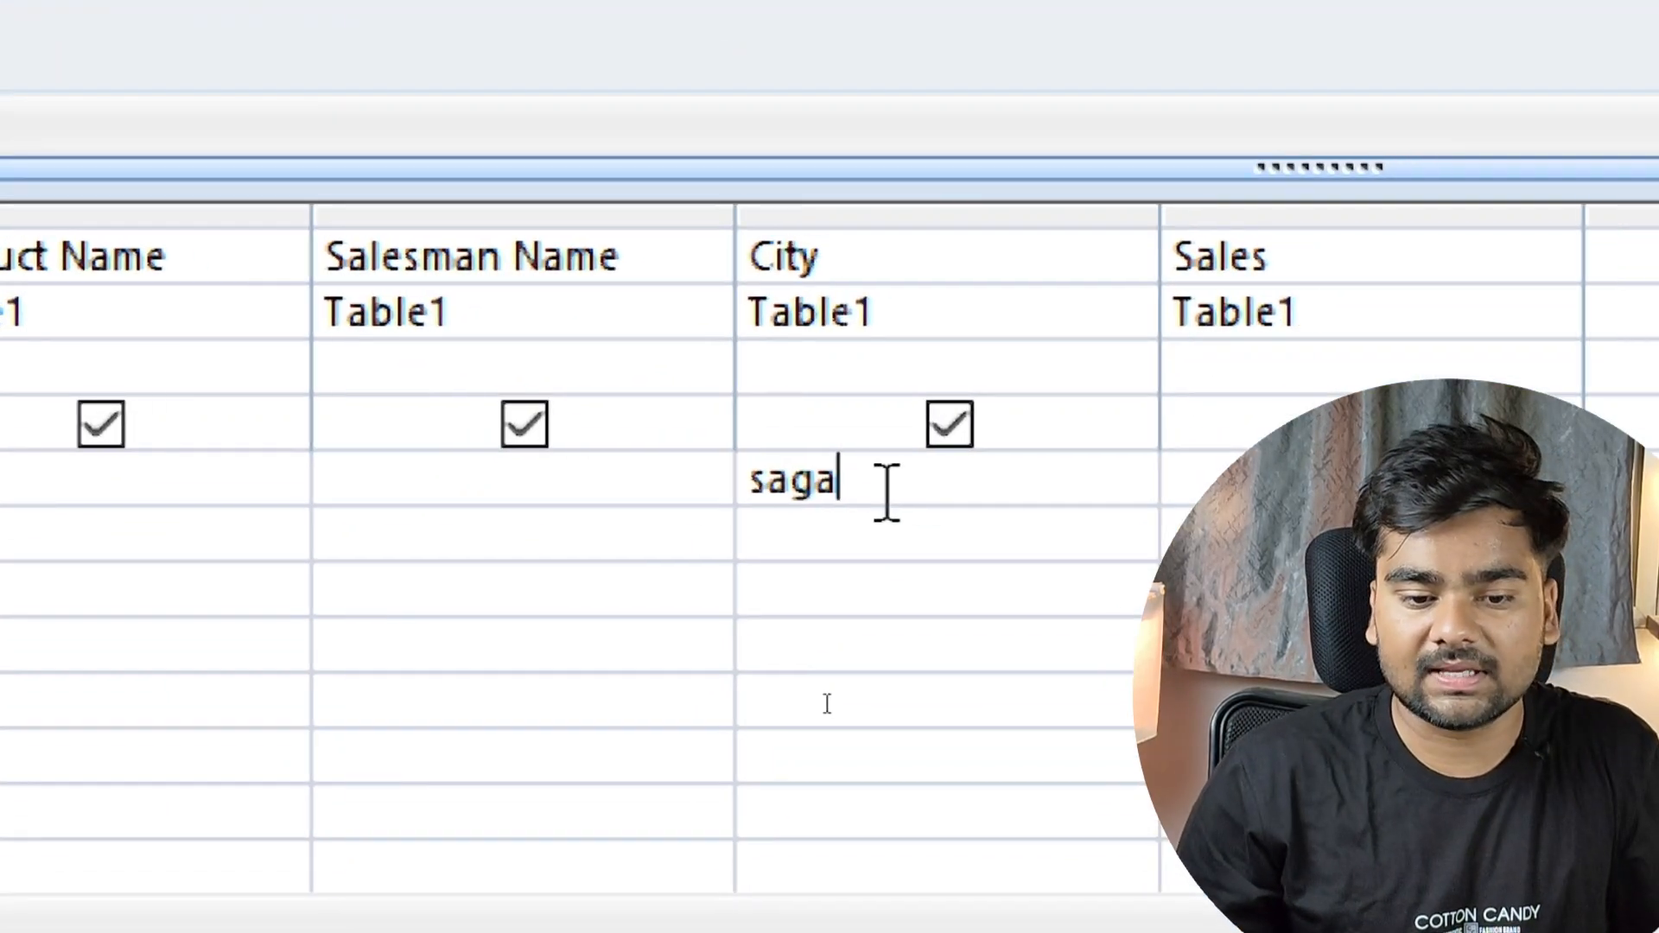
key(BackSpace)
key(BackSpace)
key(BackSpace)
key(BackSpace)
text(SAgar)
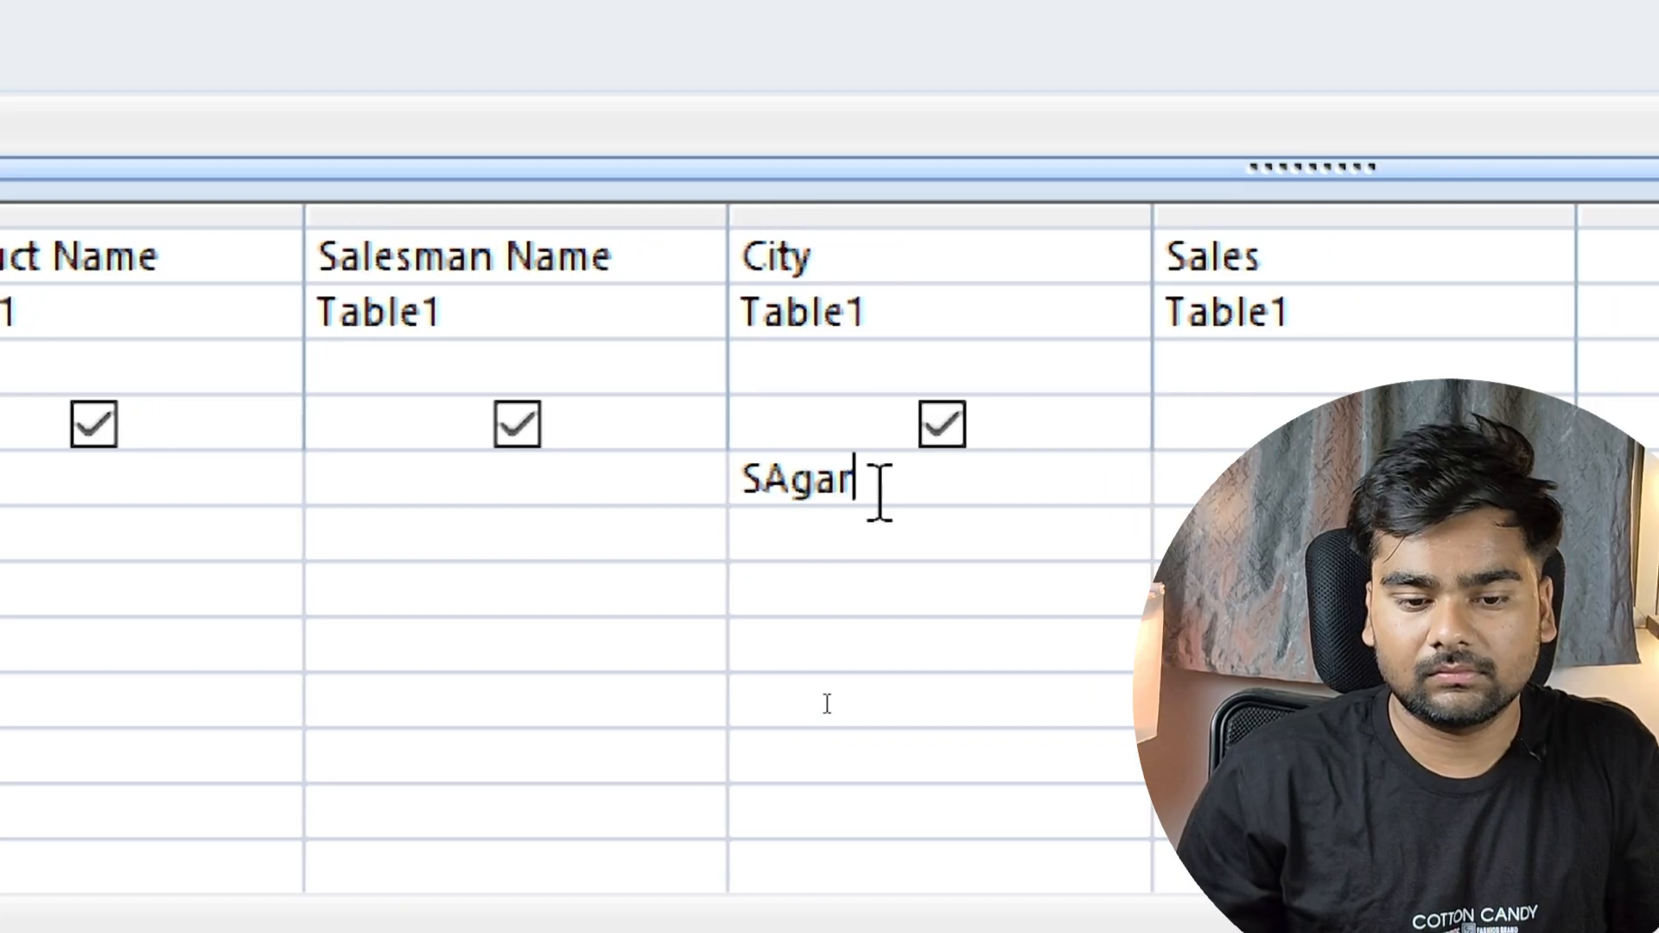
key(BackSpace)
key(BackSpace)
key(BackSpace)
key(BackSpace)
text(agar)
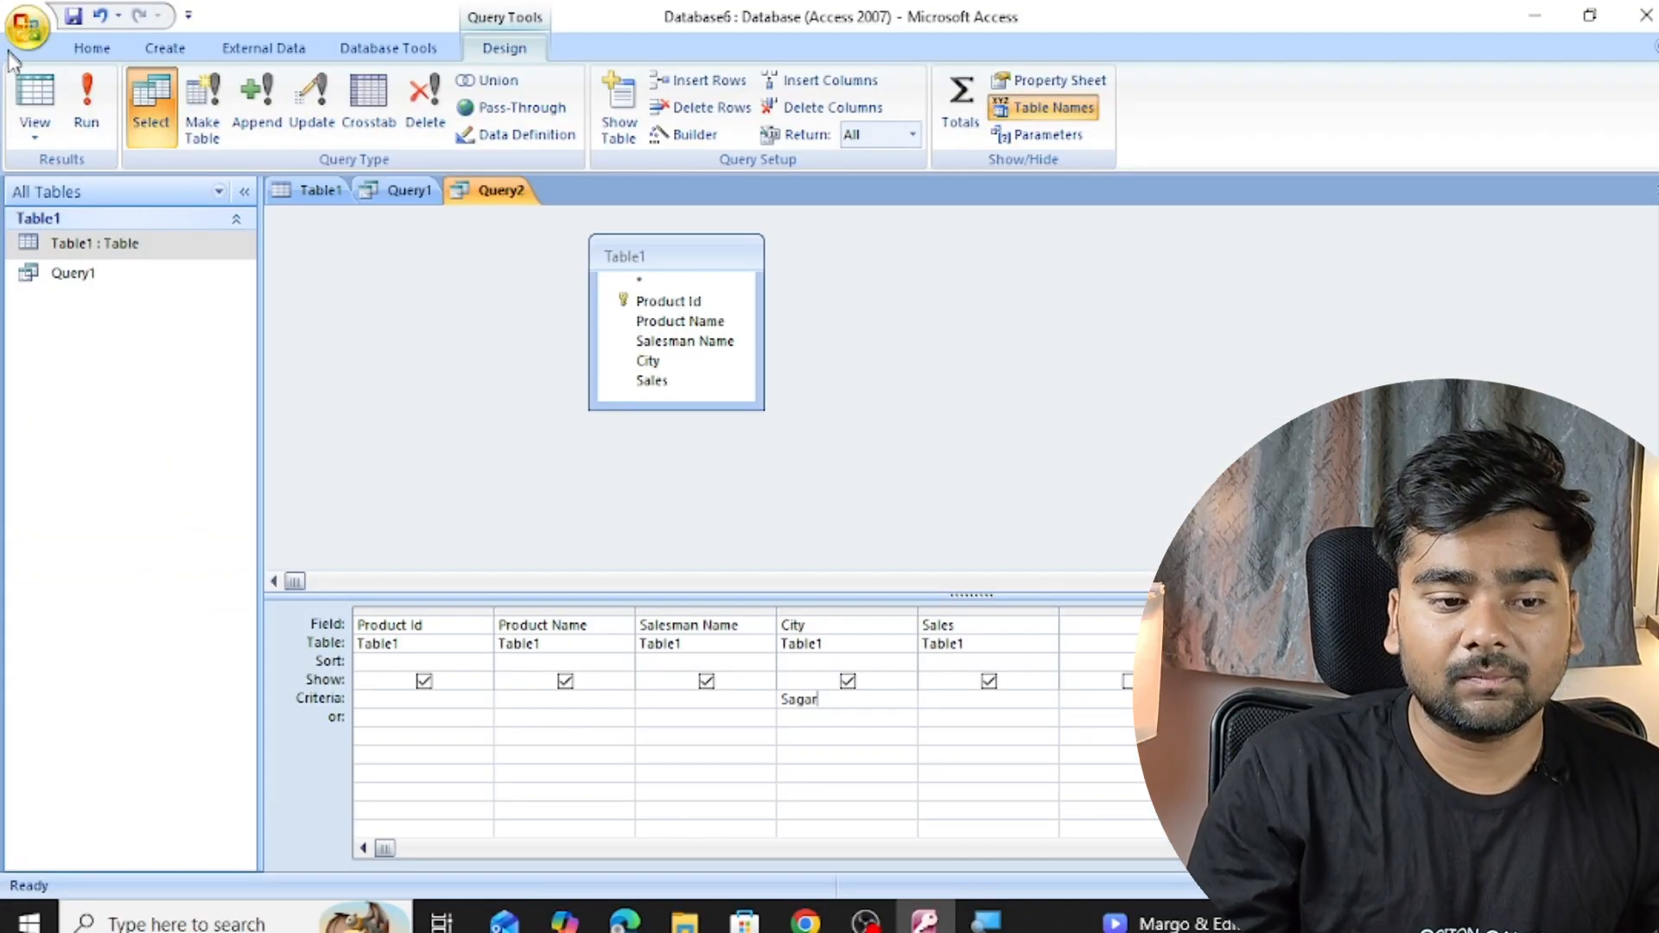
- Run Query2 with the Sagar city criterion
click(91, 111)
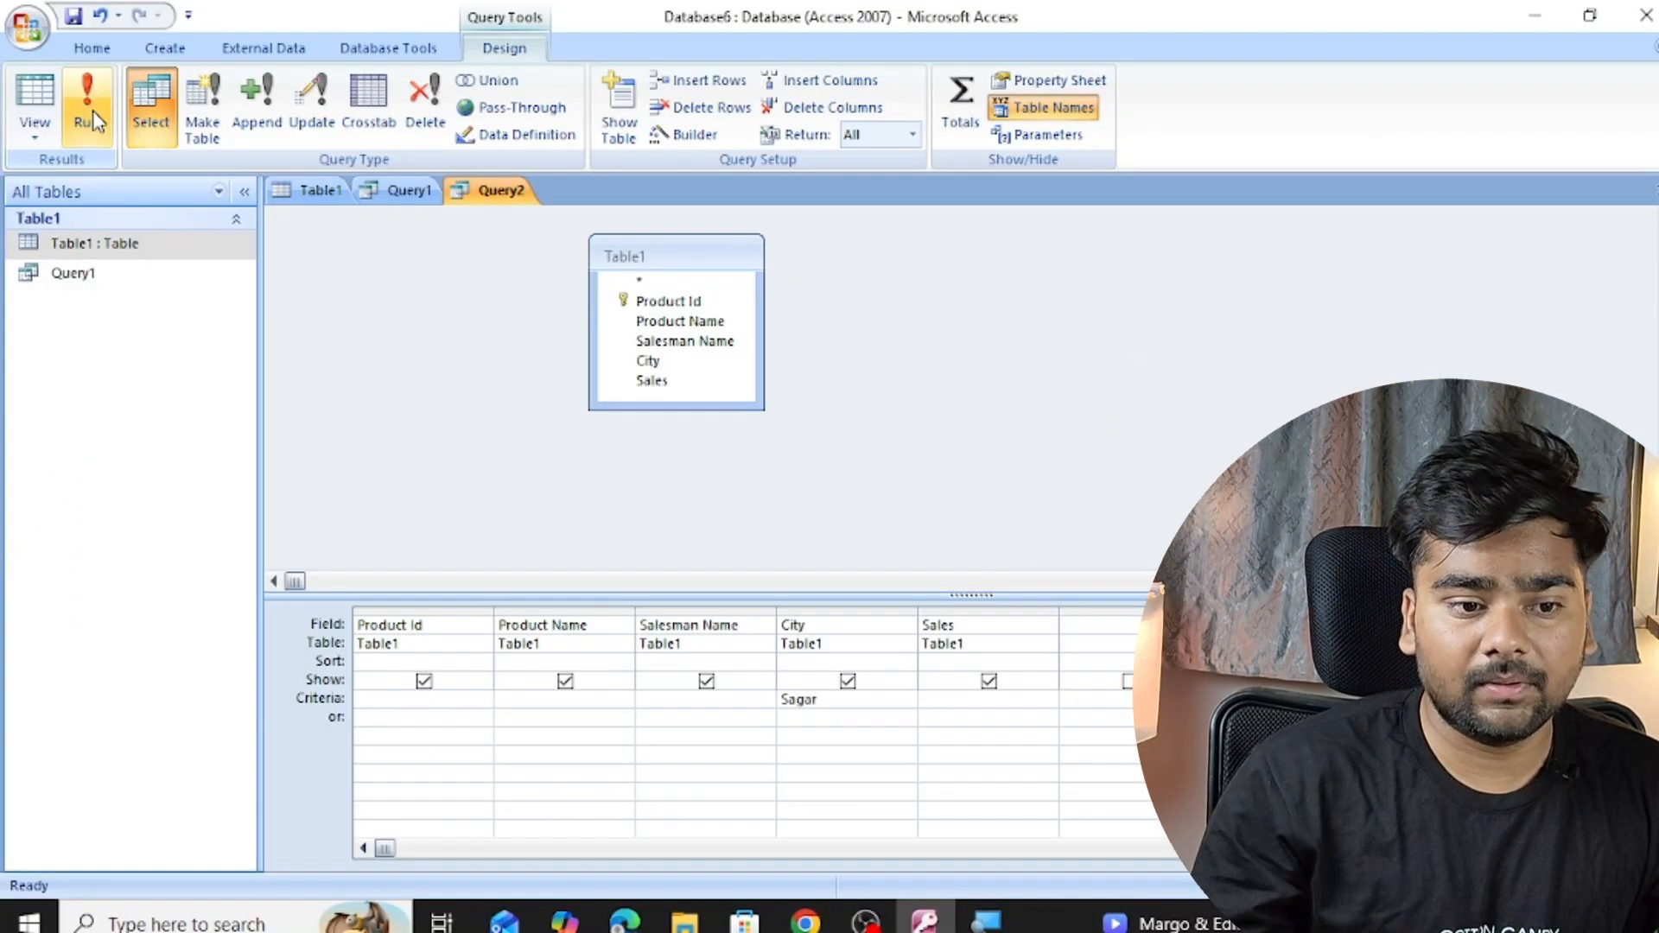
scroll(92, 111, up, 1)
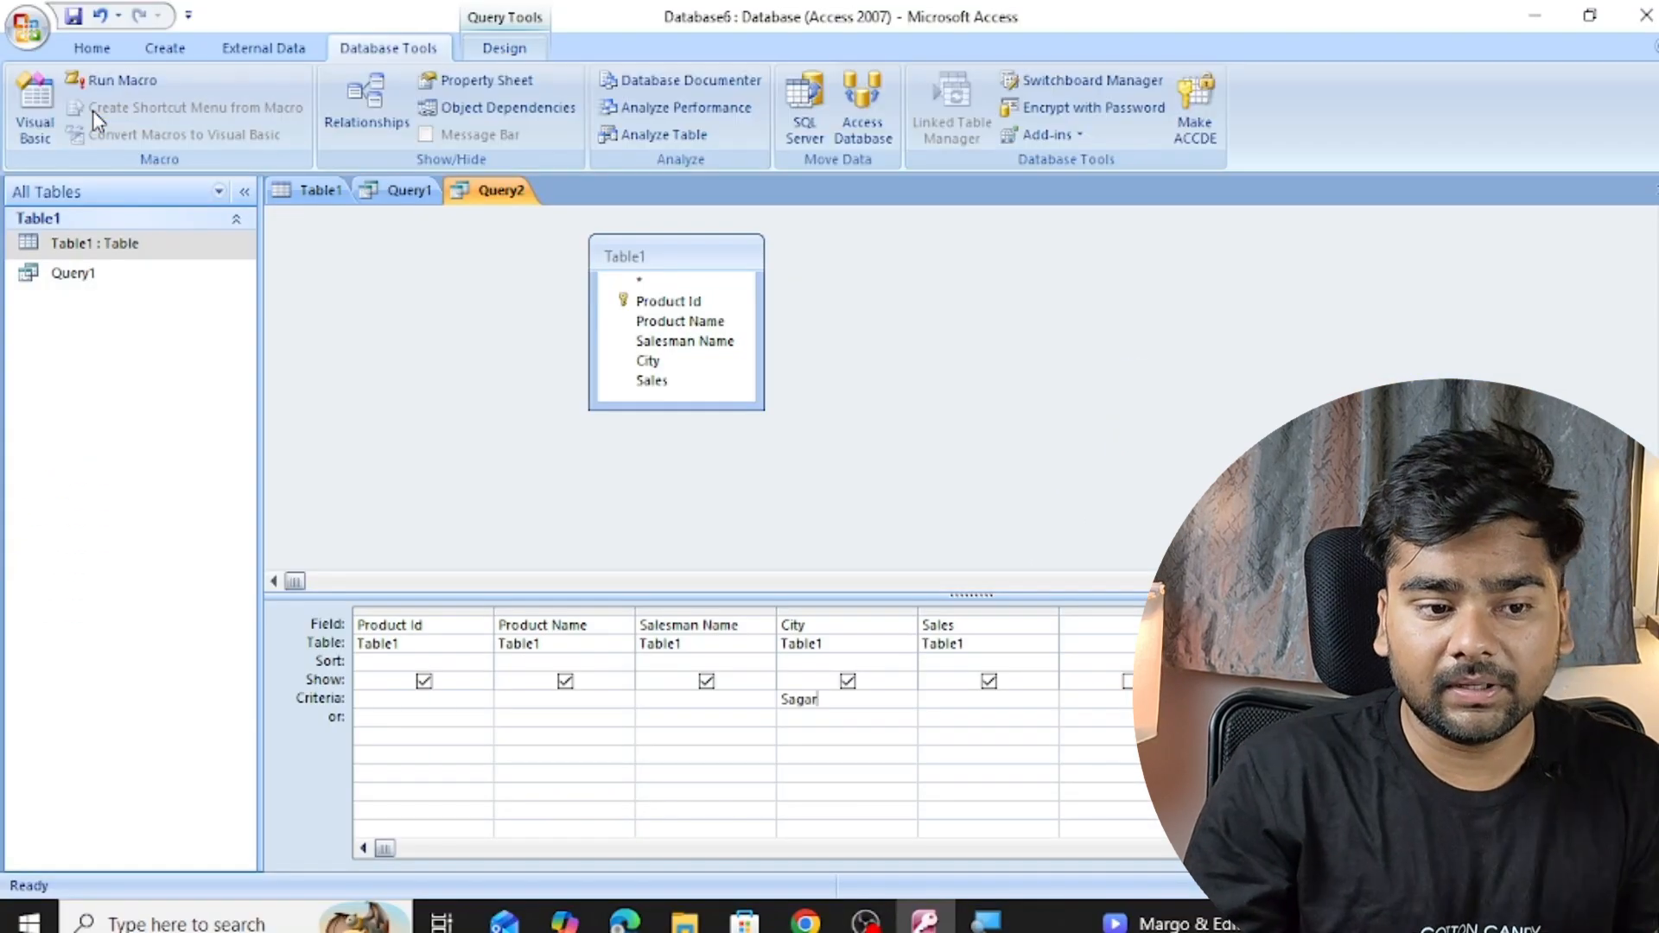
click(497, 46)
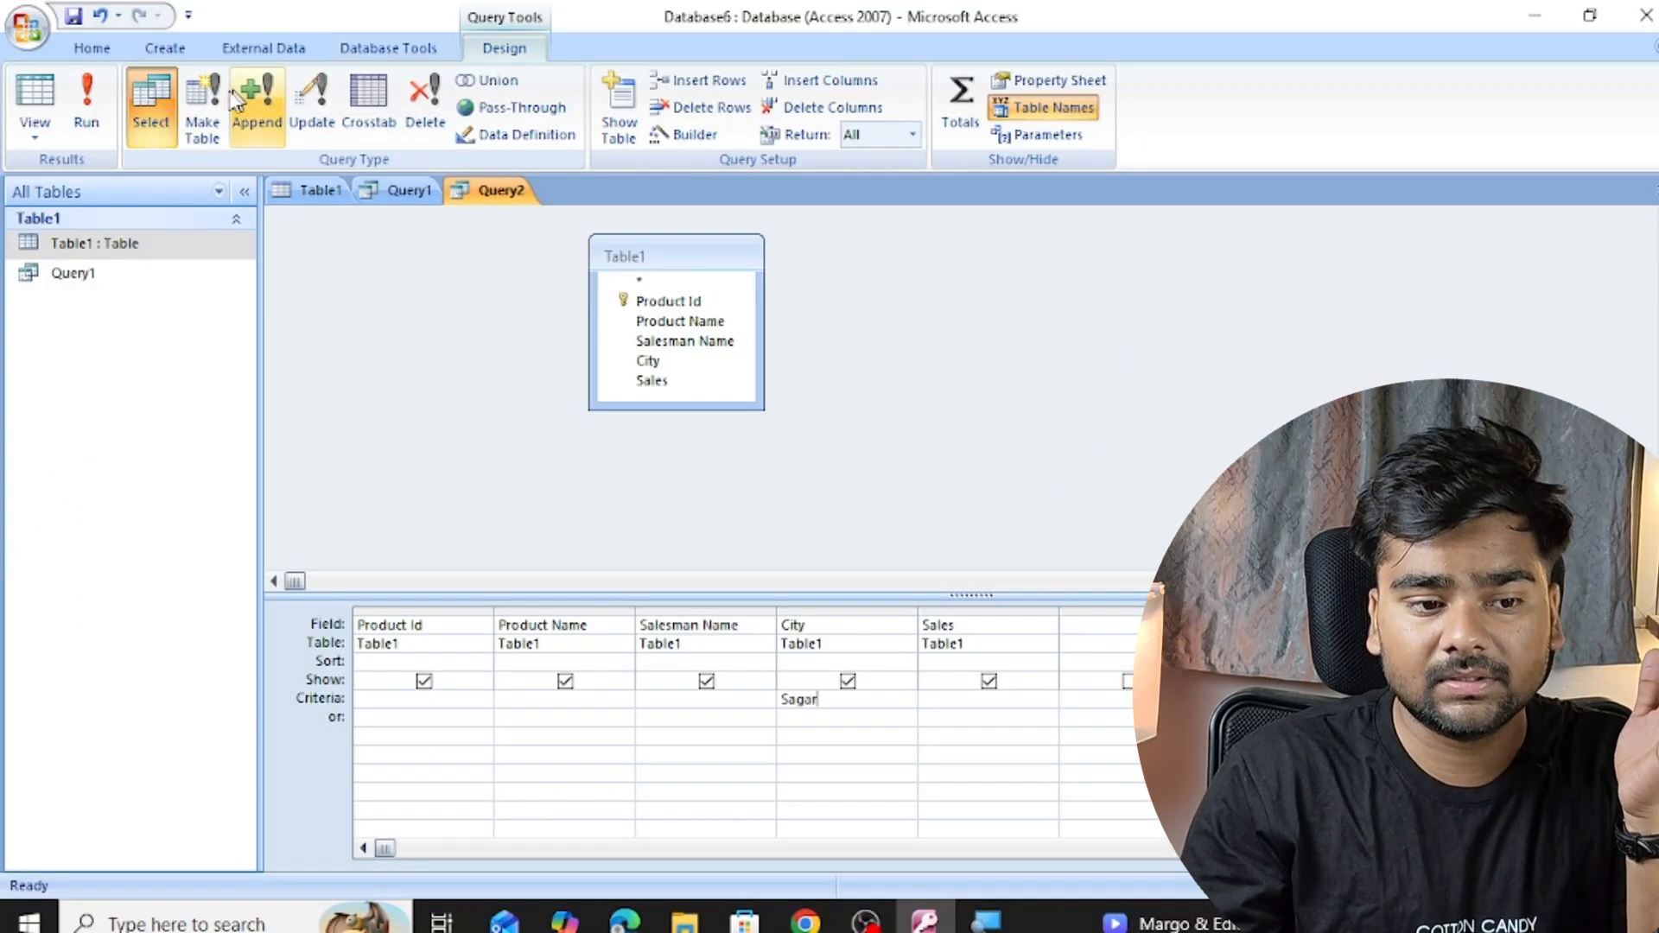
click(91, 89)
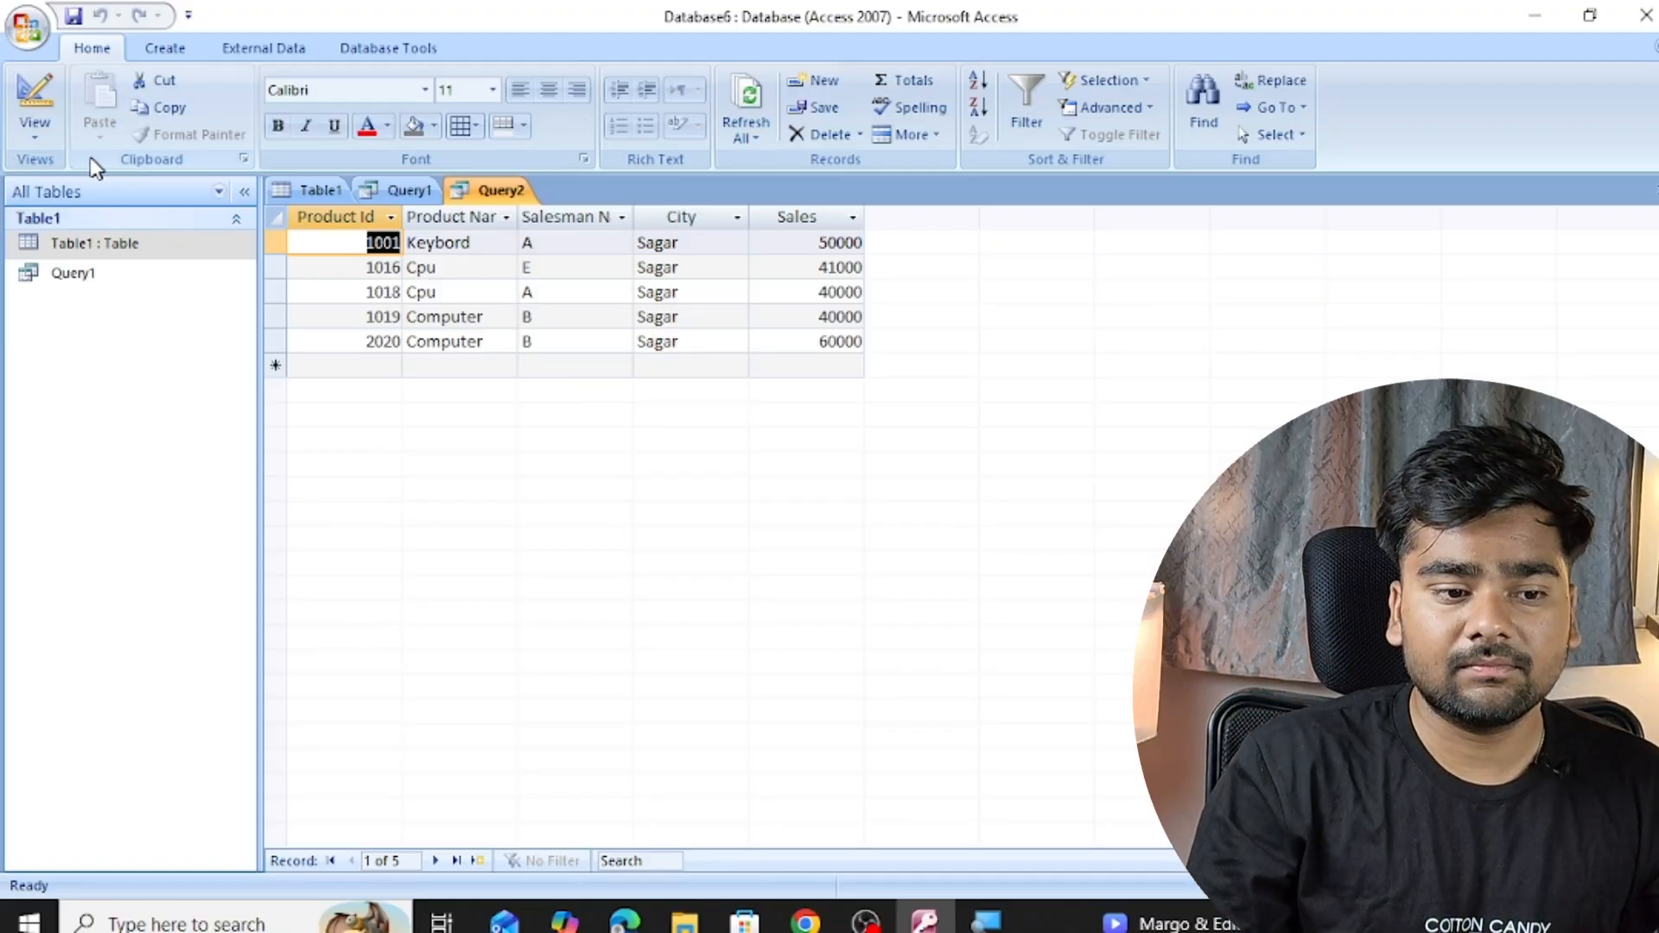
- In Design View, add inodre as an alternative City criterion below "Sagar", run Query2 and check the matching row
click(34, 128)
click(54, 395)
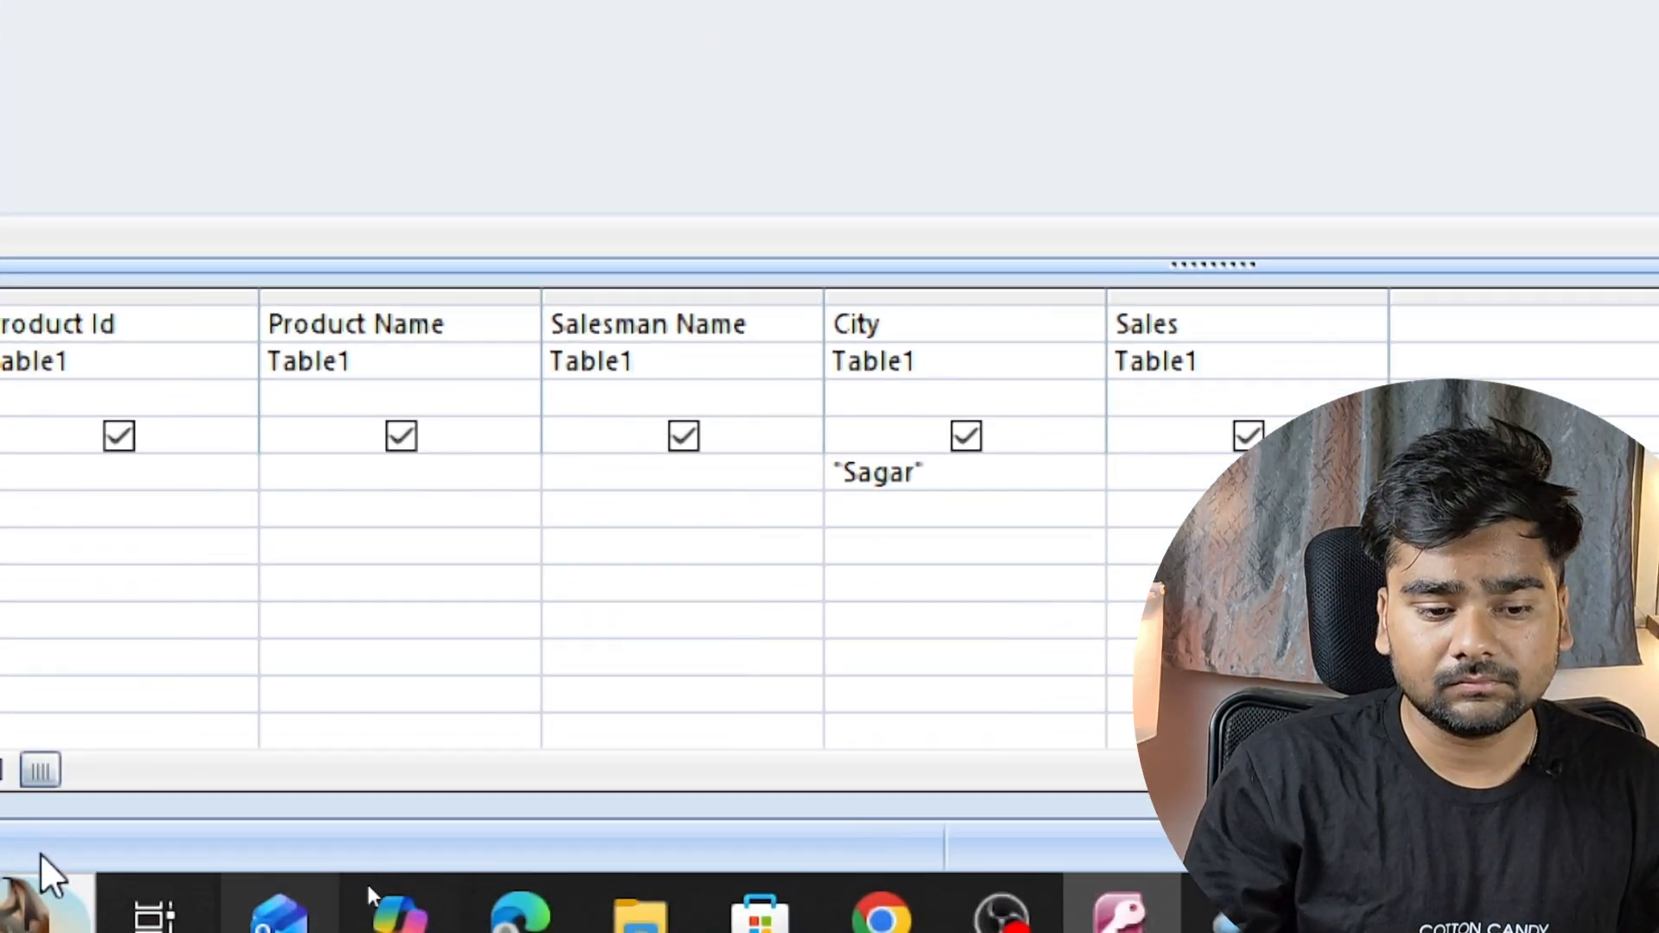
click(873, 510)
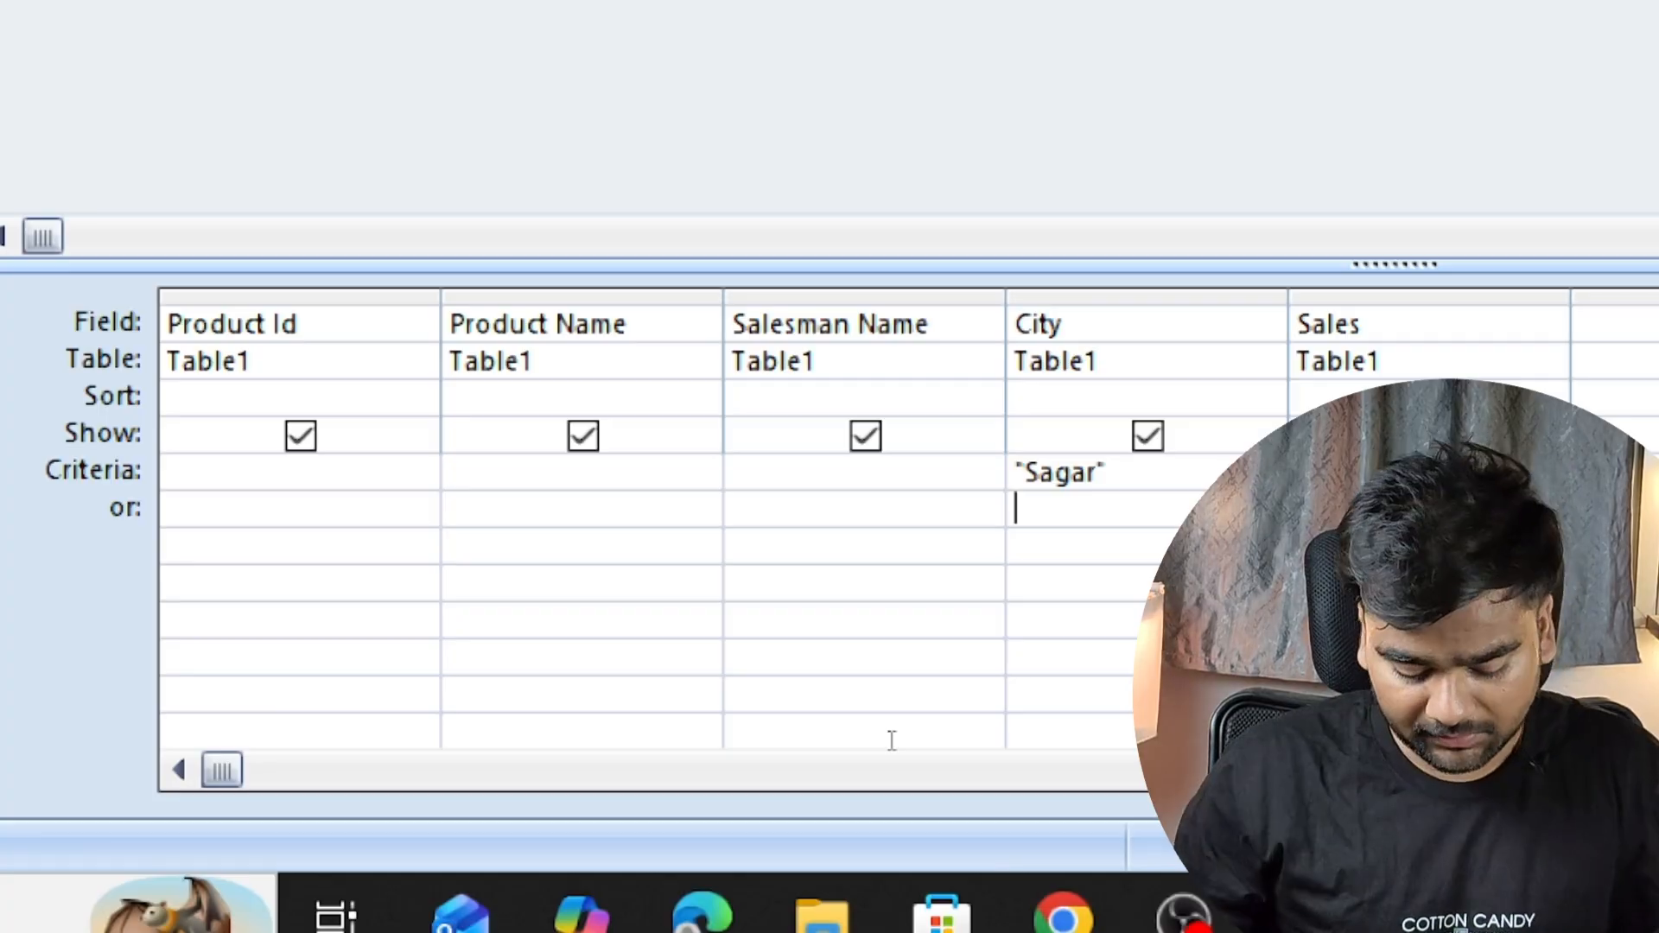
text(inodre)
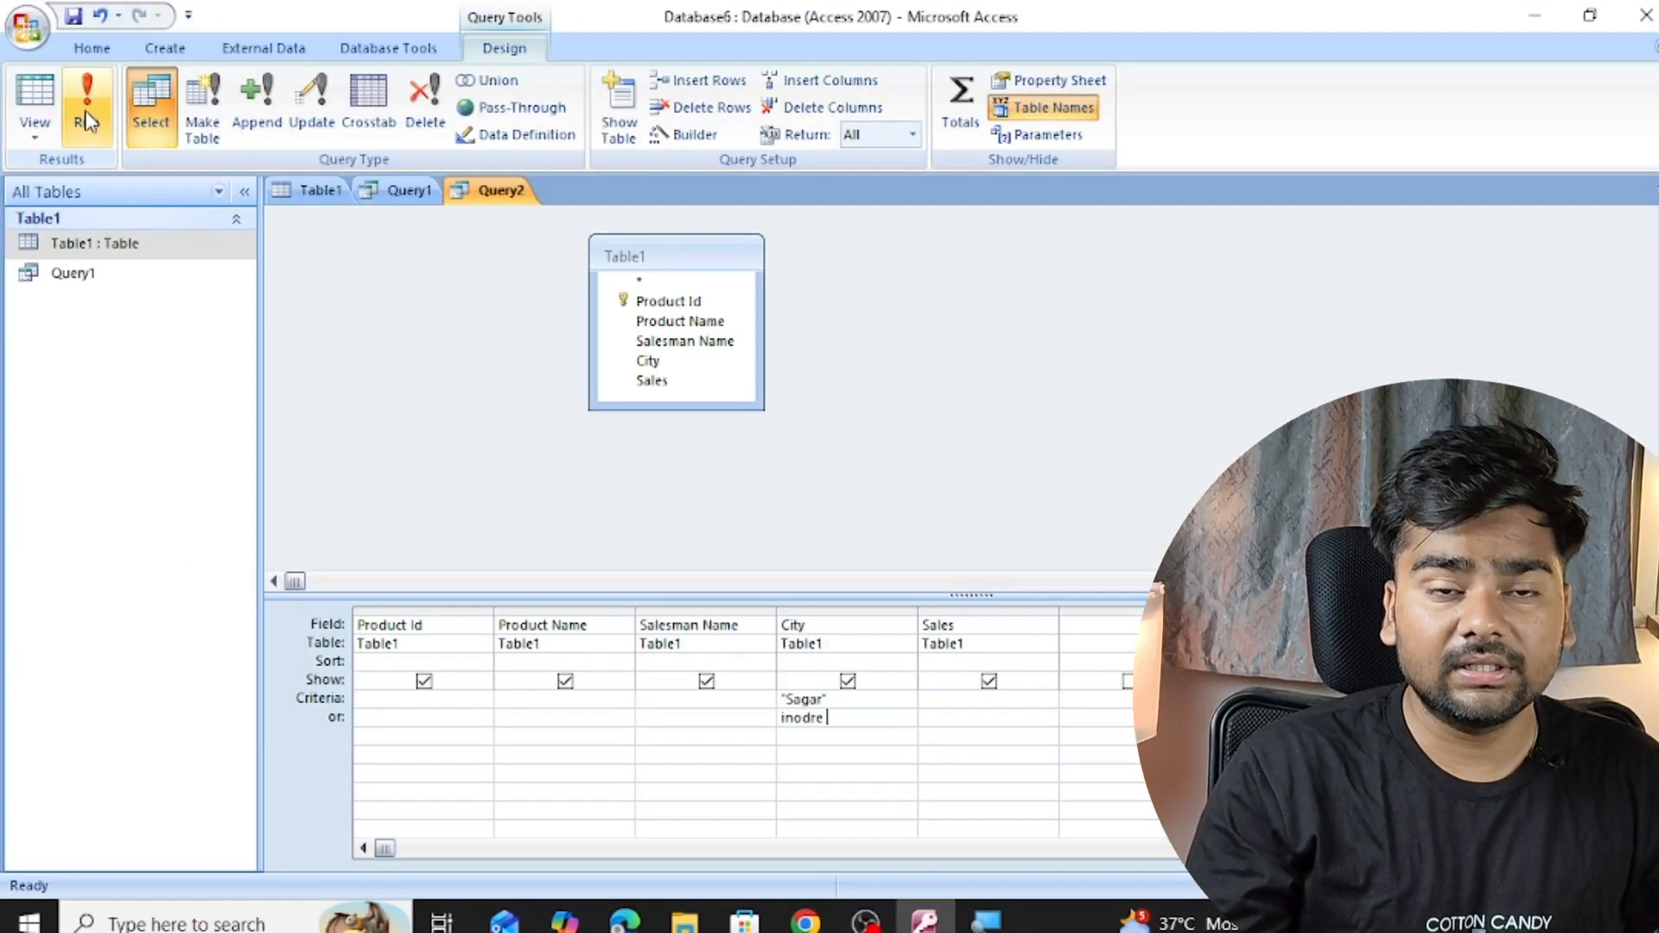
click(86, 117)
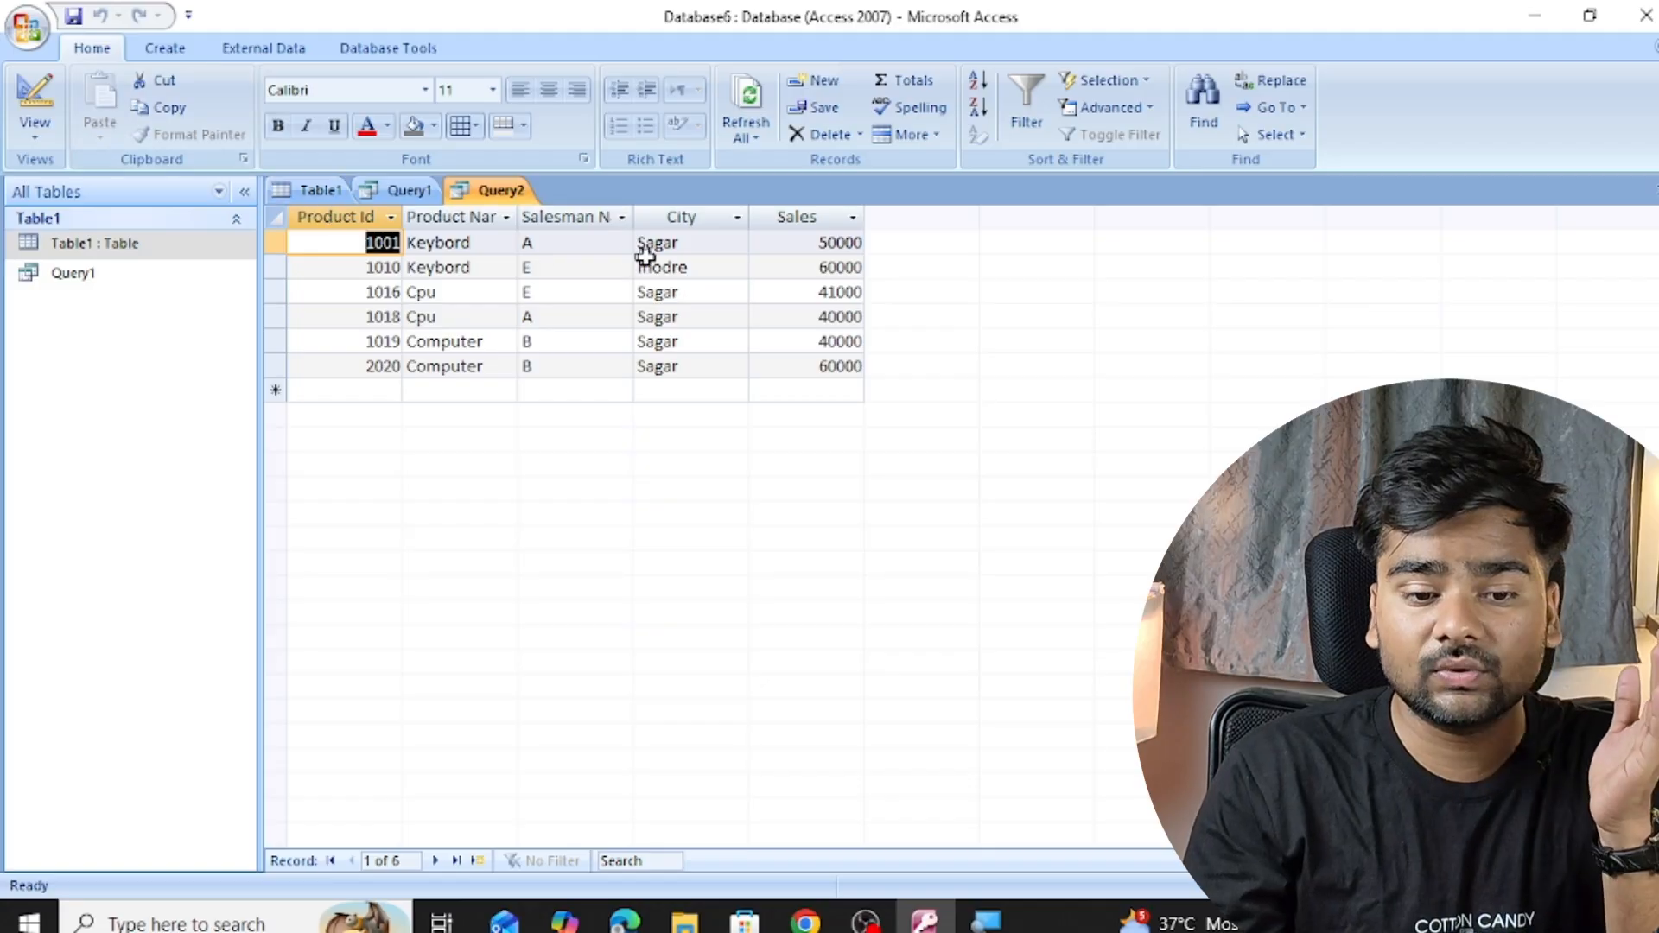
click(690, 267)
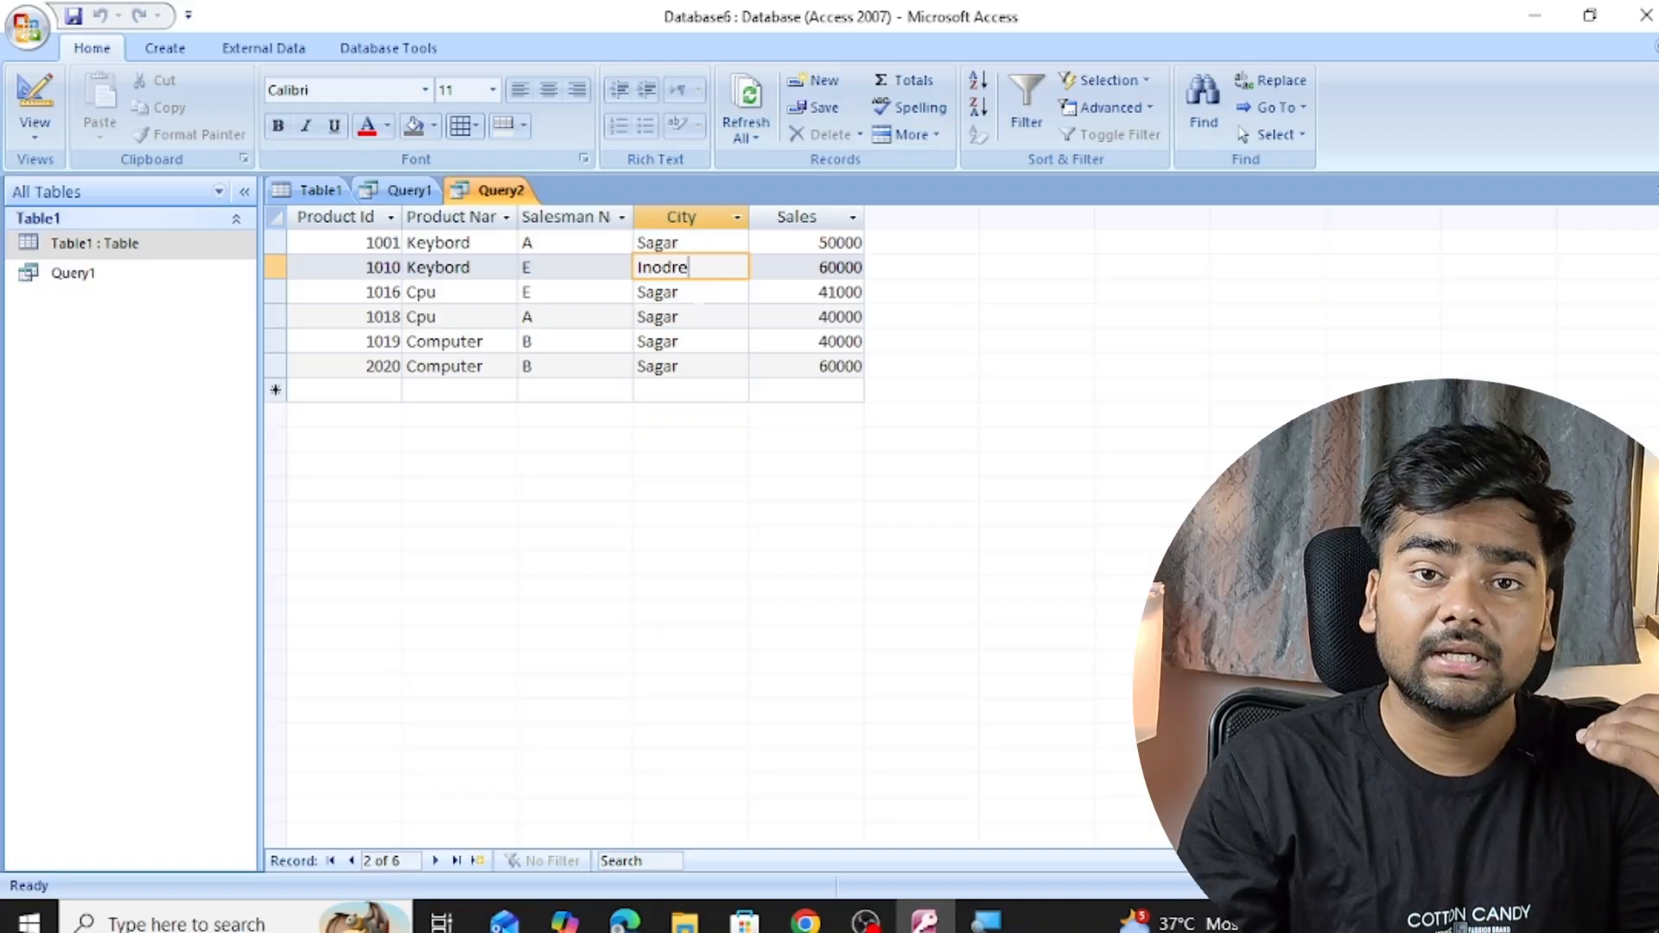
- Return to Design View, add bhopal as a third alternative City criterion, and run Query2
click(34, 128)
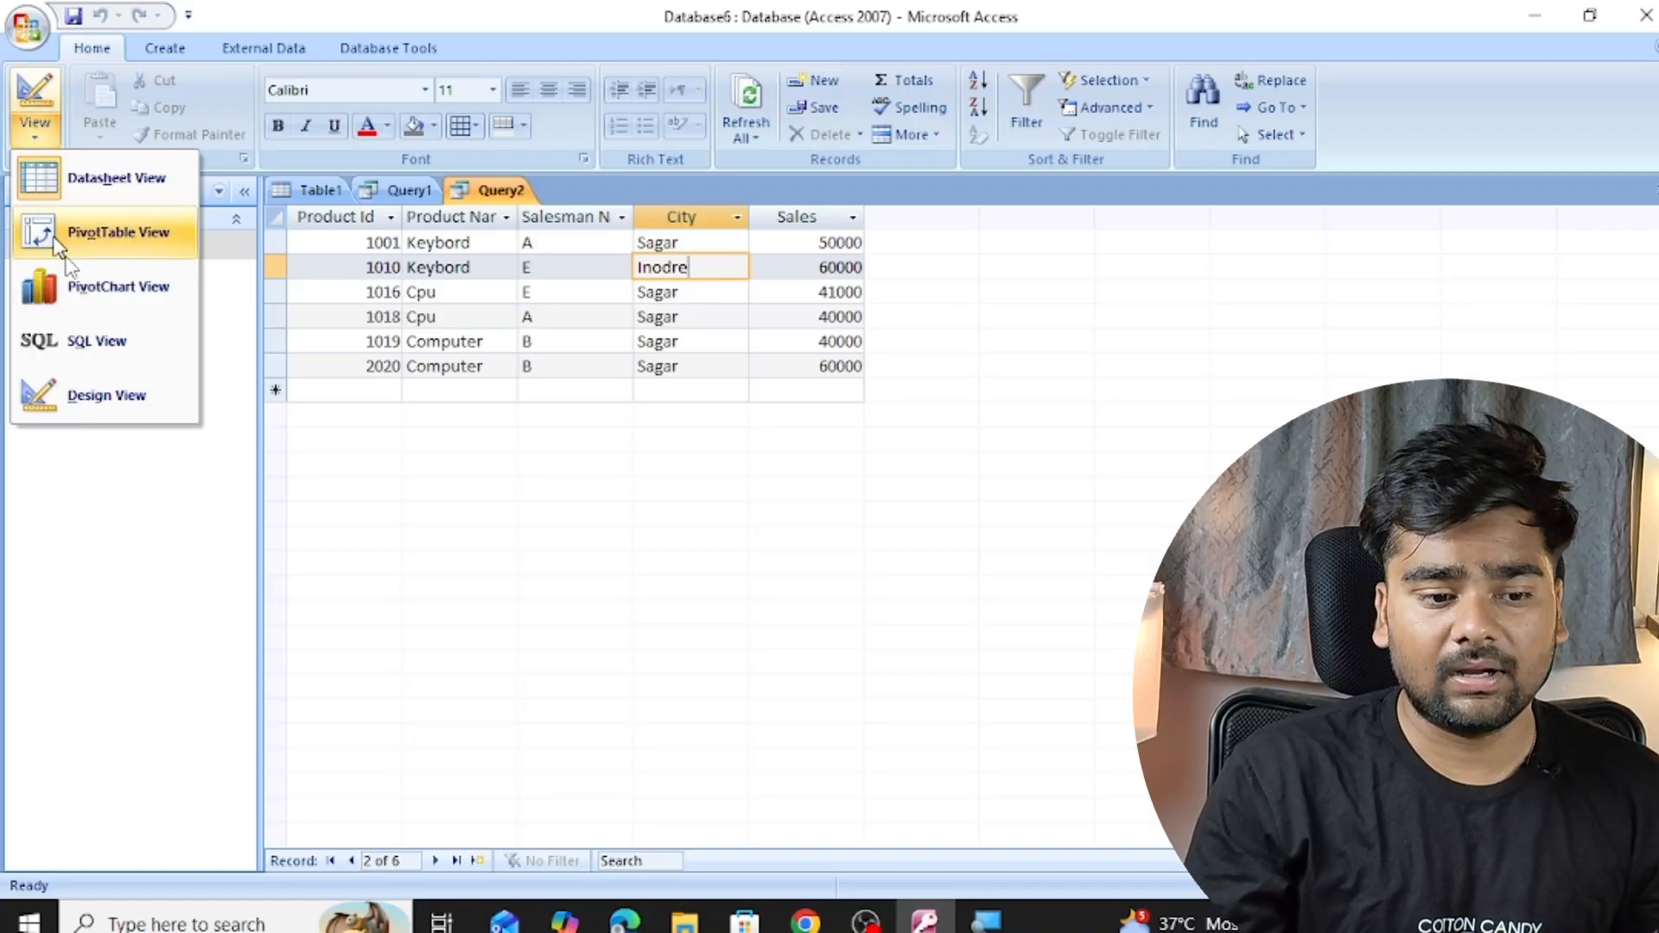
click(103, 394)
click(836, 735)
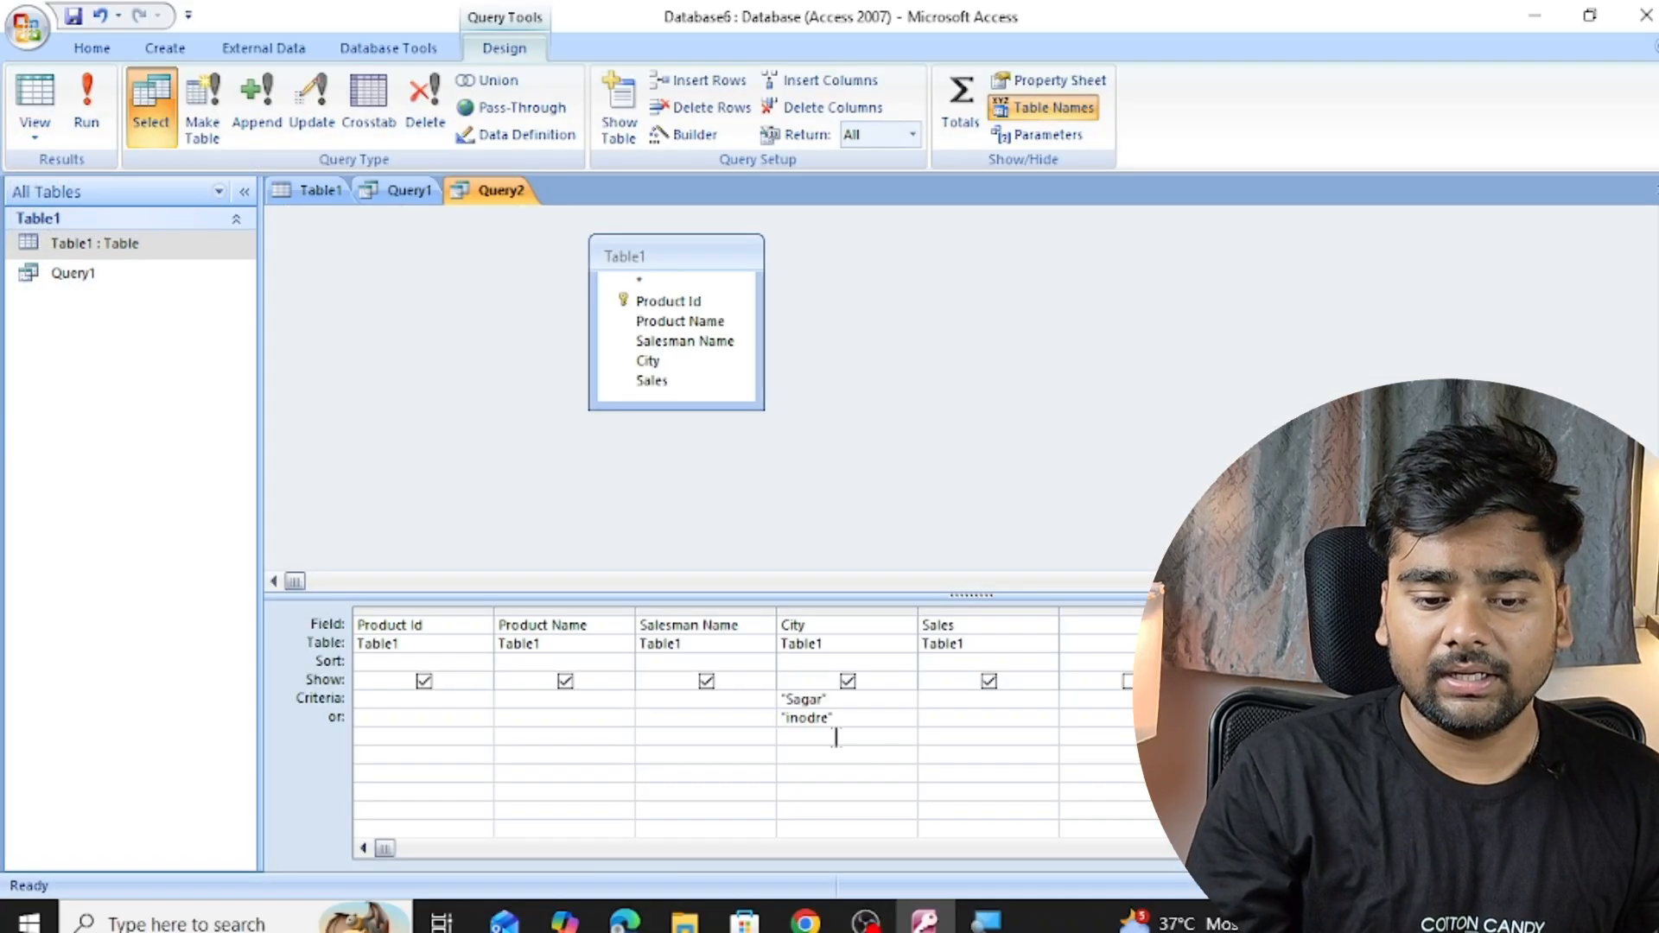
text(bhopal)
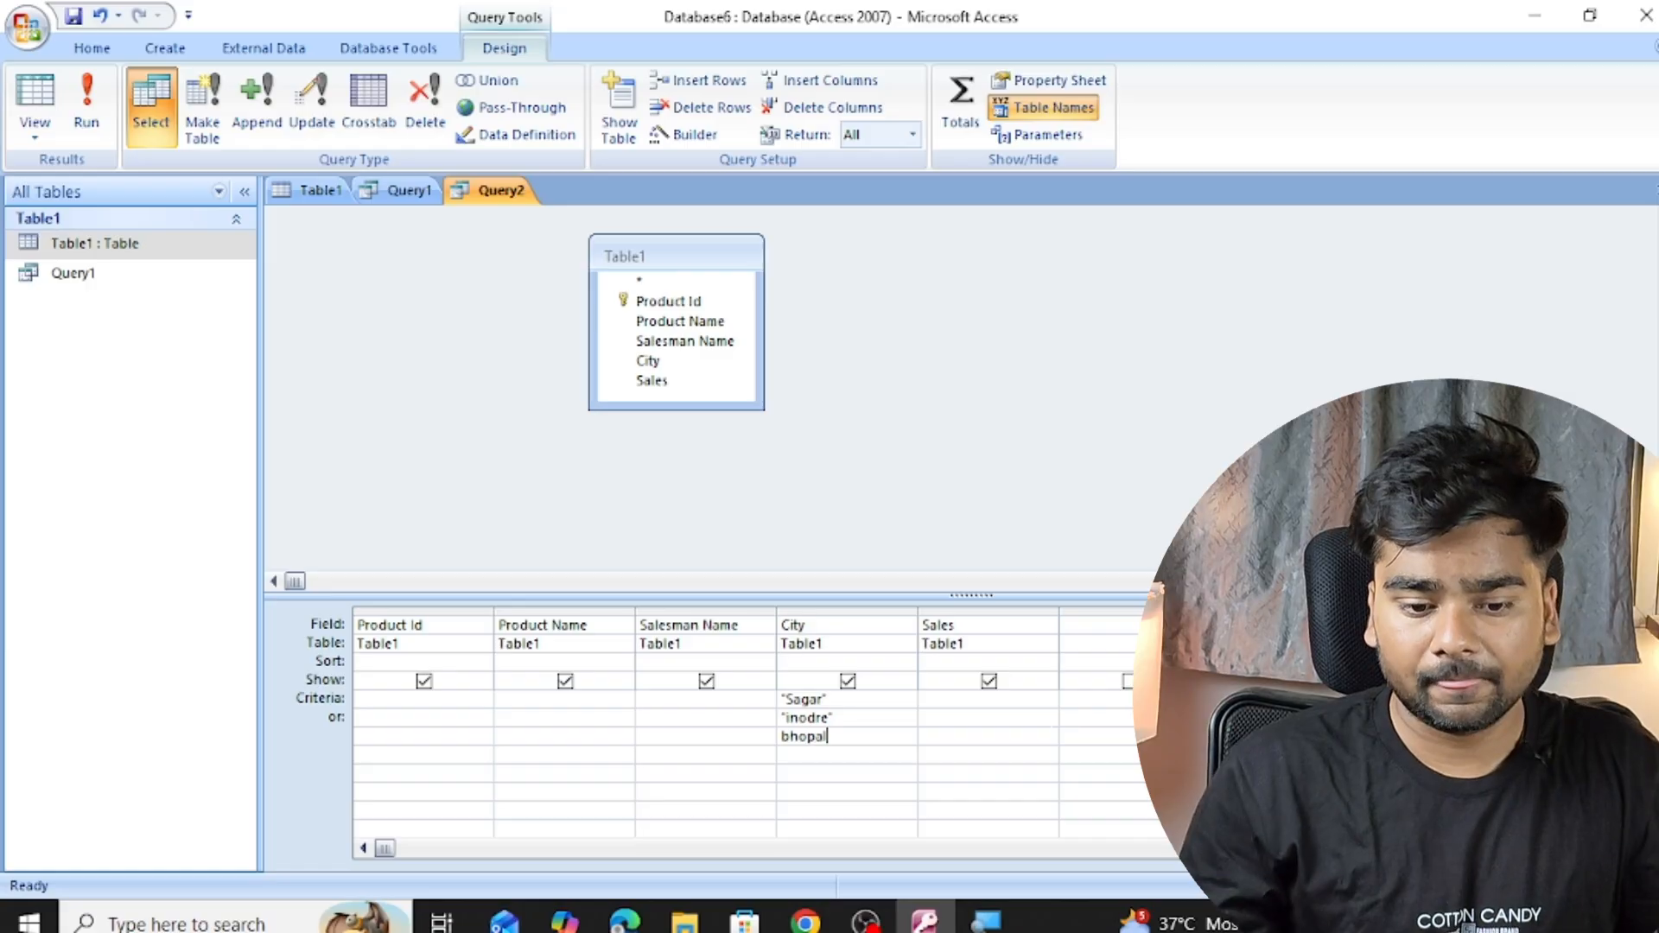
click(86, 104)
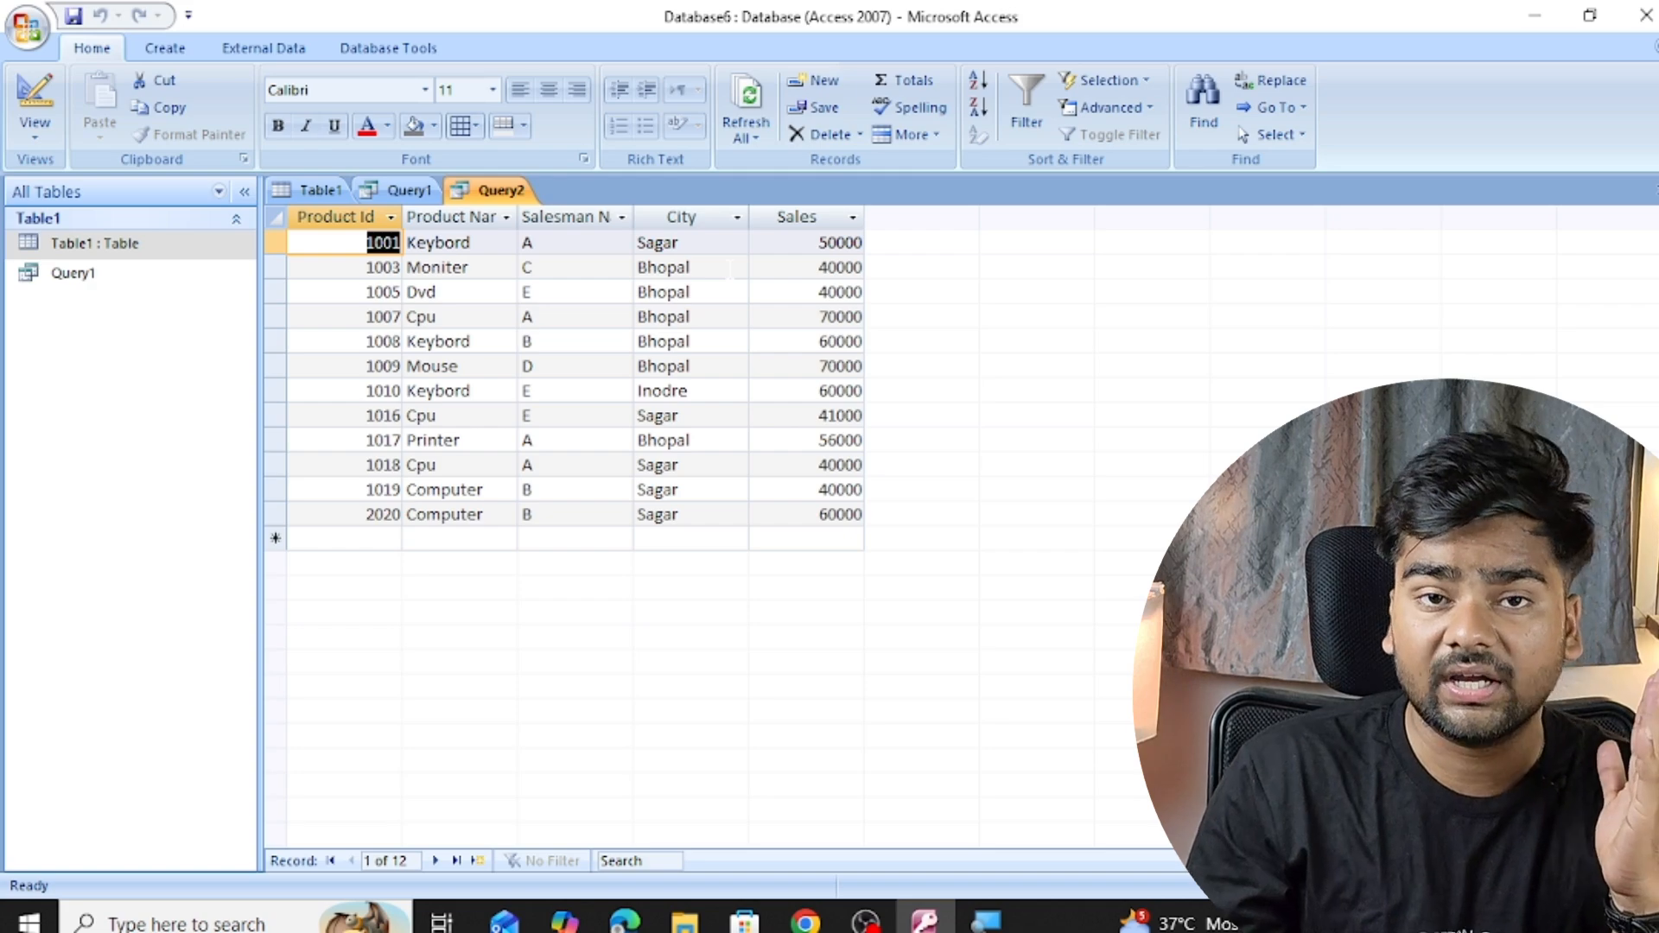
- In Design View, add reewa as a fourth alternative City criterion and run Query2
click(34, 128)
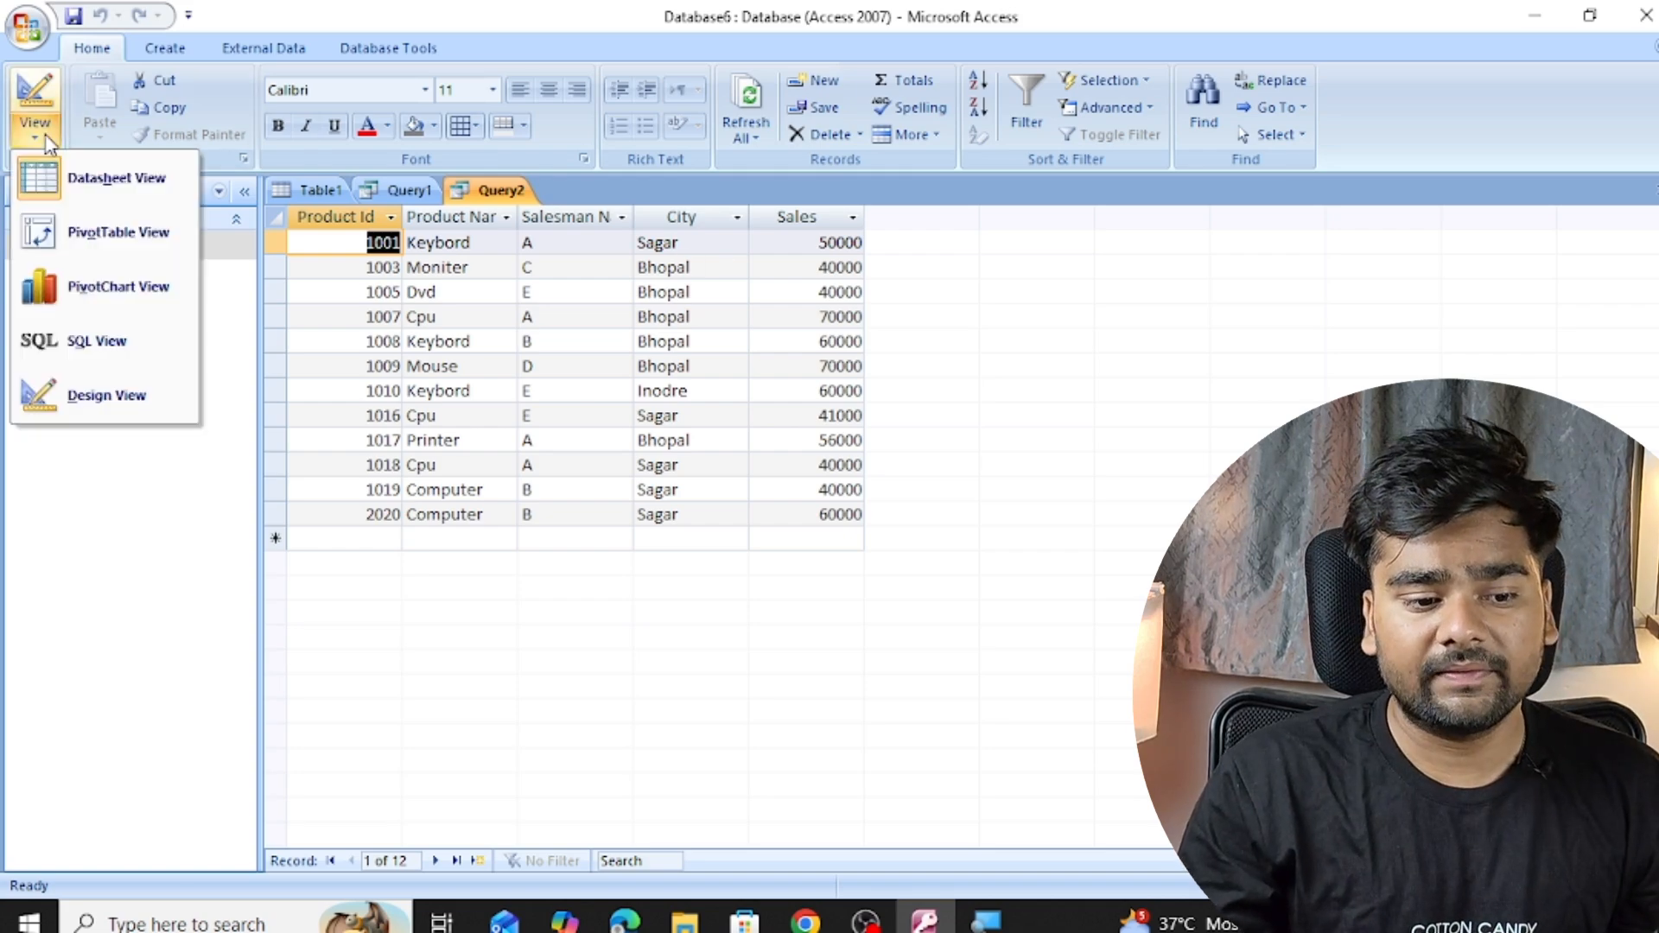
click(103, 393)
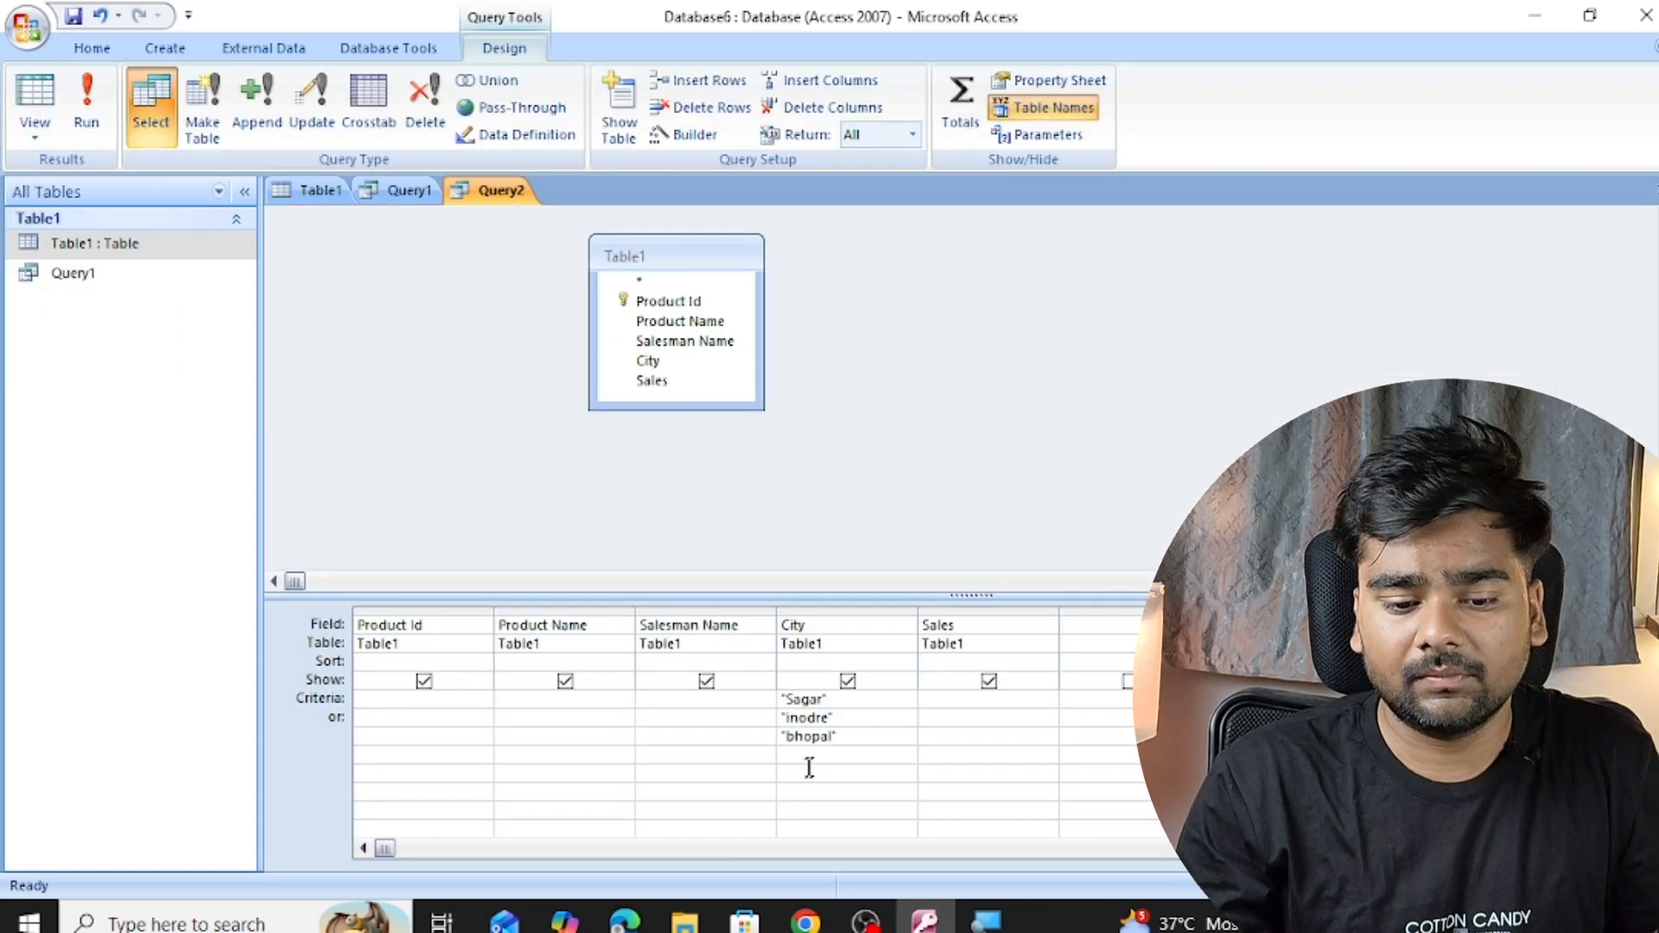
text(reewa)
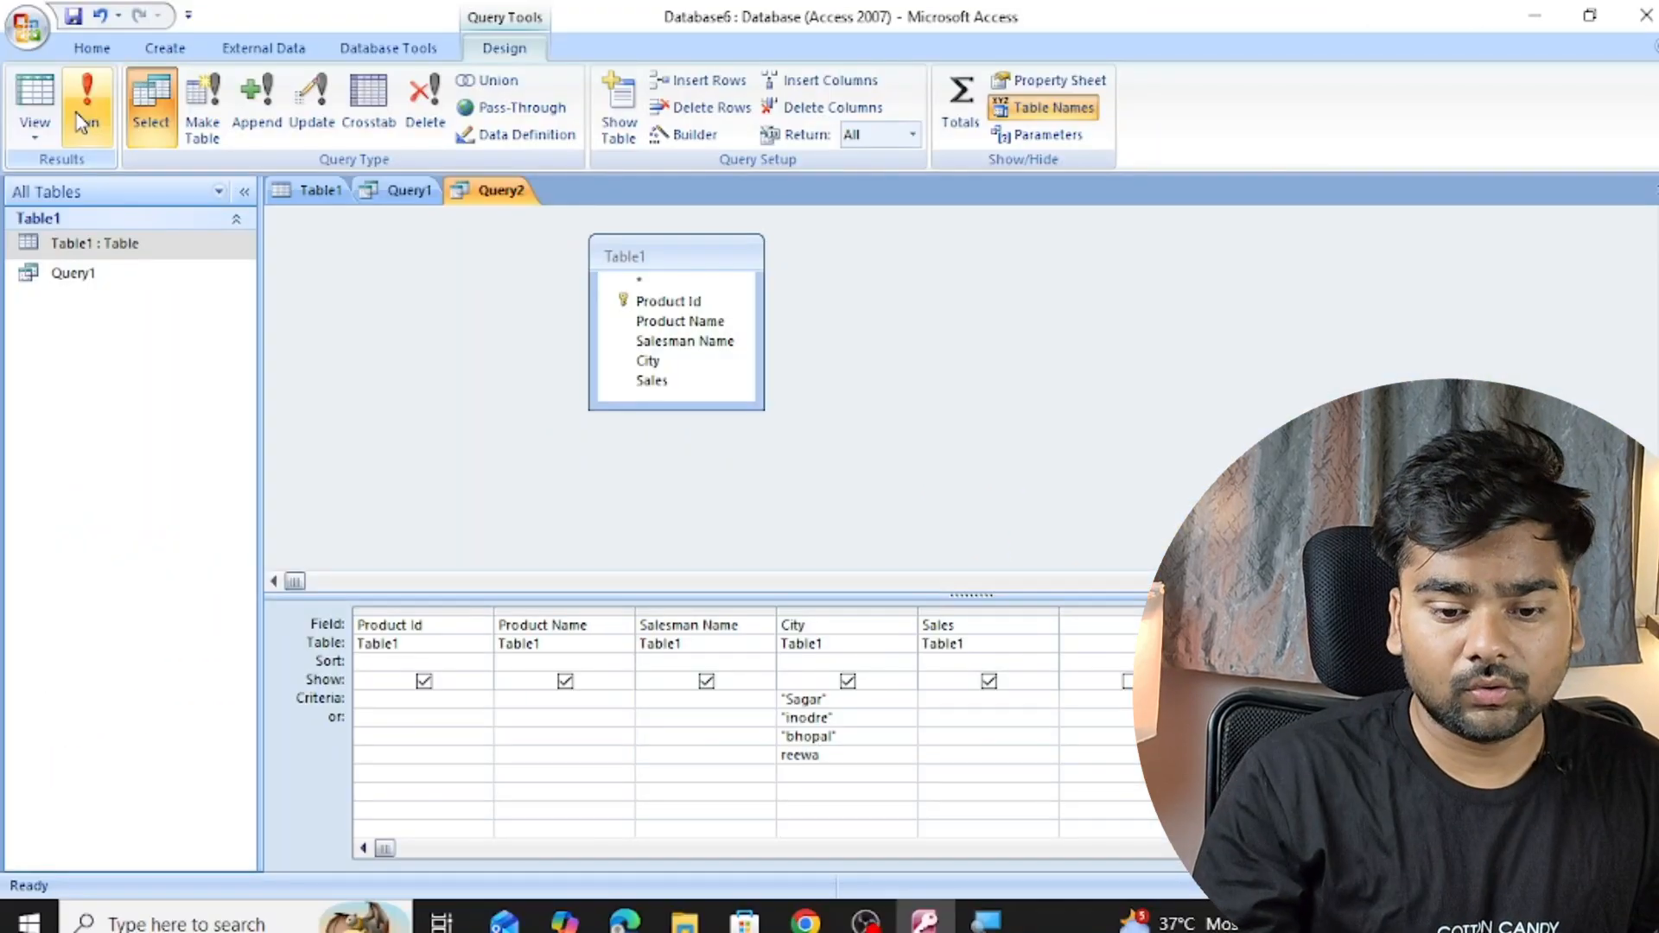
click(82, 122)
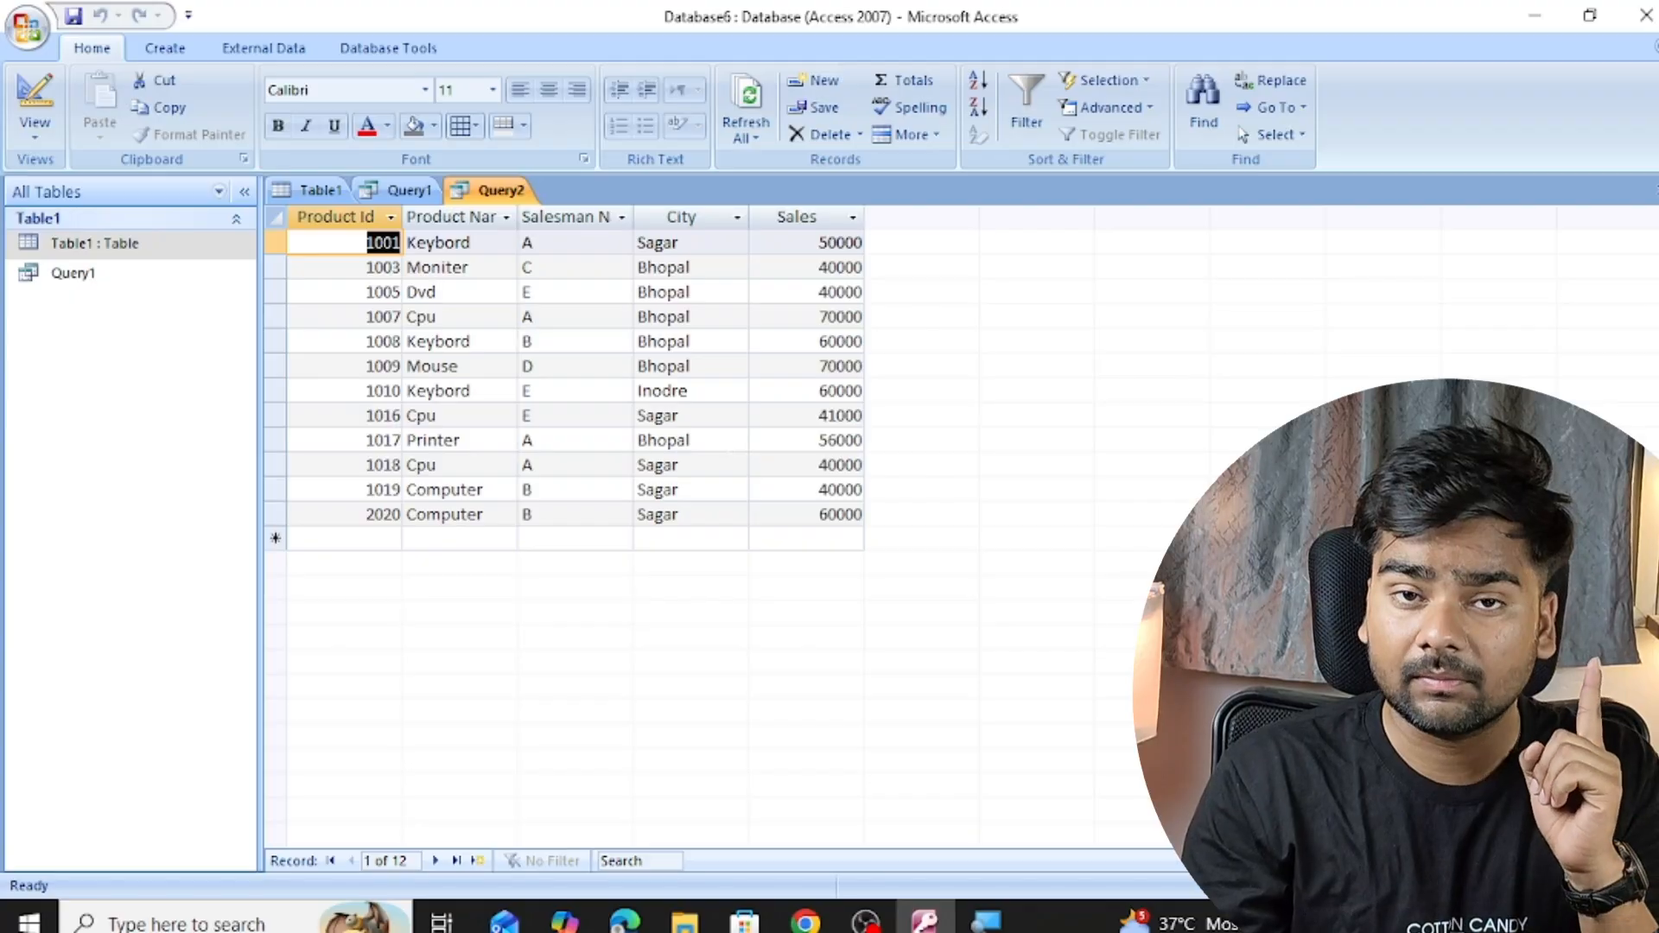
- In Design View, delete the Sagar, inodre and bhopal criteria, keeping only reewa for City, and run Query2
click(35, 130)
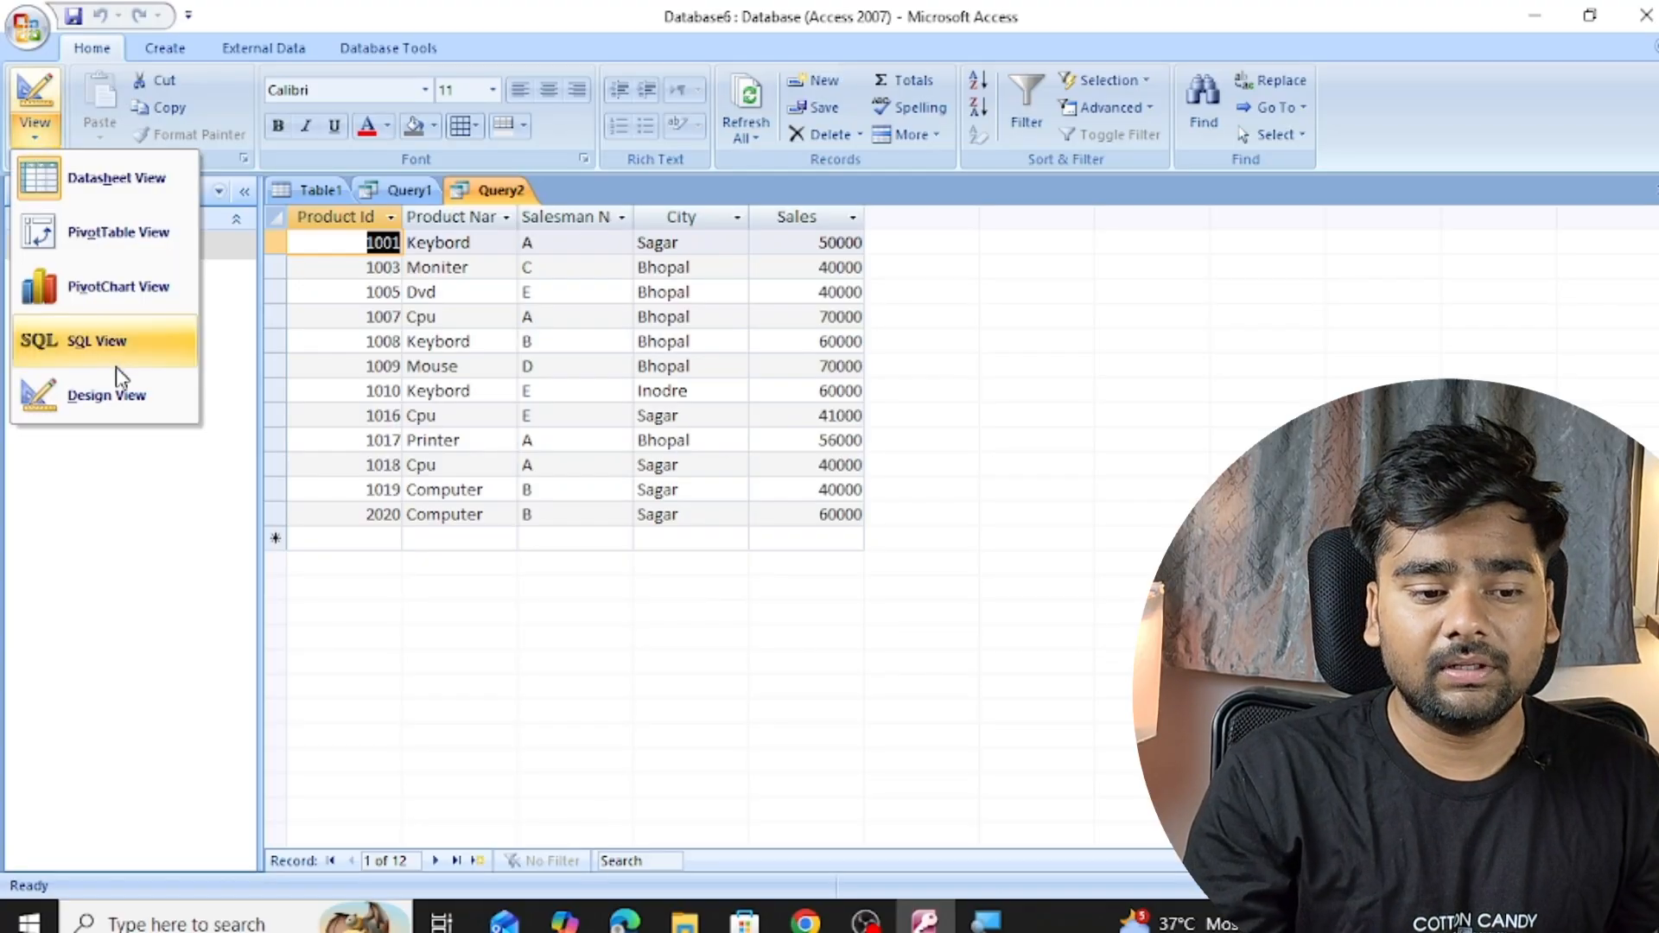
click(95, 395)
drag(836, 736, 752, 689)
key(Delete)
key(Delete)
click(87, 101)
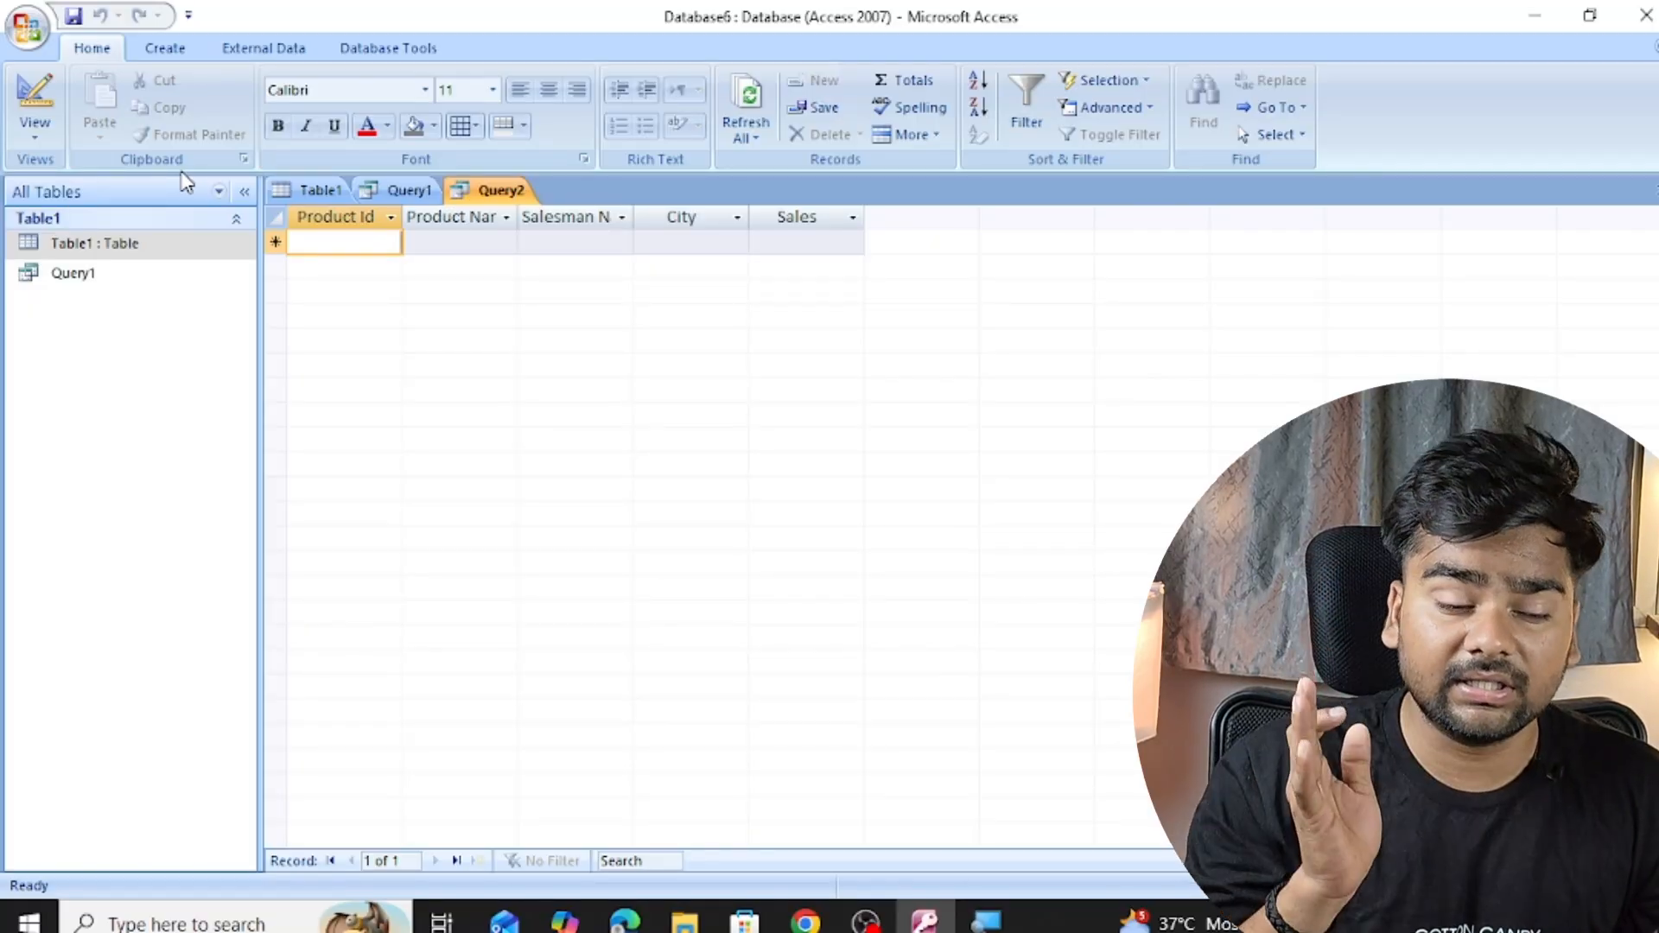
- In Design View, replace the reewa City criterion with 50000 in the Sales "or" row, run Query2 and reopen its design
click(34, 130)
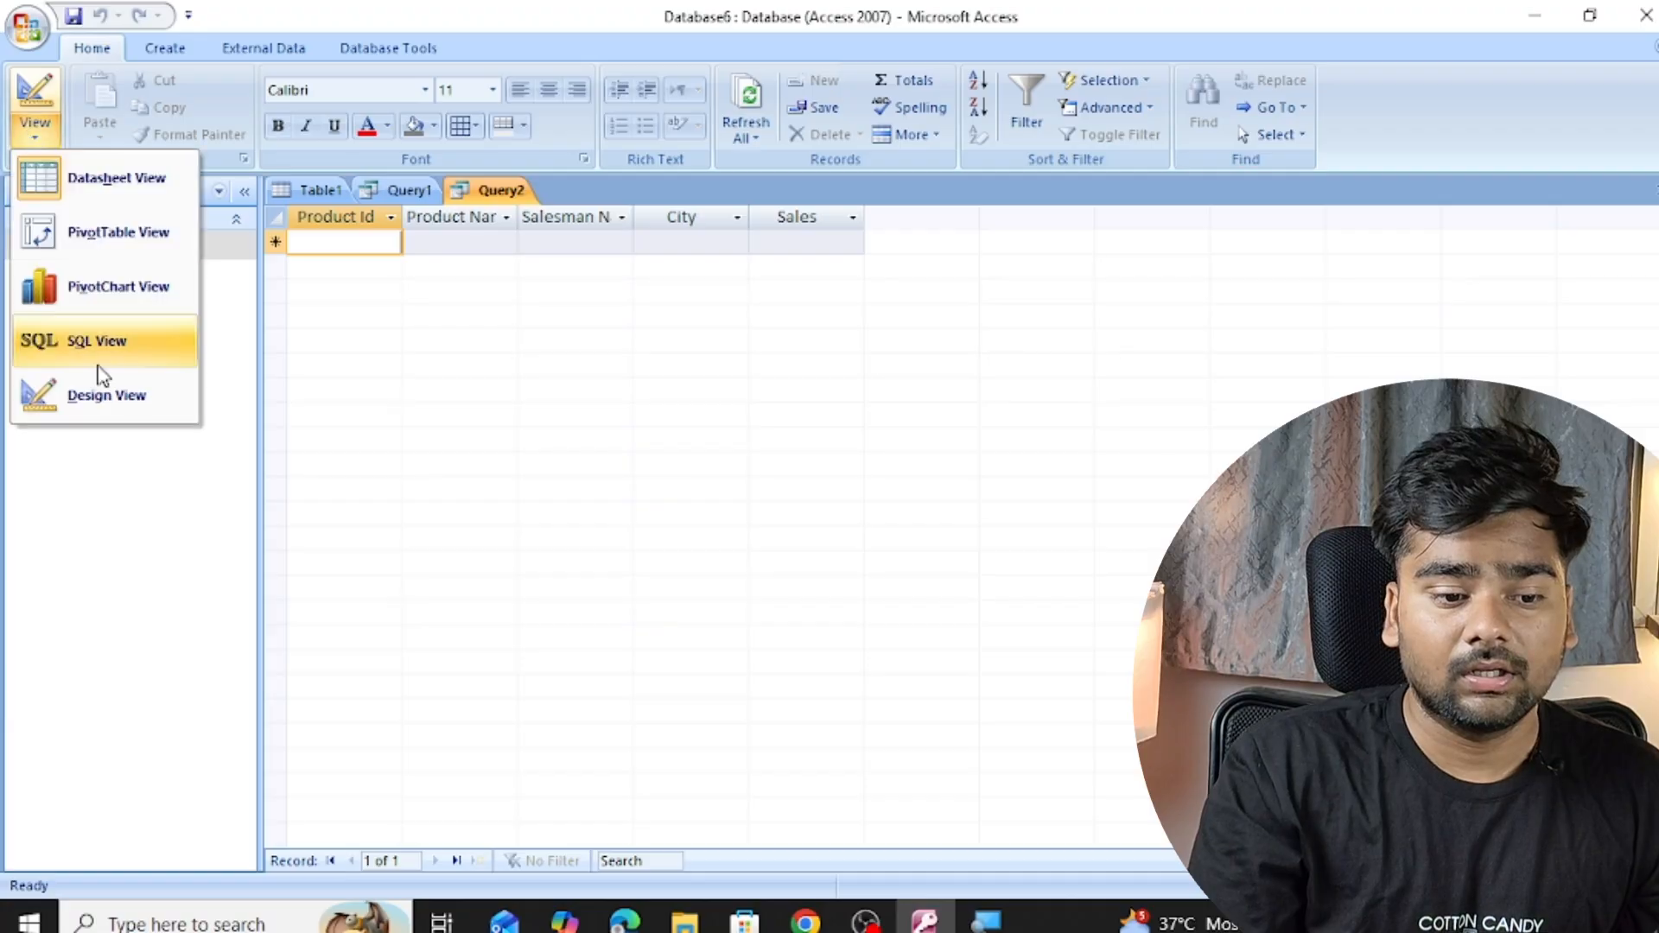
click(125, 399)
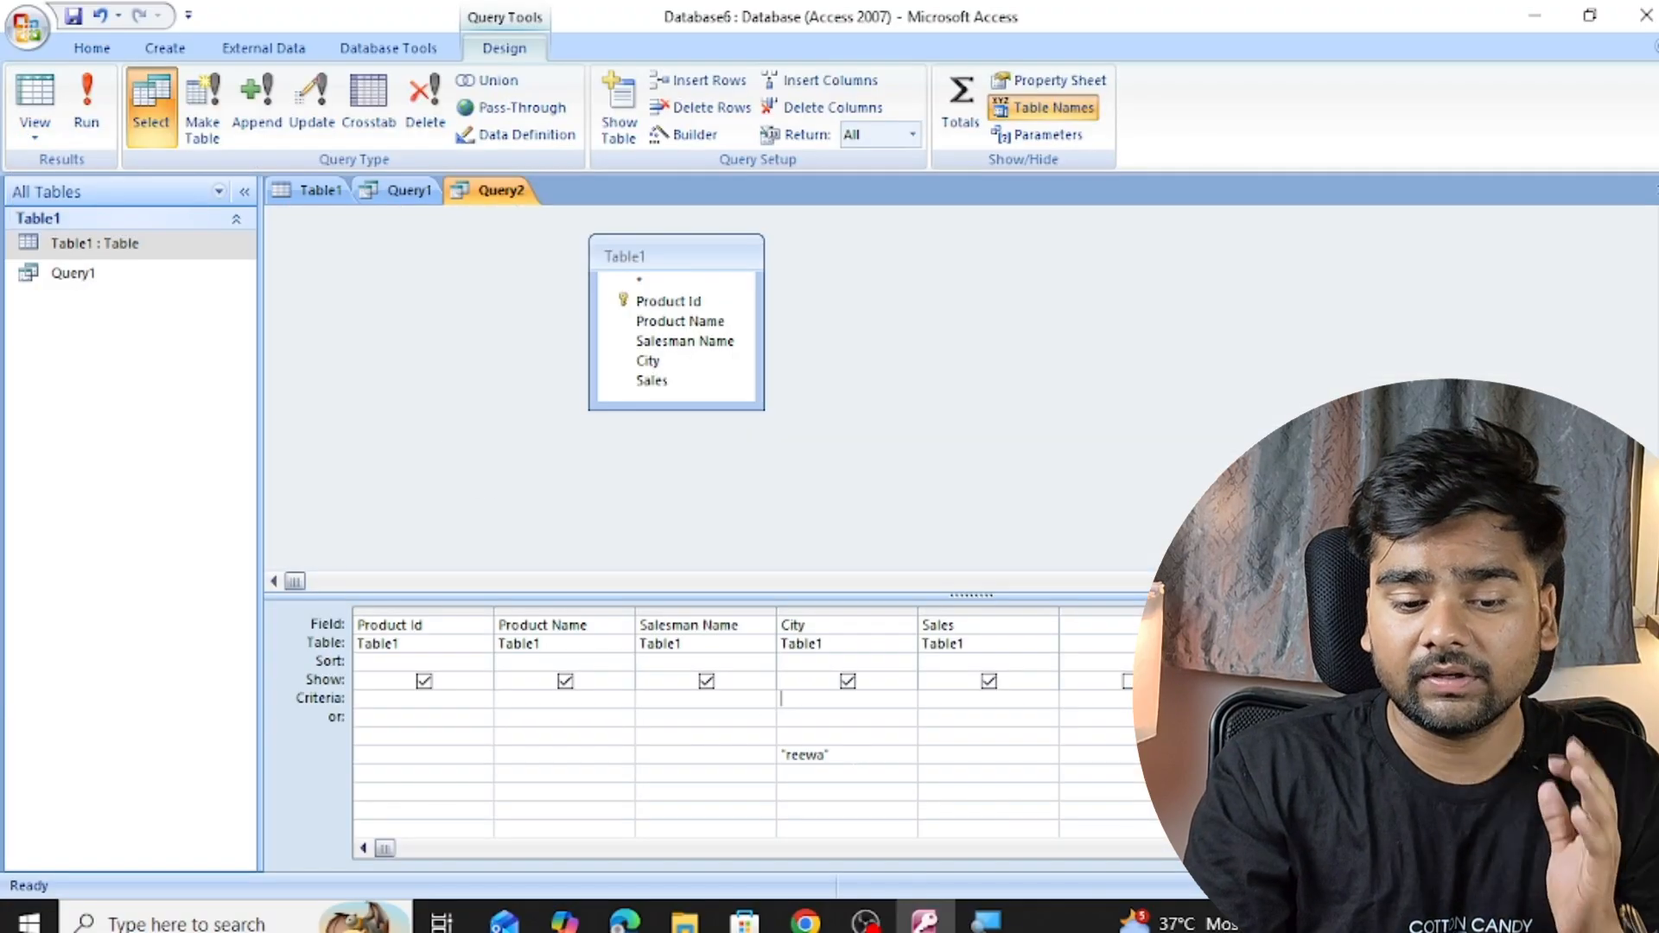
click(773, 748)
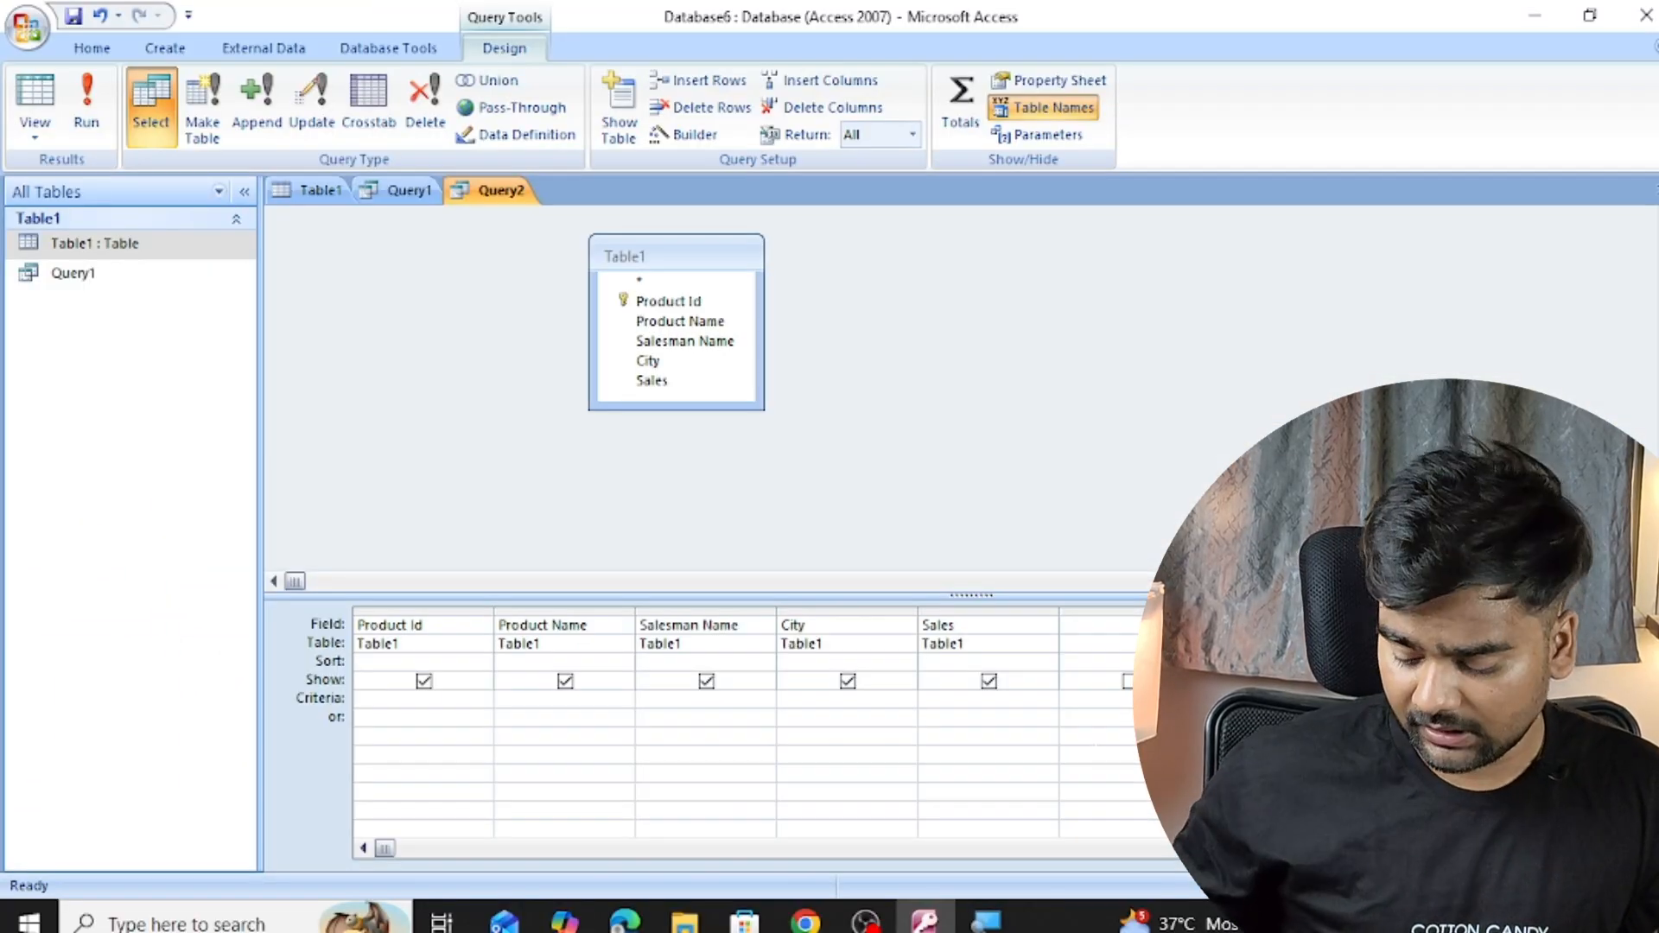
text(50000)
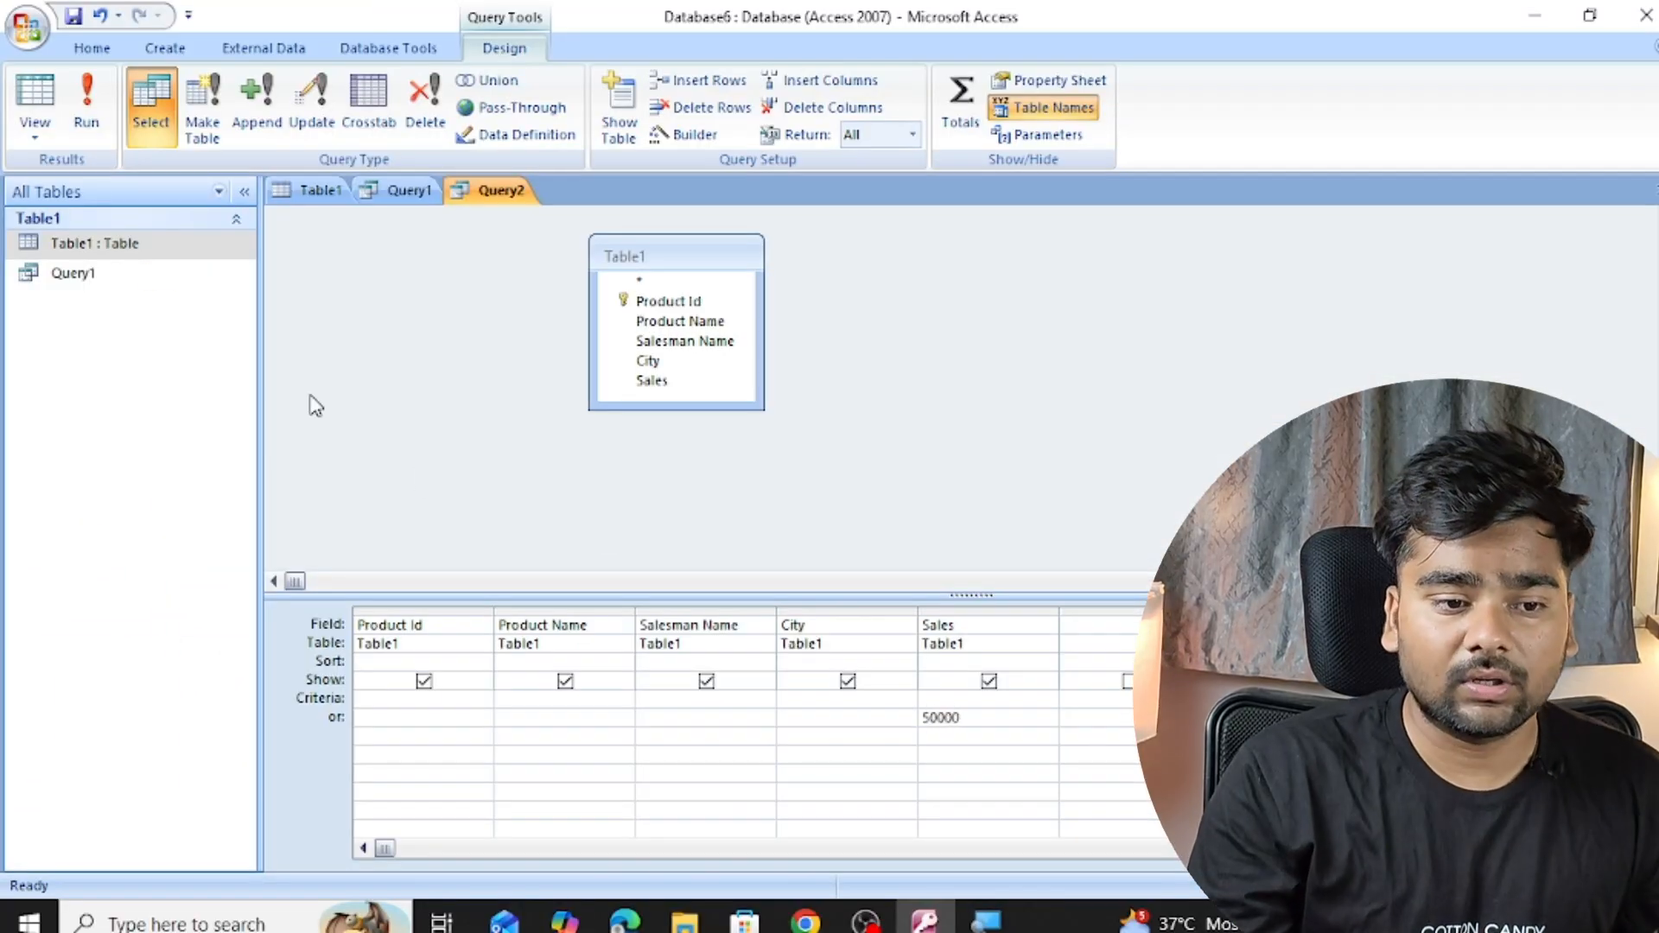
click(87, 103)
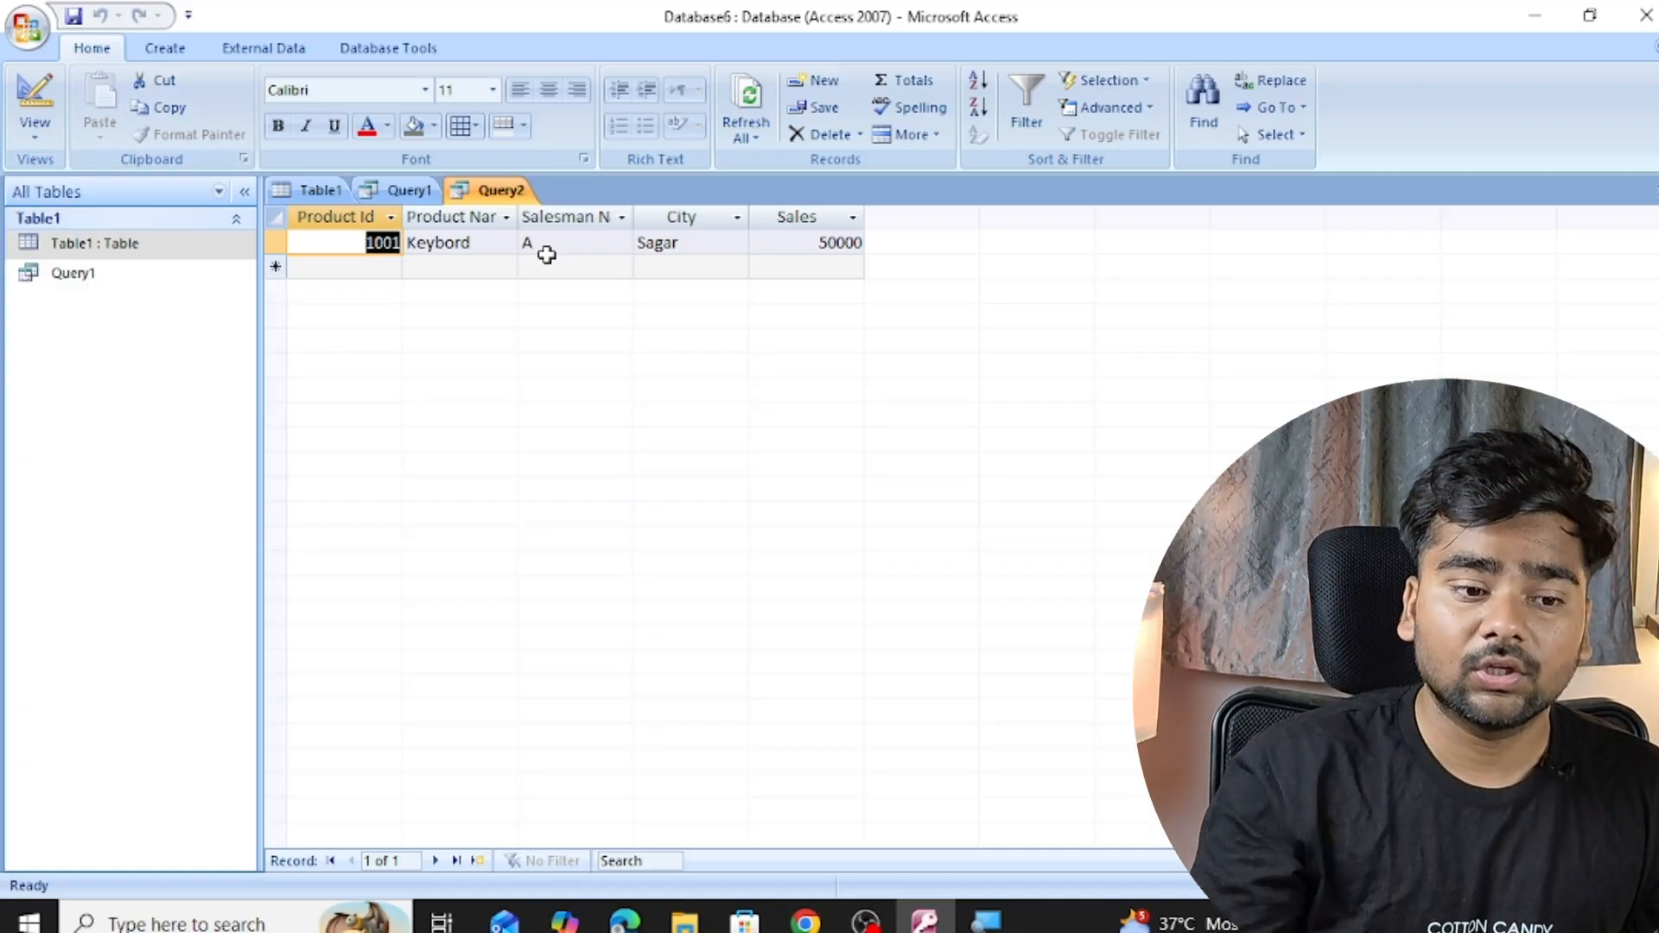
click(34, 129)
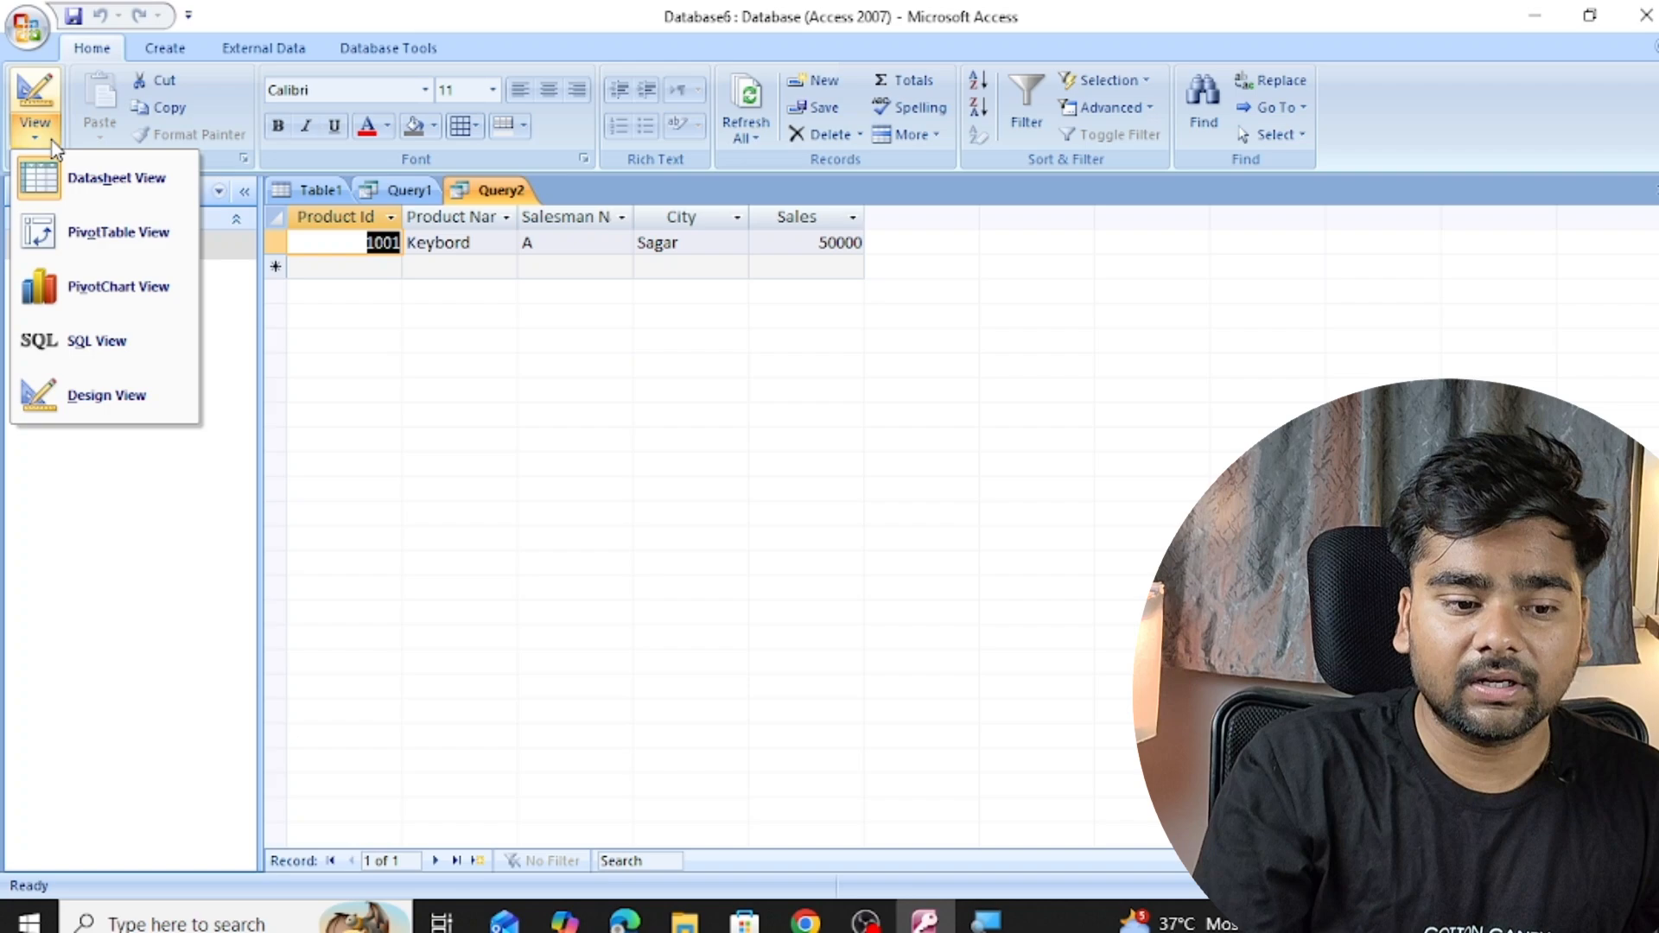
click(78, 399)
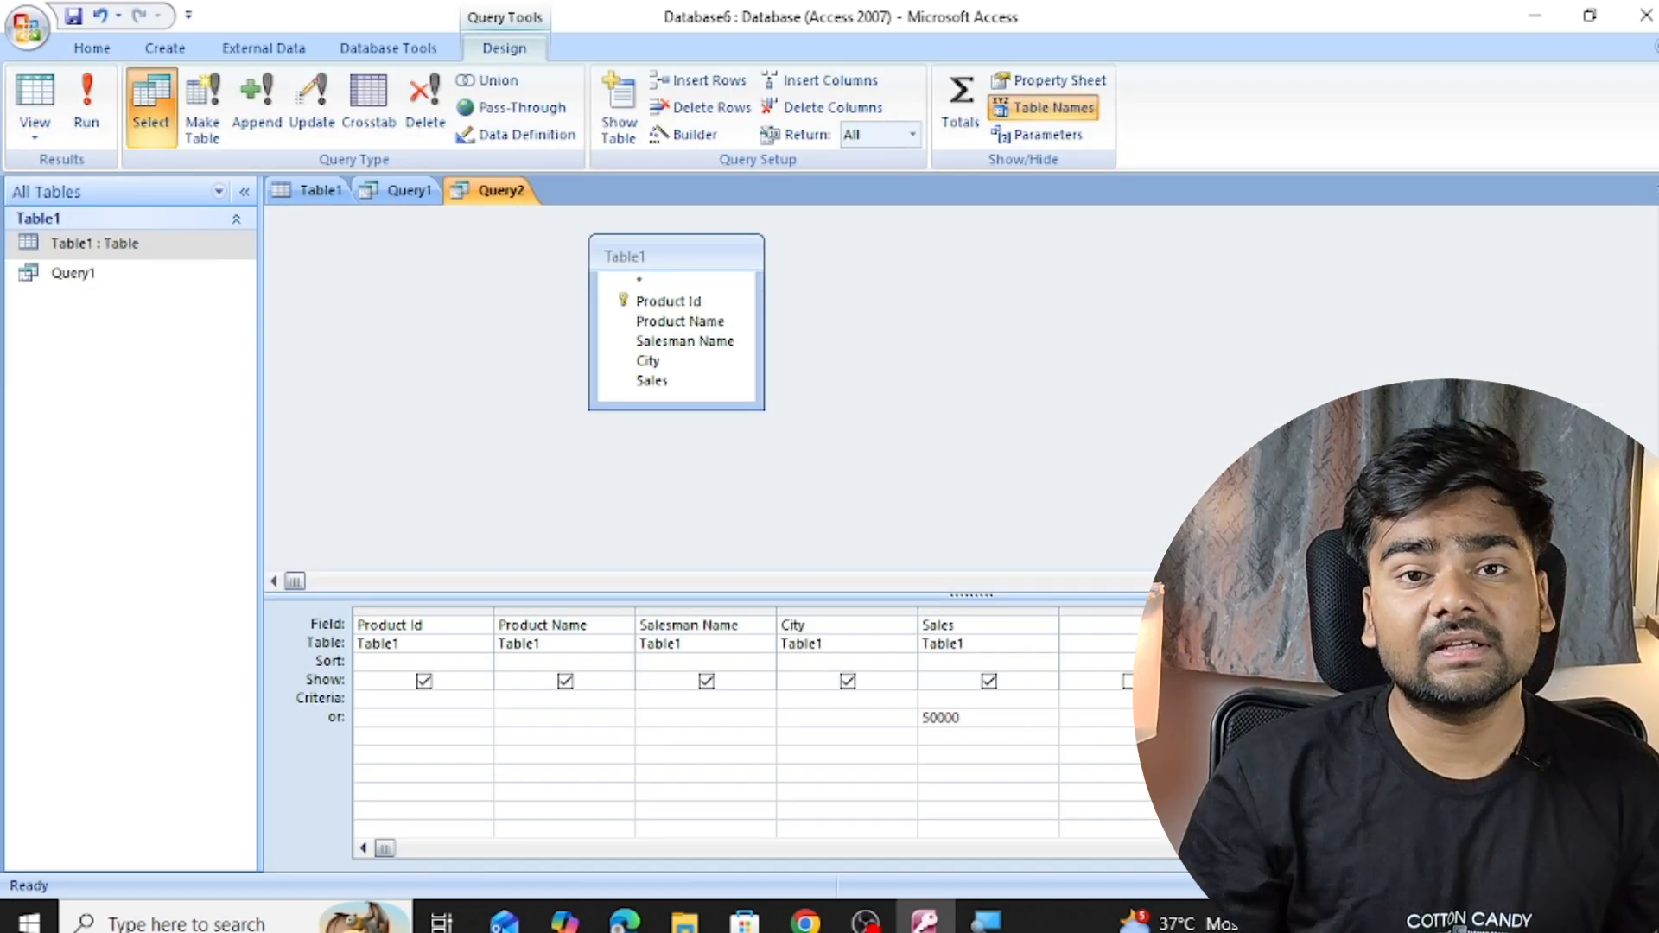